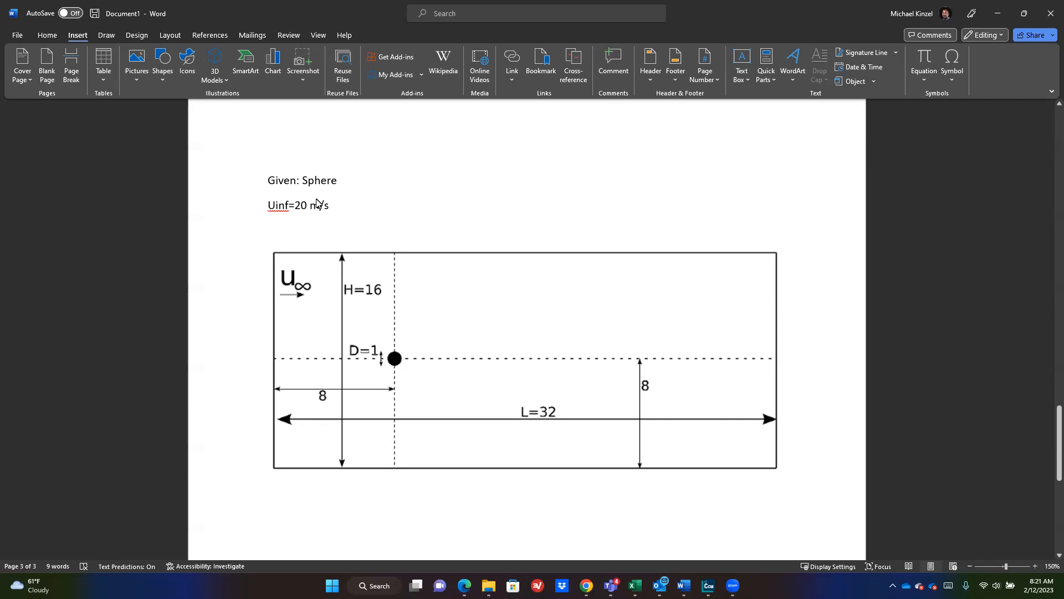
# - Switch to Simcenter STAR-CCM+, create a new 3D-CAD model under Geometry and close the 3D-CAD editor
pyautogui.hotkey('alt', 'Tab')
pyautogui.hotkey('alt', 'Tab')
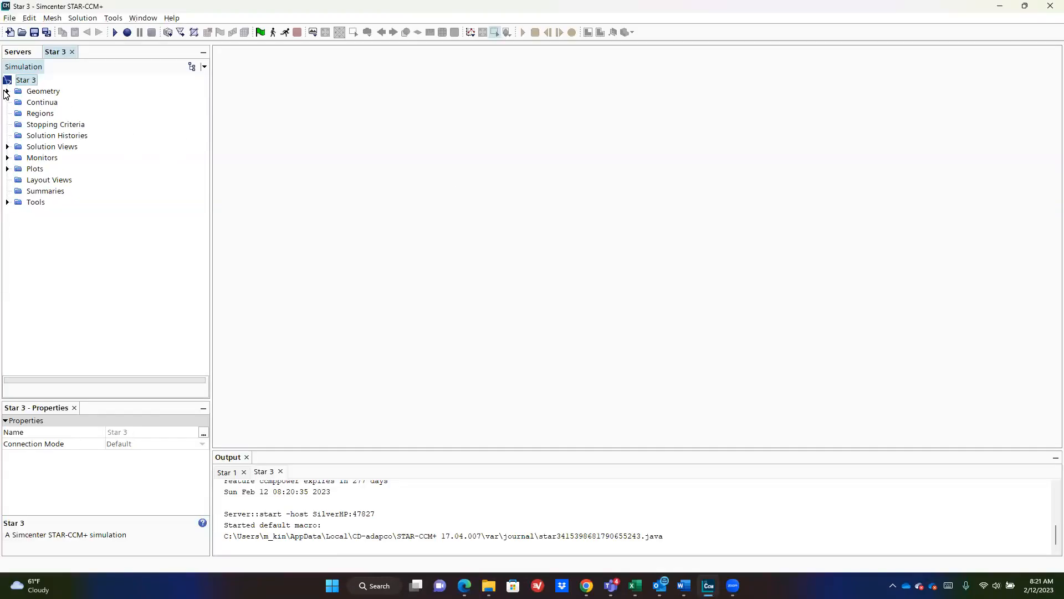
pyautogui.click(7, 91)
pyautogui.rightClick(72, 102)
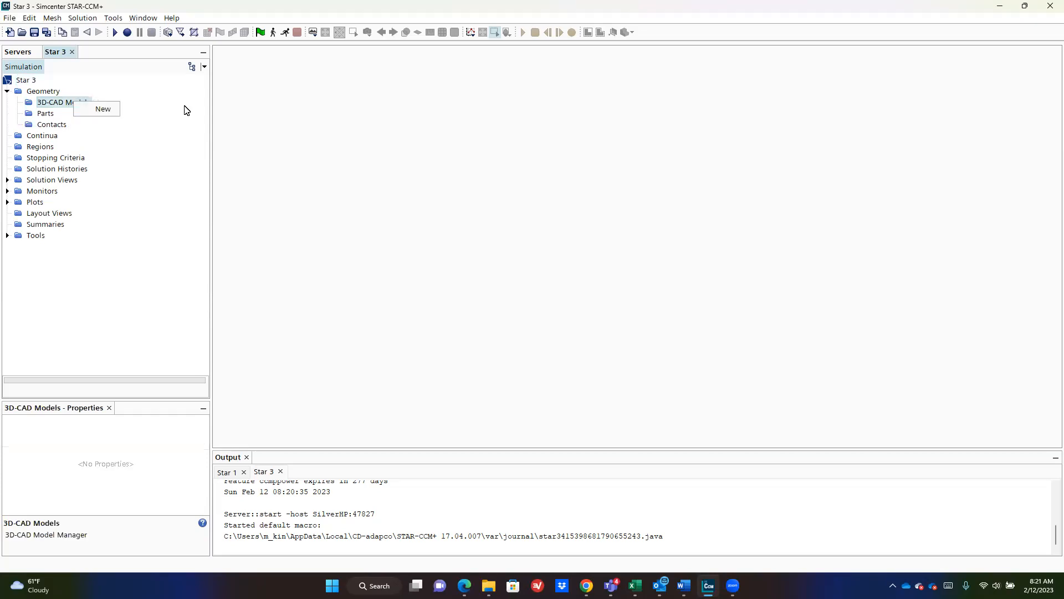
pyautogui.click(105, 110)
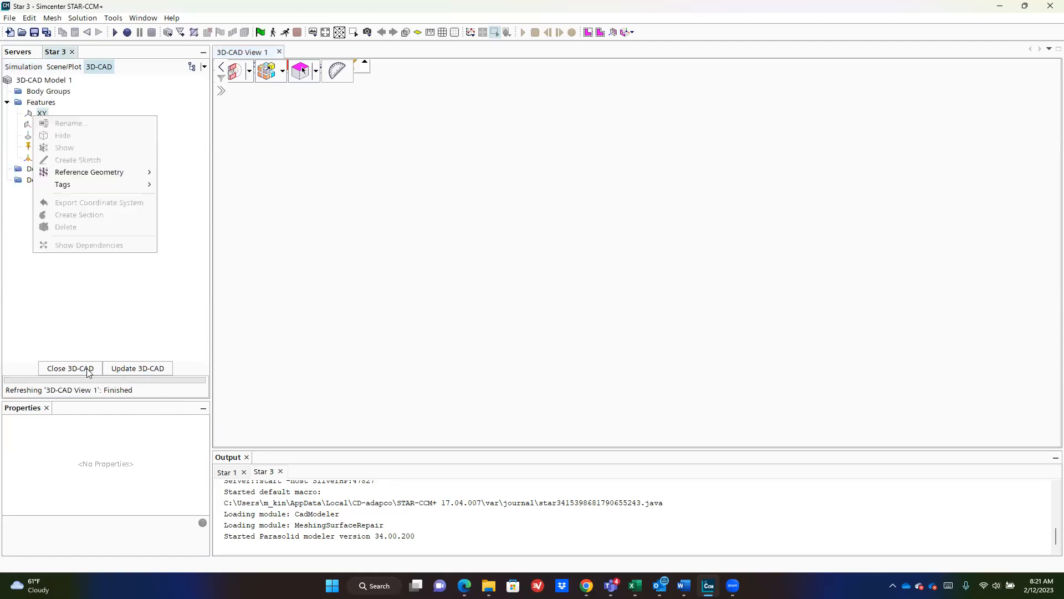
pyautogui.click(61, 368)
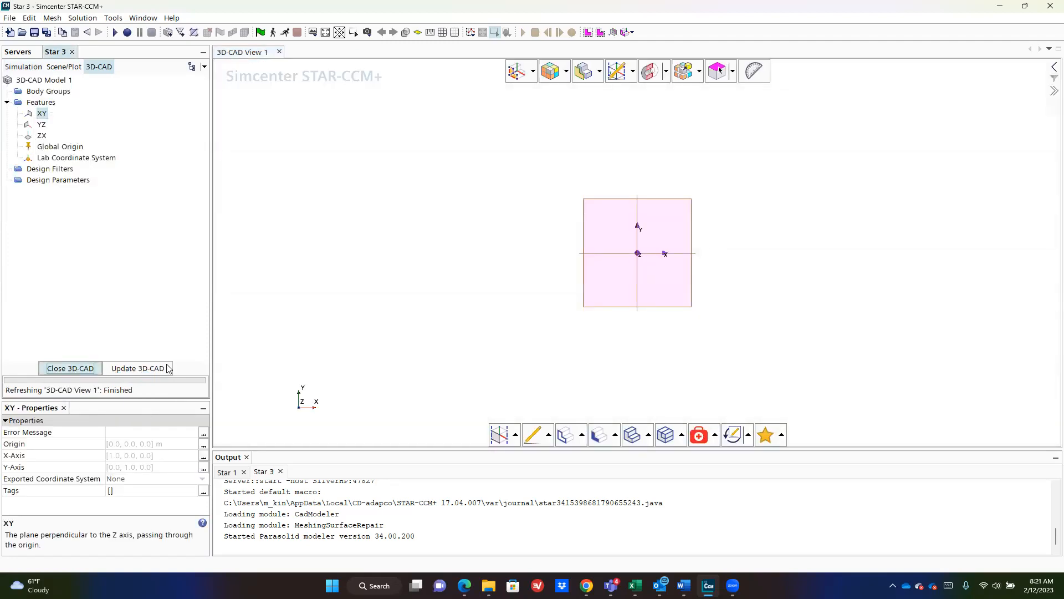
# - Create a sphere shape part centred at the origin with a radius of 0.5 m
pyautogui.click(46, 113)
pyautogui.rightClick(51, 114)
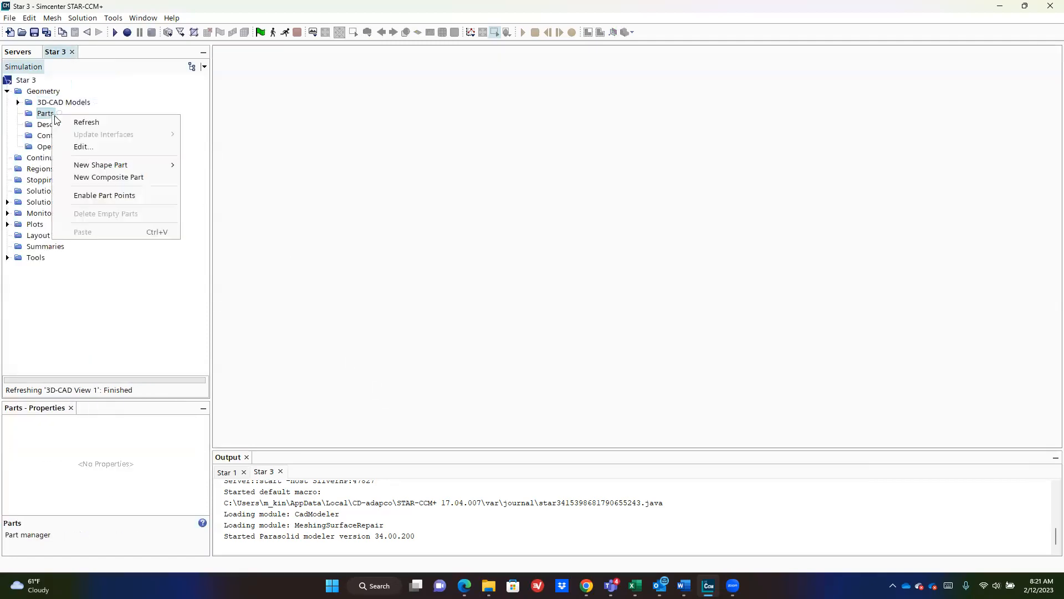
pyautogui.moveTo(141, 160)
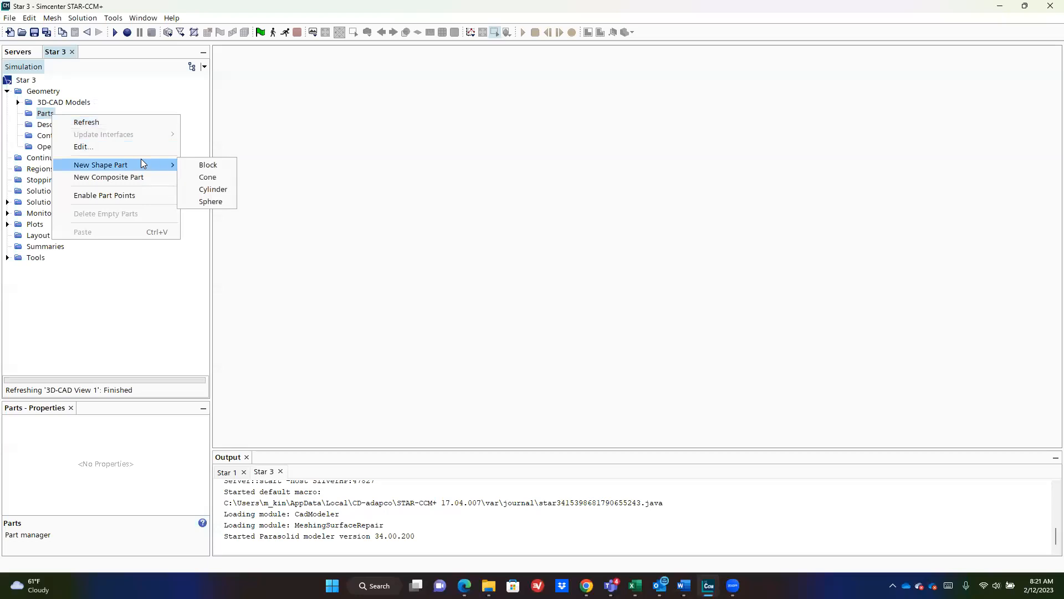
pyautogui.click(223, 200)
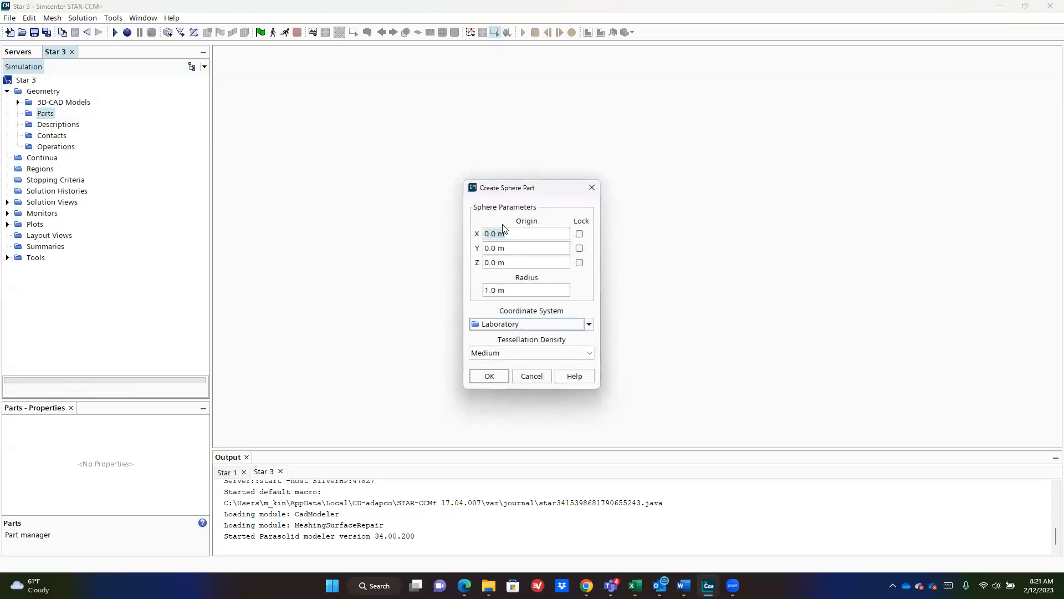
pyautogui.click(522, 290)
pyautogui.write('0.5')
pyautogui.click(489, 377)
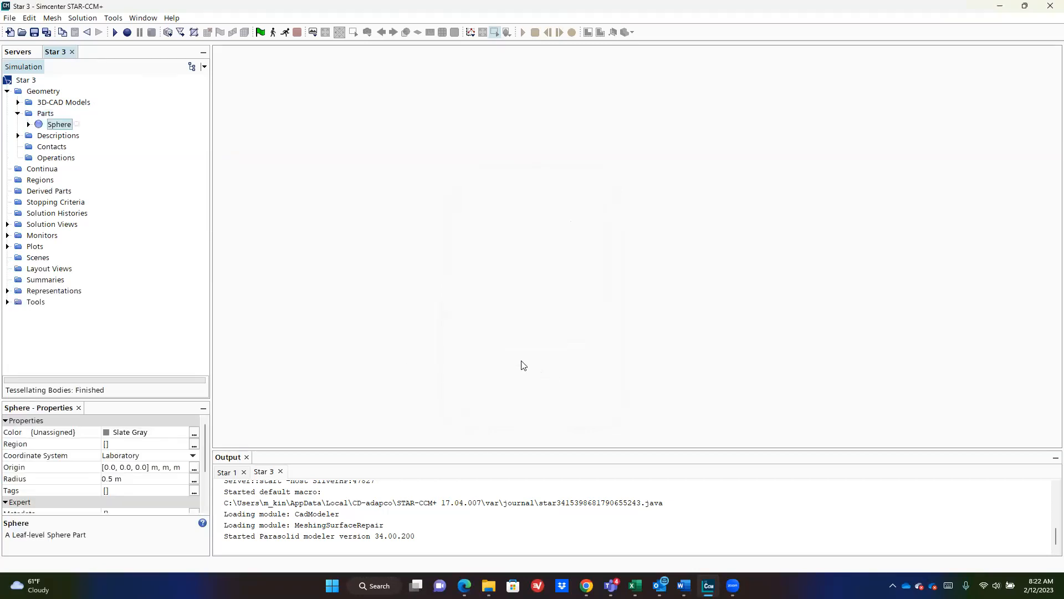
# - Create a geometry scene to display the sphere
pyautogui.click(312, 33)
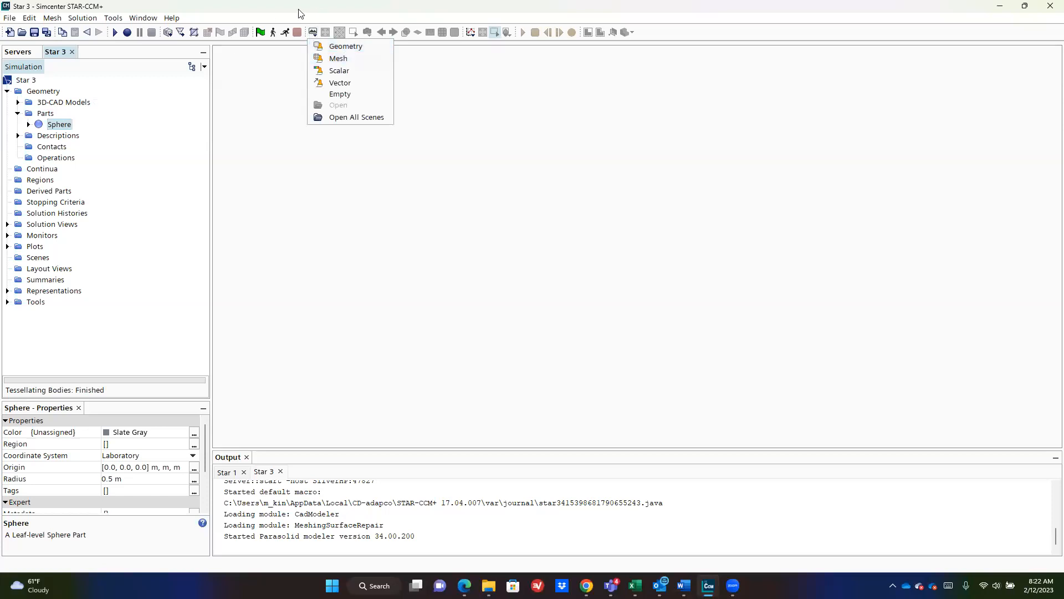
pyautogui.click(324, 45)
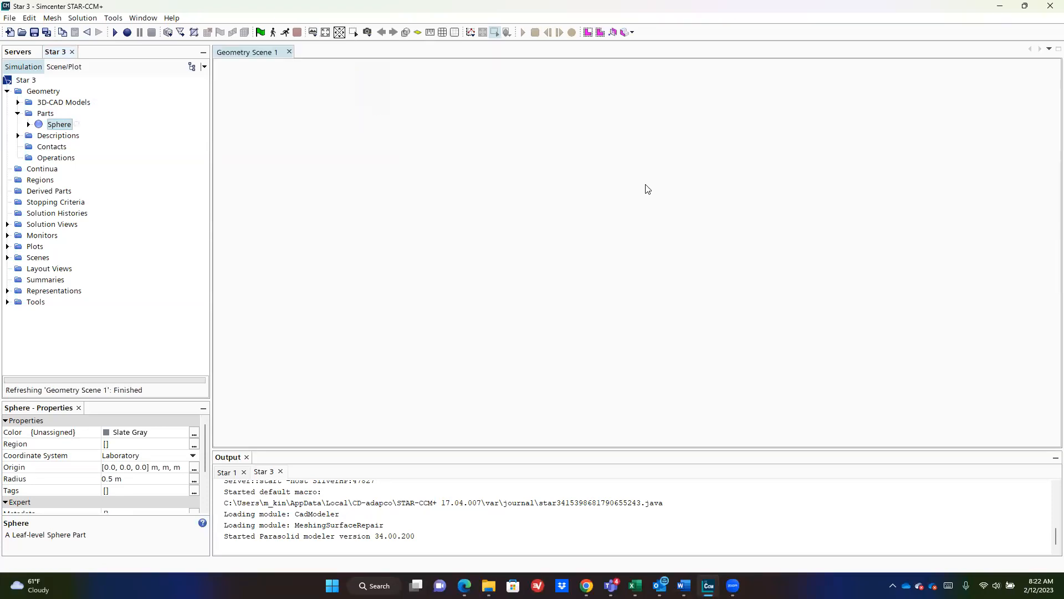
pyautogui.scroll(-1, 504, 232)
pyautogui.moveTo(504, 232); pyautogui.dragTo(563, 234)
pyautogui.scroll(-4, 625, 240)
pyautogui.scroll(3, 627, 246)
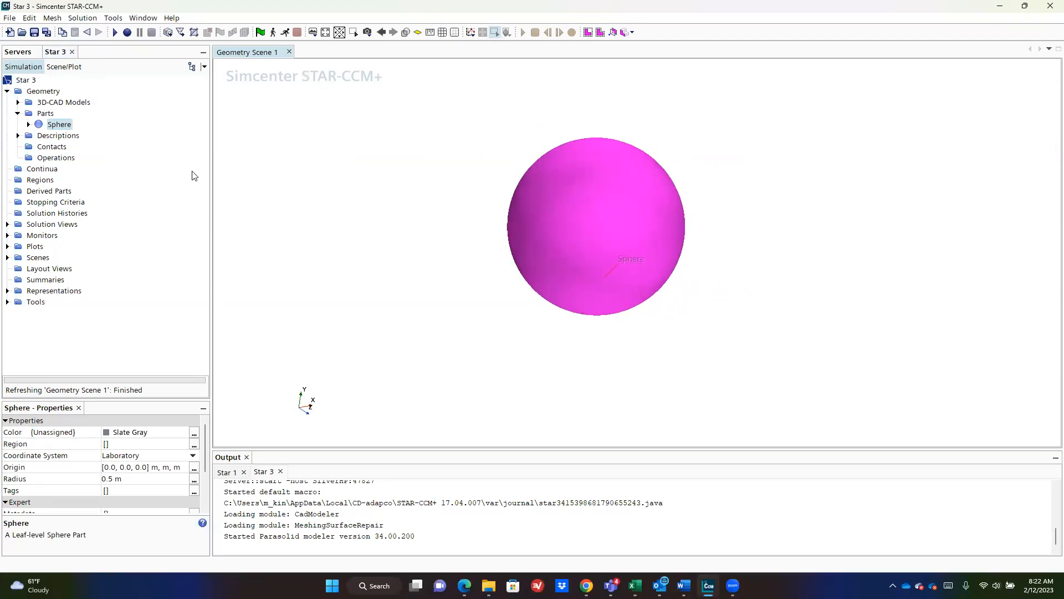
# - Start a new block shape part and set its X coordinates to -8 m for Corner 1 and 24 m for Corner 2
pyautogui.click(31, 113)
pyautogui.rightClick(32, 113)
pyautogui.moveTo(107, 165)
pyautogui.click(181, 159)
pyautogui.scroll(-5, 758, 278)
pyautogui.tripleClick(64, 146)
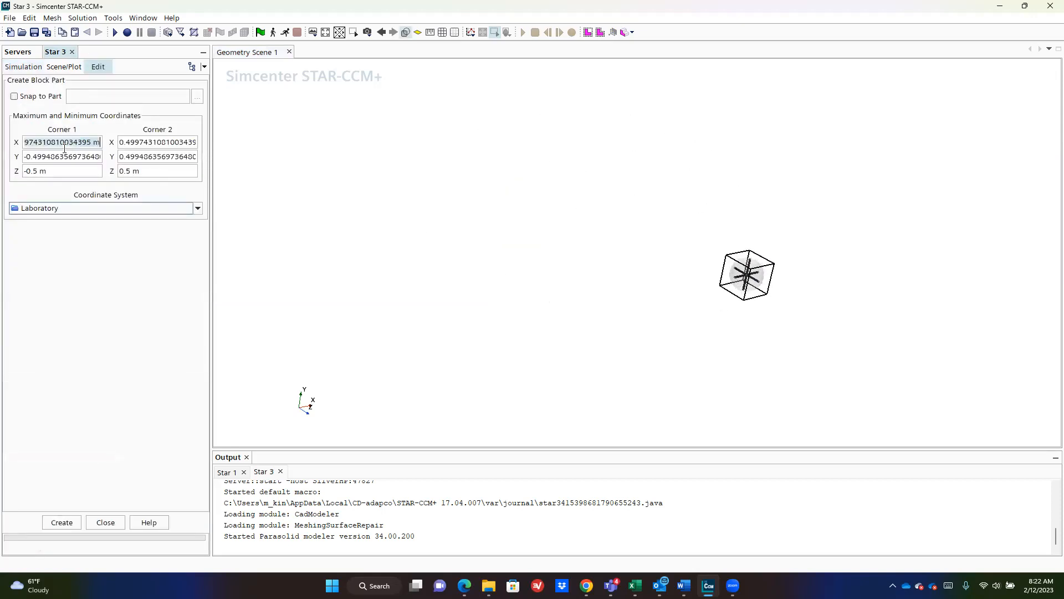
pyautogui.write('-0')
pyautogui.press('Tab')
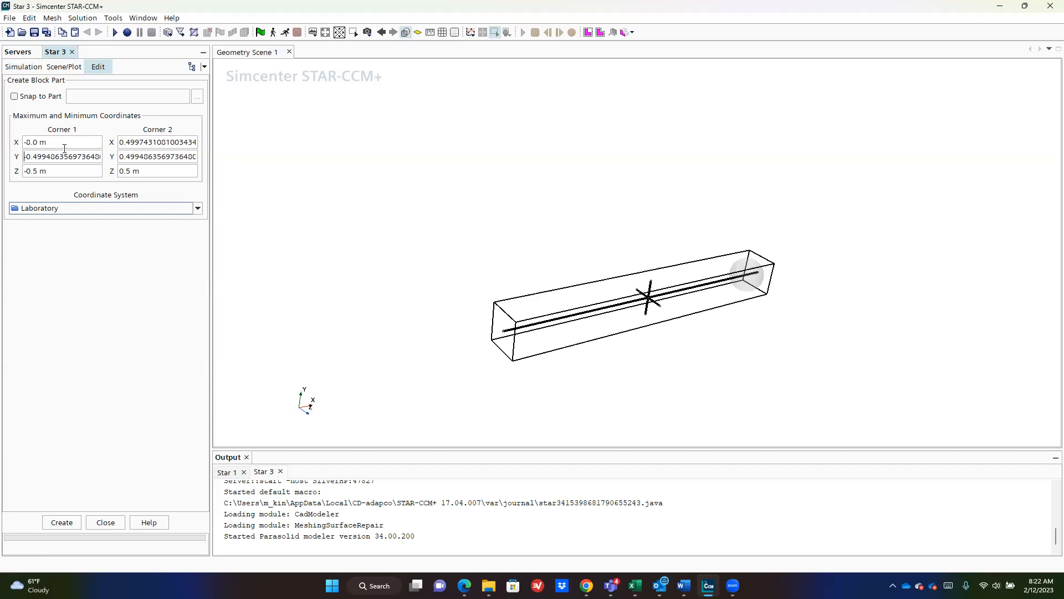
pyautogui.tripleClick(135, 143)
pyautogui.write('24')
pyautogui.press('Tab')
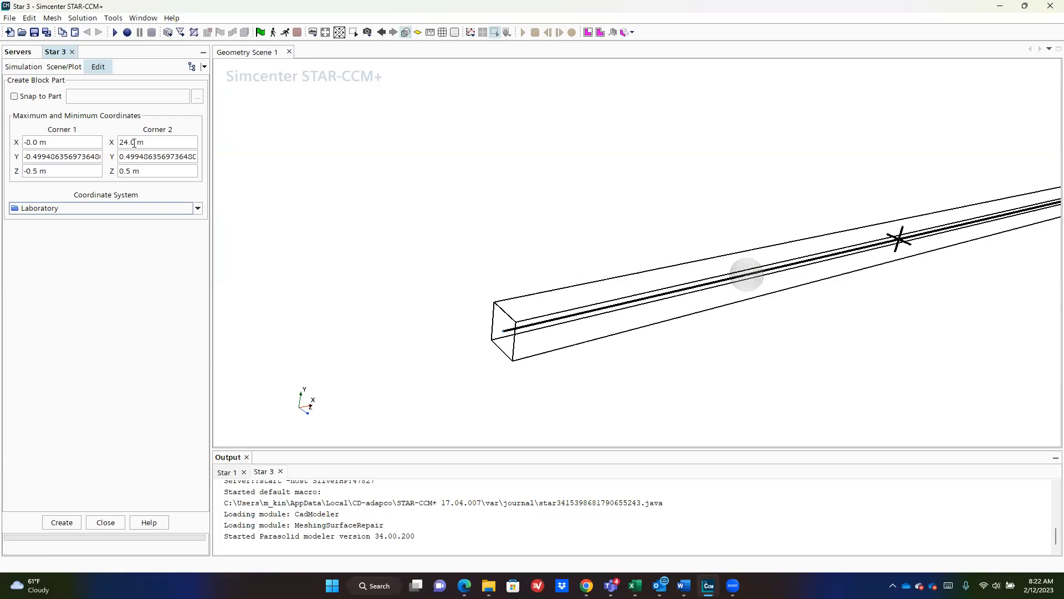
# - Set the block's Corner 1 Y and Z coordinates to -8 m
pyautogui.tripleClick(74, 157)
pyautogui.write('-0')
pyautogui.press('Tab')
pyautogui.hotkey('ctrl', 'a')
pyautogui.write('-0')
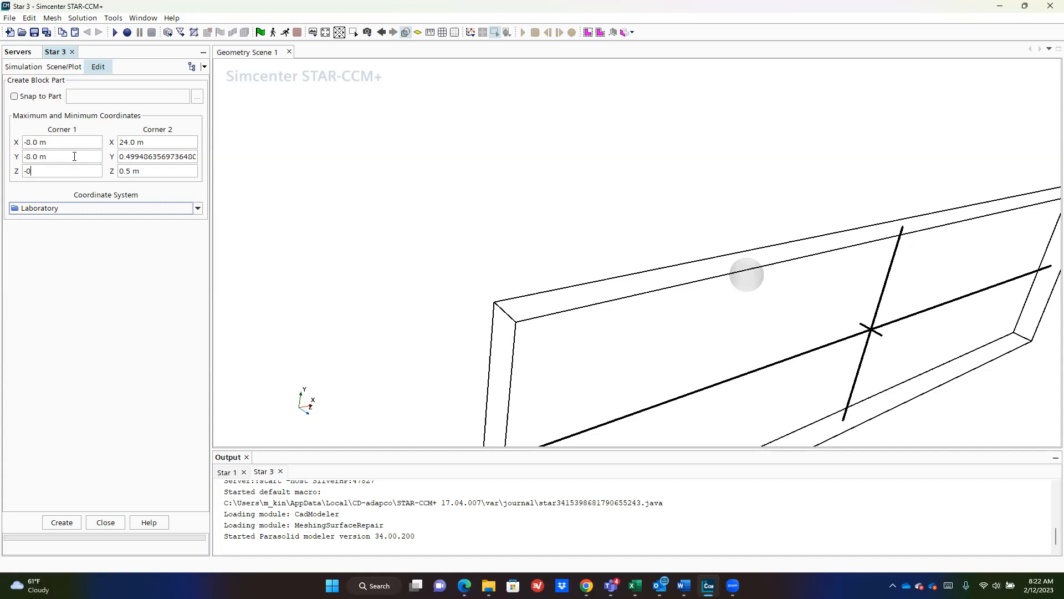
pyautogui.press('Tab')
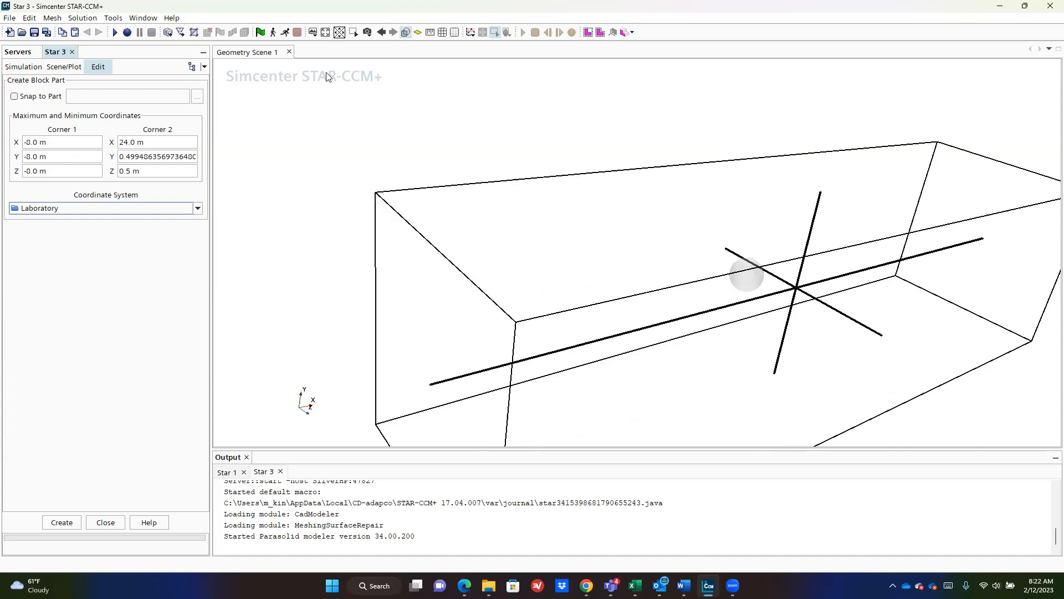
# - Set the block's Corner 2 Y and Z coordinates to 8 m, create the block and close its editor
pyautogui.scroll(-3, 590, 183)
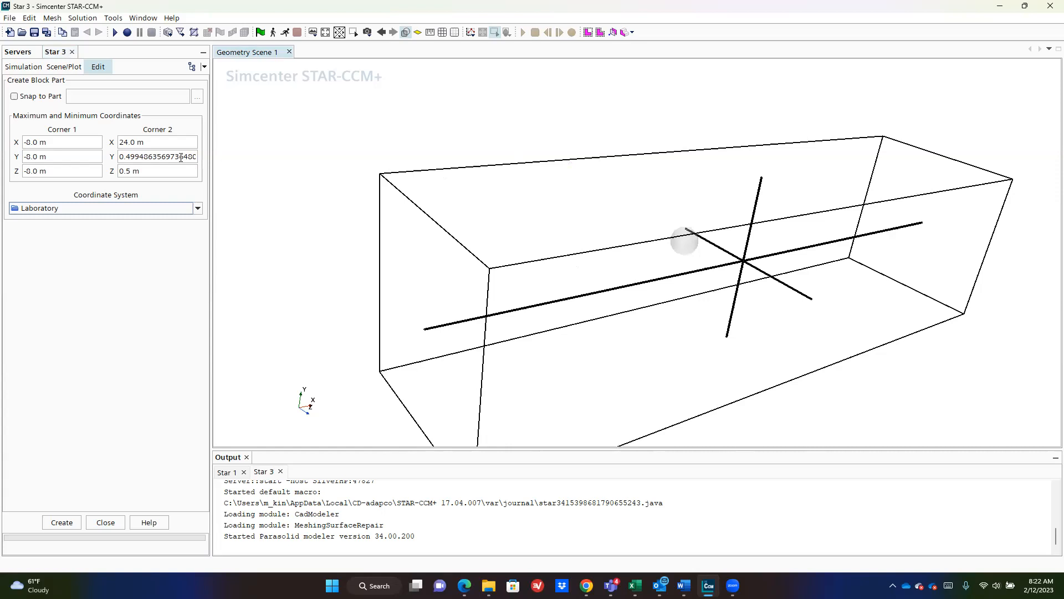
pyautogui.click(181, 157)
pyautogui.write('0')
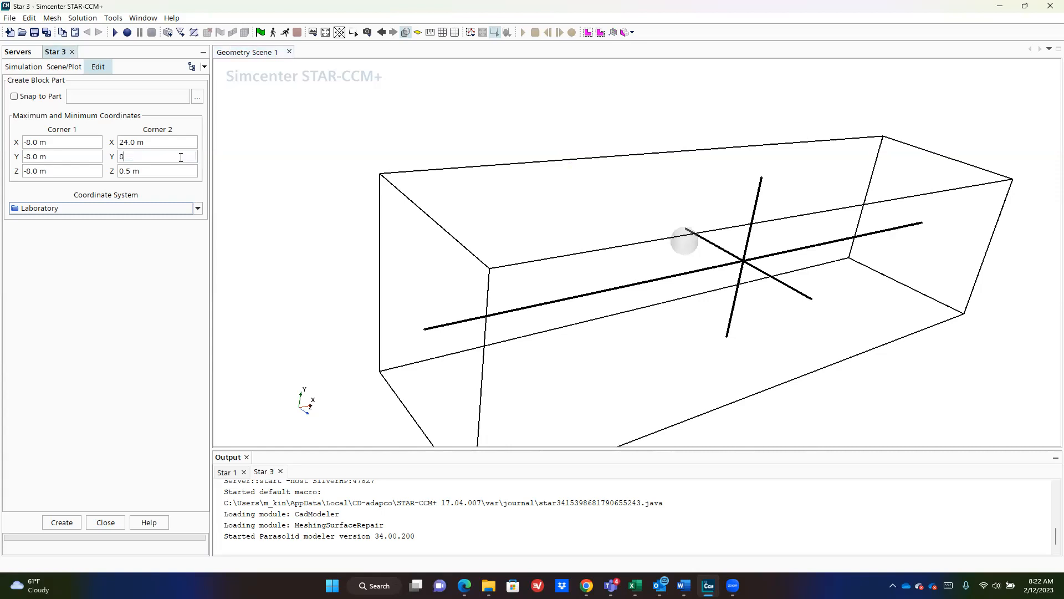
pyautogui.press('Tab')
pyautogui.write('0')
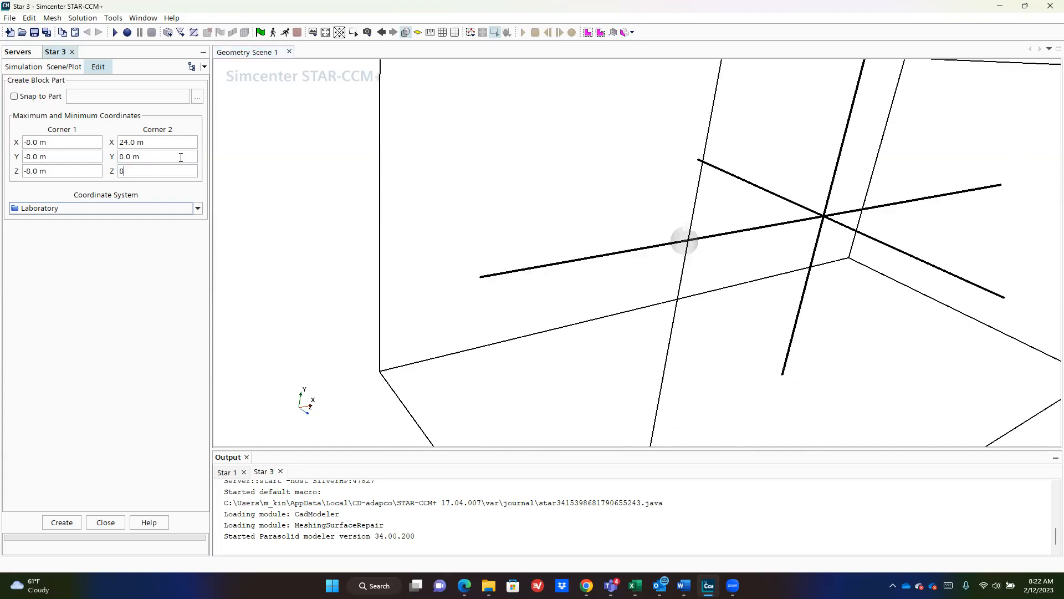
pyautogui.press('Return')
pyautogui.scroll(-3, 379, 172)
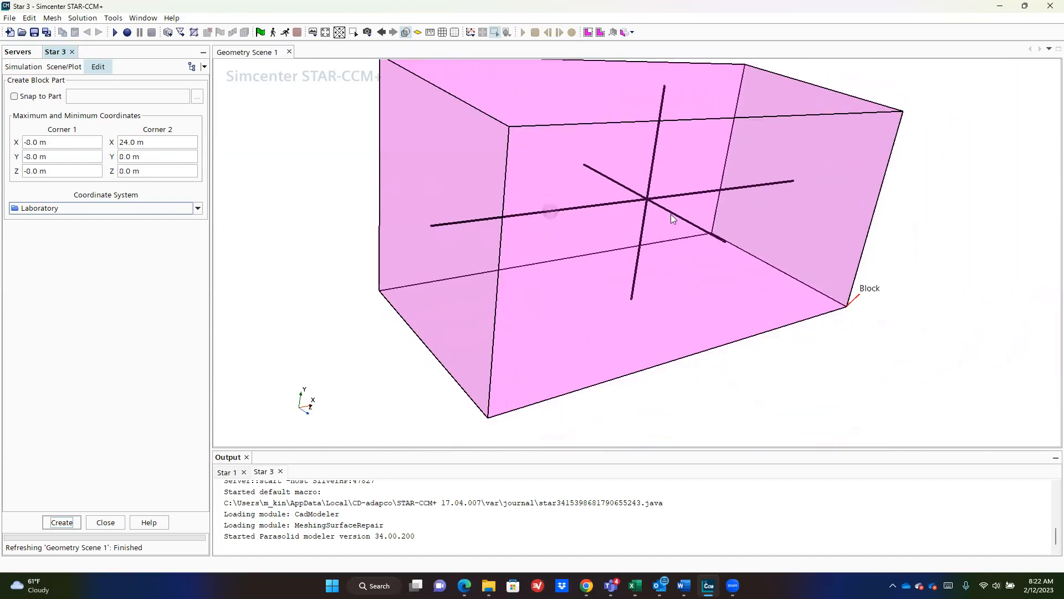
pyautogui.click(63, 524)
pyautogui.click(111, 523)
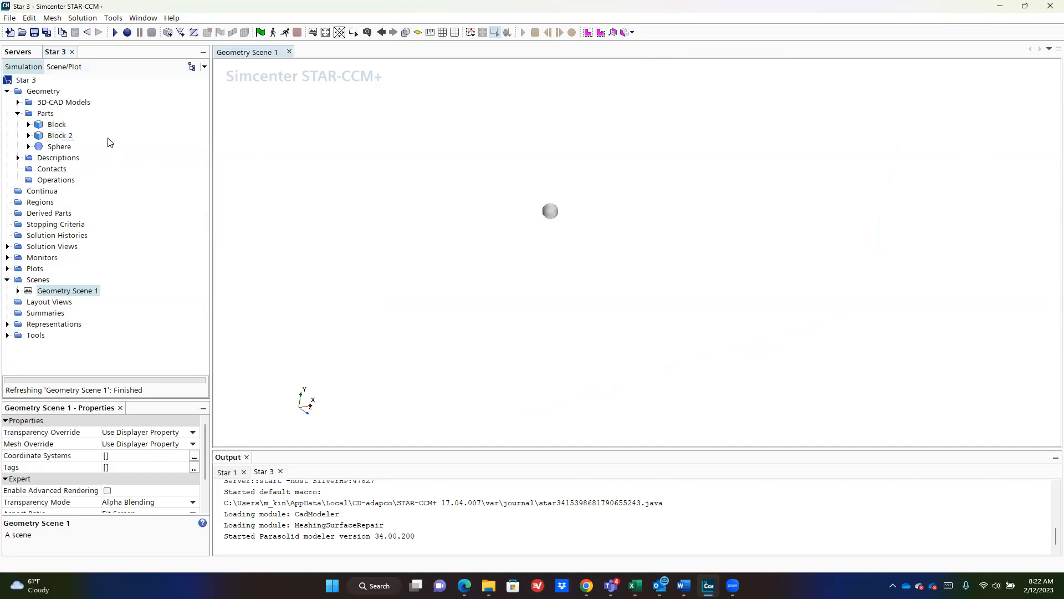
# - Delete the duplicate part Block 2
pyautogui.click(57, 125)
pyautogui.click(60, 135)
pyautogui.click(57, 125)
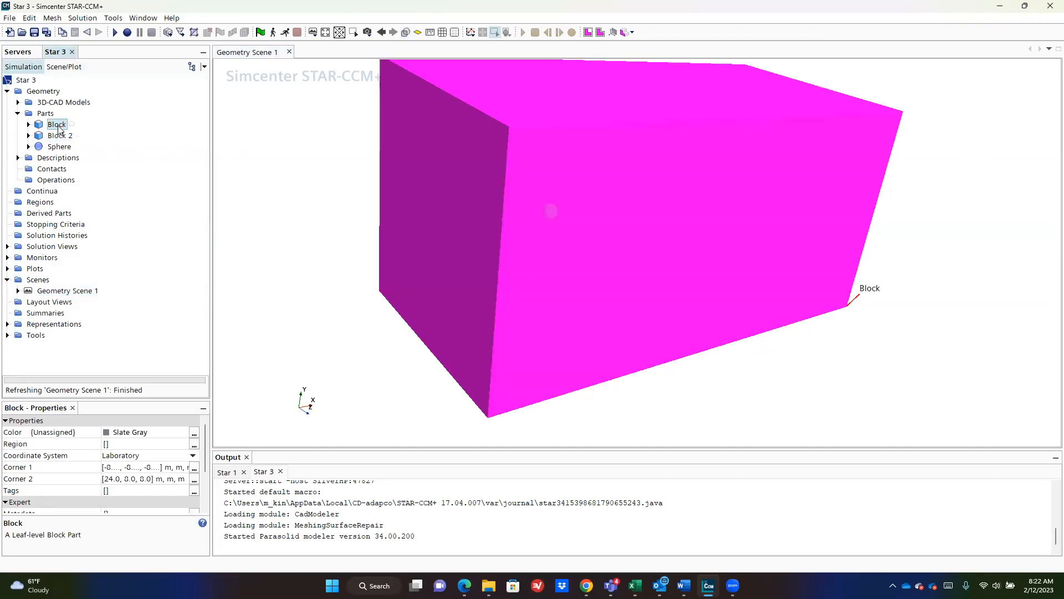
pyautogui.click(60, 135)
pyautogui.rightClick(60, 135)
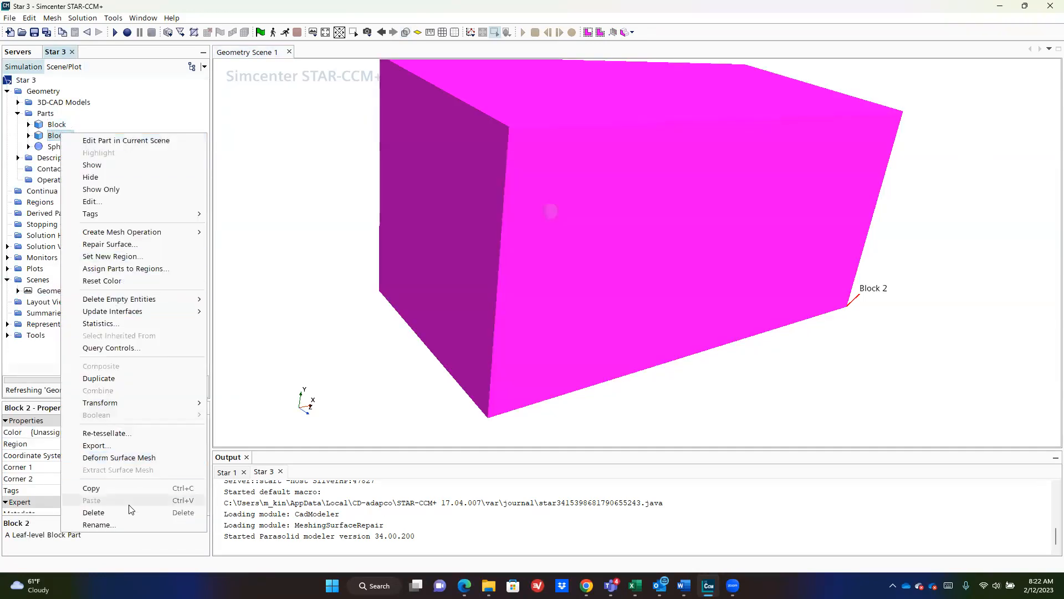
pyautogui.click(93, 513)
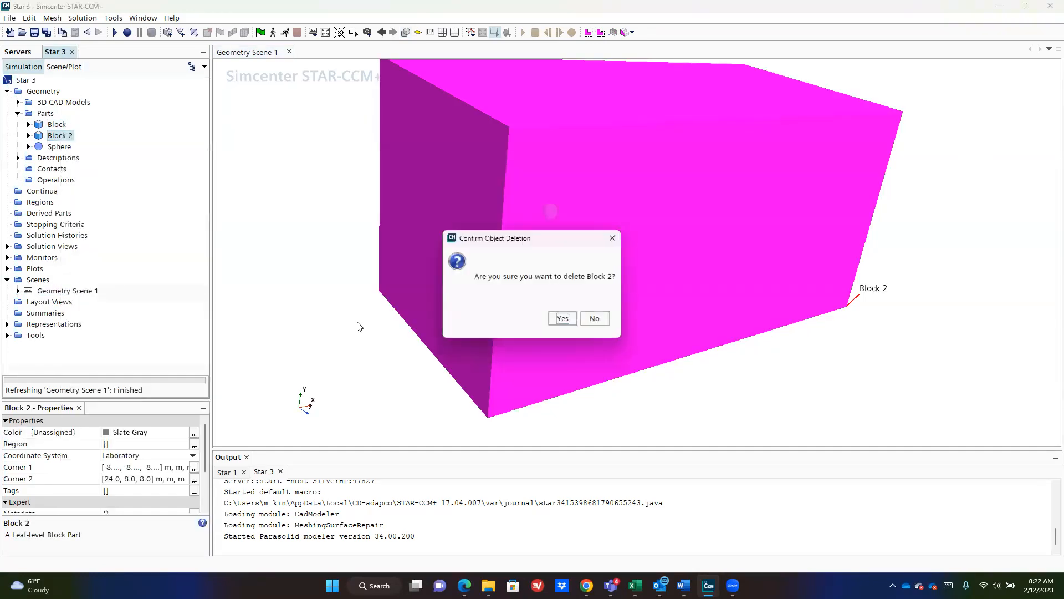
pyautogui.click(561, 319)
# - Split the Block part's Block Surface by angle, using 89 degrees
pyautogui.click(56, 124)
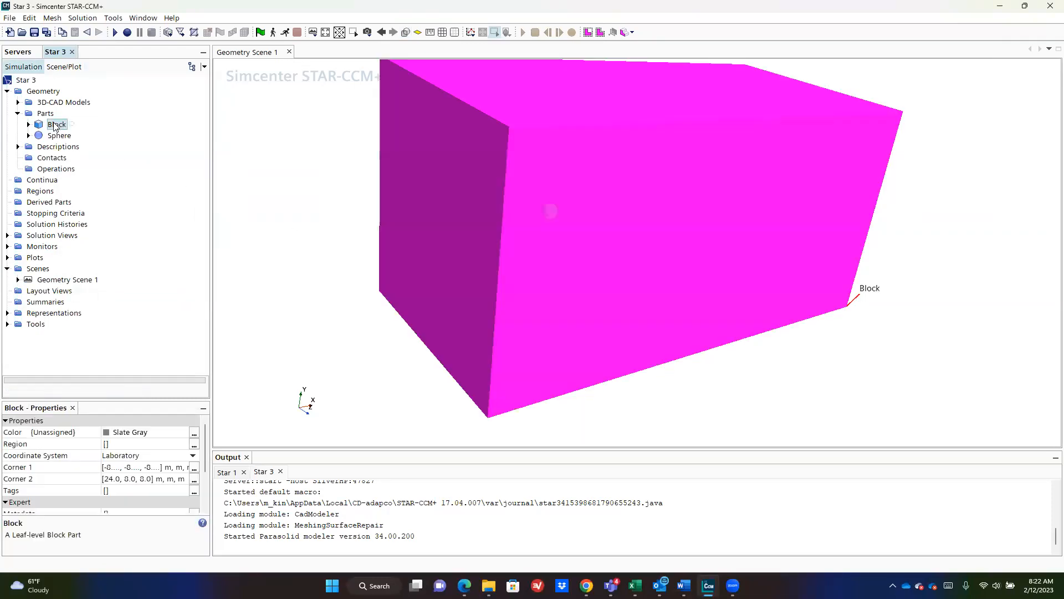
pyautogui.moveTo(338, 230)
pyautogui.mouseDown()
pyautogui.moveTo(266, 184)
pyautogui.moveTo(526, 218)
pyautogui.moveTo(512, 233)
pyautogui.moveTo(394, 255)
pyautogui.mouseUp()
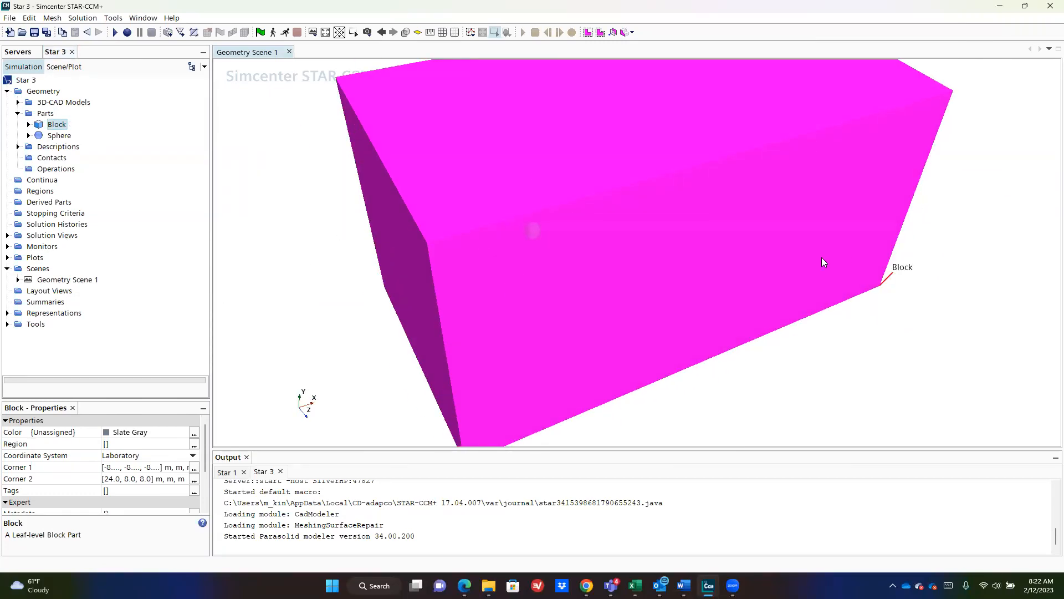
pyautogui.click(58, 170)
pyautogui.click(53, 126)
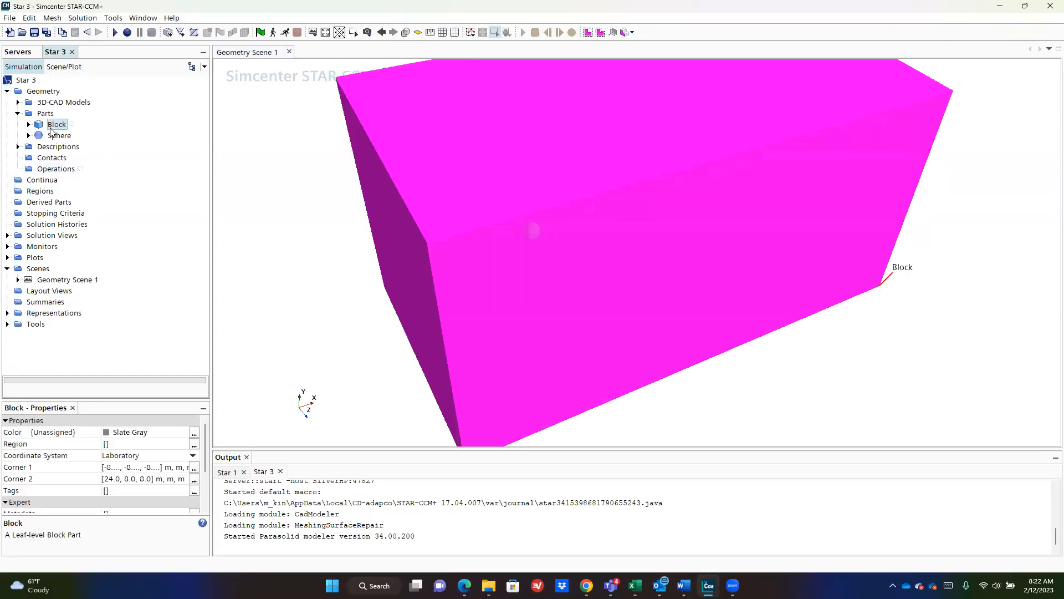
pyautogui.click(28, 125)
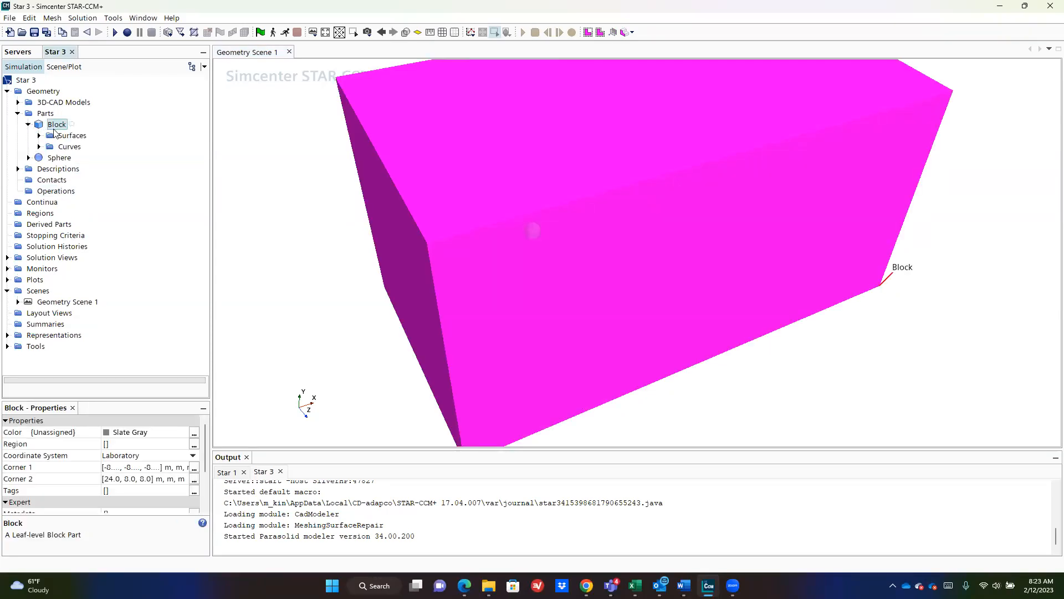
pyautogui.click(39, 136)
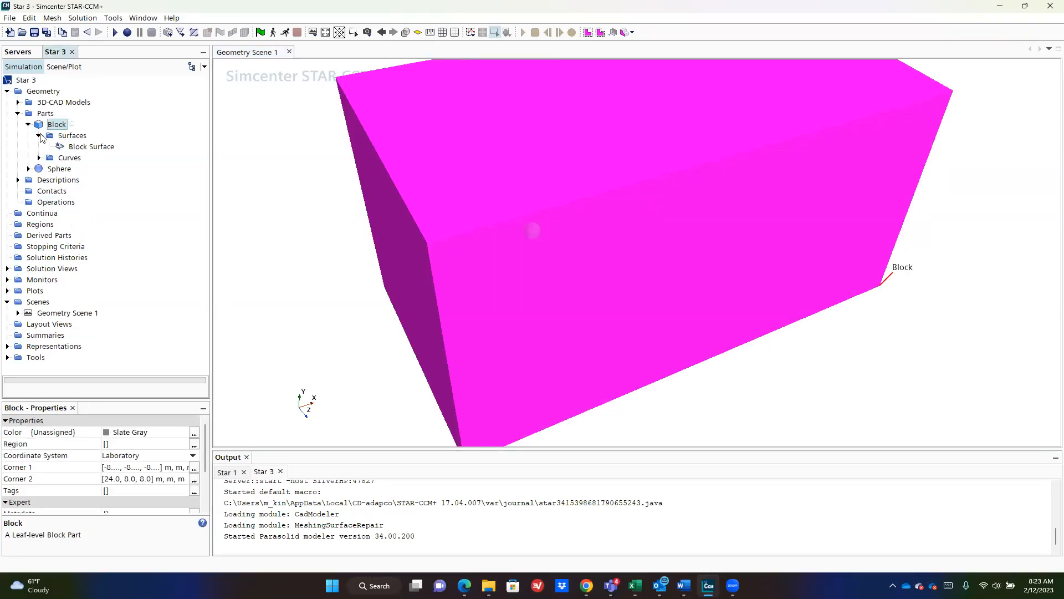
pyautogui.click(74, 147)
pyautogui.rightClick(74, 148)
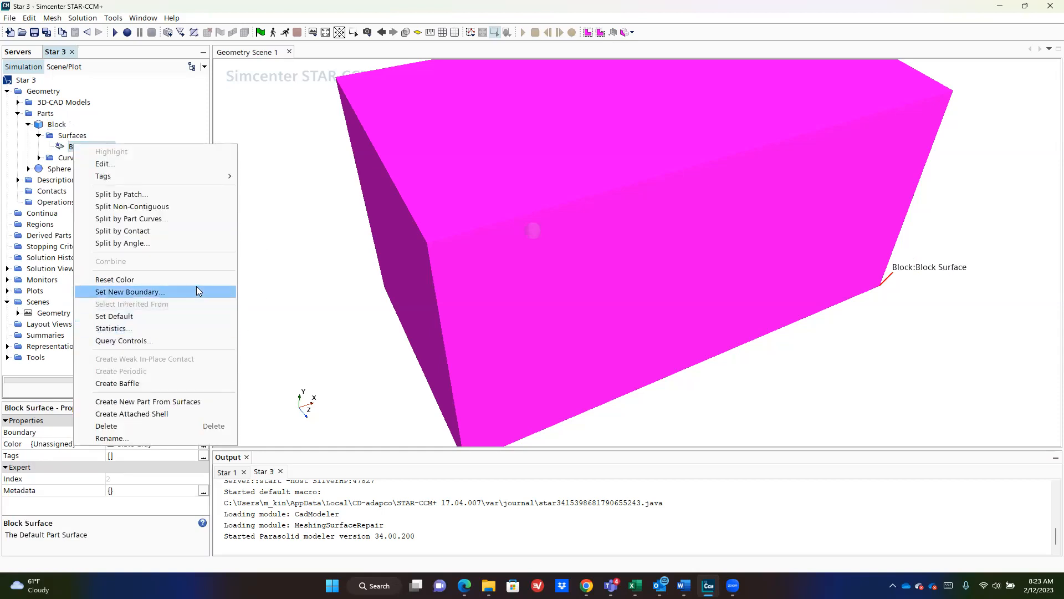
pyautogui.click(191, 242)
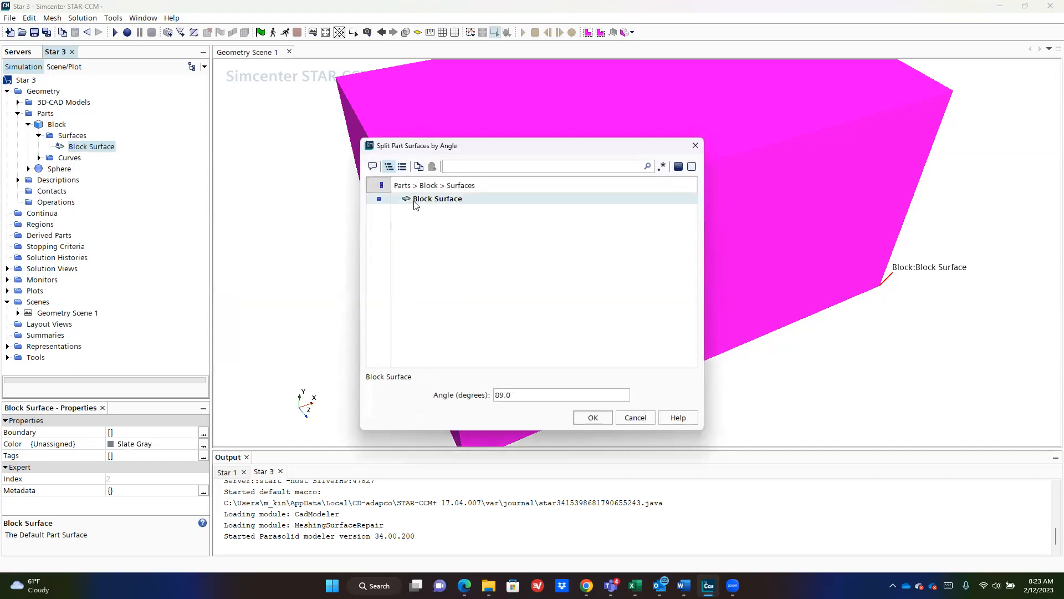
pyautogui.click(592, 418)
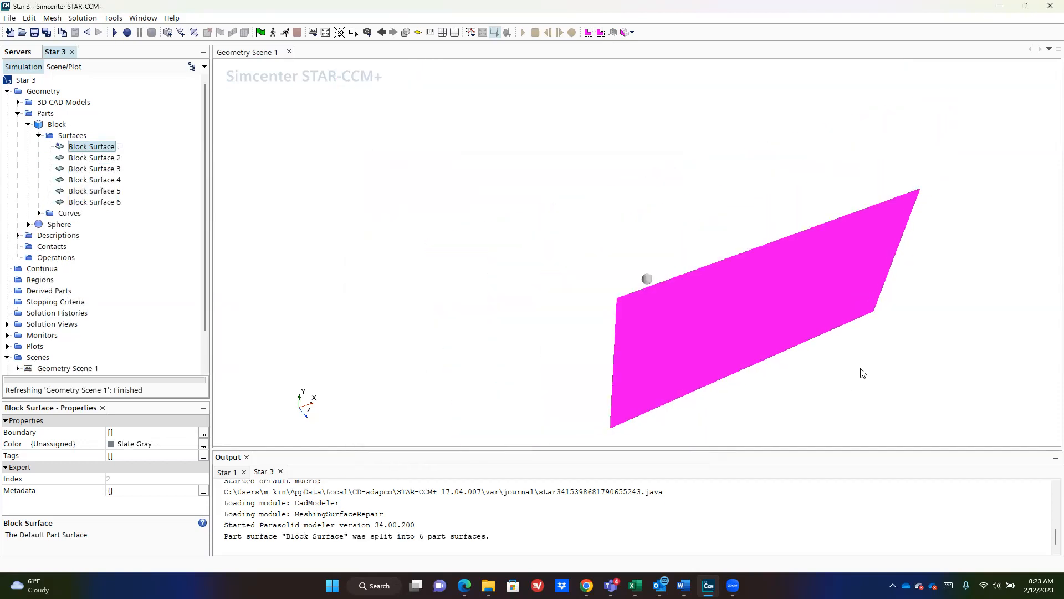
# - Rename Block Surface 2 as lwWall
pyautogui.click(93, 157)
pyautogui.rightClick(94, 155)
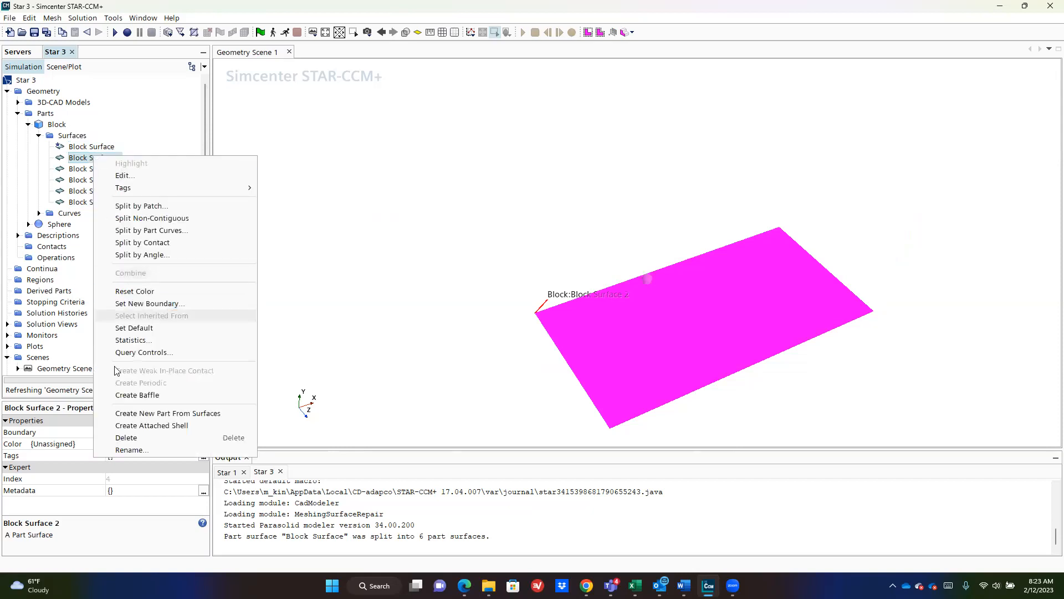
pyautogui.click(128, 450)
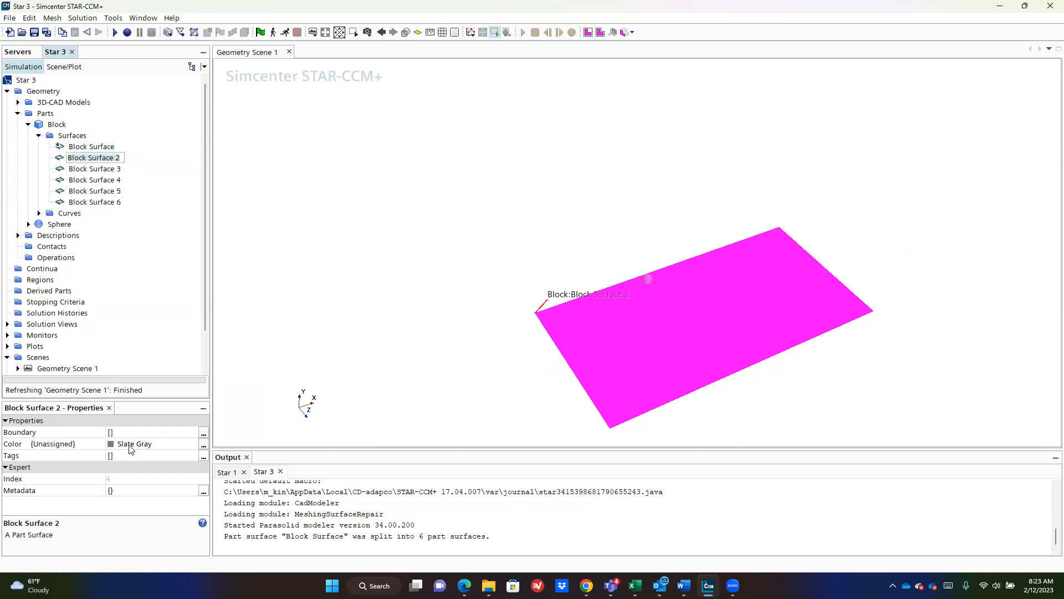
pyautogui.write('lwWall')
pyautogui.press('Return')
# - Rename Block Surface 3 as inlet
pyautogui.click(94, 169)
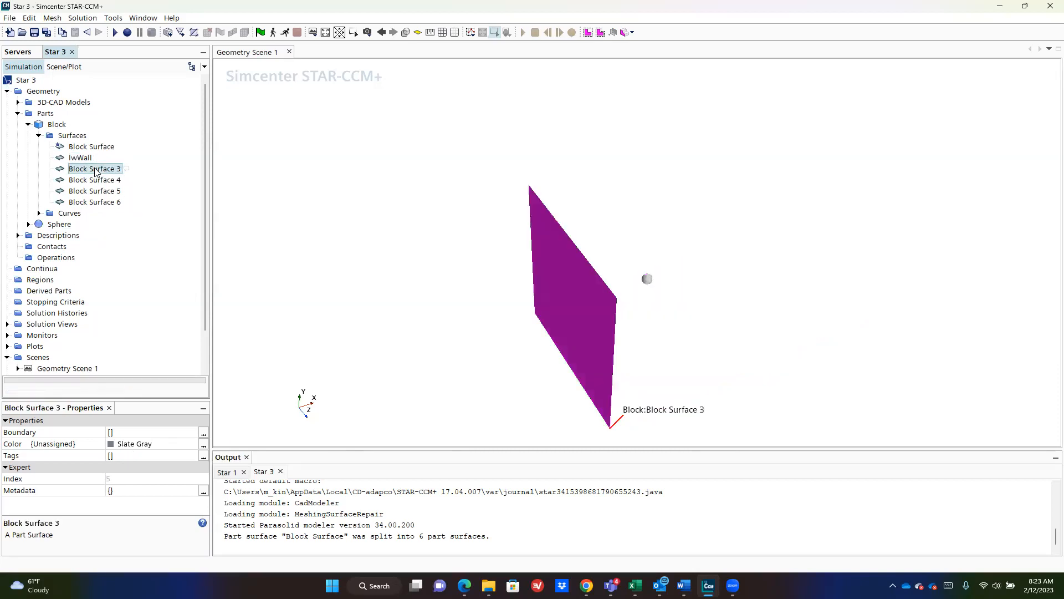
pyautogui.rightClick(95, 172)
pyautogui.click(145, 450)
pyautogui.write('inlet')
pyautogui.press('Return')
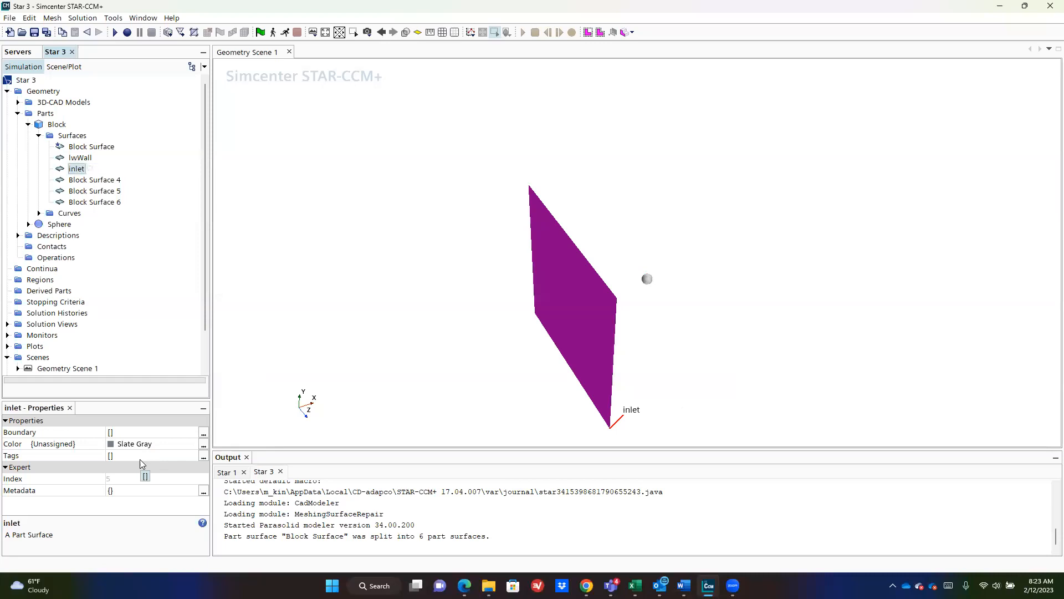
# - Rename Block Surface 4 as hiWall
pyautogui.click(110, 180)
pyautogui.rightClick(110, 180)
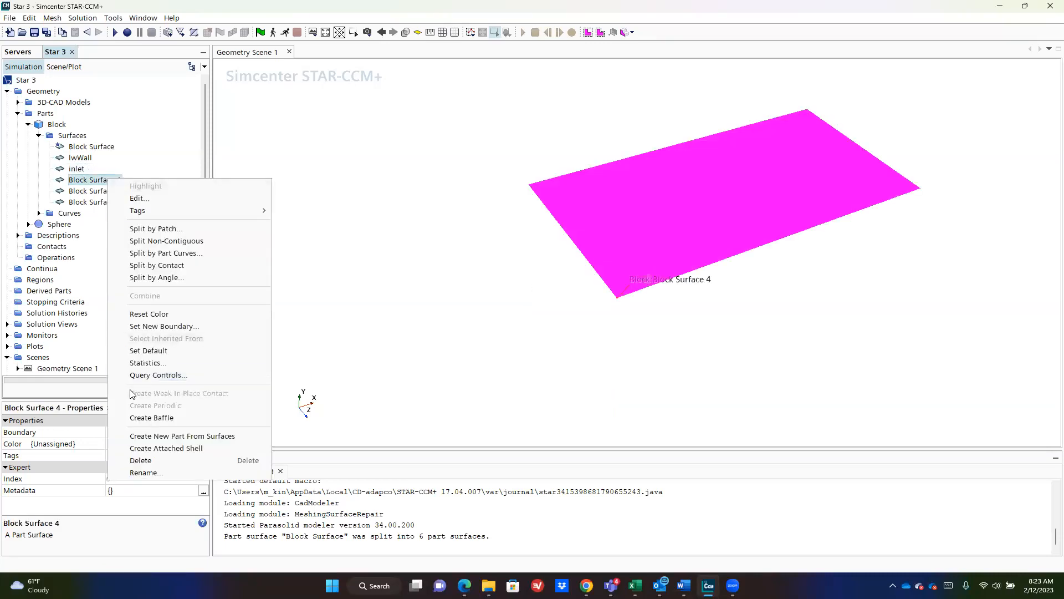
pyautogui.click(158, 474)
pyautogui.write('hi')
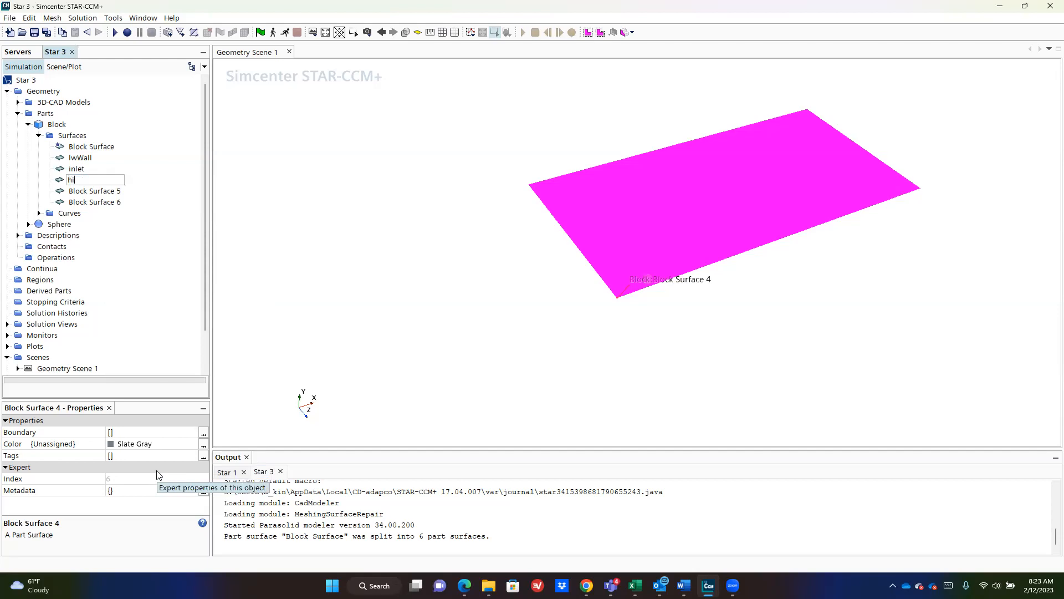
pyautogui.write('Wall')
pyautogui.press('Return')
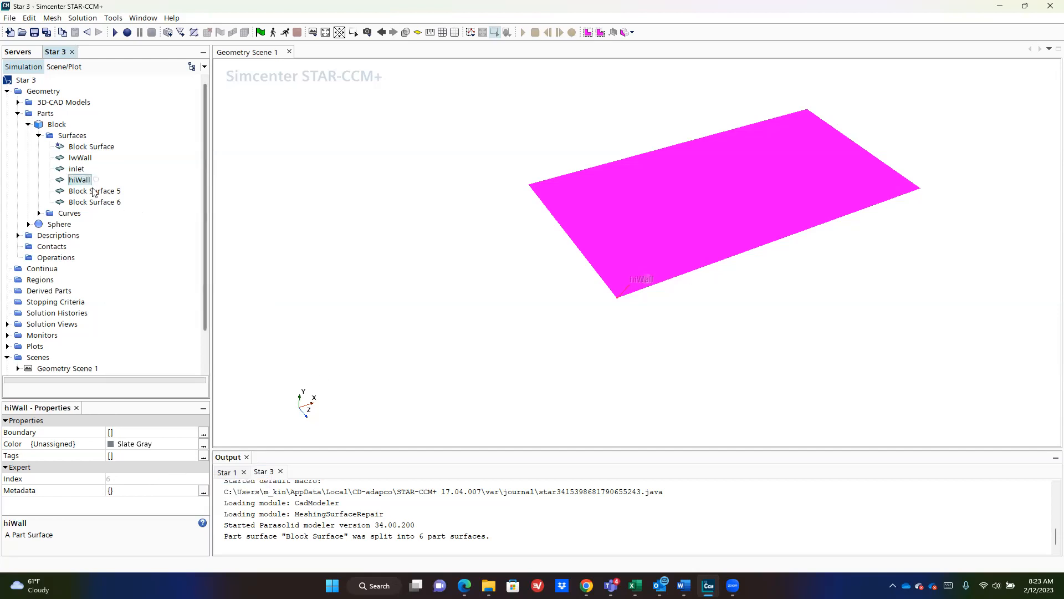
# - Rename Block Surface 5 as starWall
pyautogui.click(94, 191)
pyautogui.rightClick(95, 191)
pyautogui.click(158, 485)
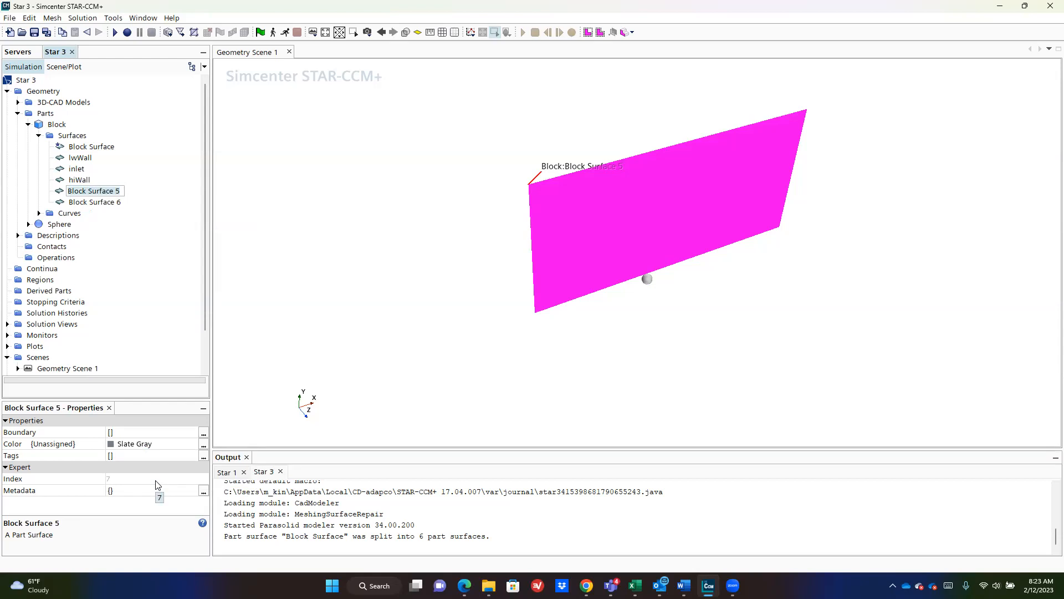
pyautogui.write('po')
pyautogui.write('t')
pyautogui.press('Return')
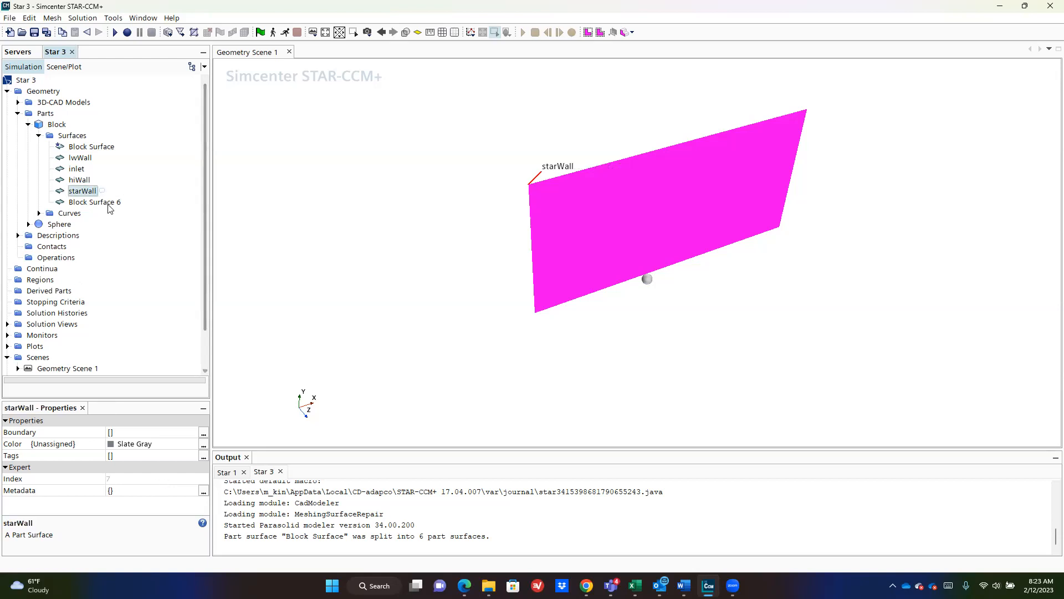
# - Rename Block Surface 6 as outlet
pyautogui.click(107, 204)
pyautogui.rightClick(107, 204)
pyautogui.click(136, 497)
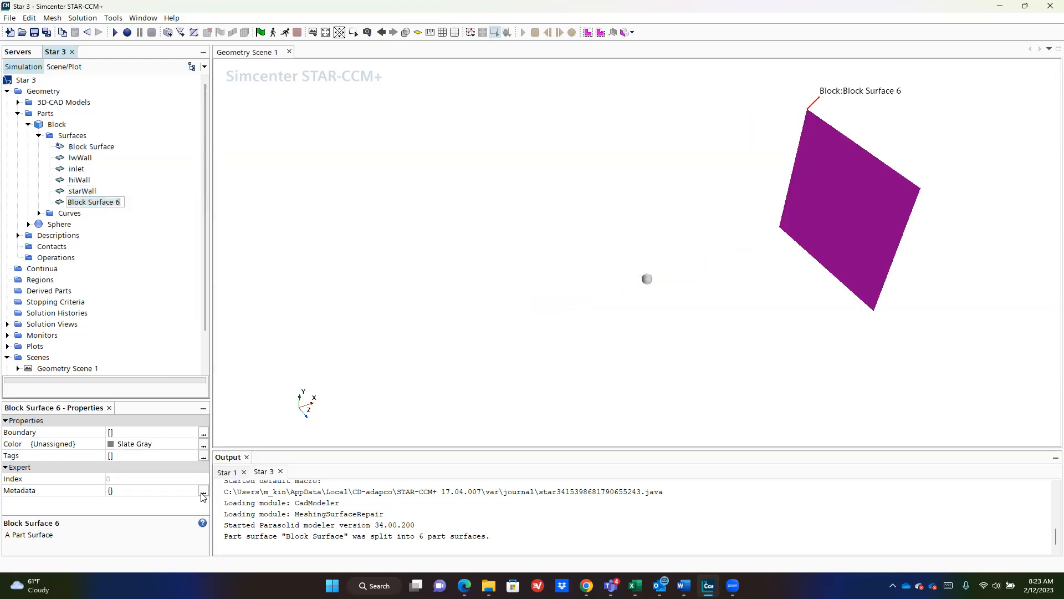
pyautogui.write('outlet')
pyautogui.press('Return')
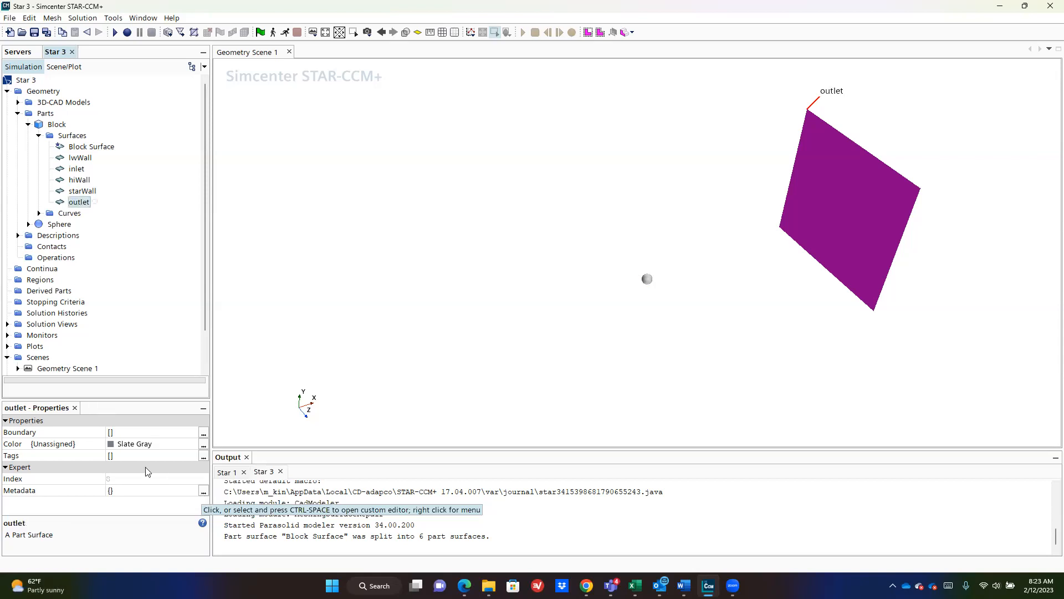
# - Rename the remaining default Block Surface as portWall
pyautogui.click(92, 148)
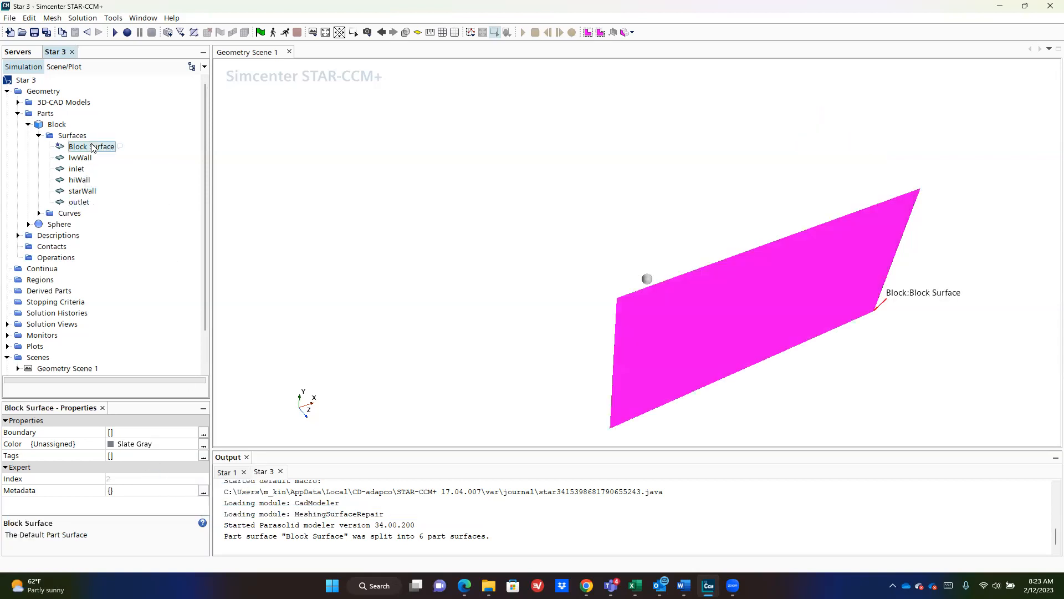
pyautogui.rightClick(93, 148)
pyautogui.click(190, 436)
pyautogui.write('portWall')
pyautogui.press('Return')
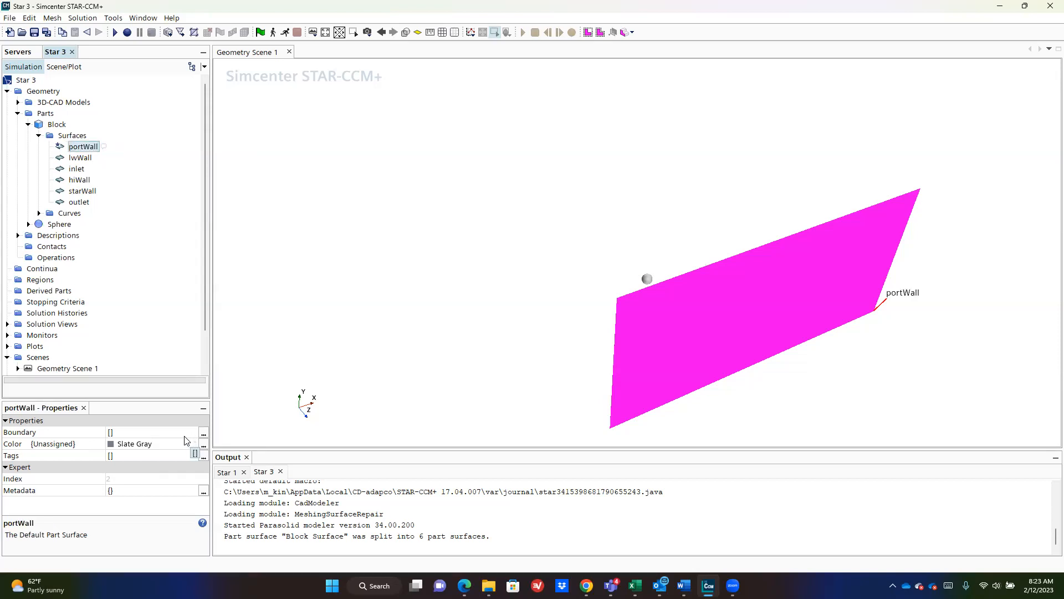
# - Check the named block surfaces by highlighting portWall, lwWall, hiWall and starWall together, and inlet and outlet individually
pyautogui.keyDown('ctrl'); pyautogui.click(84, 158); pyautogui.keyUp('ctrl')
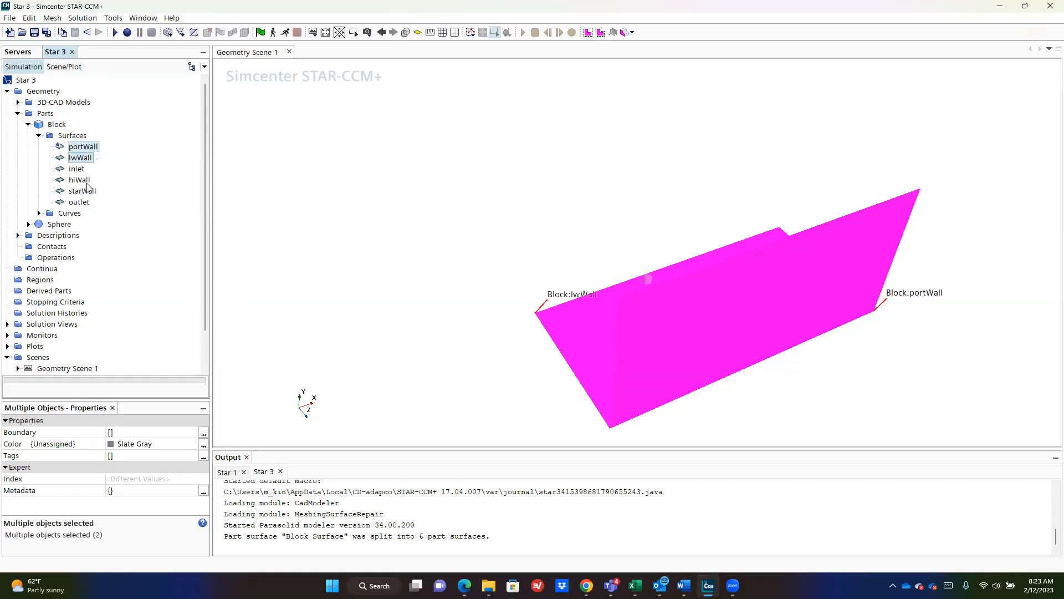
pyautogui.keyDown('ctrl'); pyautogui.click(87, 181); pyautogui.keyUp('ctrl')
pyautogui.keyDown('ctrl'); pyautogui.click(89, 192); pyautogui.keyUp('ctrl')
pyautogui.moveTo(360, 299); pyautogui.dragTo(499, 261)
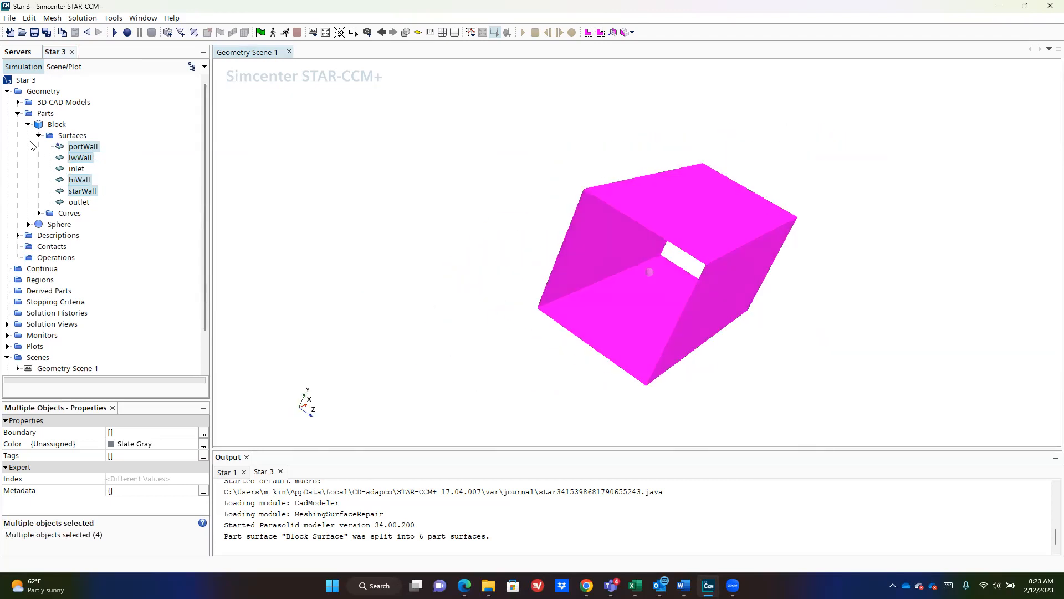
pyautogui.click(76, 170)
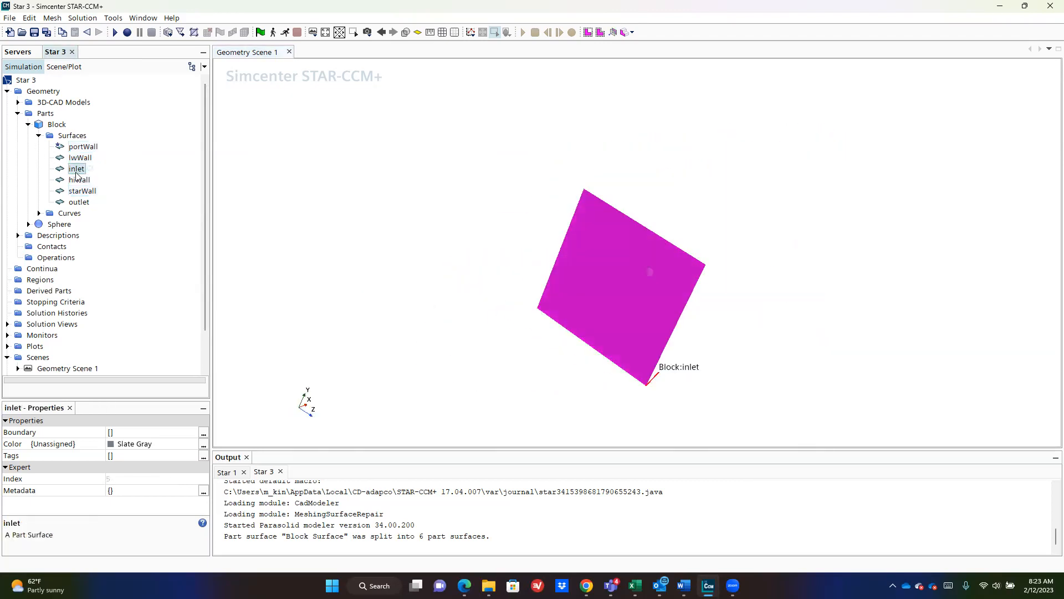
pyautogui.click(80, 202)
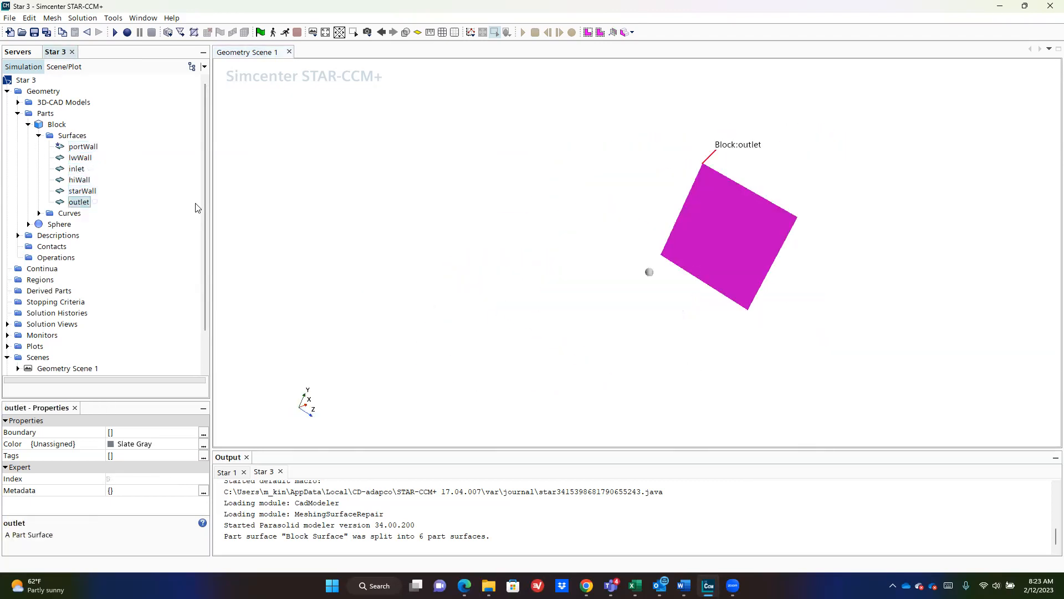
# - Start a new Boolean Subtract operation with Block and Sphere as its input parts
pyautogui.click(28, 125)
pyautogui.rightClick(42, 171)
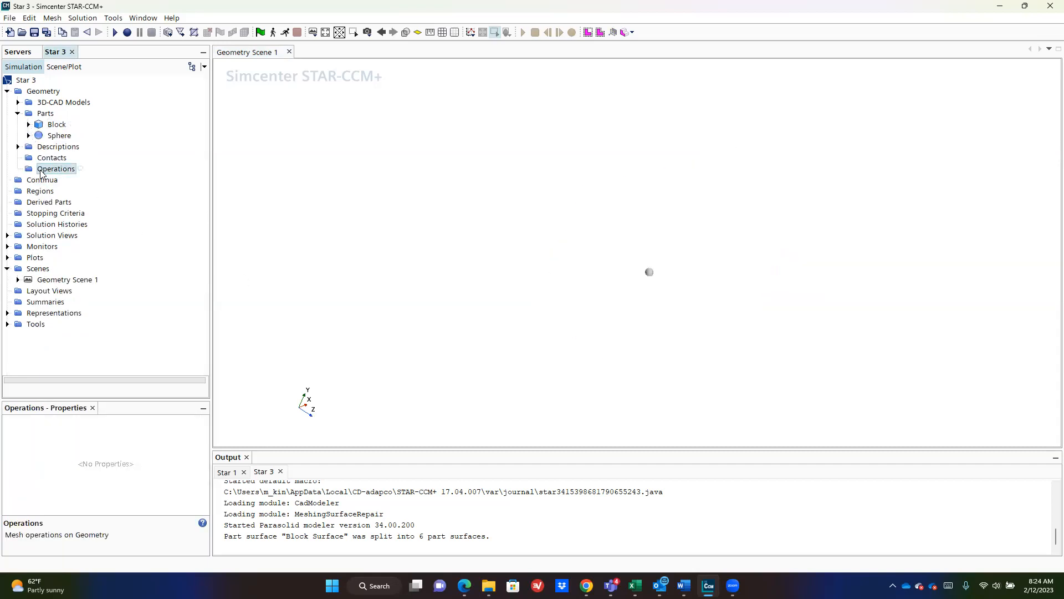
pyautogui.moveTo(131, 179)
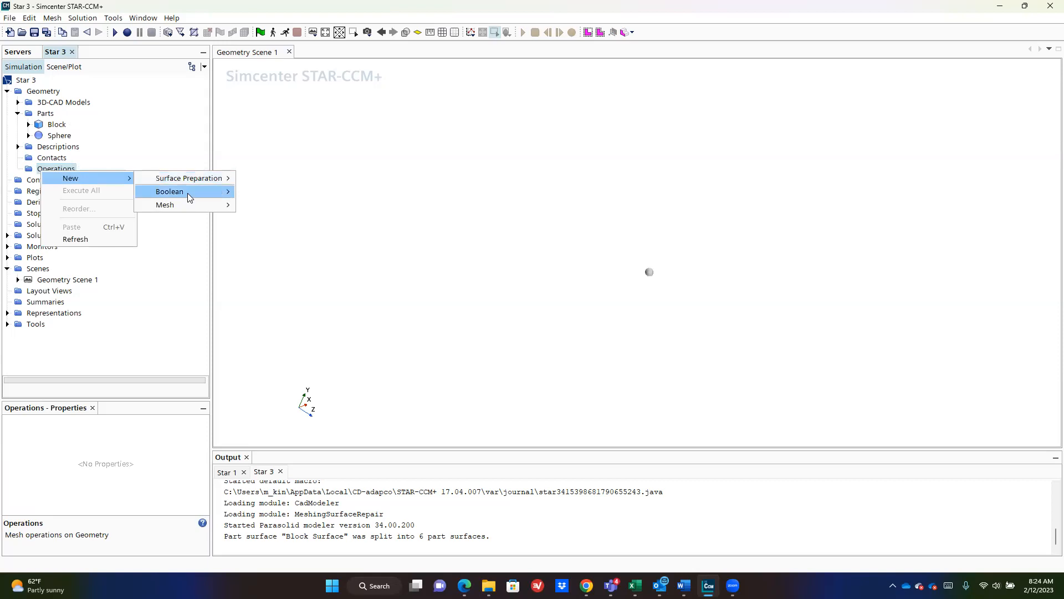
pyautogui.moveTo(189, 197)
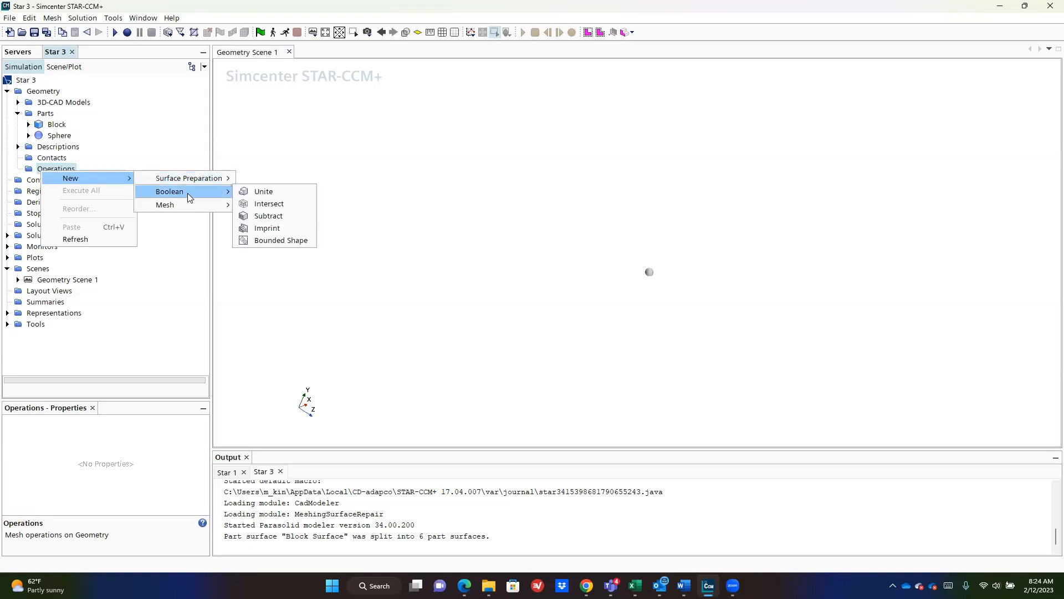
pyautogui.click(268, 216)
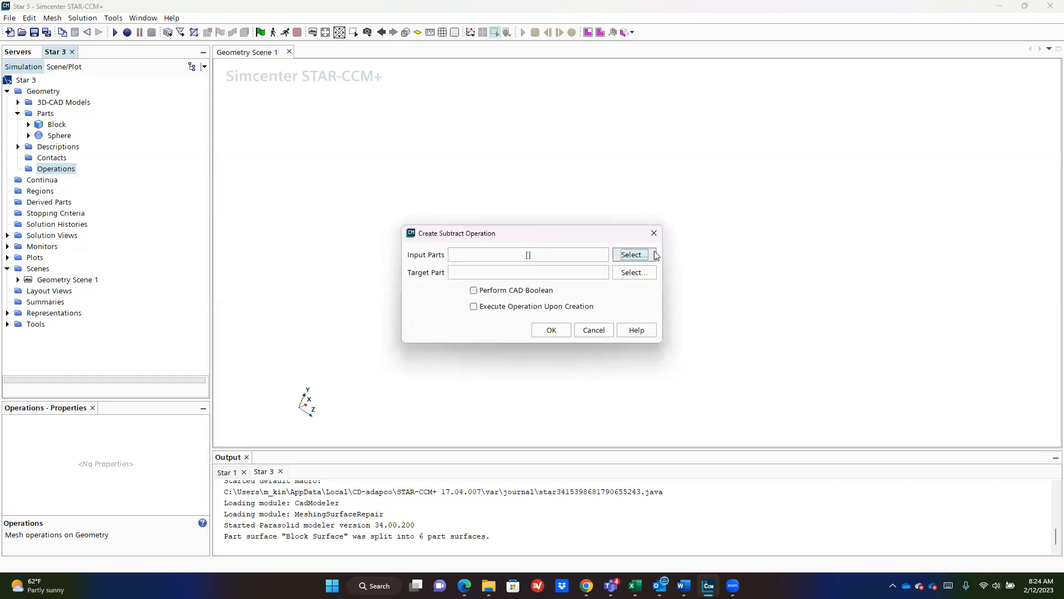
pyautogui.click(655, 254)
pyautogui.click(384, 210)
pyautogui.click(384, 210)
pyautogui.click(384, 222)
pyautogui.click(384, 211)
pyautogui.click(586, 405)
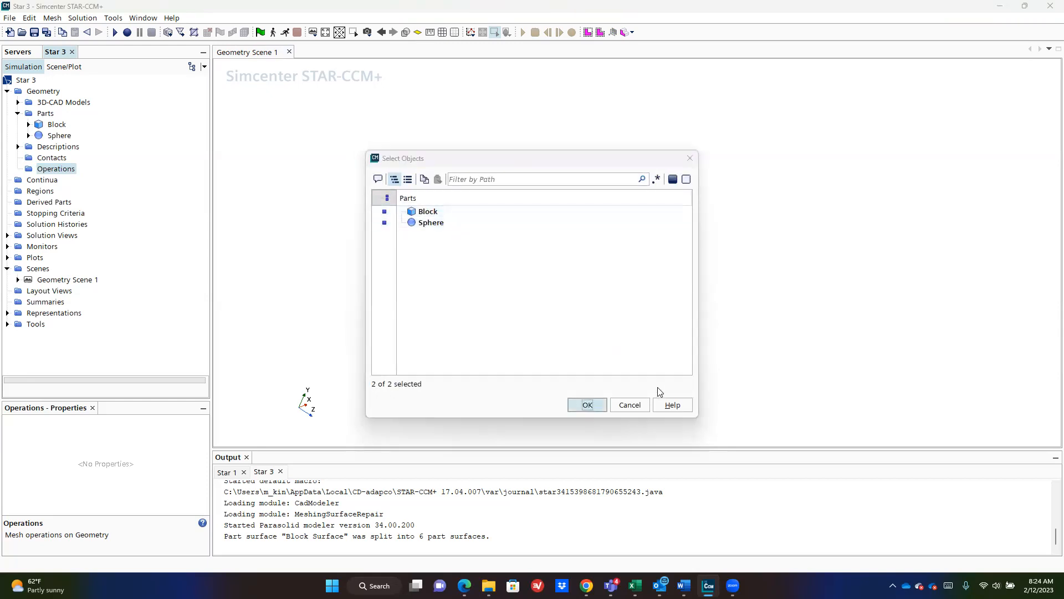
# - Set Block as the subtract target, enable Perform CAD Boolean and Execute Operation Upon Creation, and create the operation
pyautogui.click(637, 273)
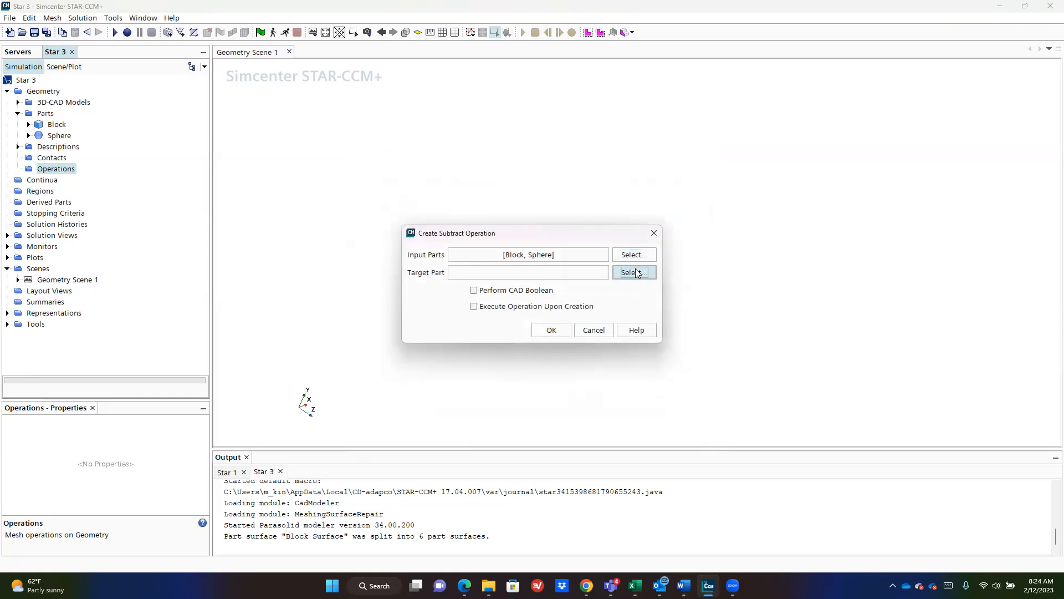
pyautogui.click(384, 212)
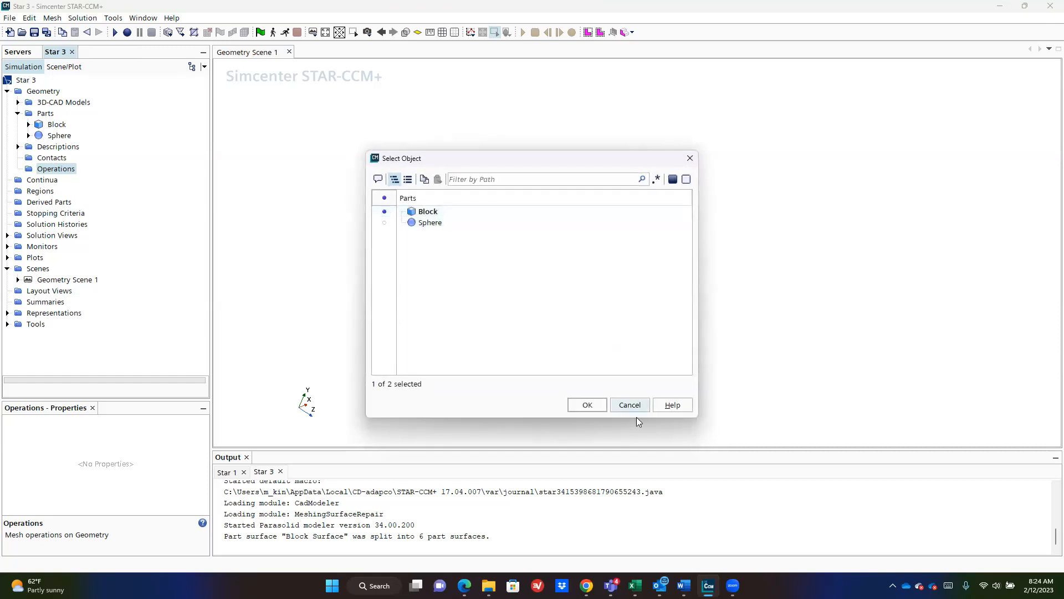
pyautogui.click(587, 405)
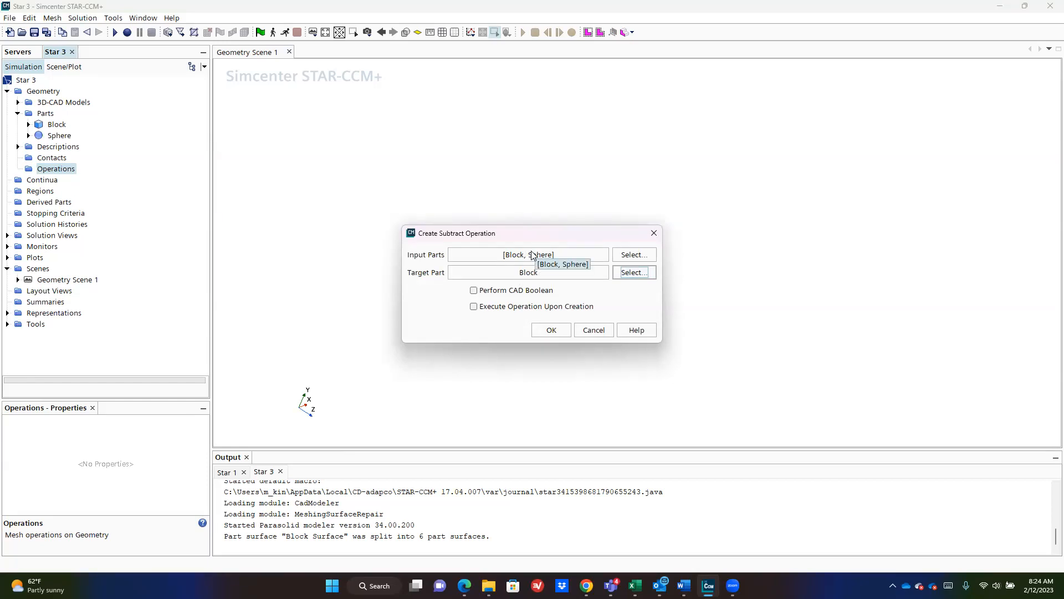
pyautogui.click(513, 290)
pyautogui.click(515, 306)
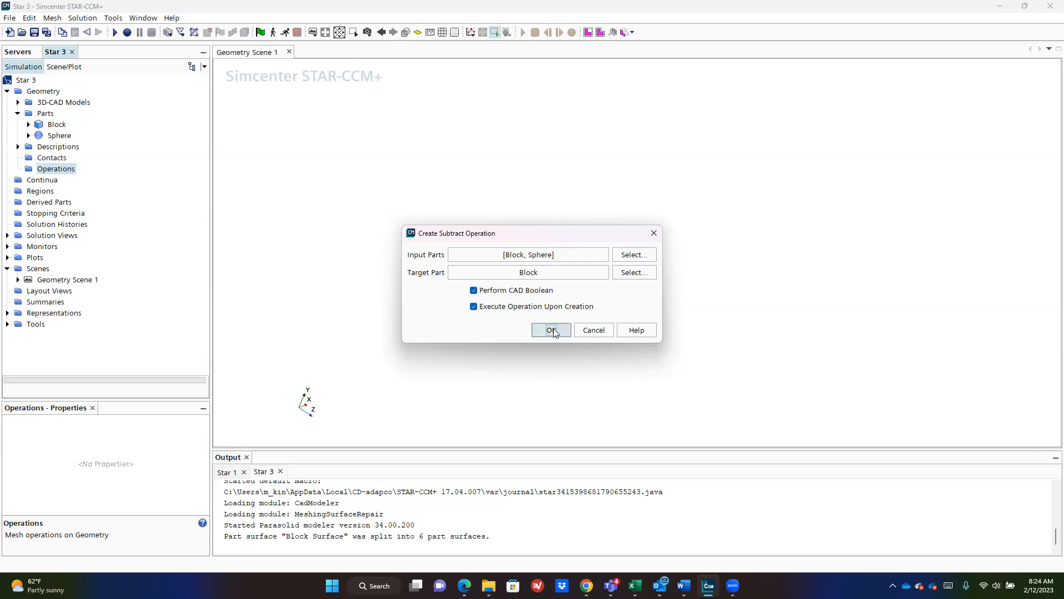
pyautogui.click(555, 330)
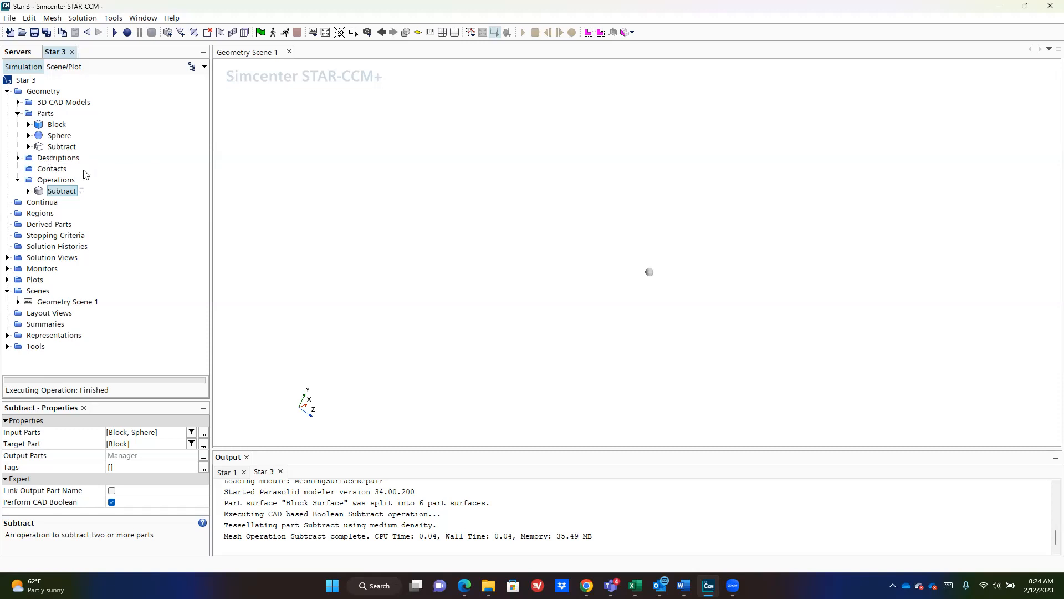
pyautogui.click(60, 147)
pyautogui.rightClick(73, 151)
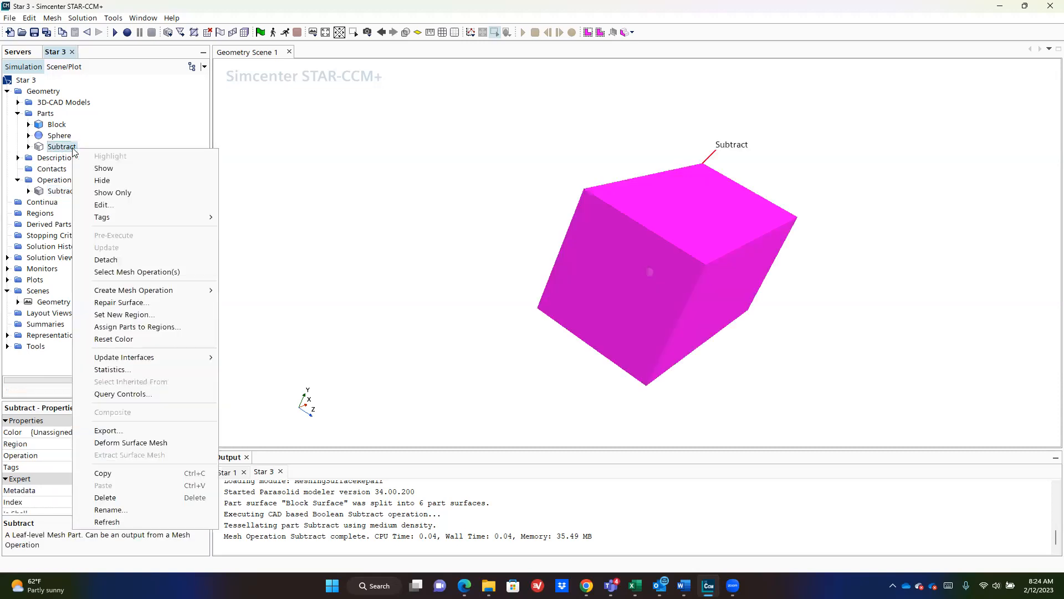
pyautogui.click(282, 163)
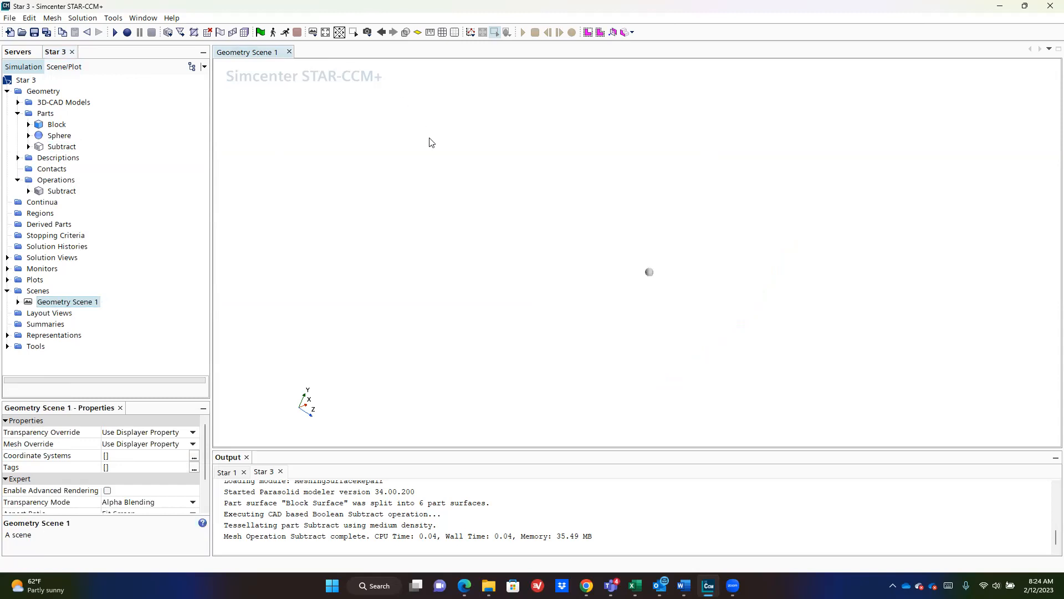
# - Set the parts shown by Geometry Scene 1's Surface 1 displayer to the Subtract part
pyautogui.click(63, 70)
pyautogui.click(40, 101)
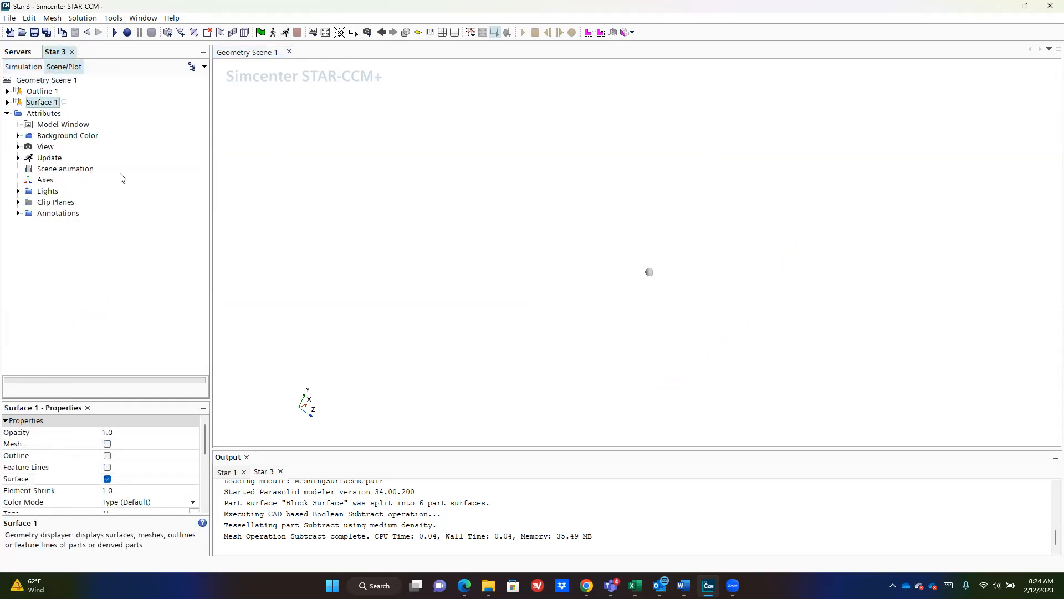
pyautogui.click(7, 103)
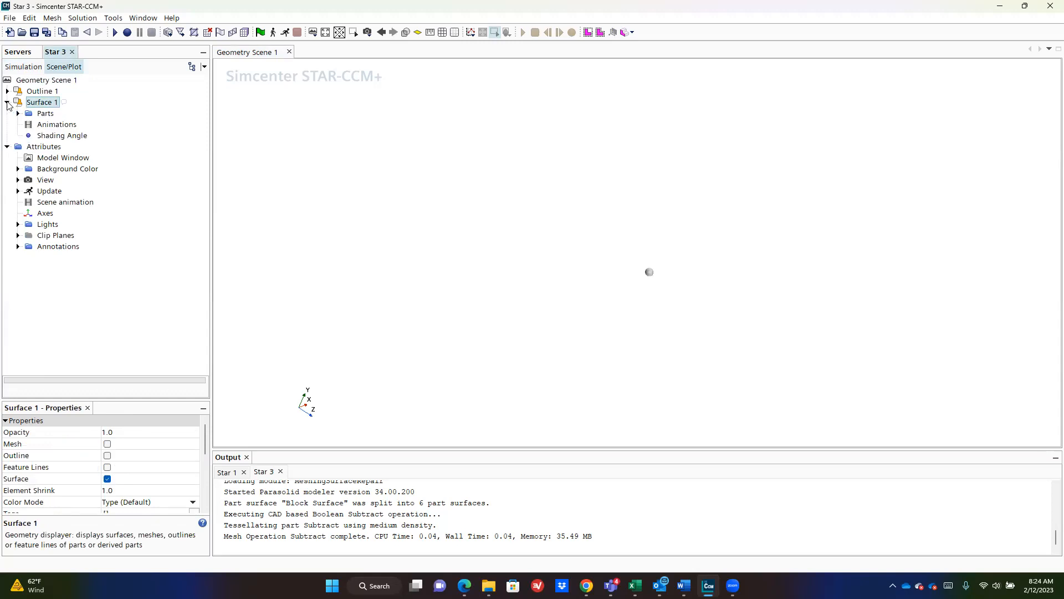
pyautogui.click(49, 114)
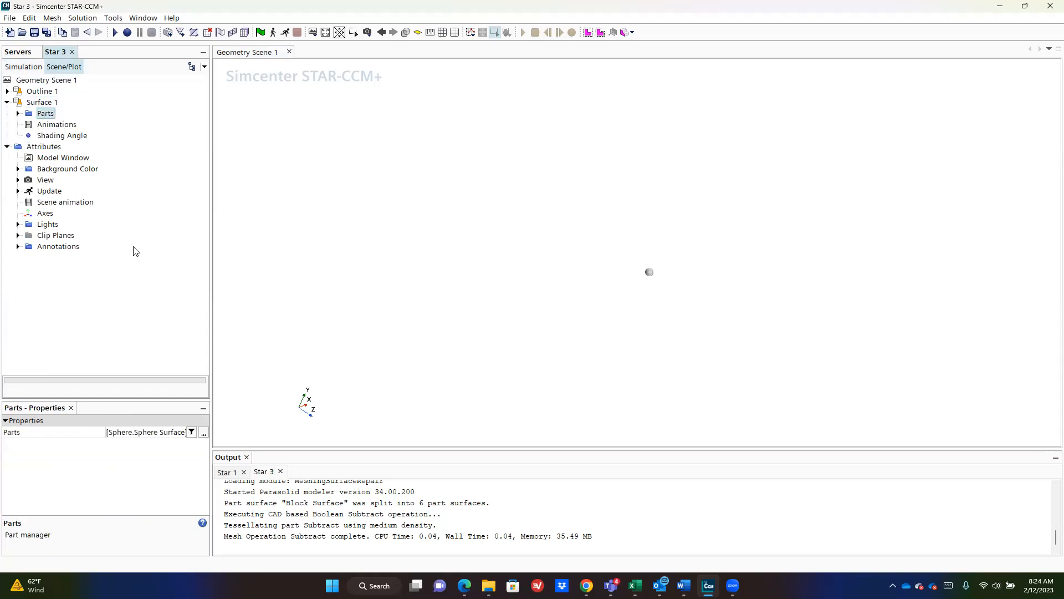
pyautogui.click(204, 433)
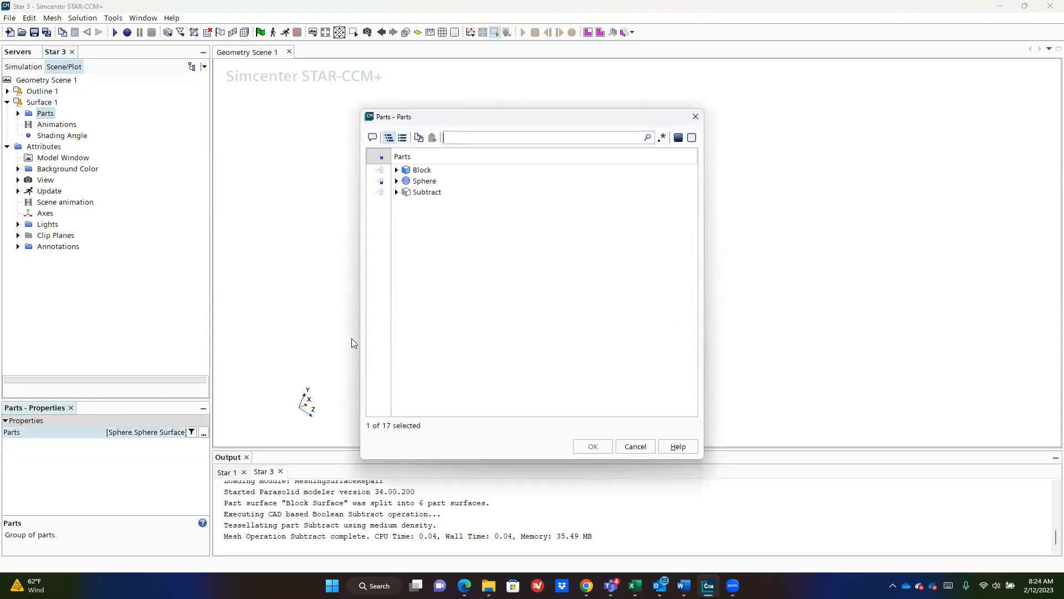
pyautogui.click(382, 192)
pyautogui.click(592, 446)
# - Examine the subtracted box in the scene, including its displayed parts list and the surface names of its faces
pyautogui.click(553, 272)
pyautogui.moveTo(552, 272); pyautogui.dragTo(746, 270)
pyautogui.click(18, 113)
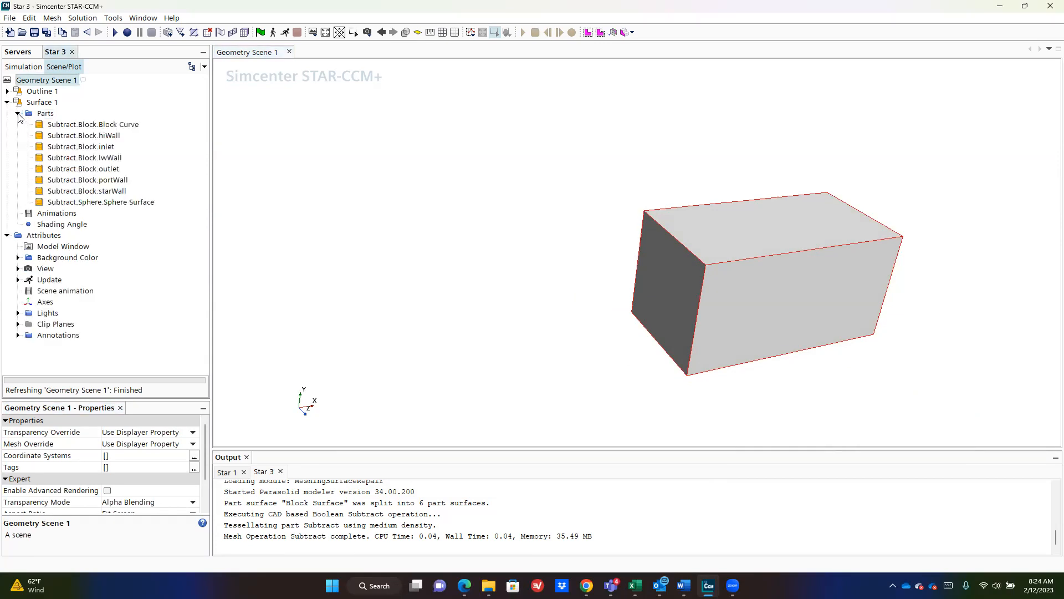
pyautogui.click(692, 285)
pyautogui.click(754, 275)
pyautogui.click(802, 238)
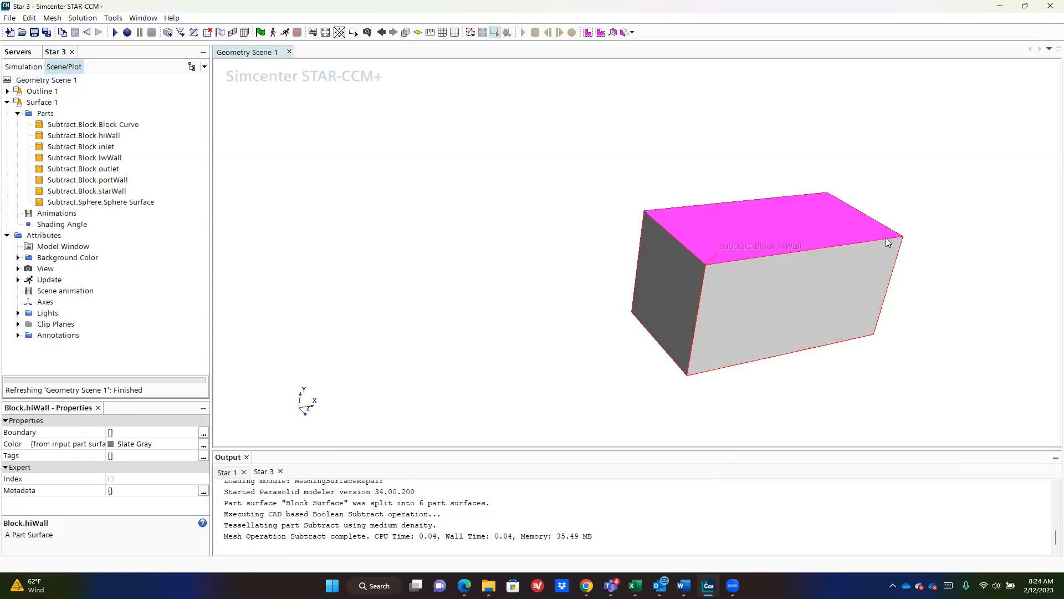
pyautogui.moveTo(843, 318); pyautogui.dragTo(732, 267, button='middle')
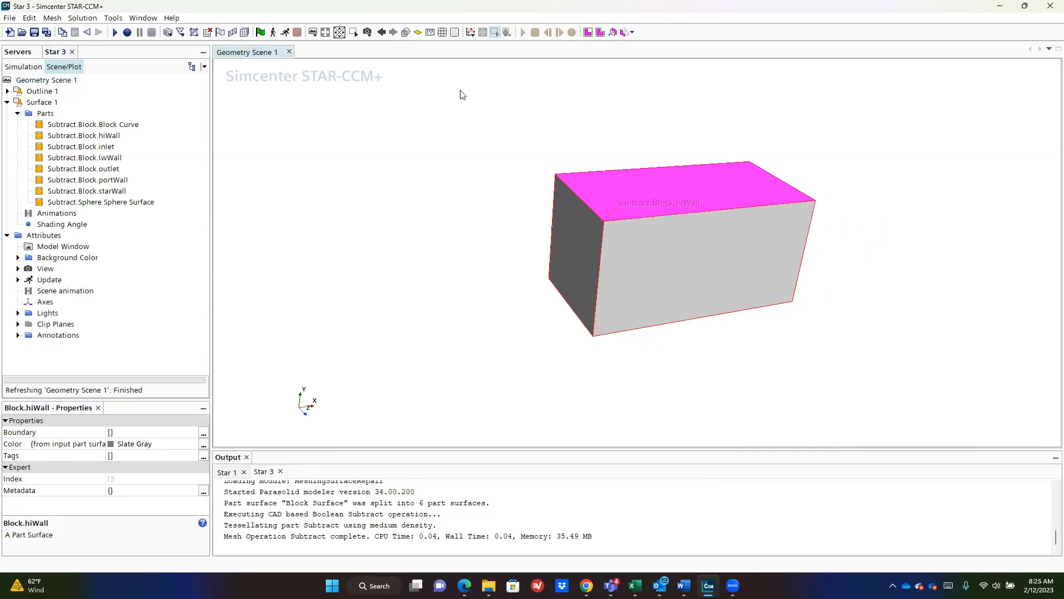
# - Make the geometry scene transparent and inspect the sphere inside the subtracted box
pyautogui.click(406, 32)
pyautogui.scroll(1, 629, 251)
pyautogui.scroll(5, 629, 251)
pyautogui.moveTo(629, 250)
pyautogui.mouseDown()
pyautogui.moveTo(613, 216)
pyautogui.moveTo(620, 196)
pyautogui.moveTo(812, 239)
pyautogui.moveTo(650, 257)
pyautogui.moveTo(603, 244)
pyautogui.mouseUp()
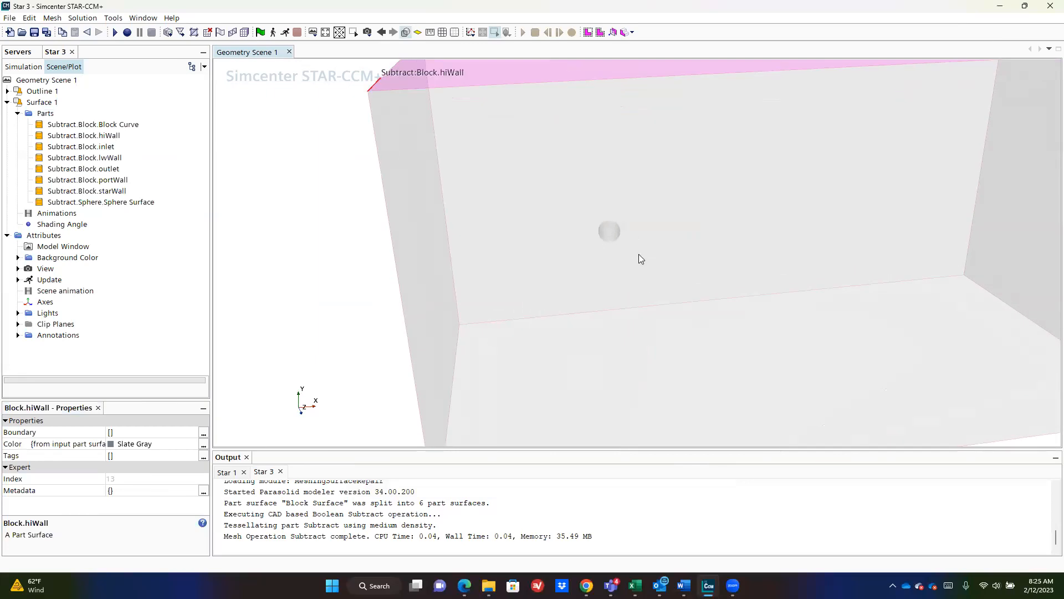
# - Assign the Subtract part to regions, creating a region for each part, a boundary for each part surface and a feature curve for each part curve
pyautogui.scroll(-3, 645, 271)
pyautogui.scroll(-1, 646, 271)
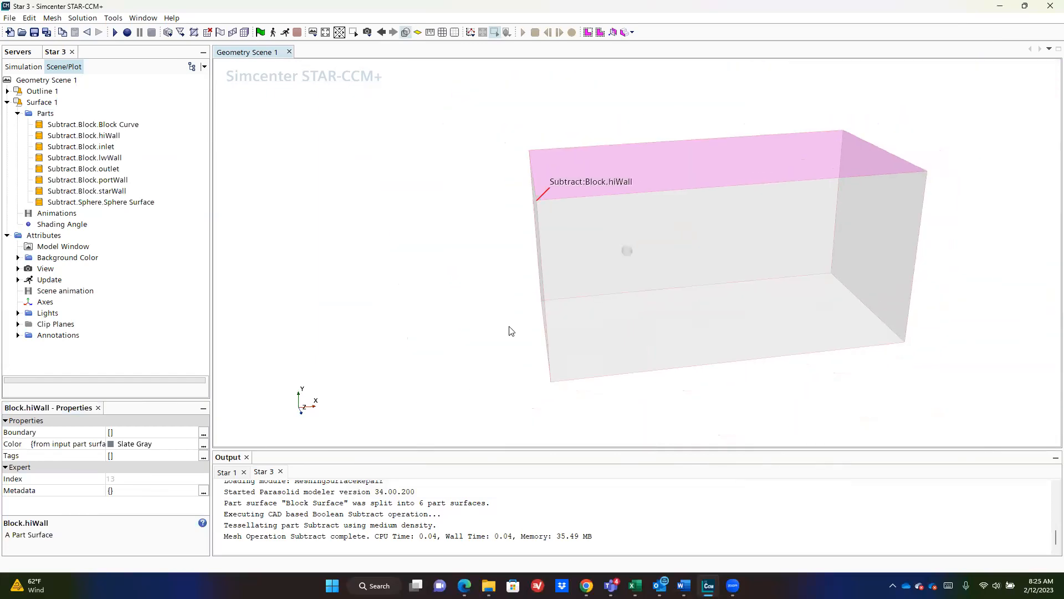
pyautogui.click(21, 66)
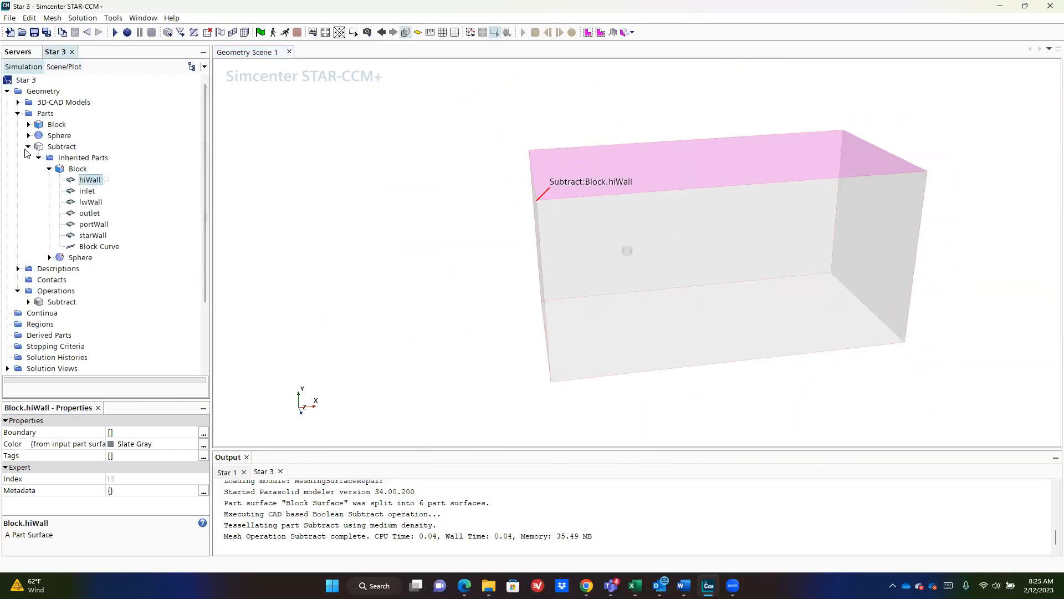
pyautogui.click(28, 147)
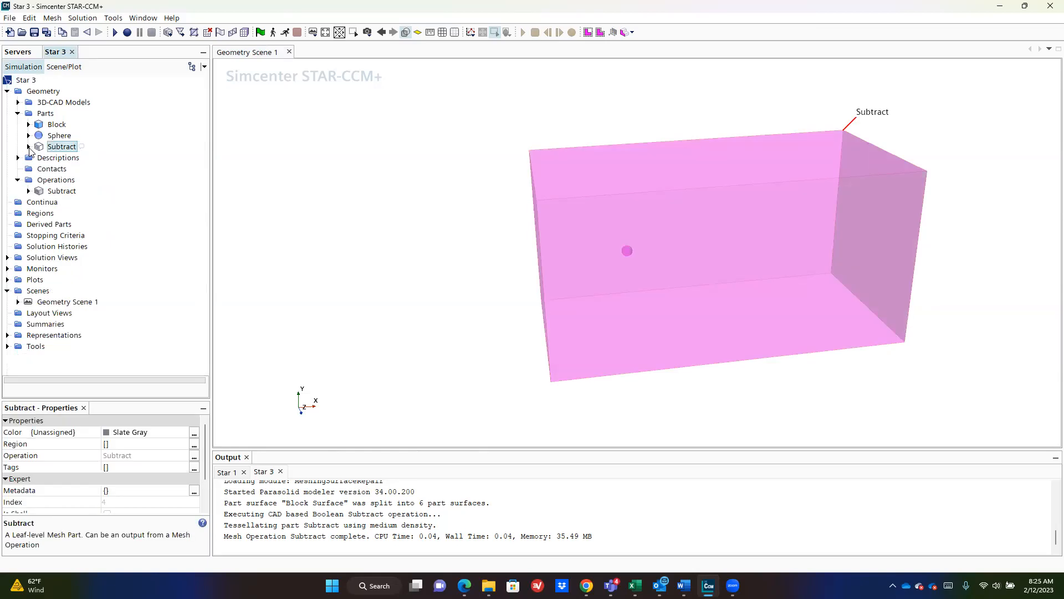
pyautogui.rightClick(50, 150)
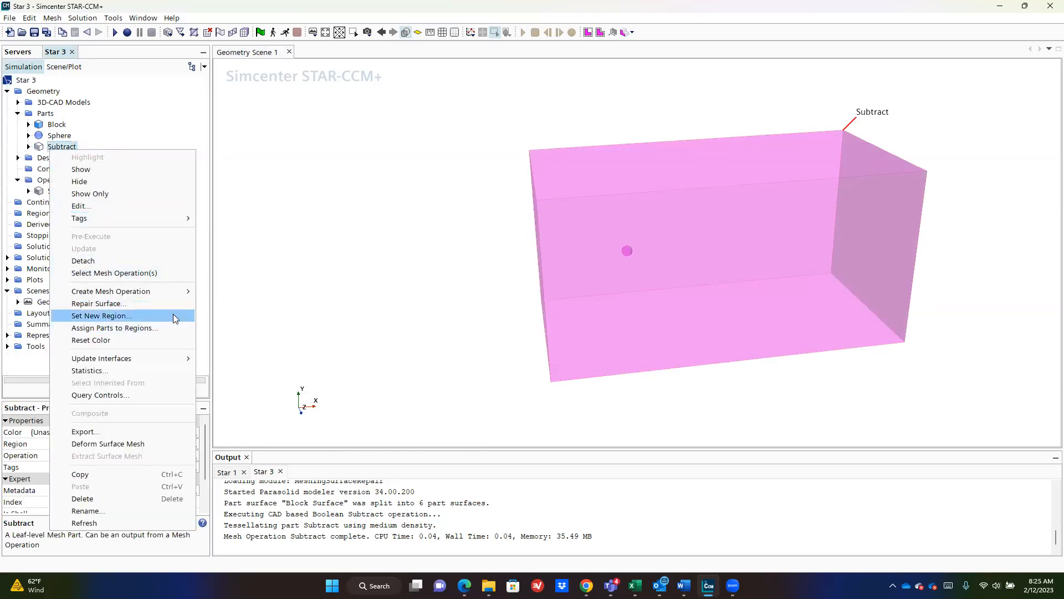
pyautogui.click(167, 327)
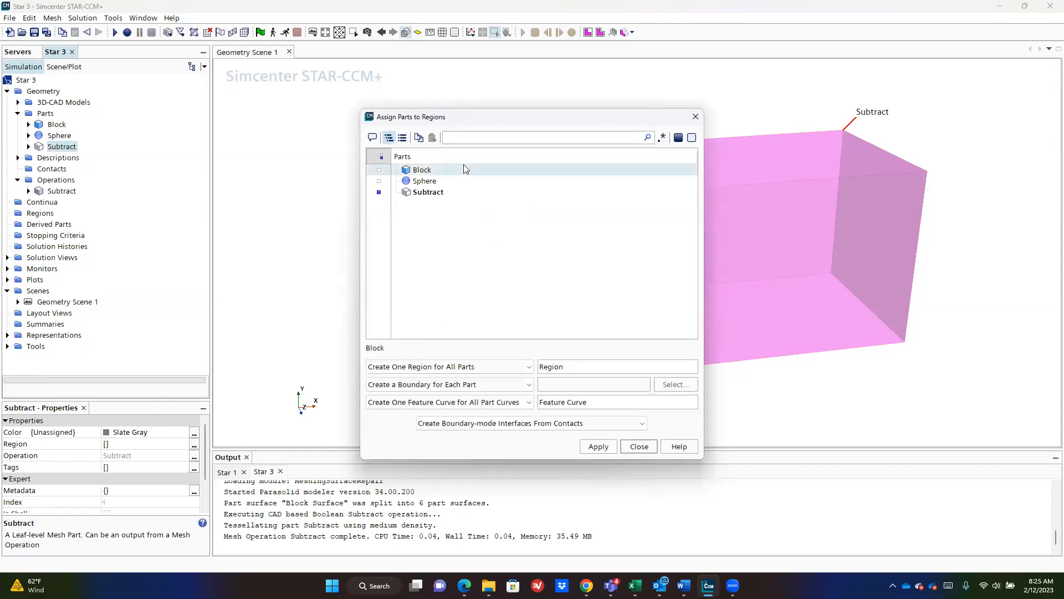
pyautogui.click(499, 368)
pyautogui.click(492, 382)
pyautogui.click(493, 384)
pyautogui.click(493, 397)
pyautogui.click(494, 403)
pyautogui.click(488, 415)
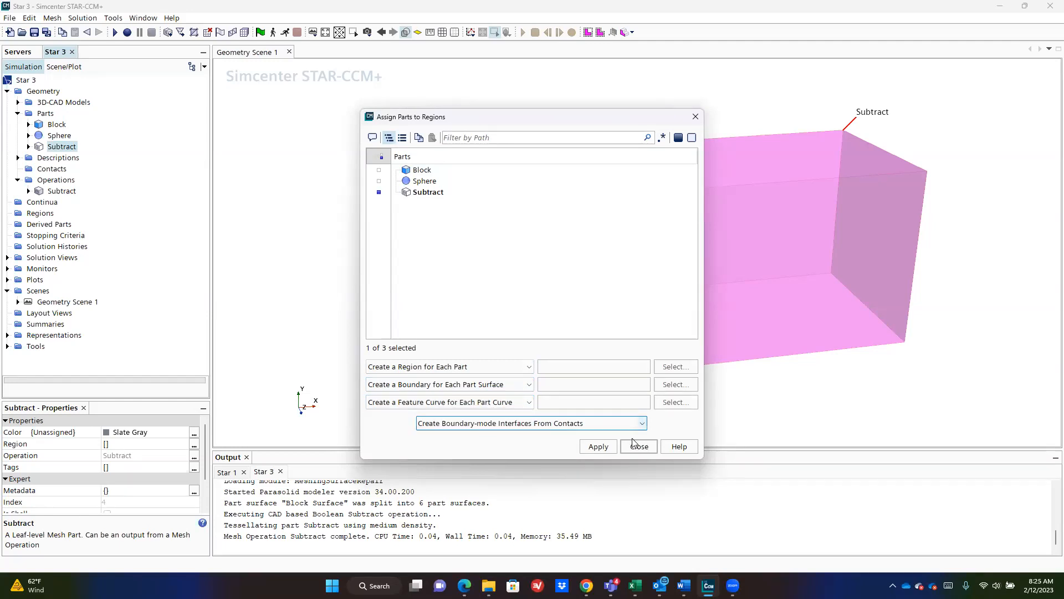
pyautogui.click(606, 448)
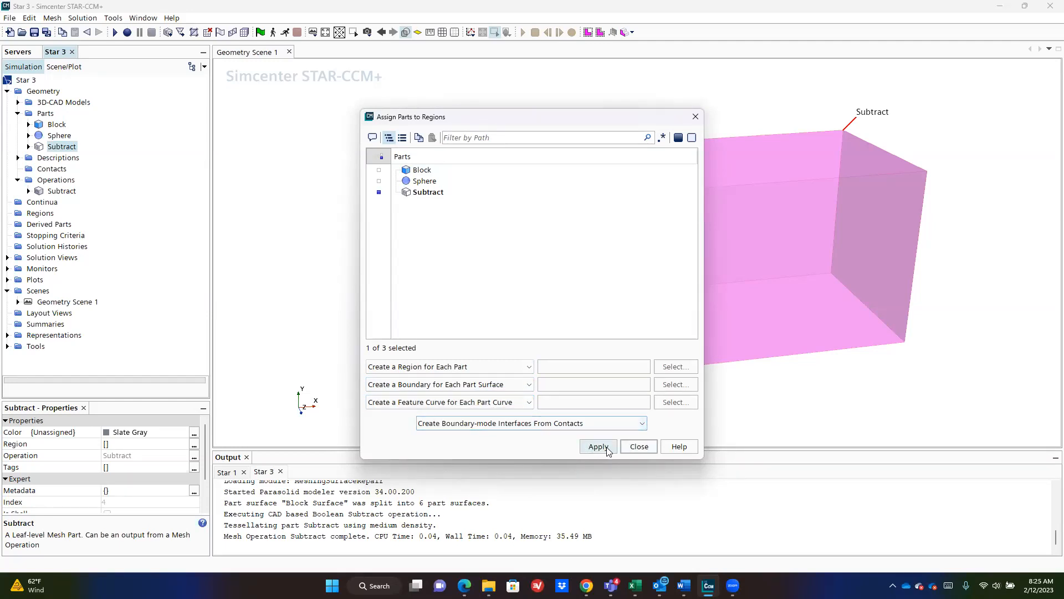
pyautogui.click(641, 447)
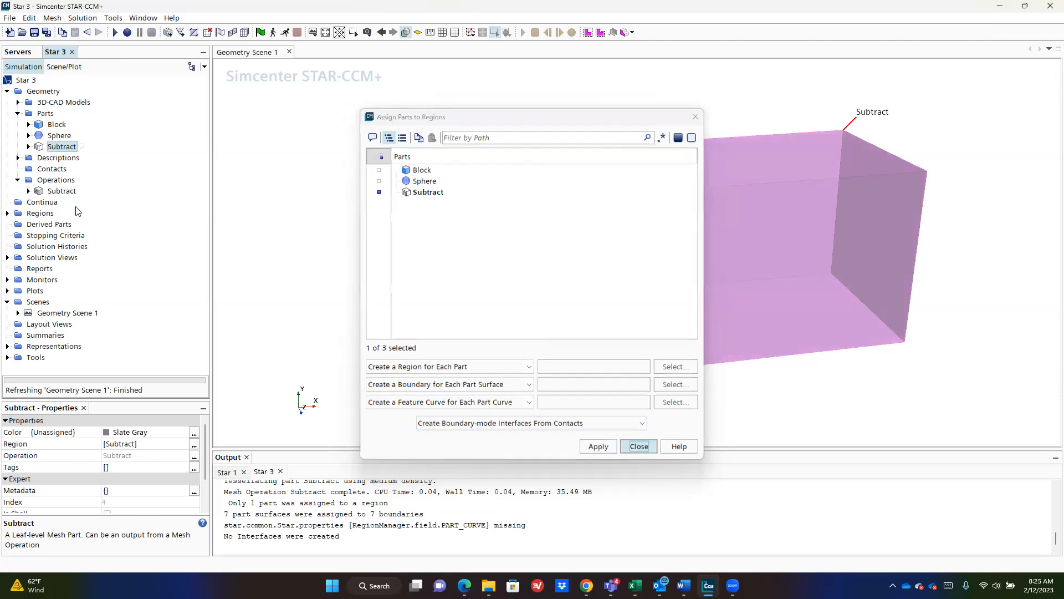
# - Examine the boundaries of the Subtract region and the faces they correspond to in the scene
pyautogui.click(7, 213)
pyautogui.click(17, 224)
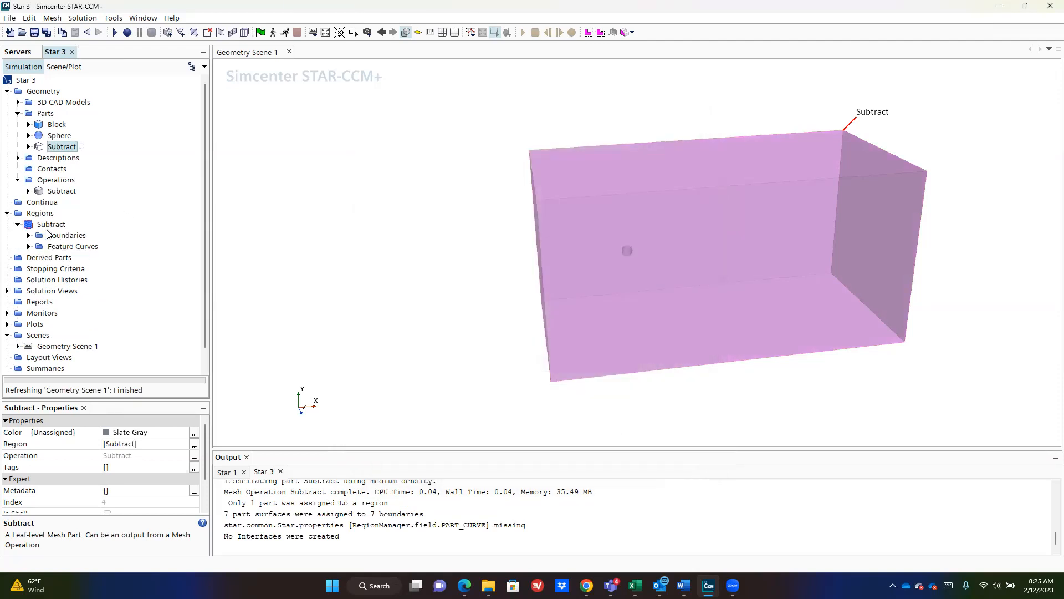
pyautogui.click(28, 235)
pyautogui.click(67, 247)
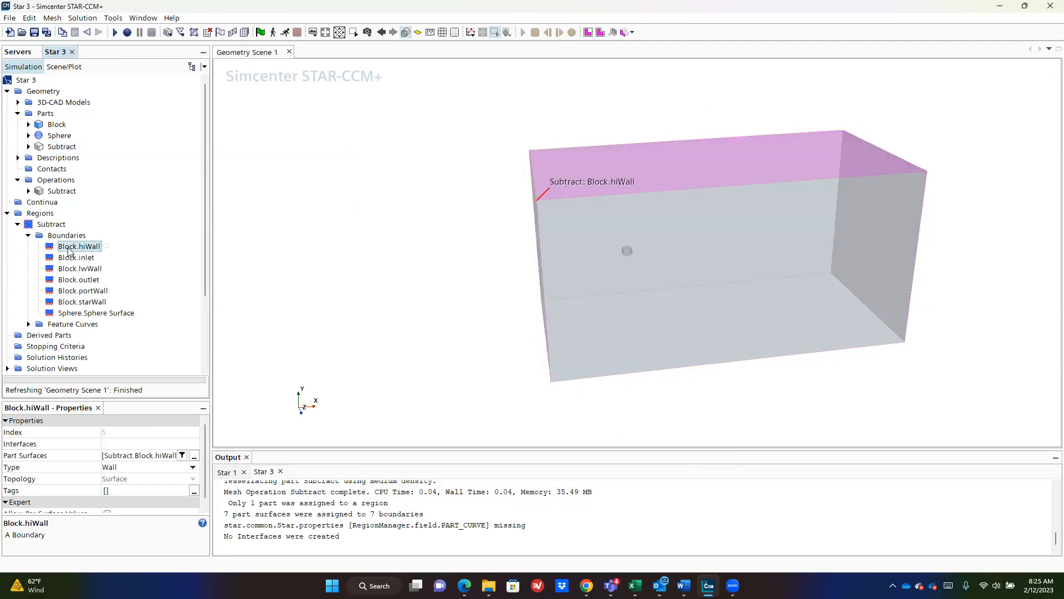
pyautogui.press('Down')
pyautogui.press('Down')
pyautogui.press('Down')
pyautogui.press('Down')
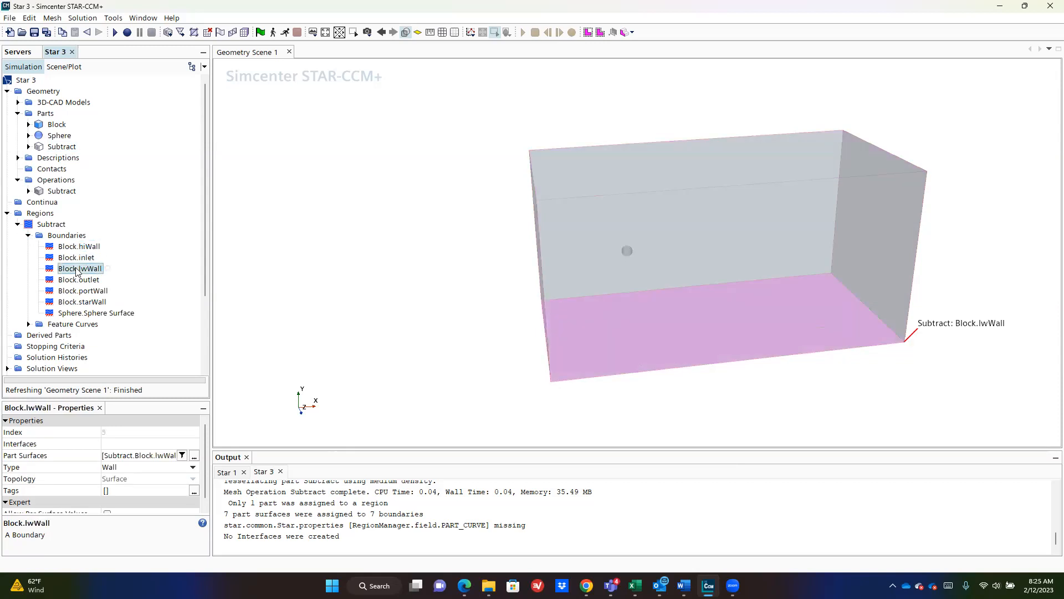
# - Set the Block.inlet boundary type to Velocity Inlet
pyautogui.click(79, 259)
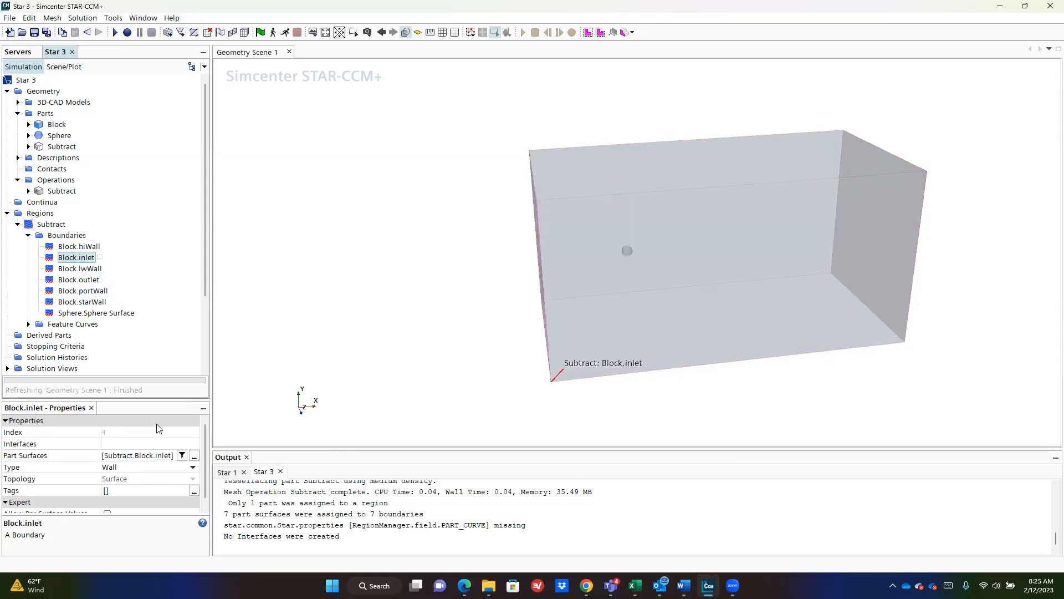
pyautogui.click(142, 469)
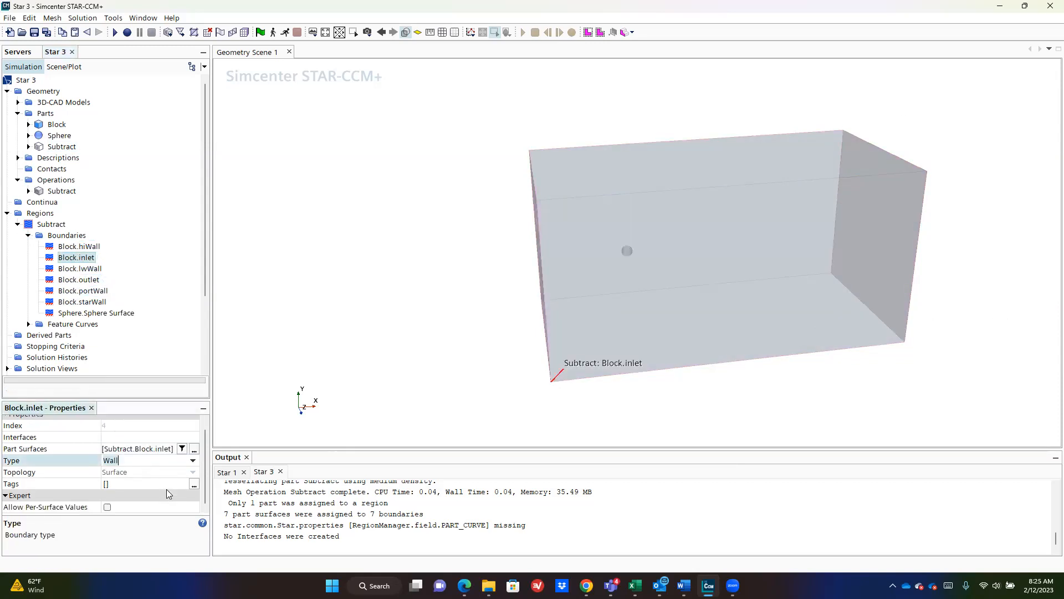
pyautogui.click(192, 460)
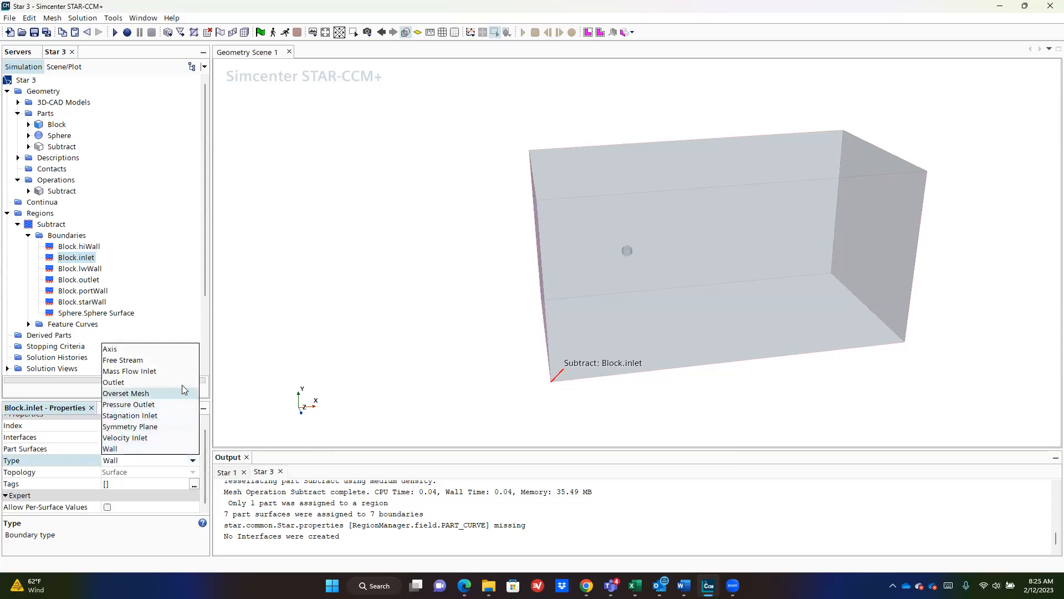
pyautogui.click(171, 437)
# - Set the Block.outlet boundary type to Pressure Outlet
pyautogui.click(79, 279)
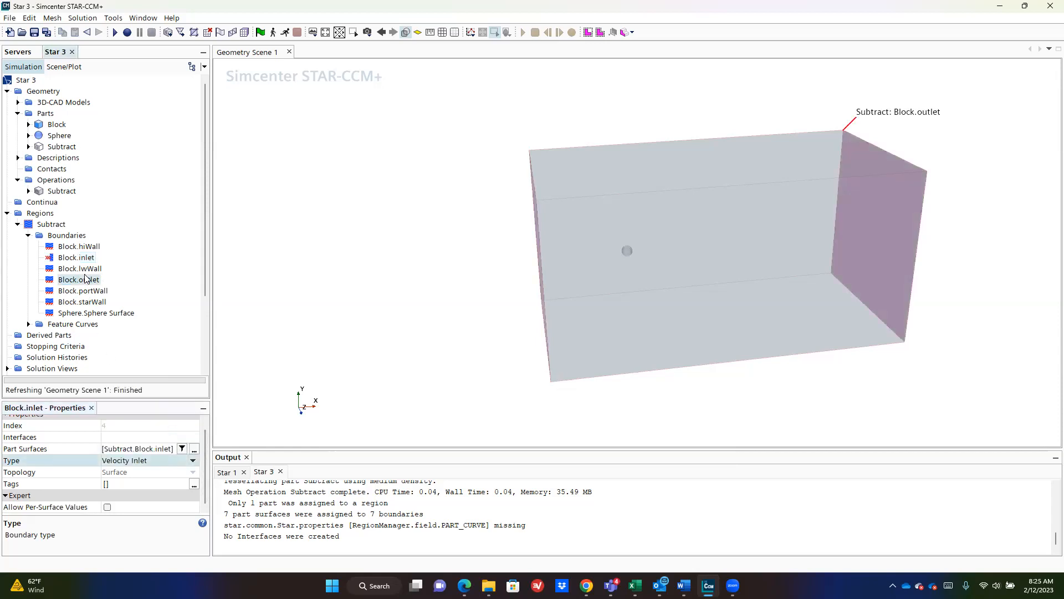
pyautogui.click(172, 461)
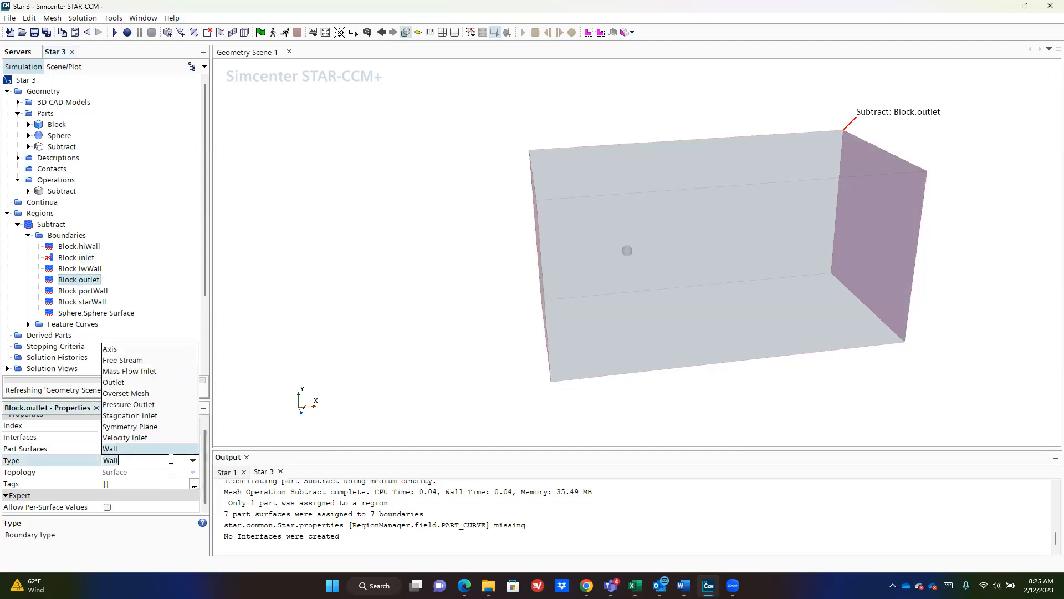
pyautogui.click(172, 405)
# - Set the Block.hiWall, Block.lwWall, Block.portWall and Block.starWall boundaries to the Symmetry Plane type
pyautogui.click(92, 292)
pyautogui.click(89, 302)
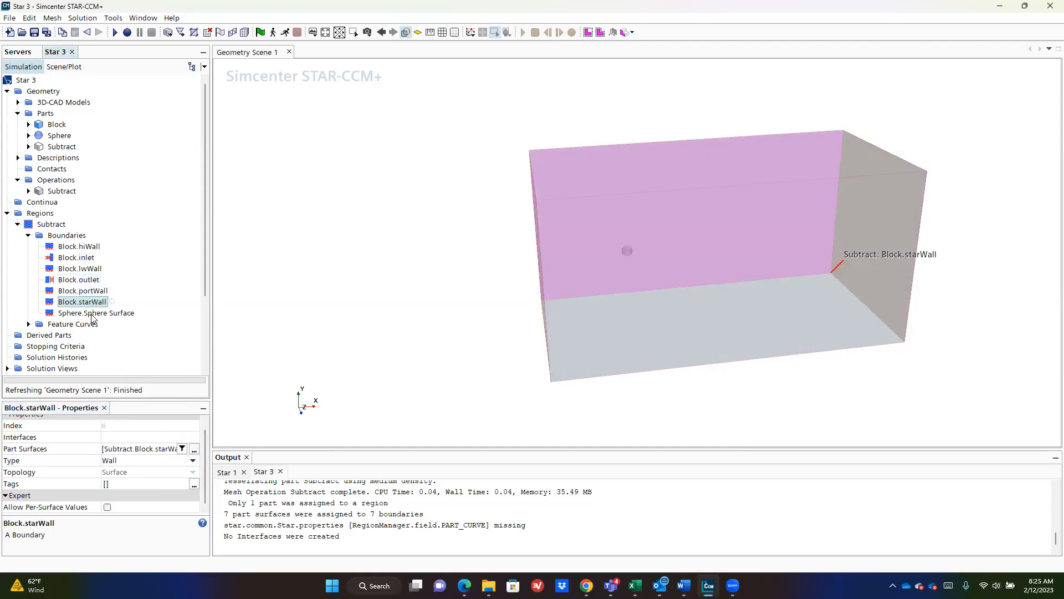
pyautogui.keyDown('ctrl'); pyautogui.click(88, 291); pyautogui.keyUp('ctrl')
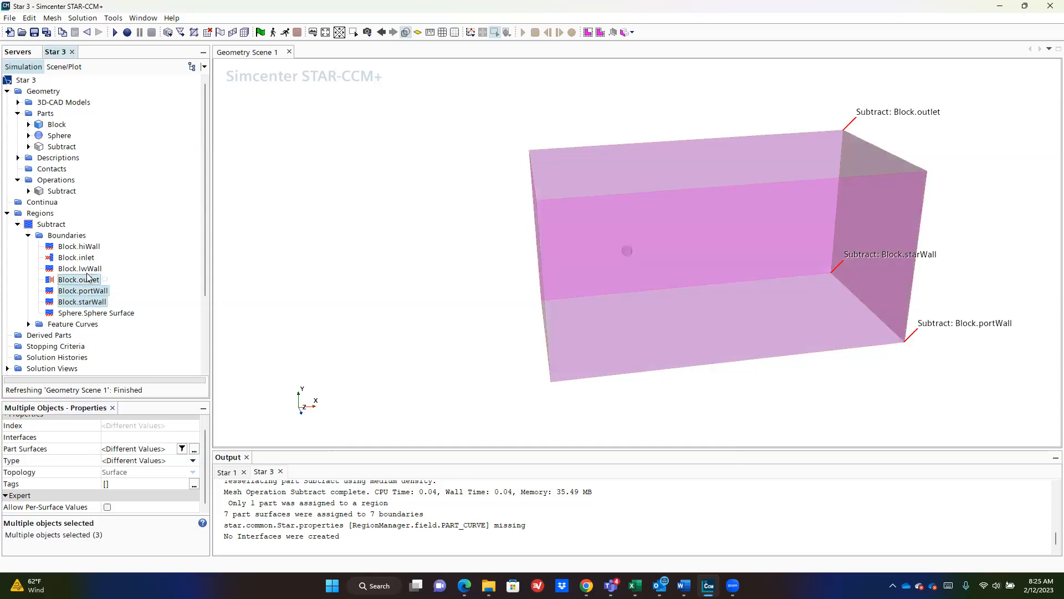
pyautogui.keyDown('ctrl'); pyautogui.click(93, 293); pyautogui.keyUp('ctrl')
pyautogui.keyDown('ctrl'); pyautogui.click(93, 292); pyautogui.keyUp('ctrl')
pyautogui.keyDown('ctrl'); pyautogui.click(95, 270); pyautogui.keyUp('ctrl')
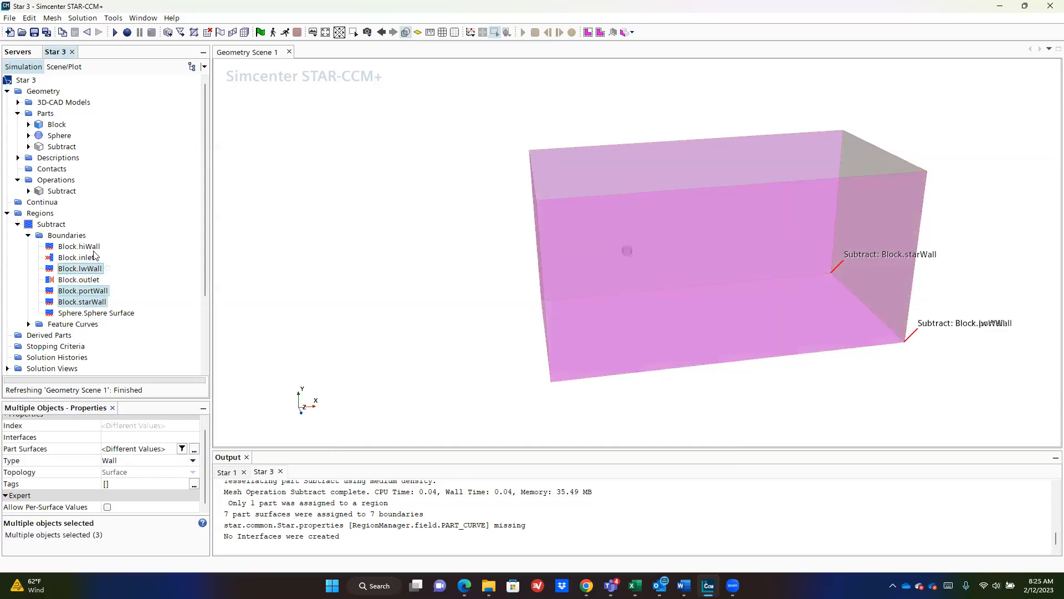
pyautogui.keyDown('ctrl'); pyautogui.click(95, 247); pyautogui.keyUp('ctrl')
pyautogui.click(166, 461)
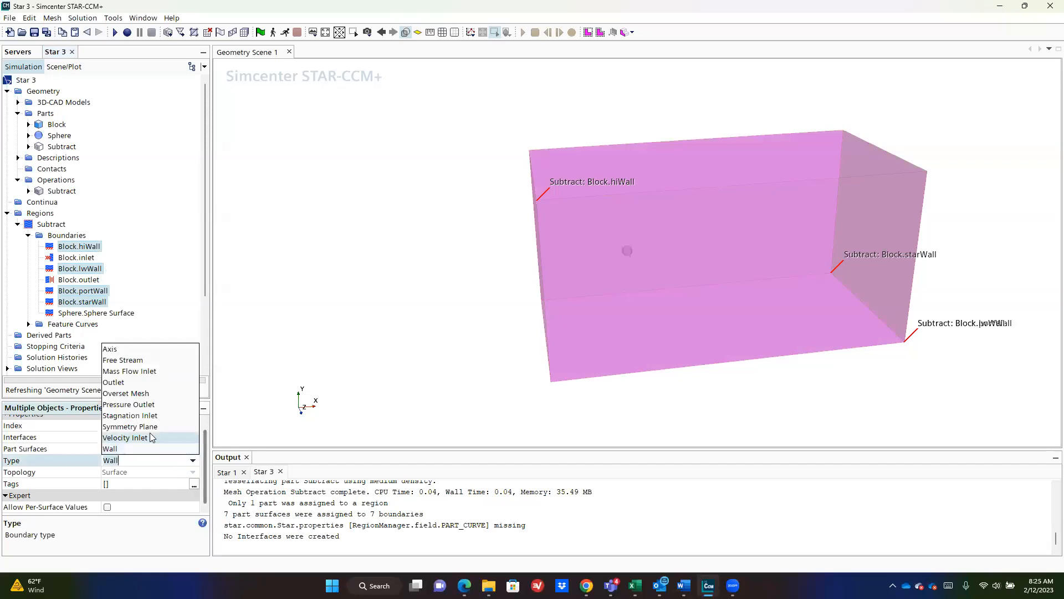
pyautogui.click(147, 427)
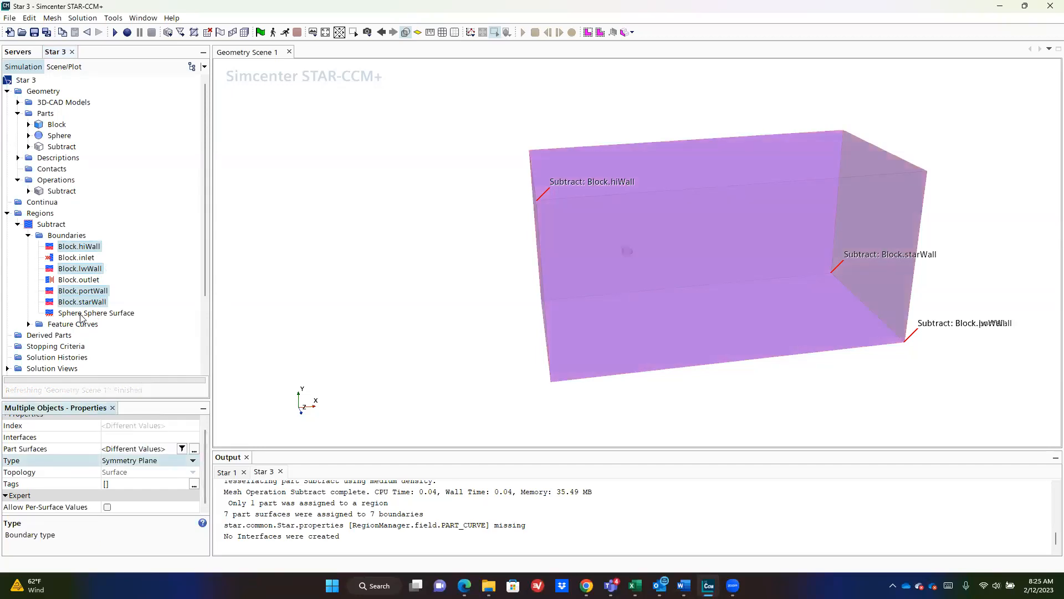
# - Inspect the sphere surface in the scene and check its boundary type
pyautogui.click(625, 250)
pyautogui.scroll(6, 627, 251)
pyautogui.scroll(-5, 629, 254)
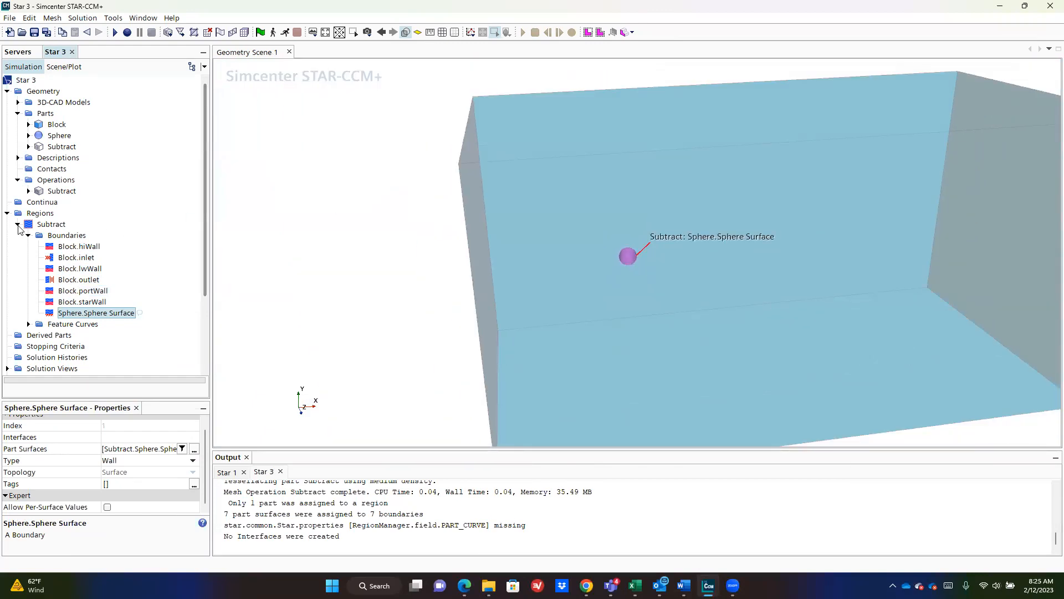
# - Create an Automated Mesh operation on the Subtract part with the Surface Remesher, Trimmed Cell Mesher and Prism Layer Mesher
pyautogui.click(18, 224)
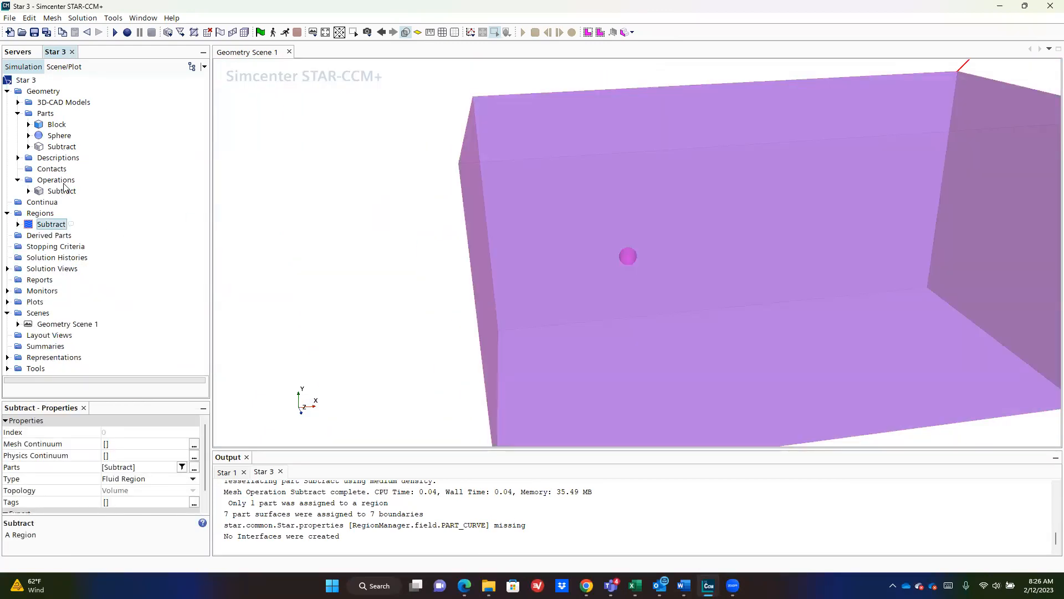
pyautogui.click(56, 180)
pyautogui.rightClick(63, 184)
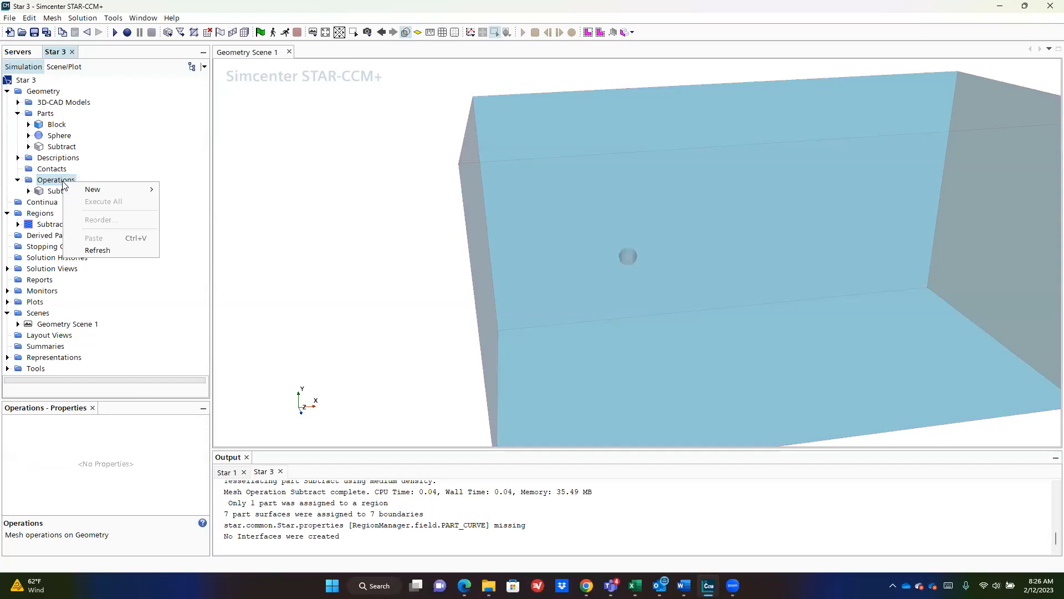
pyautogui.moveTo(122, 189)
pyautogui.moveTo(175, 209)
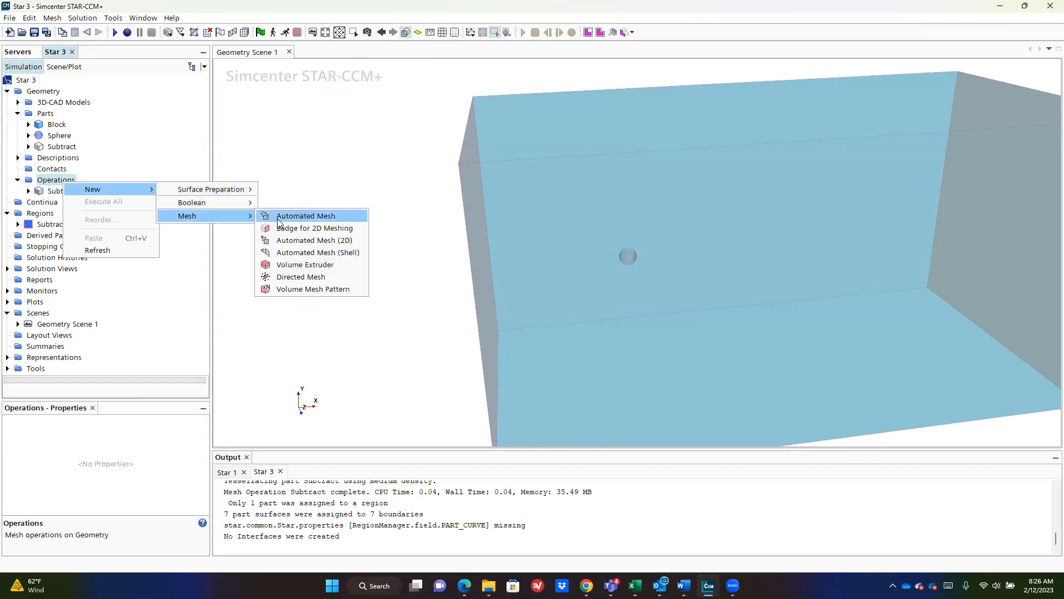
pyautogui.click(279, 217)
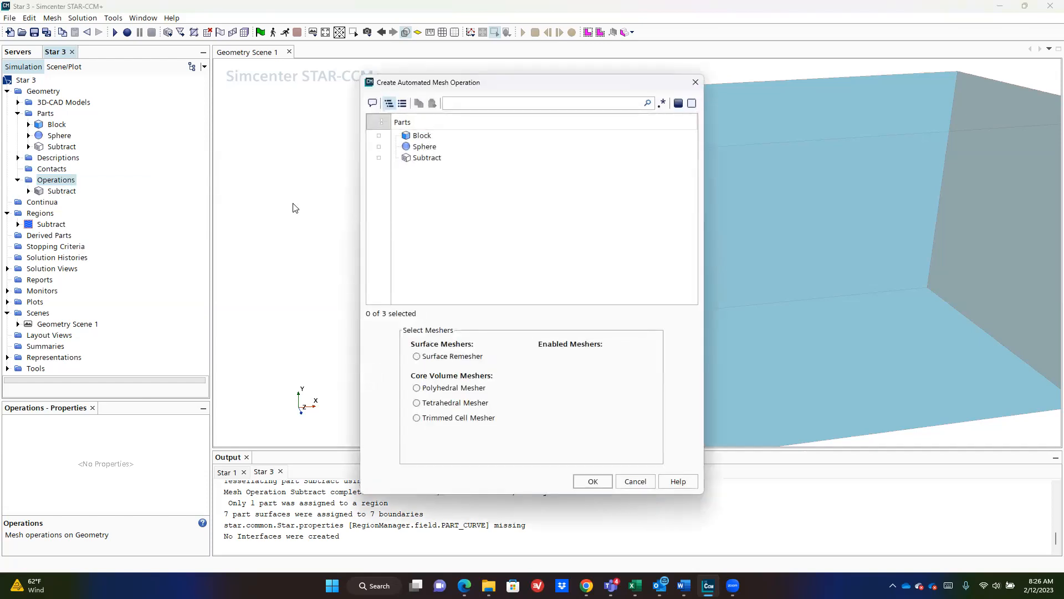
pyautogui.click(379, 158)
pyautogui.click(460, 358)
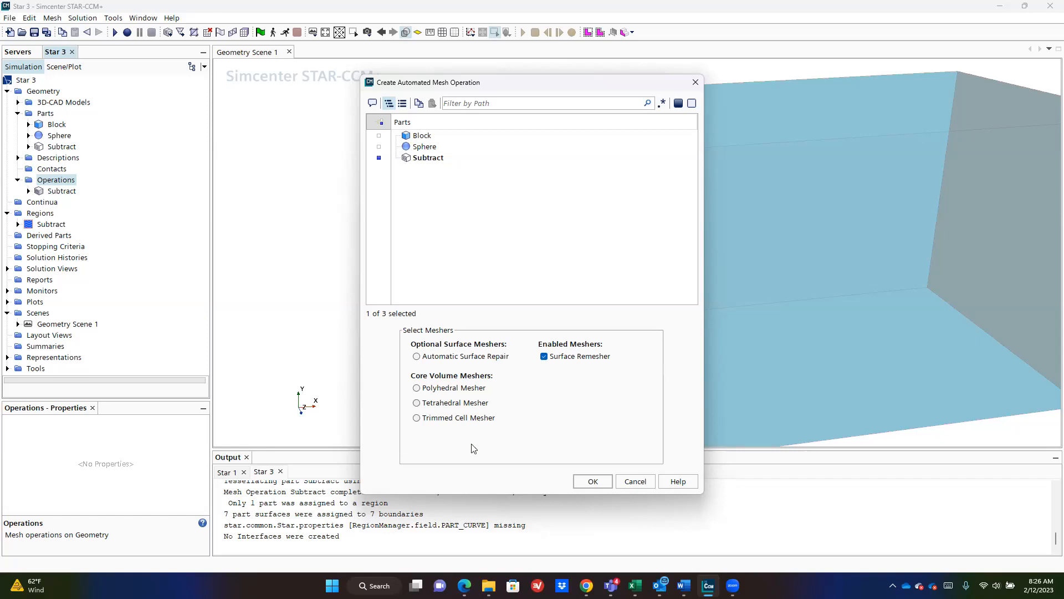
pyautogui.click(446, 419)
pyautogui.click(439, 387)
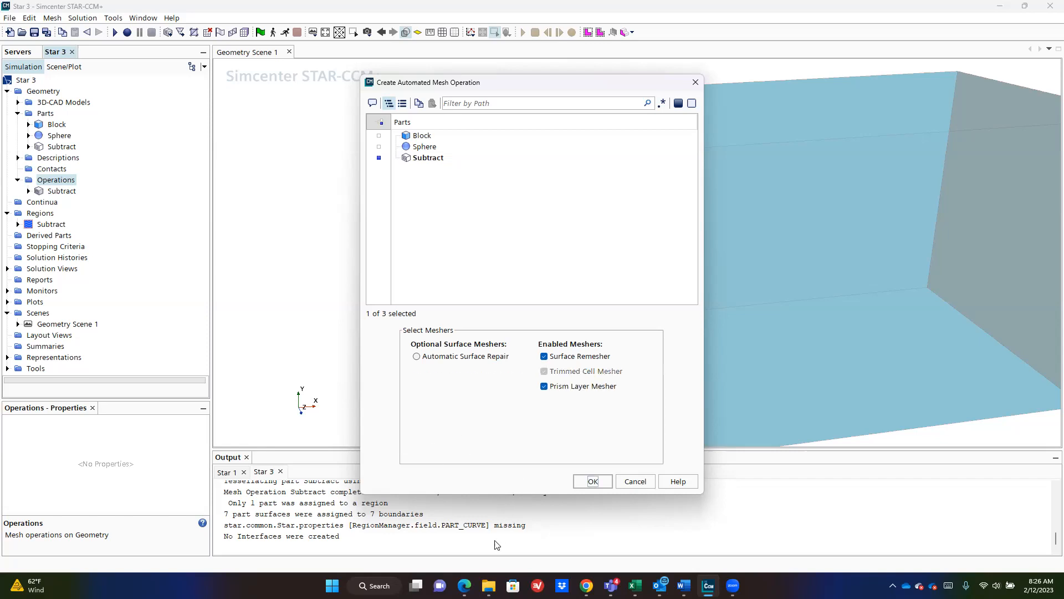
pyautogui.click(593, 482)
# - Review the Automated Mesh operation's three meshers and its base size, CAD projection and target surface size controls
pyautogui.click(29, 202)
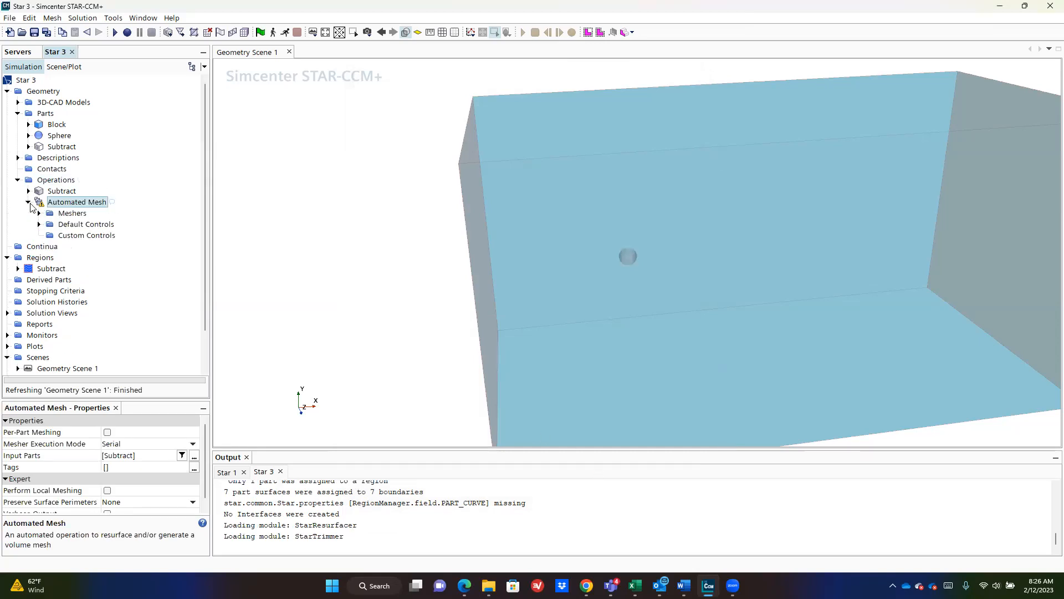
pyautogui.click(39, 213)
pyautogui.click(76, 226)
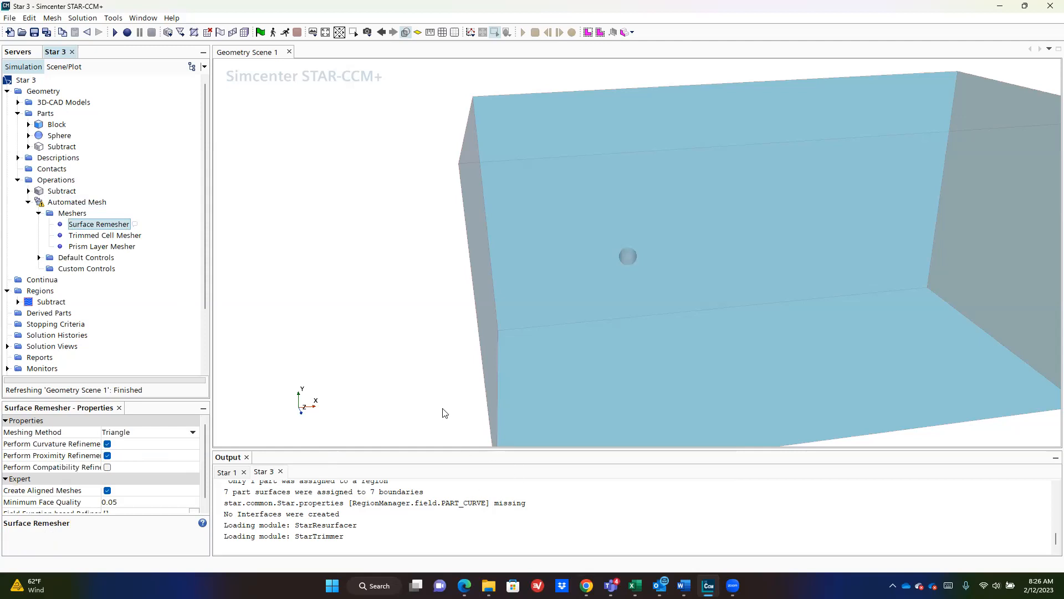
pyautogui.click(101, 236)
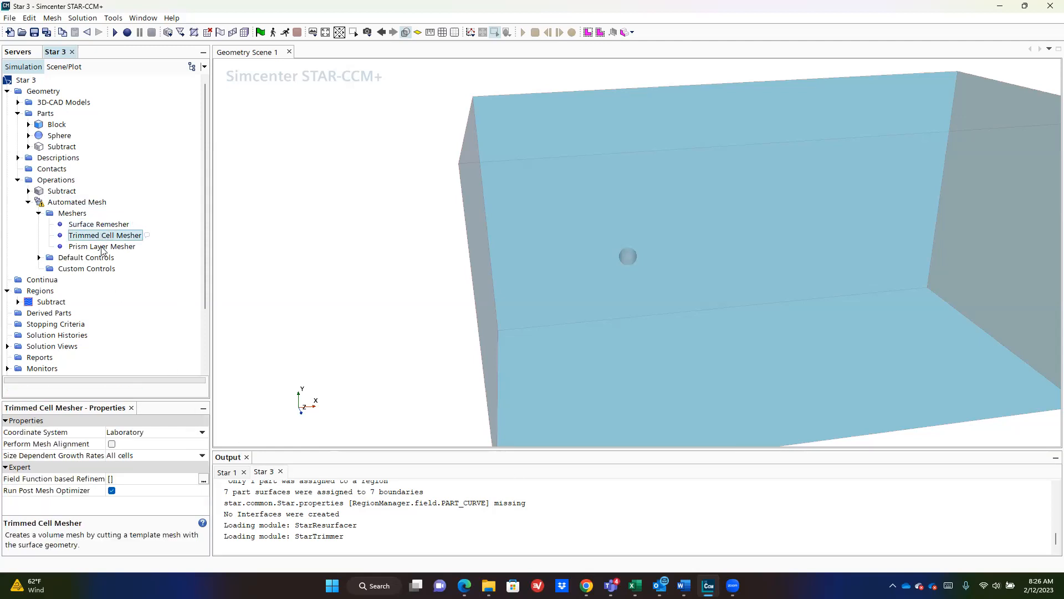
pyautogui.click(101, 247)
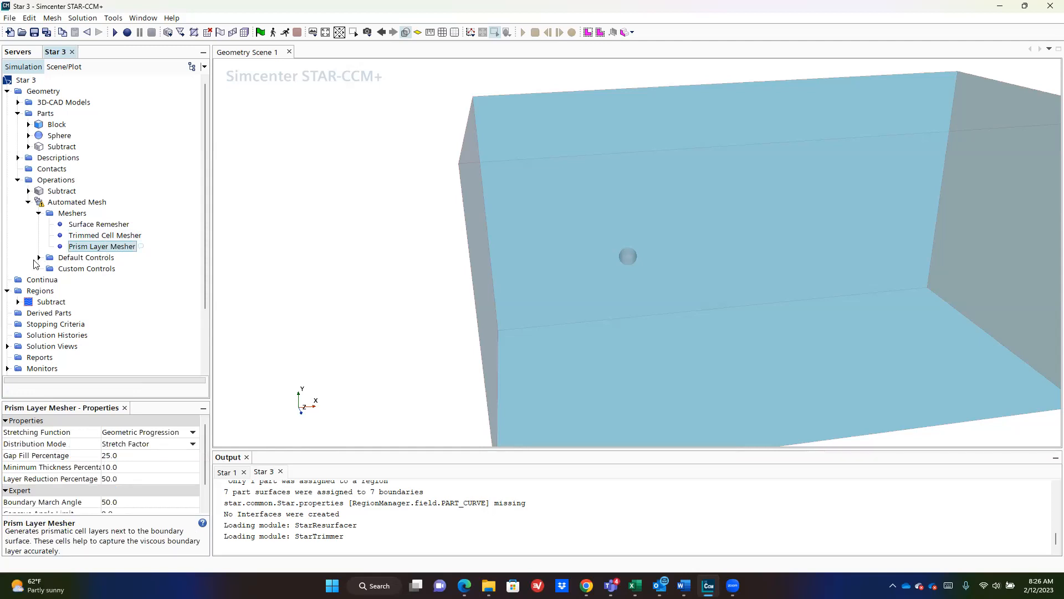
pyautogui.click(40, 258)
pyautogui.click(90, 228)
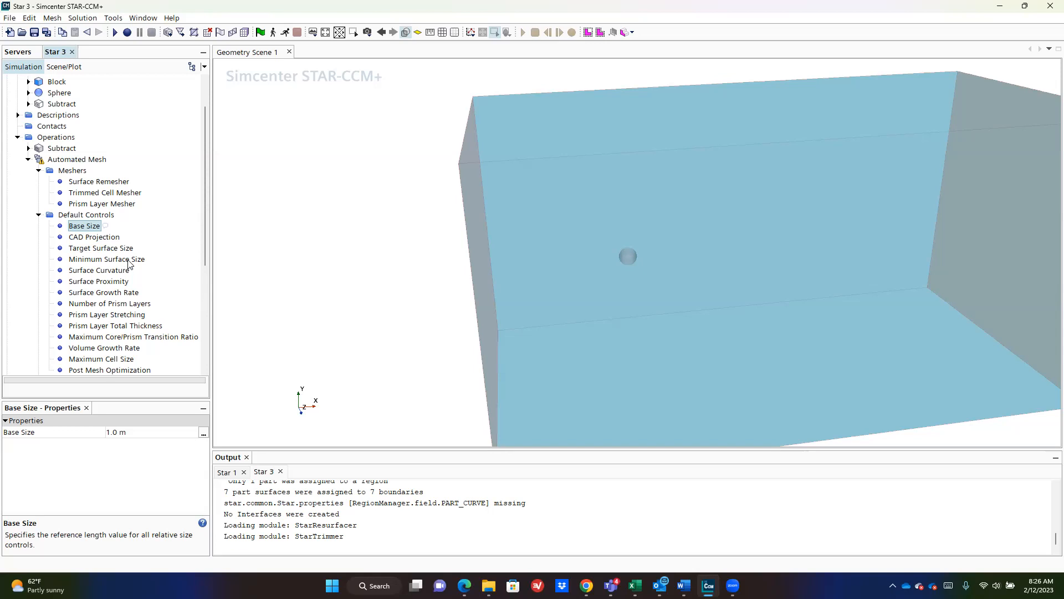
pyautogui.click(85, 238)
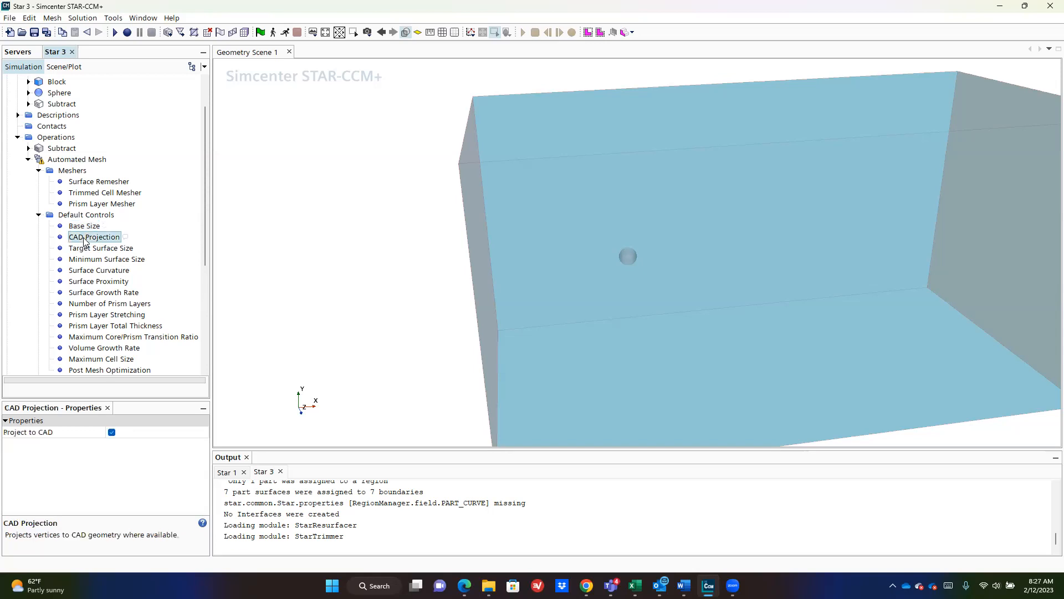
pyautogui.click(87, 249)
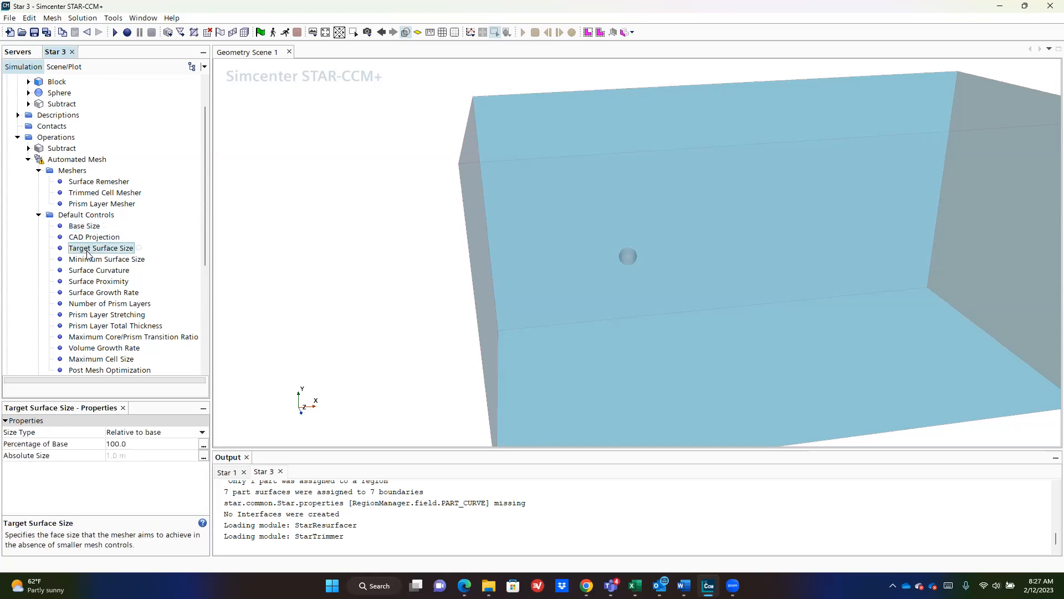
# - Set the Automated Mesh default control Minimum Surface Size to 0.1 percent of base
pyautogui.click(91, 260)
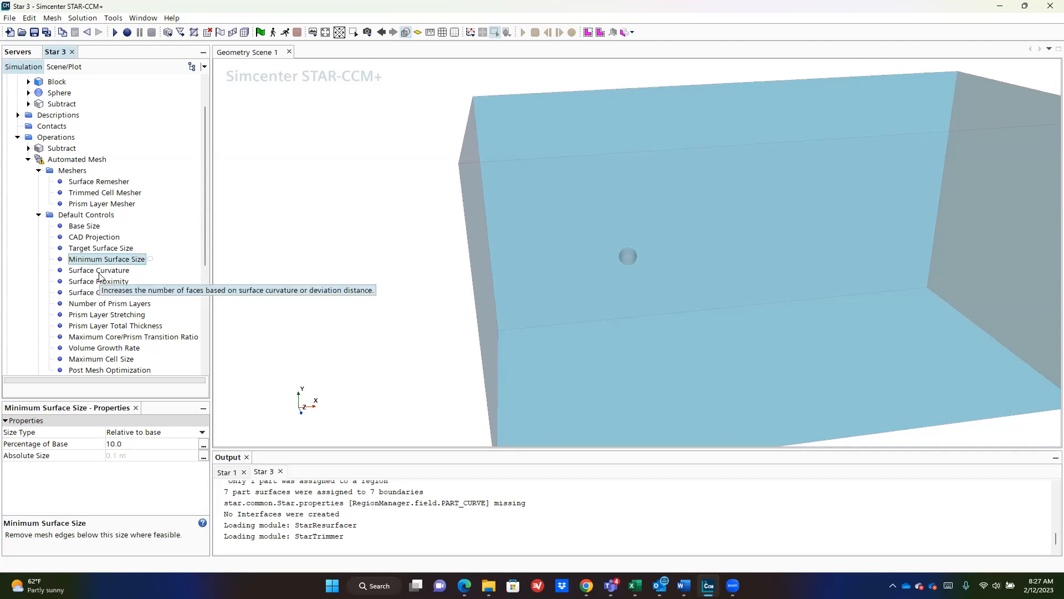
pyautogui.click(133, 433)
pyautogui.click(131, 444)
pyautogui.click(131, 443)
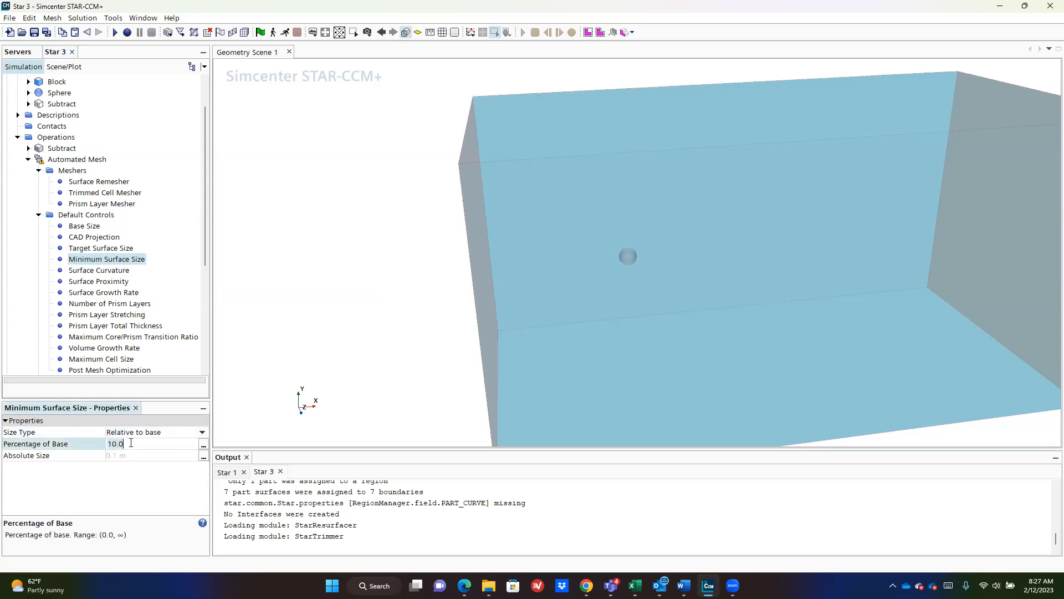
pyautogui.write('0.1')
pyautogui.press('Return')
# - Set the Surface Curvature default control to 64 points per circle
pyautogui.click(114, 271)
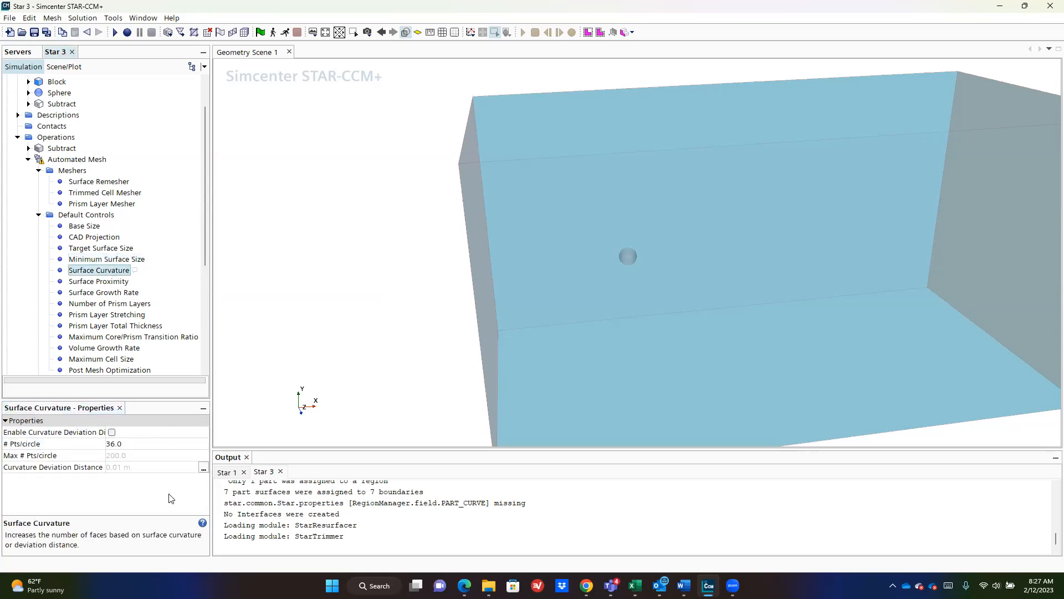
pyautogui.click(147, 444)
pyautogui.write('6')
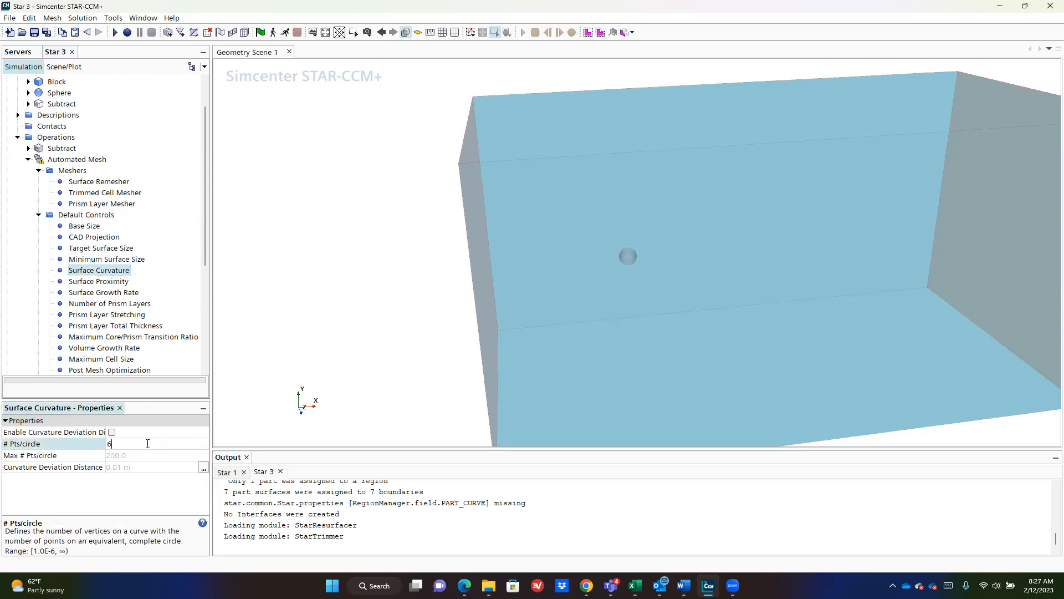
pyautogui.press('Return')
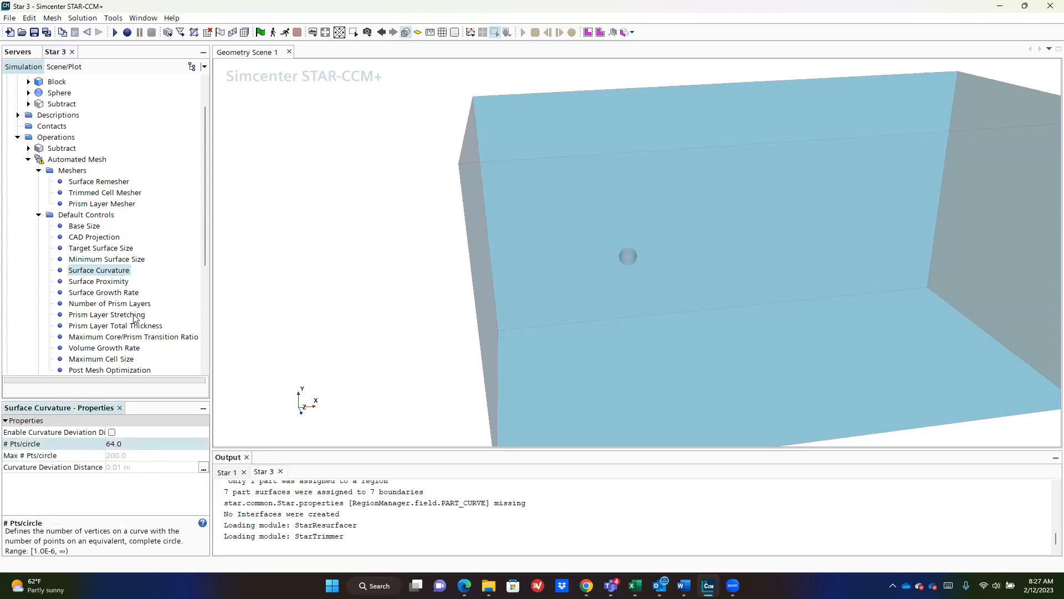
# - Set the Number of Prism Layers default control to 31
pyautogui.click(121, 285)
pyautogui.click(120, 292)
pyautogui.click(124, 304)
pyautogui.click(136, 432)
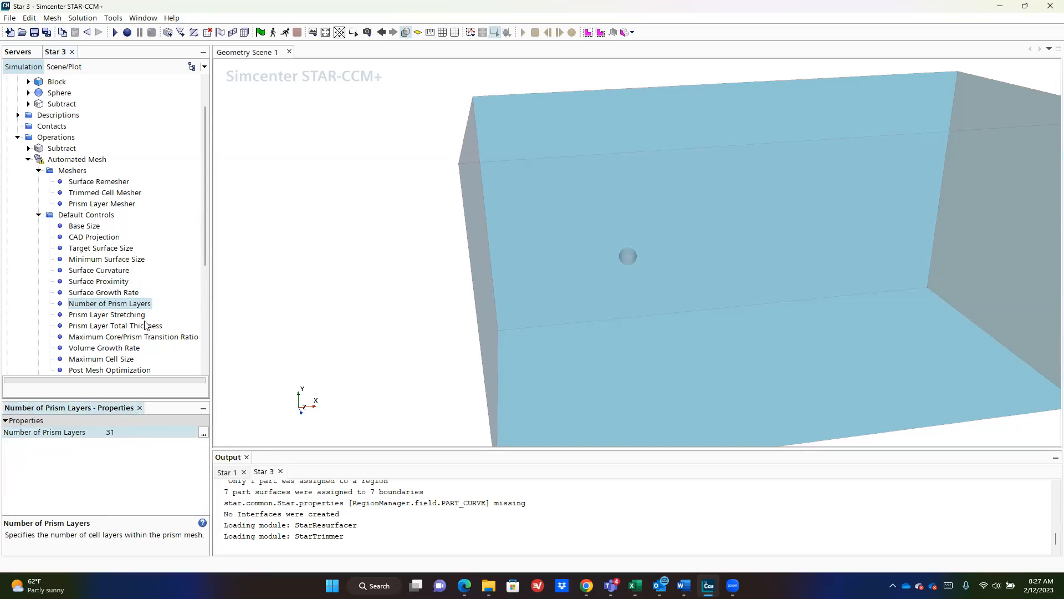
# - Switch the Prism Layer Total Thickness to the Absolute size type and set it to 0.25 m
pyautogui.click(145, 325)
pyautogui.click(138, 433)
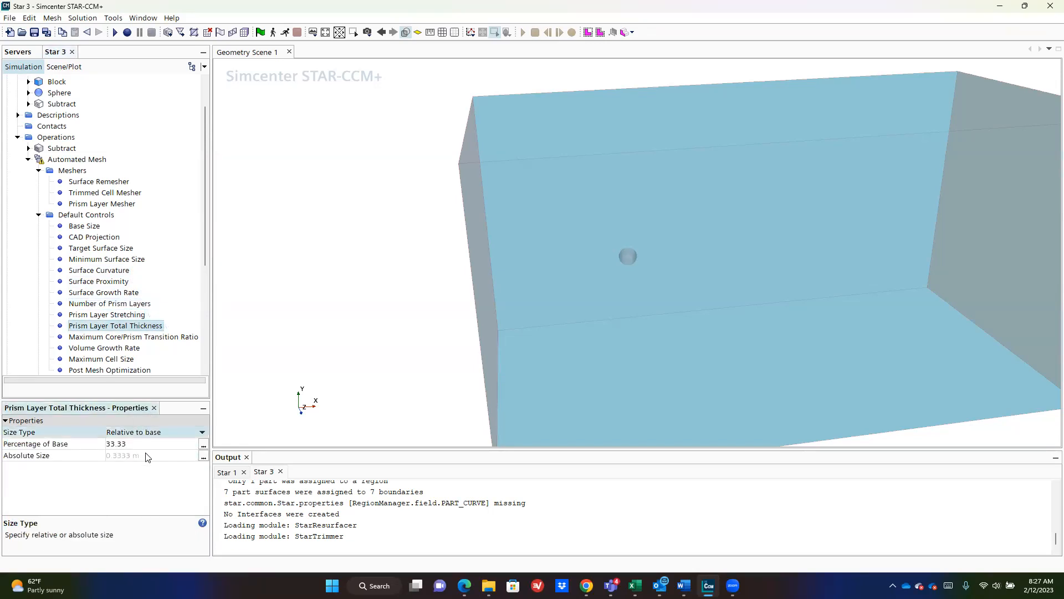
pyautogui.click(149, 443)
pyautogui.click(149, 433)
pyautogui.click(152, 455)
pyautogui.click(149, 434)
pyautogui.click(147, 455)
pyautogui.click(148, 454)
pyautogui.write('0.25')
pyautogui.press('Return')
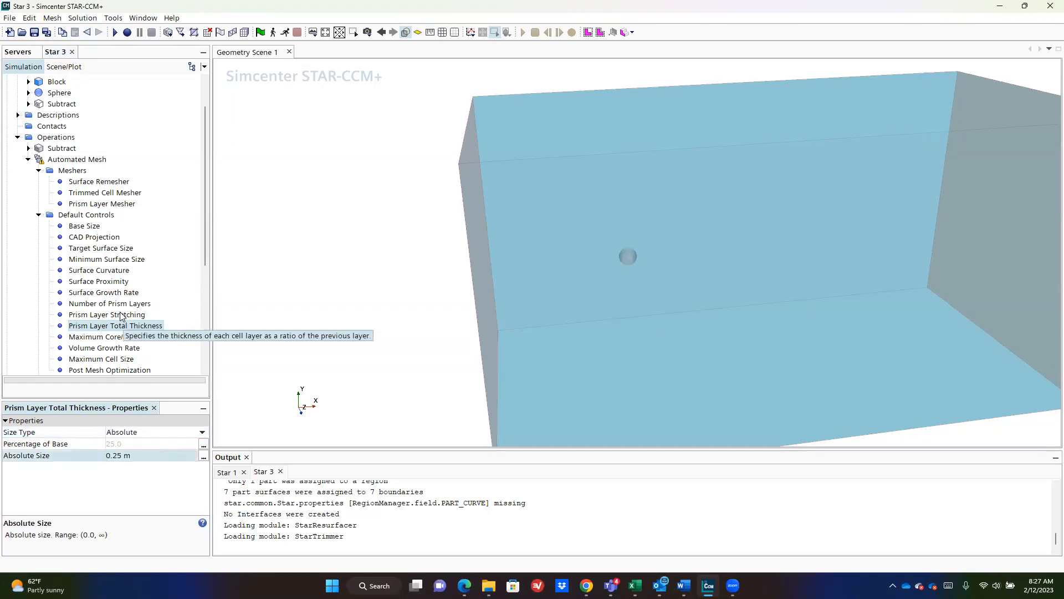
# - Set the Prism Layer Stretching default control to 1.3
pyautogui.click(121, 315)
pyautogui.click(164, 435)
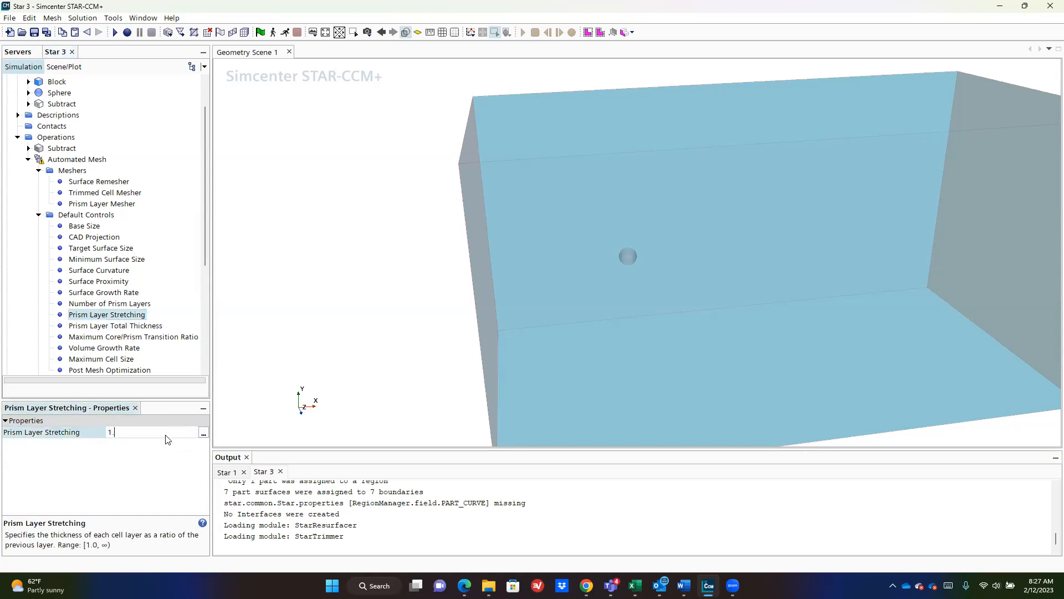
pyautogui.write('3')
pyautogui.press('Return')
# - Check the transition ratio and volume growth rate controls, and set the Maximum Cell Size to 100 percent of base
pyautogui.click(113, 327)
pyautogui.click(110, 338)
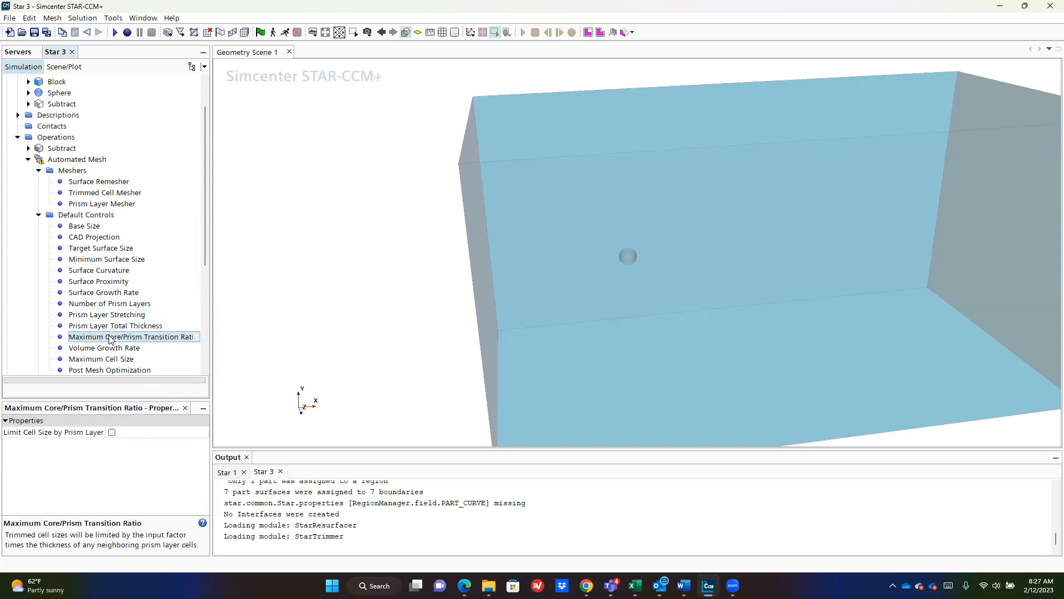
pyautogui.click(112, 358)
pyautogui.click(118, 349)
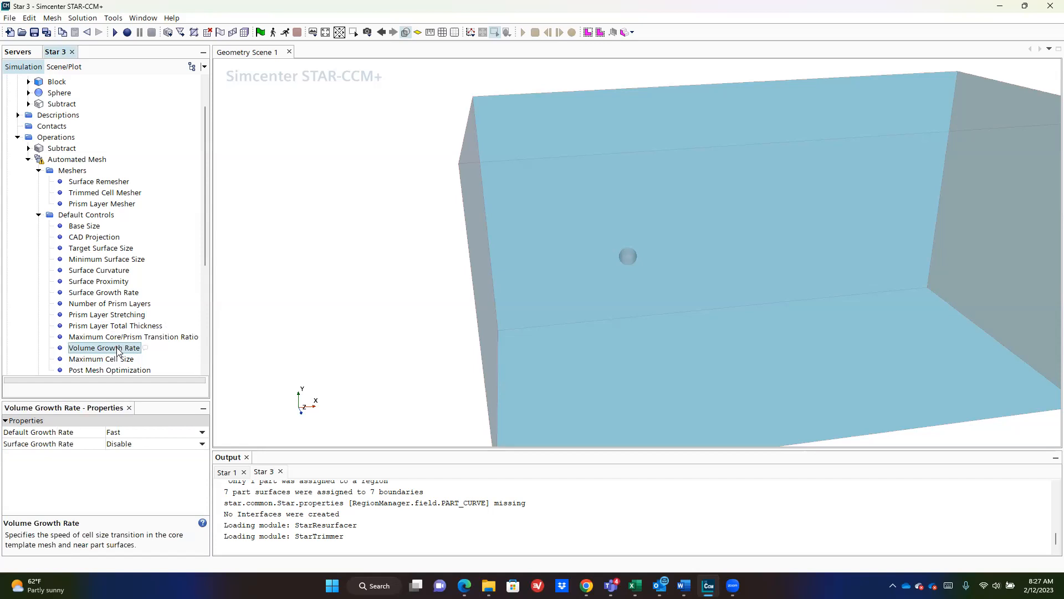
pyautogui.click(116, 359)
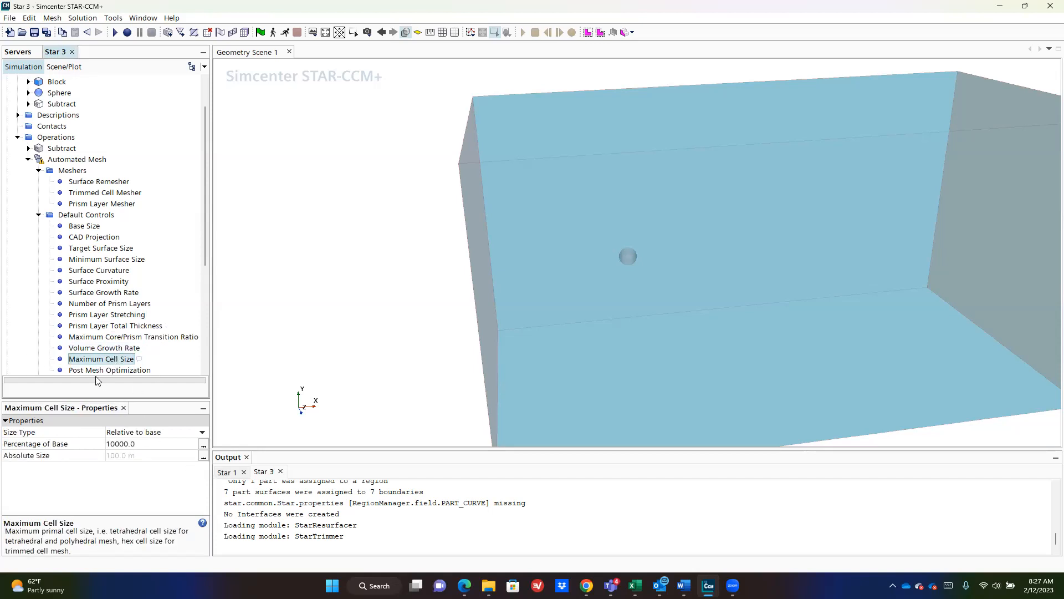
pyautogui.click(148, 444)
pyautogui.write('100')
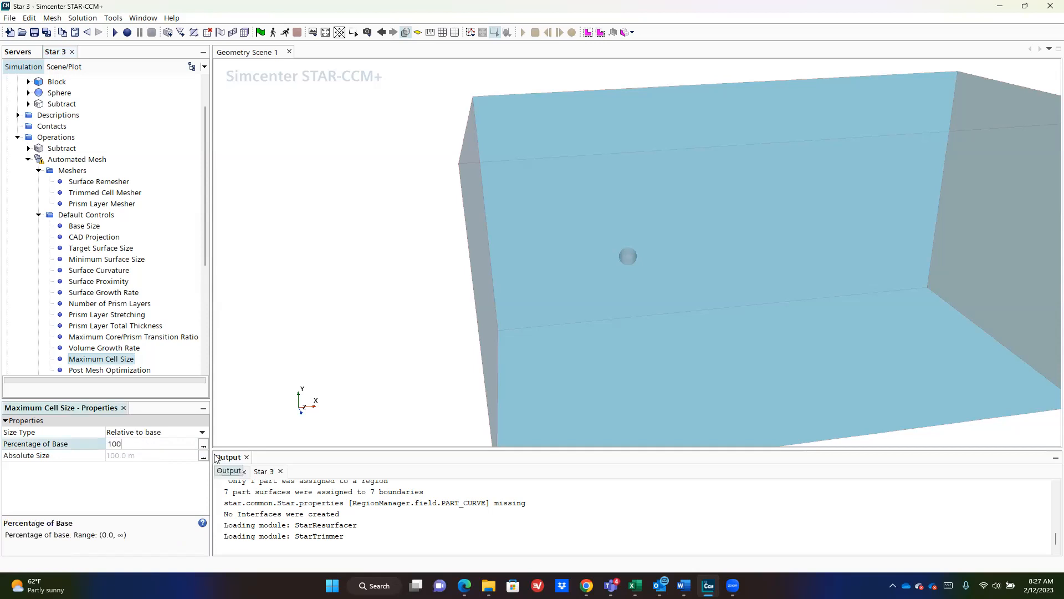
pyautogui.press('Return')
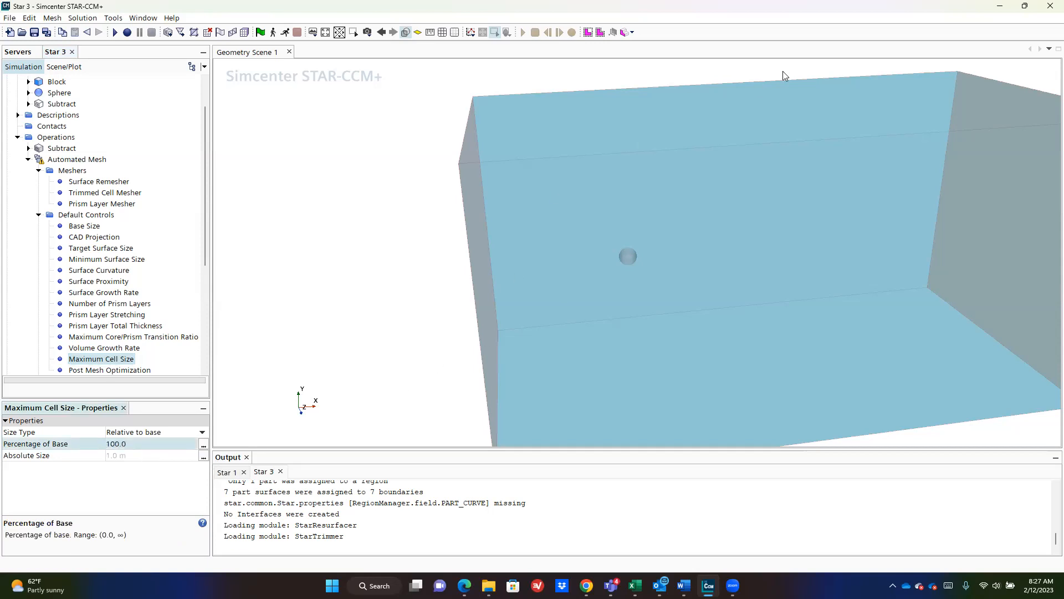
# - Check the Post Mesh Optimization settings and generate the volume mesh
pyautogui.moveTo(551, 183); pyautogui.dragTo(577, 143)
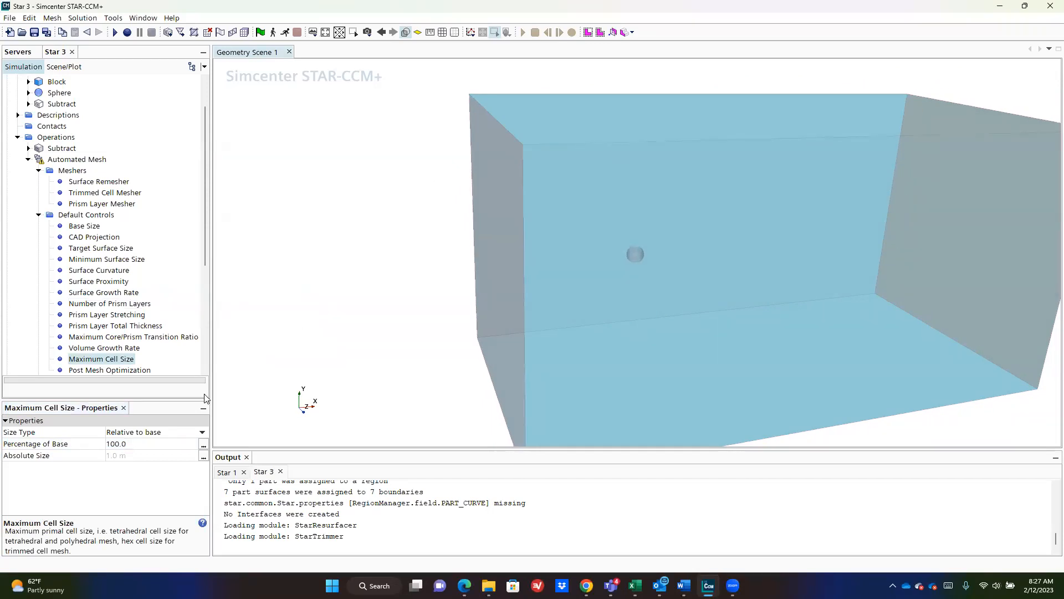
pyautogui.scroll(-1, 132, 320)
pyautogui.click(127, 337)
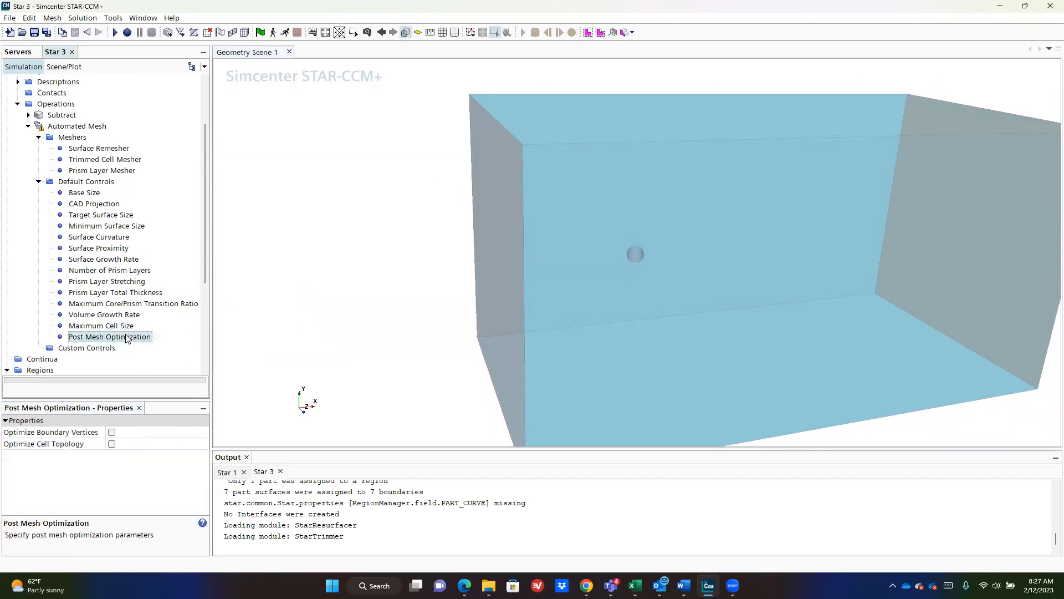
pyautogui.scroll(-2, 119, 343)
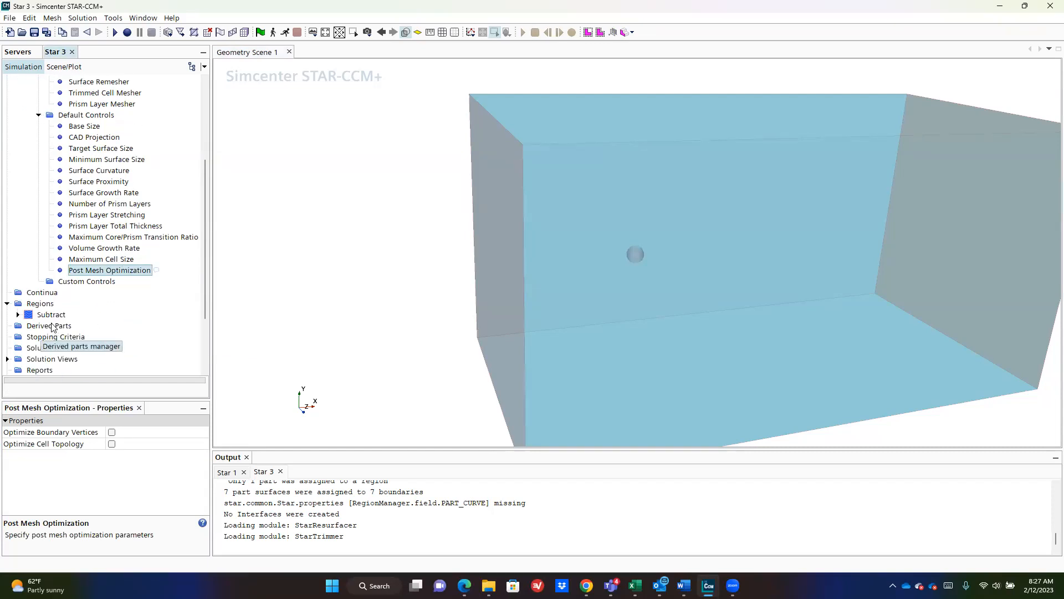
pyautogui.click(245, 32)
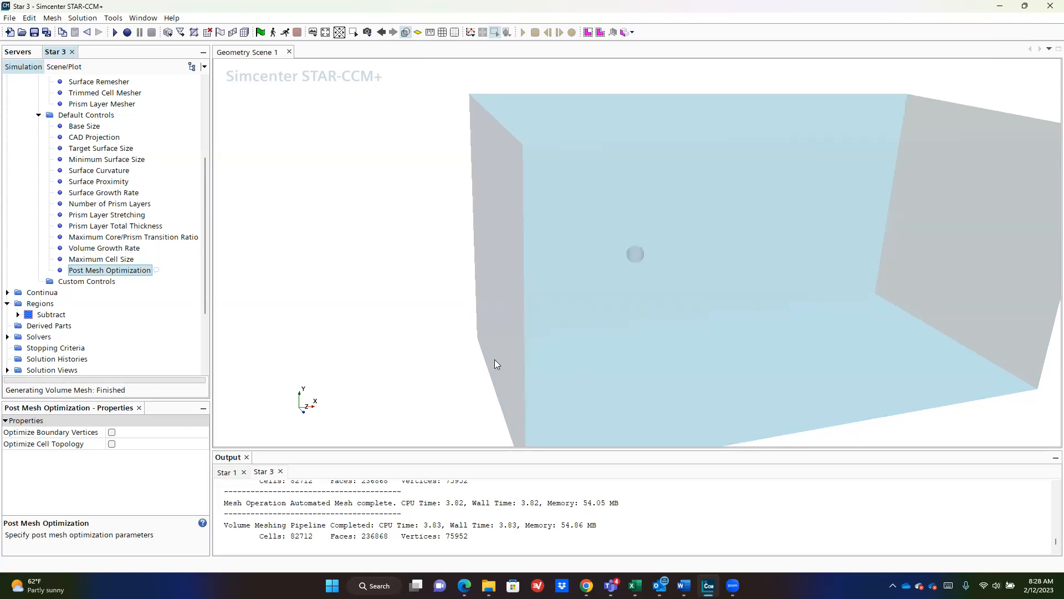
# - Create a new mesh scene to display the generated volume mesh
pyautogui.click(323, 269)
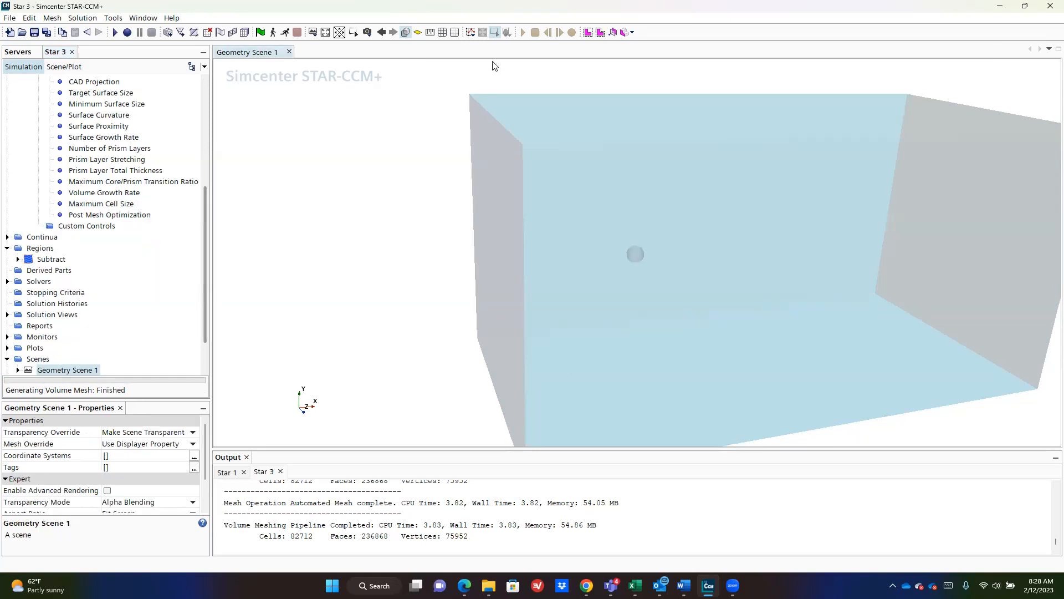
pyautogui.click(313, 34)
pyautogui.click(354, 59)
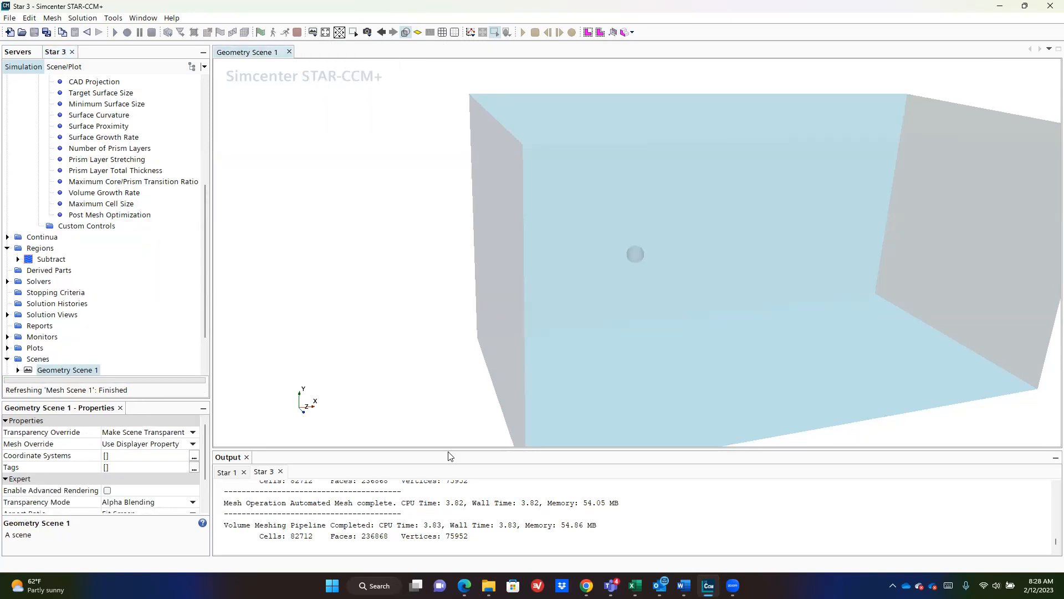
# - Hide the Block.portWall boundary in the mesh scene and inspect the surface mesh on the sphere and box walls
pyautogui.moveTo(416, 236); pyautogui.dragTo(568, 246)
pyautogui.click(568, 246)
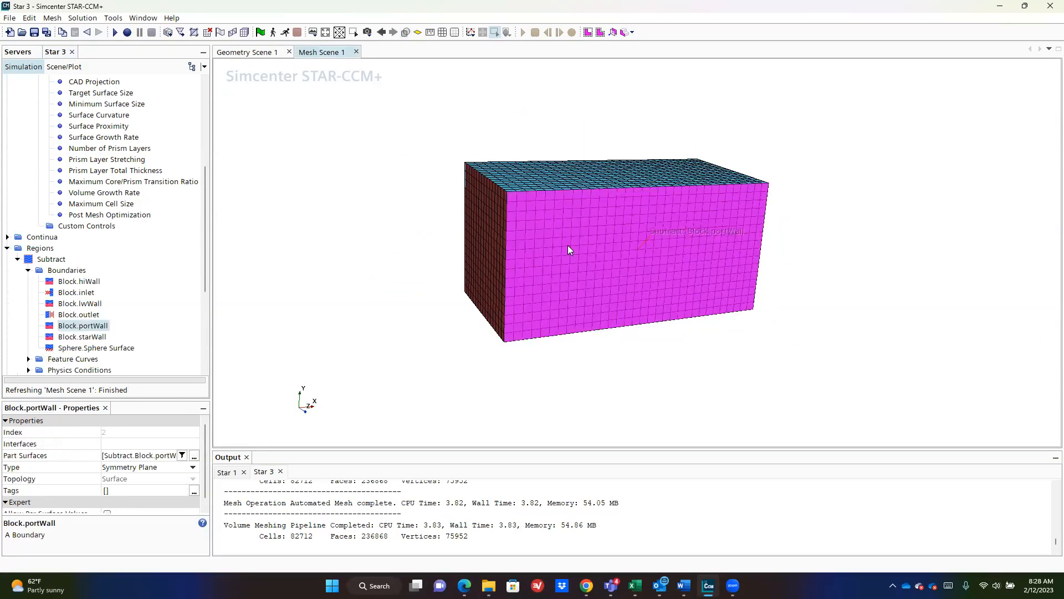
pyautogui.rightClick(568, 245)
pyautogui.click(574, 261)
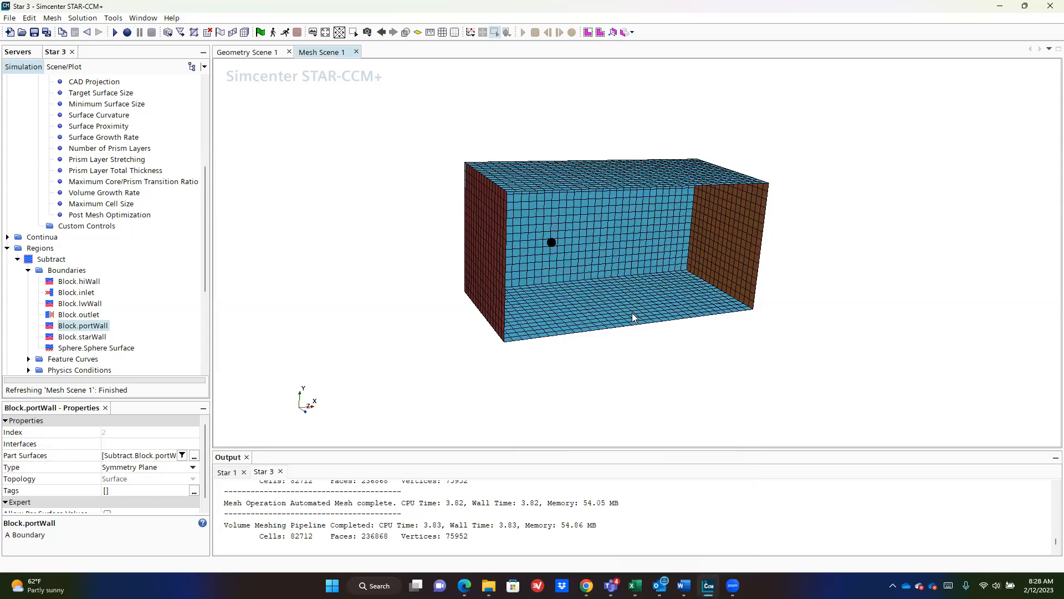
pyautogui.scroll(5, 573, 260)
pyautogui.moveTo(516, 244)
pyautogui.mouseDown()
pyautogui.moveTo(423, 218)
pyautogui.moveTo(557, 209)
pyautogui.moveTo(462, 242)
pyautogui.moveTo(465, 233)
pyautogui.moveTo(606, 245)
pyautogui.mouseUp()
pyautogui.scroll(6, 608, 246)
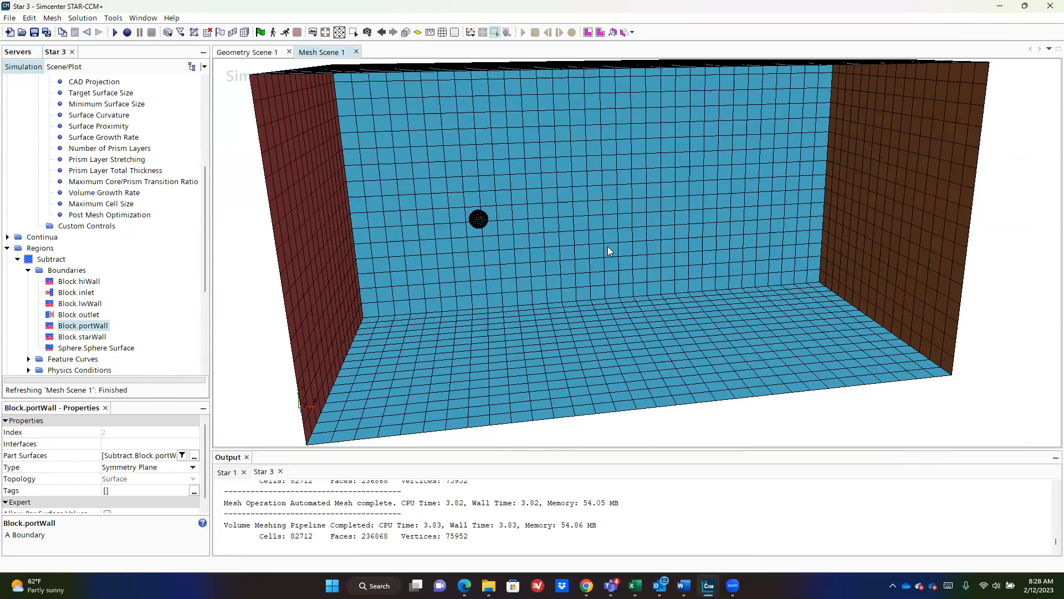
pyautogui.moveTo(611, 246); pyautogui.dragTo(627, 195, button='right')
pyautogui.scroll(-8, 686, 226)
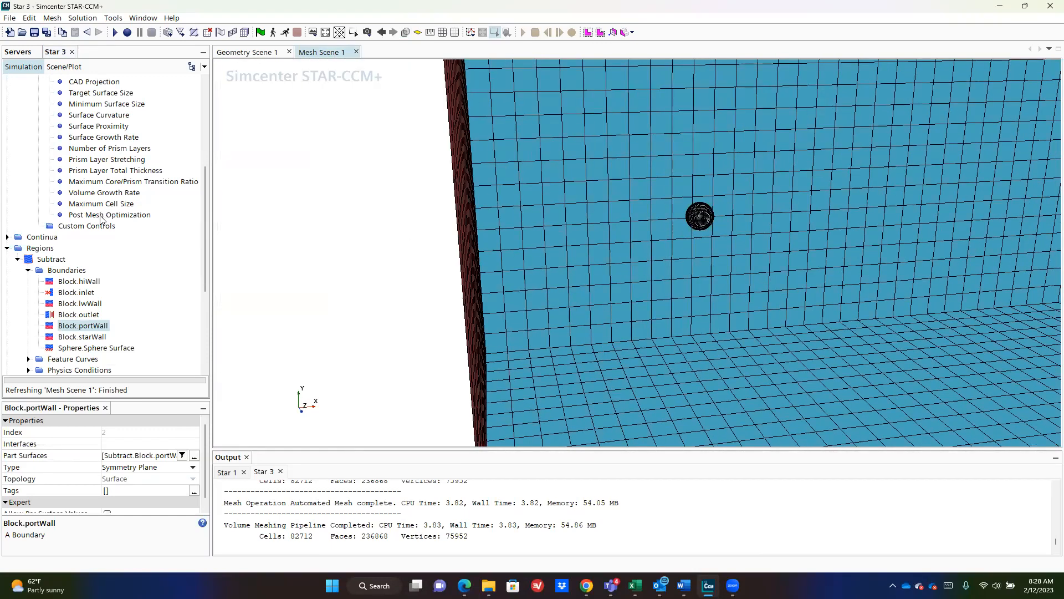
# - Start a new plane section derived part through the Subtract region
pyautogui.scroll(1, 101, 219)
pyautogui.click(7, 281)
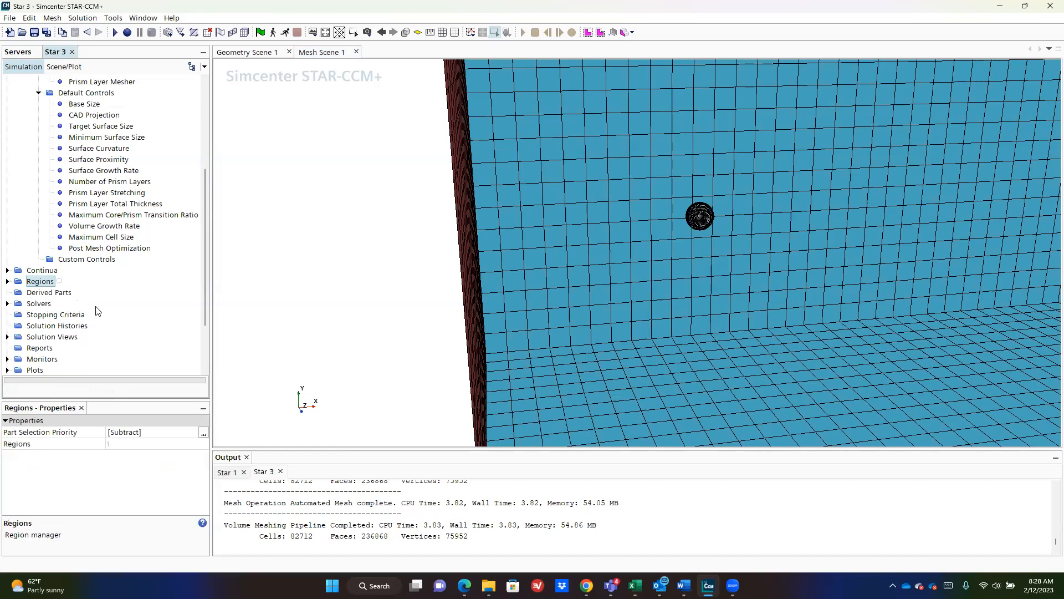
pyautogui.click(39, 292)
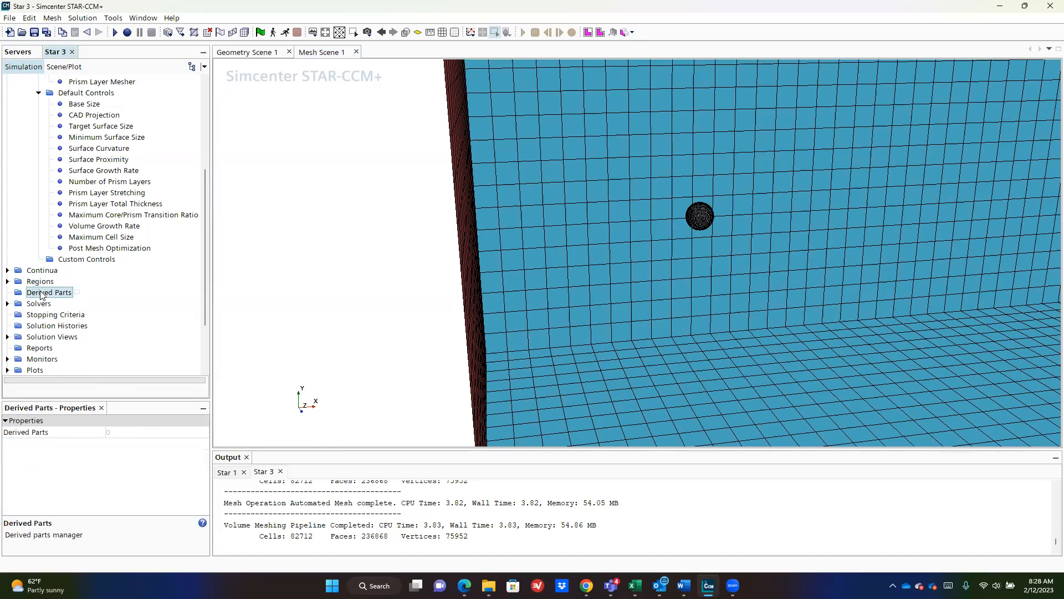
pyautogui.rightClick(40, 292)
pyautogui.moveTo(113, 298)
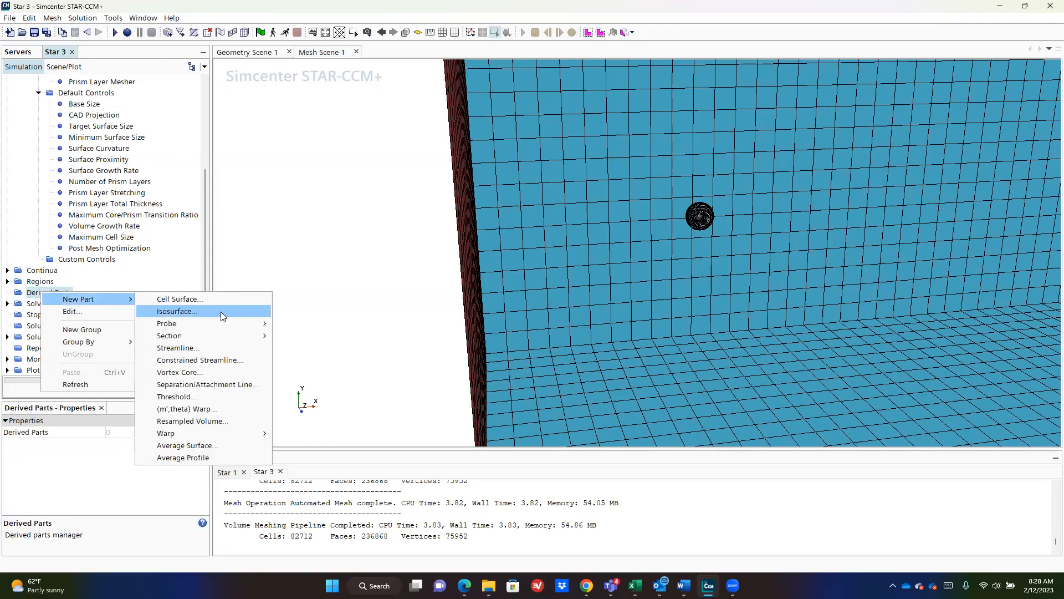
pyautogui.moveTo(220, 335)
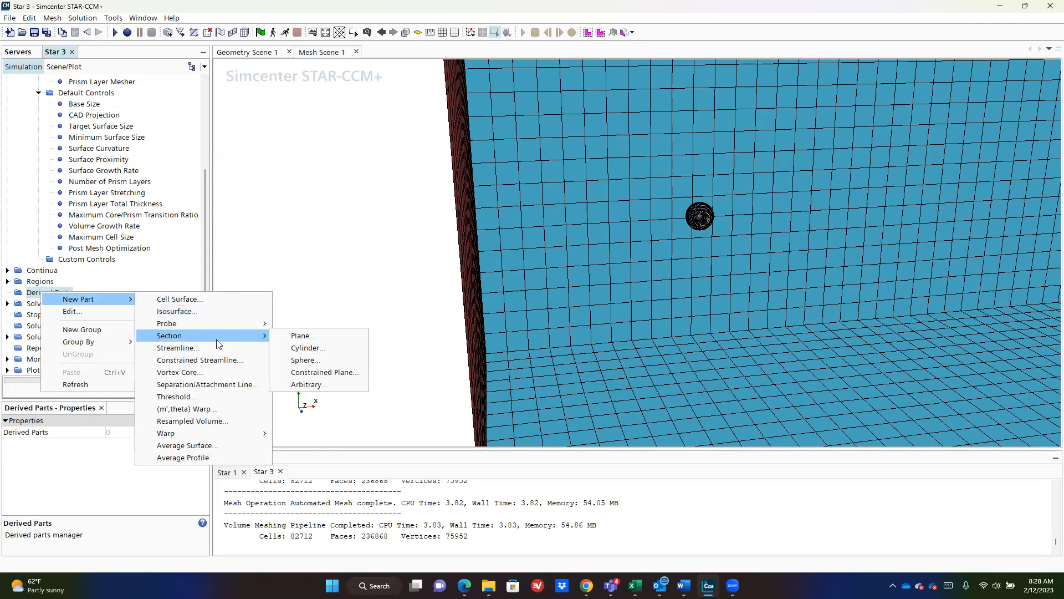
pyautogui.click(327, 336)
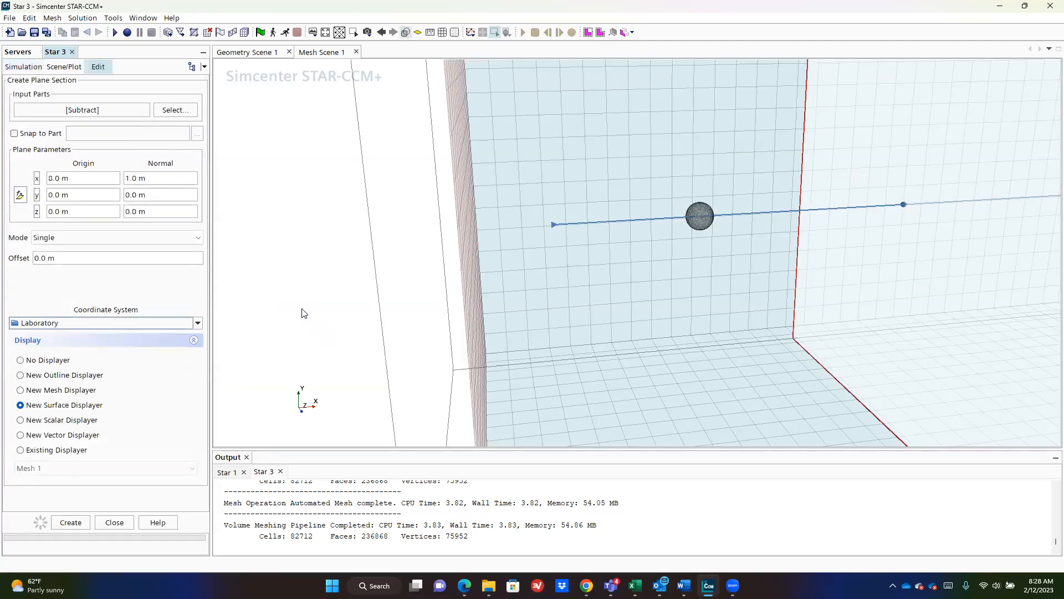
pyautogui.scroll(-6, 302, 309)
pyautogui.moveTo(286, 258)
pyautogui.mouseDown()
pyautogui.moveTo(342, 270)
pyautogui.moveTo(357, 256)
pyautogui.moveTo(305, 201)
pyautogui.moveTo(422, 266)
pyautogui.moveTo(741, 304)
pyautogui.mouseUp()
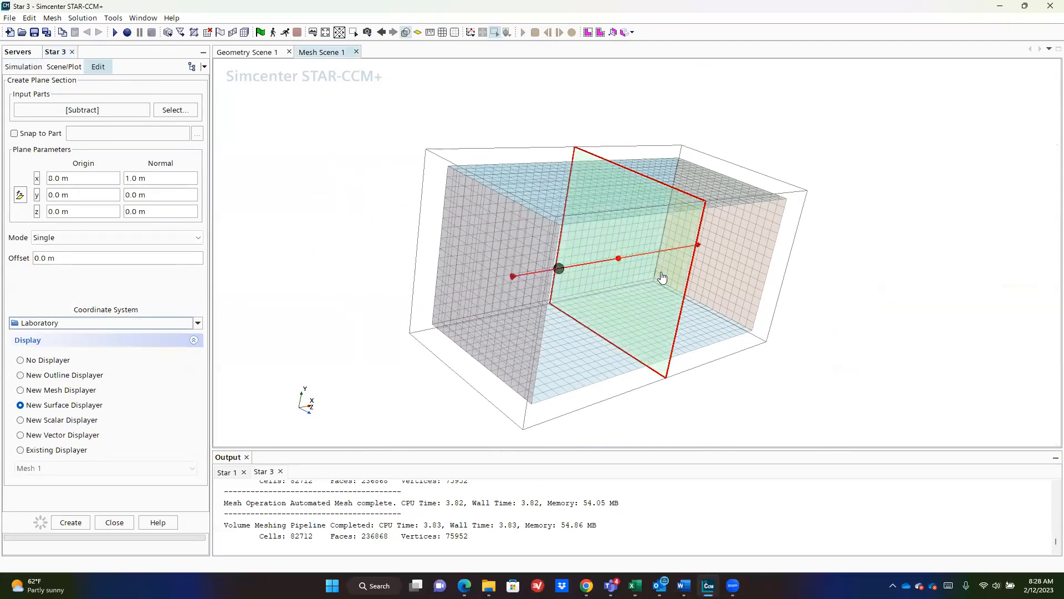
# - Set the section plane's origin to 0, 0, 0 m
pyautogui.moveTo(619, 258); pyautogui.dragTo(578, 270)
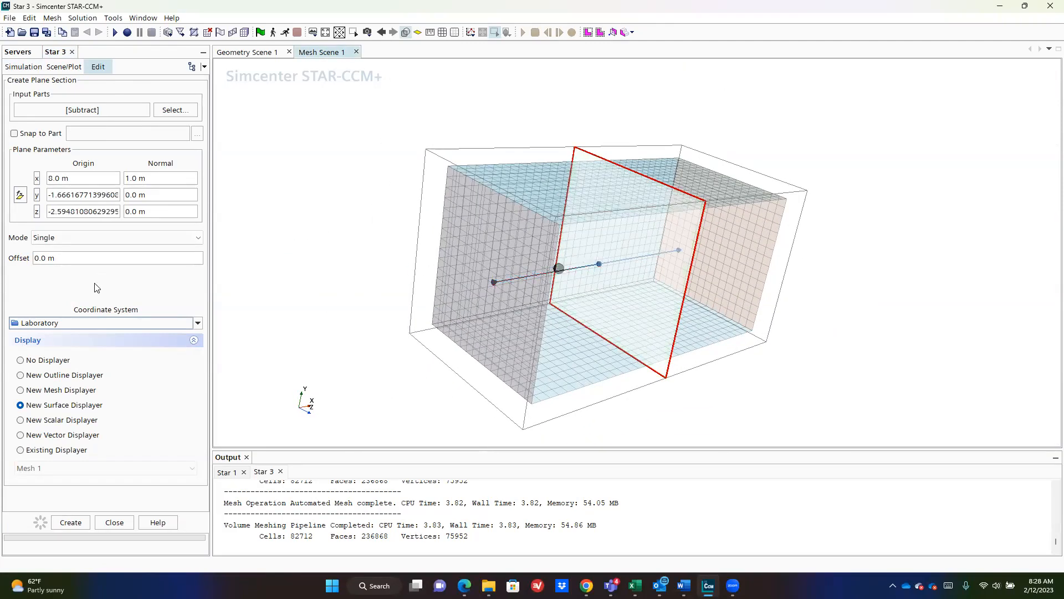
pyautogui.click(89, 179)
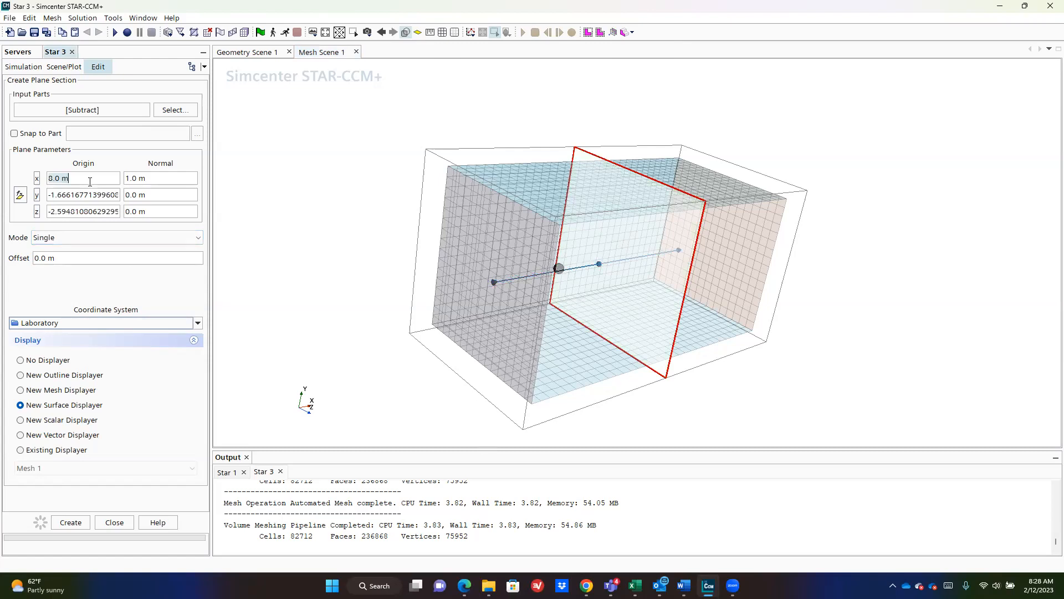
pyautogui.write('0')
pyautogui.press('Tab')
pyautogui.write('0')
pyautogui.press('Tab')
pyautogui.write('0')
pyautogui.press('Tab')
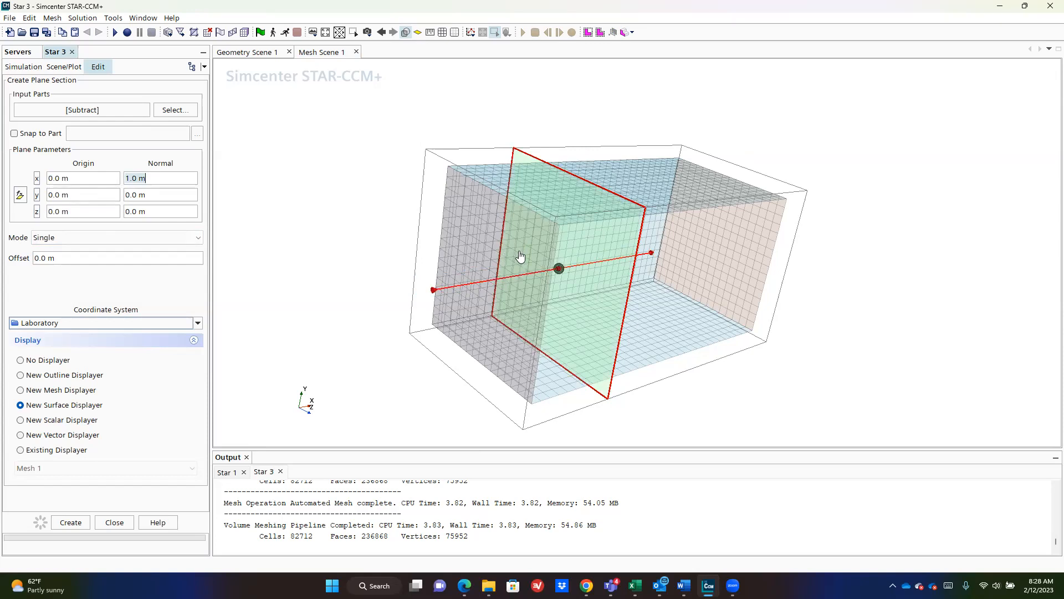
# - Set the section plane's normal to 0, 0, 1 m and create the section with No Displayer
pyautogui.press('Tab')
pyautogui.press('Tab')
pyautogui.write('1')
pyautogui.click(162, 173)
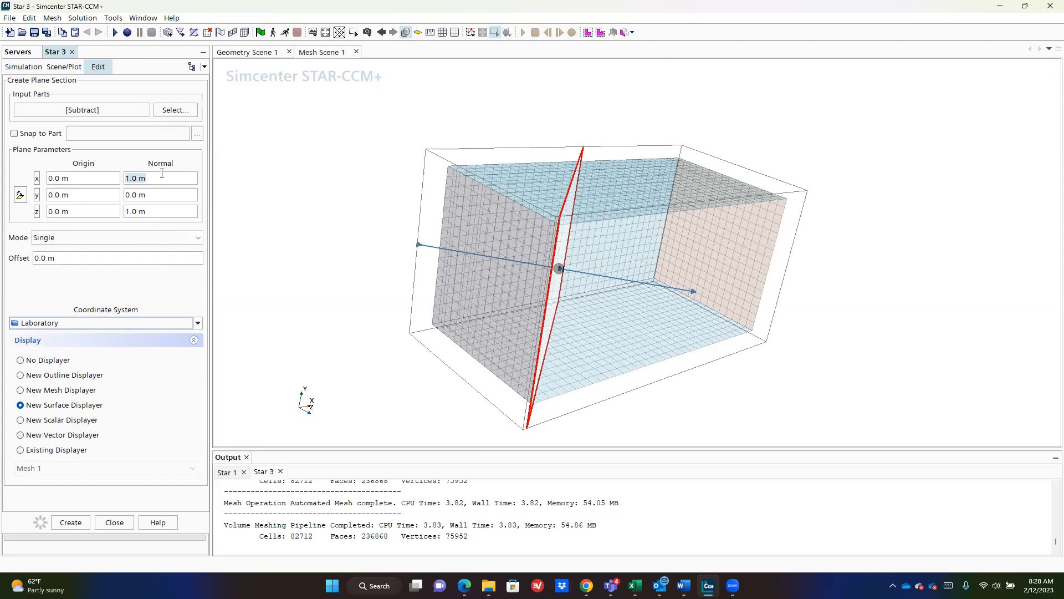
pyautogui.write('0')
pyautogui.press('Return')
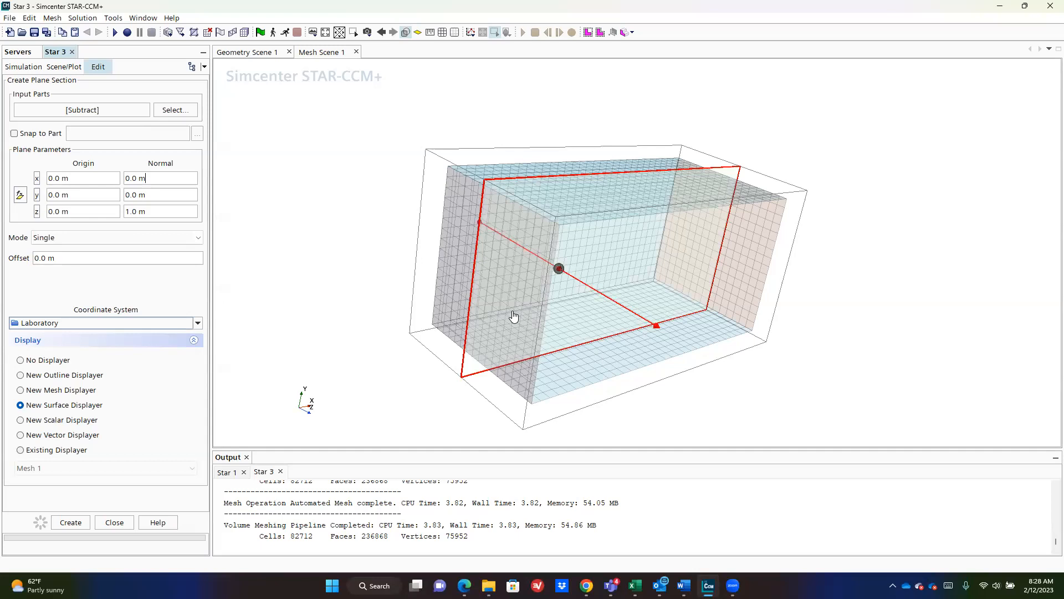
pyautogui.click(22, 359)
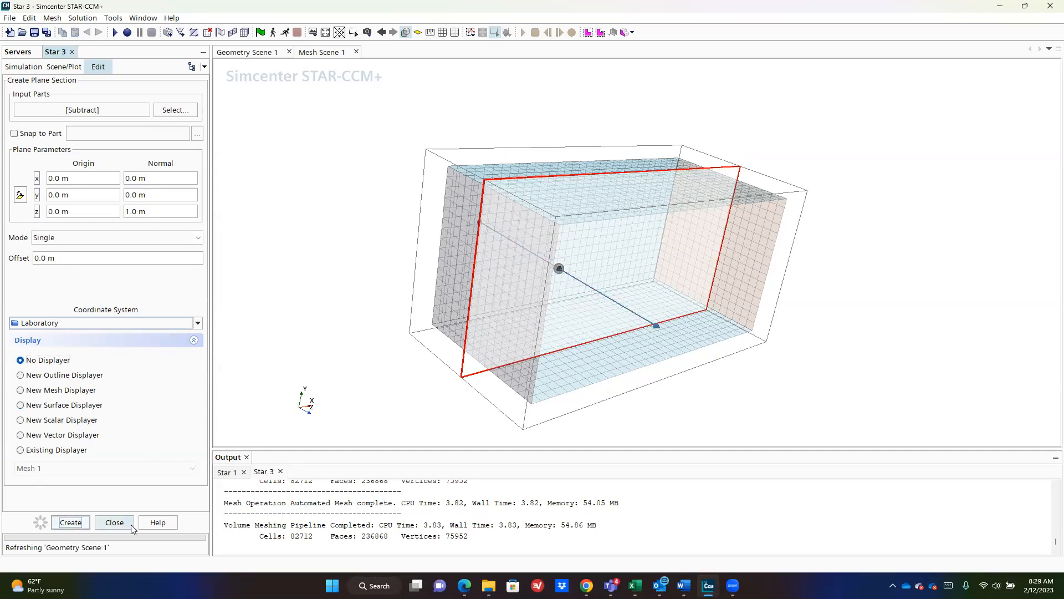
pyautogui.click(131, 525)
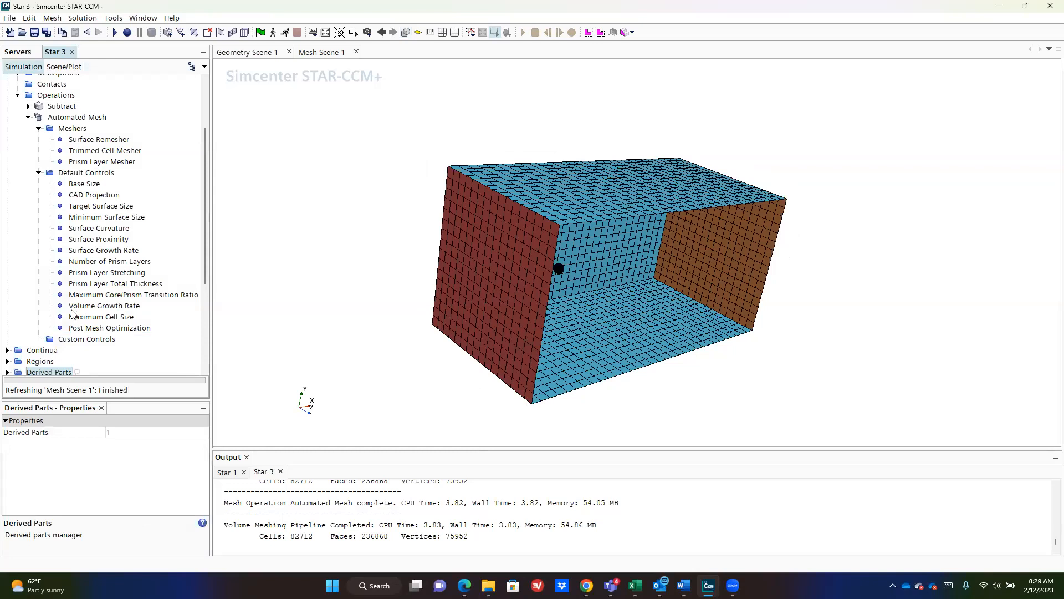
# - Add the plane section to the existing Mesh 1 displayer in the mesh scene and inspect the cells around the sphere
pyautogui.scroll(-2, 73, 314)
pyautogui.click(7, 306)
pyautogui.moveTo(44, 317); pyautogui.dragTo(358, 246)
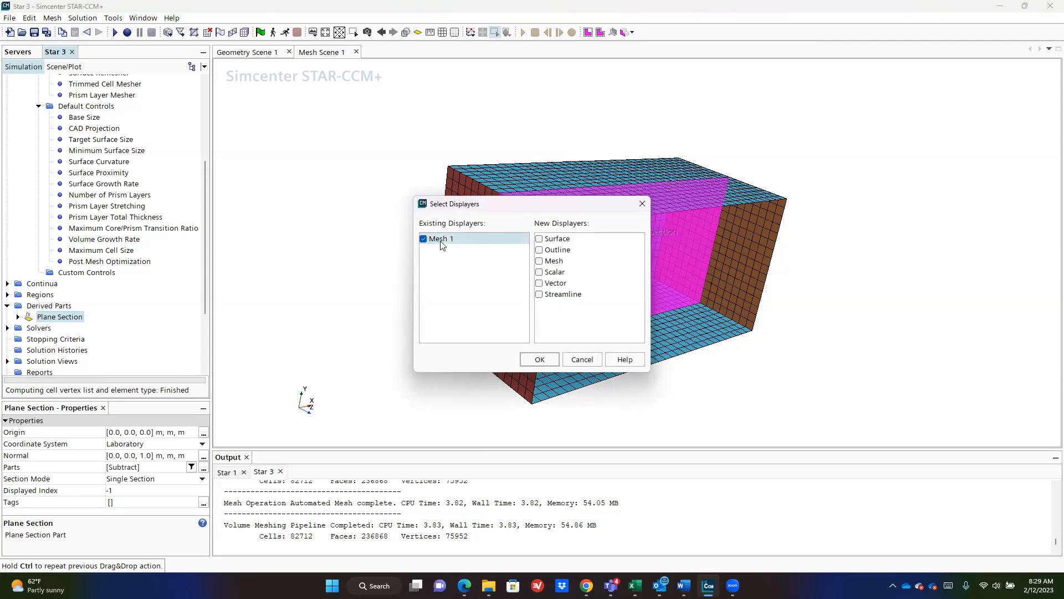
pyautogui.click(550, 358)
pyautogui.moveTo(885, 293); pyautogui.dragTo(858, 281)
pyautogui.click(859, 280)
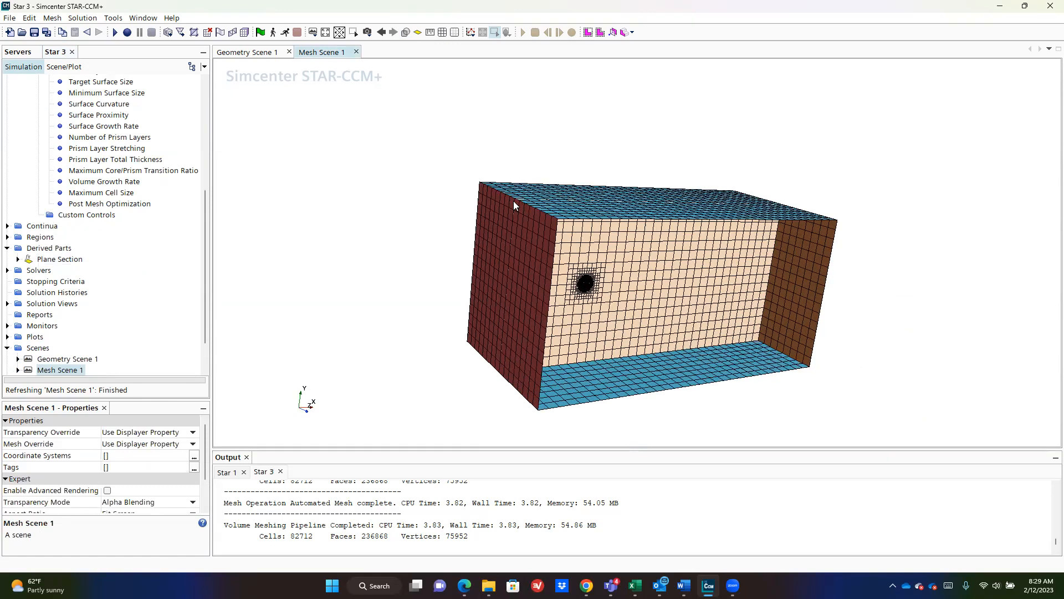
pyautogui.scroll(3, 571, 203)
pyautogui.scroll(5, 677, 331)
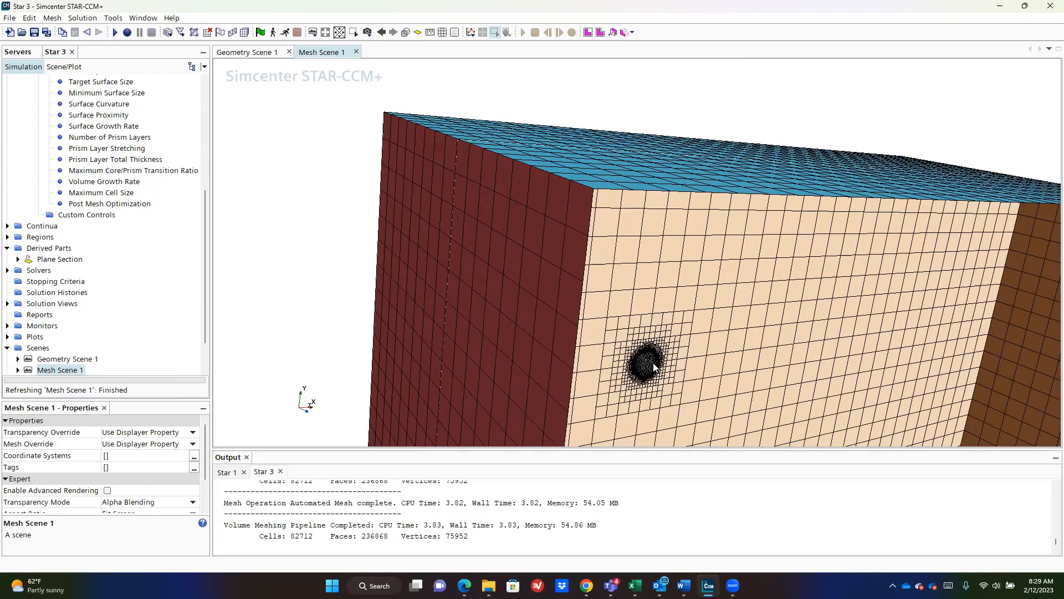
pyautogui.scroll(4, 761, 237)
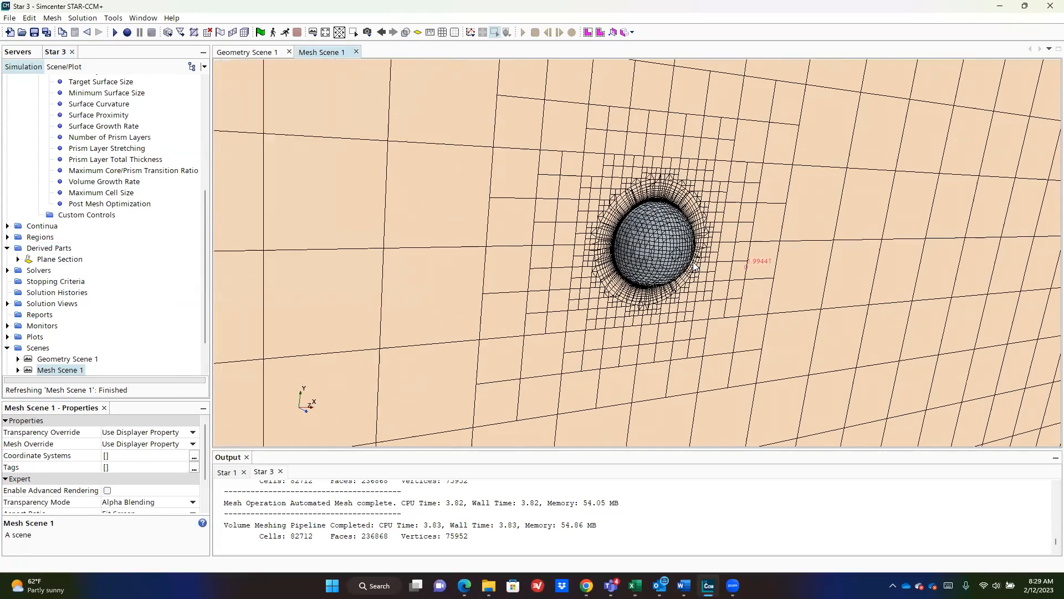
pyautogui.scroll(1, 768, 280)
pyautogui.scroll(-6, 768, 288)
pyautogui.scroll(-8, 767, 302)
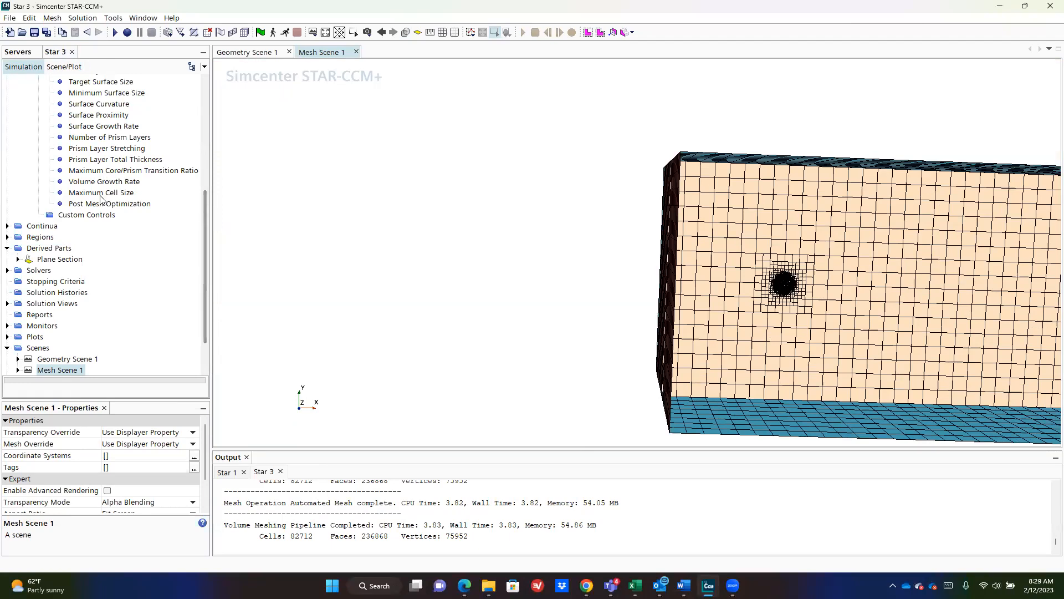
# - Set the Maximum Cell Size to 10000 percent of base, regenerate the volume mesh and examine the section
pyautogui.click(103, 194)
pyautogui.click(163, 444)
pyautogui.press('BackSpace')
pyautogui.press('BackSpace')
pyautogui.press('BackSpace')
pyautogui.press('BackSpace')
pyautogui.press('Return')
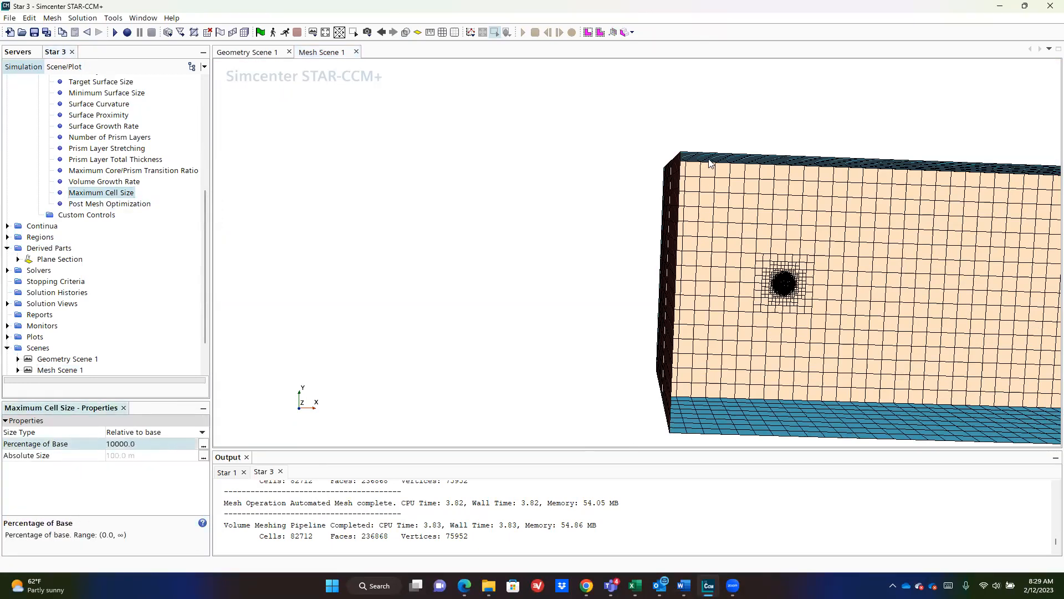
pyautogui.click(245, 32)
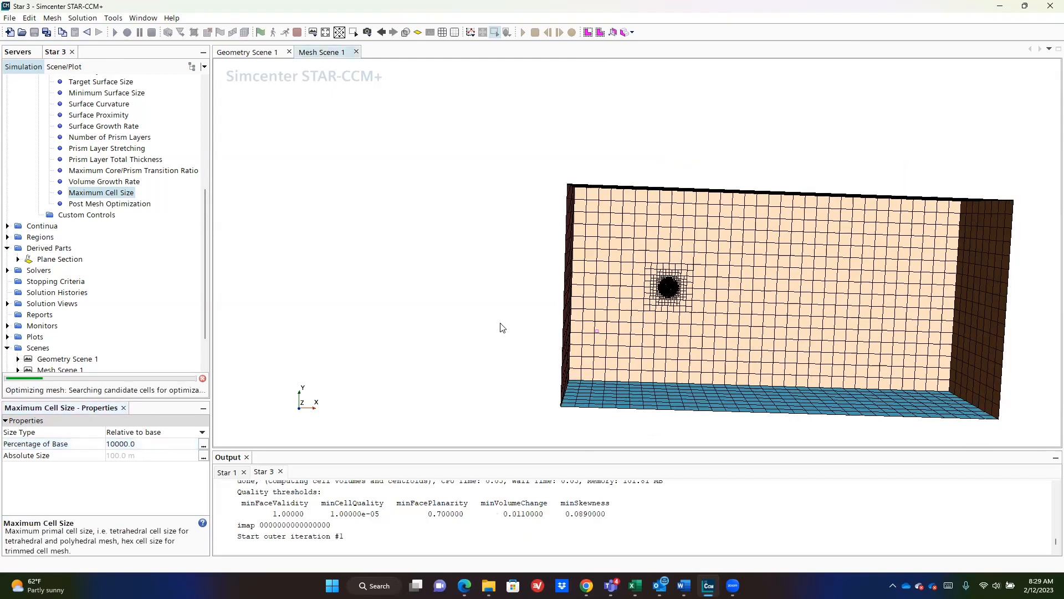
pyautogui.scroll(3, 677, 244)
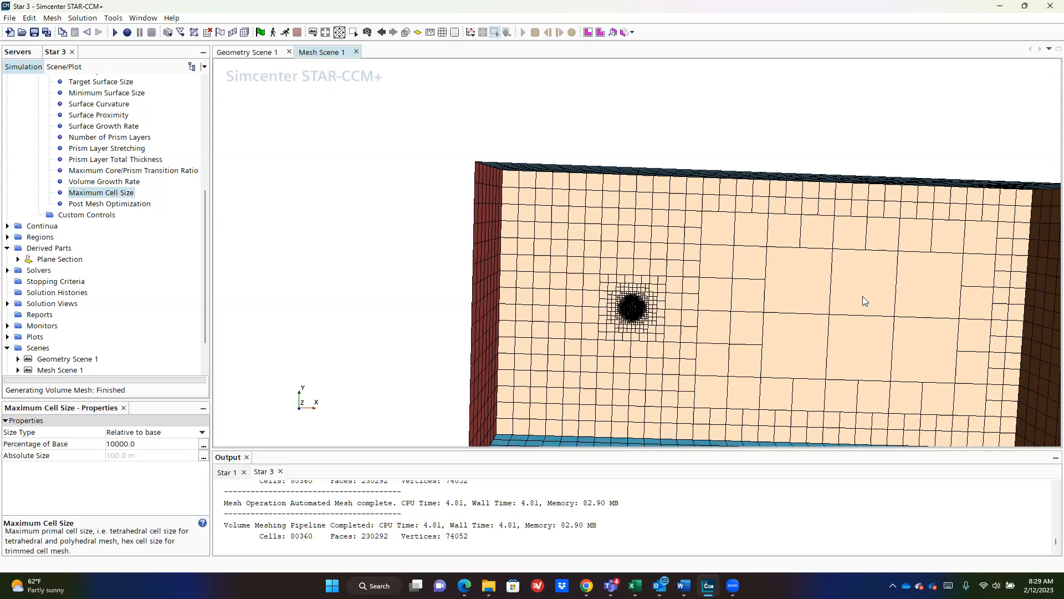
pyautogui.scroll(-3, 498, 263)
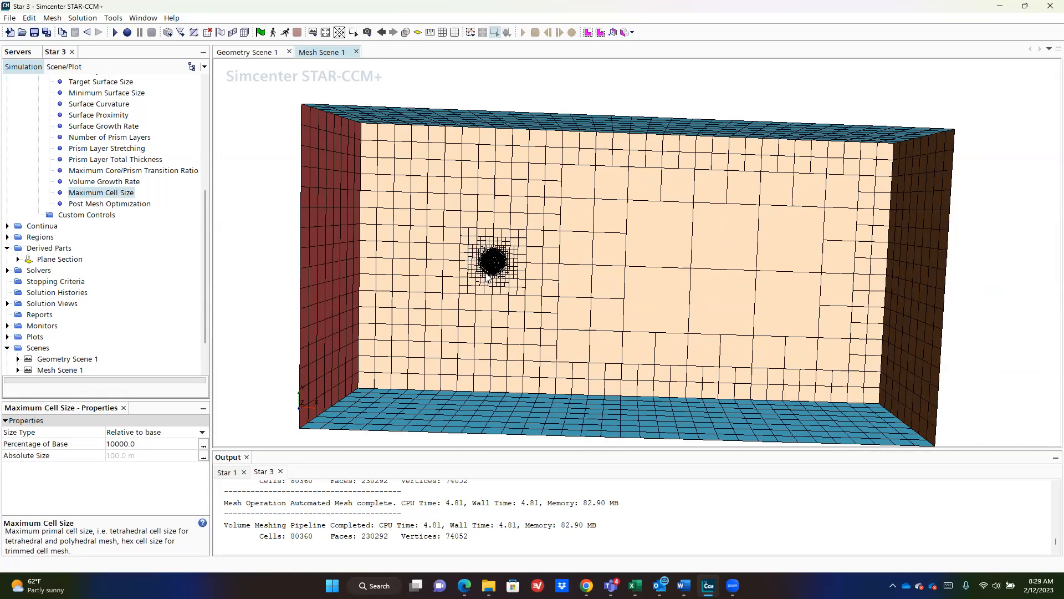
pyautogui.scroll(3, 508, 248)
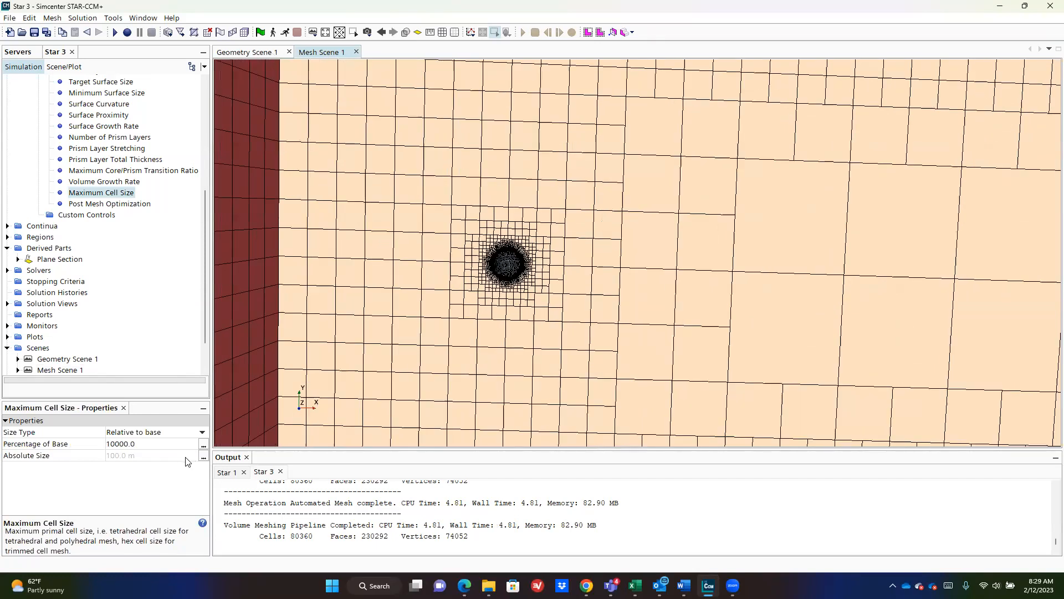
# - Set the Maximum Cell Size to 100 percent of base and regenerate the volume mesh
pyautogui.click(174, 444)
pyautogui.hotkey('ctrl', 'a')
pyautogui.write('100')
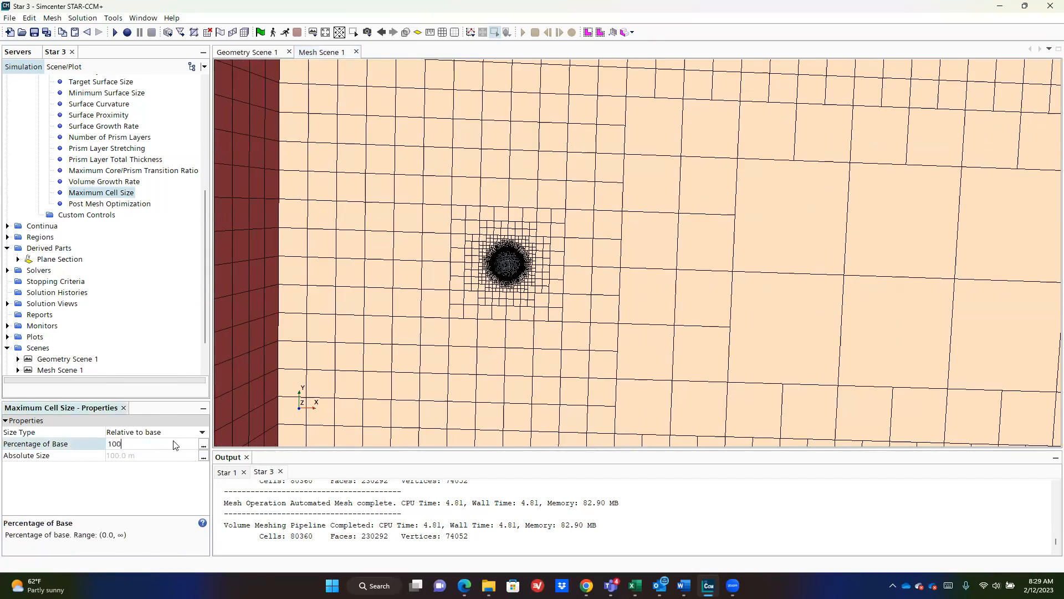
pyautogui.press('Return')
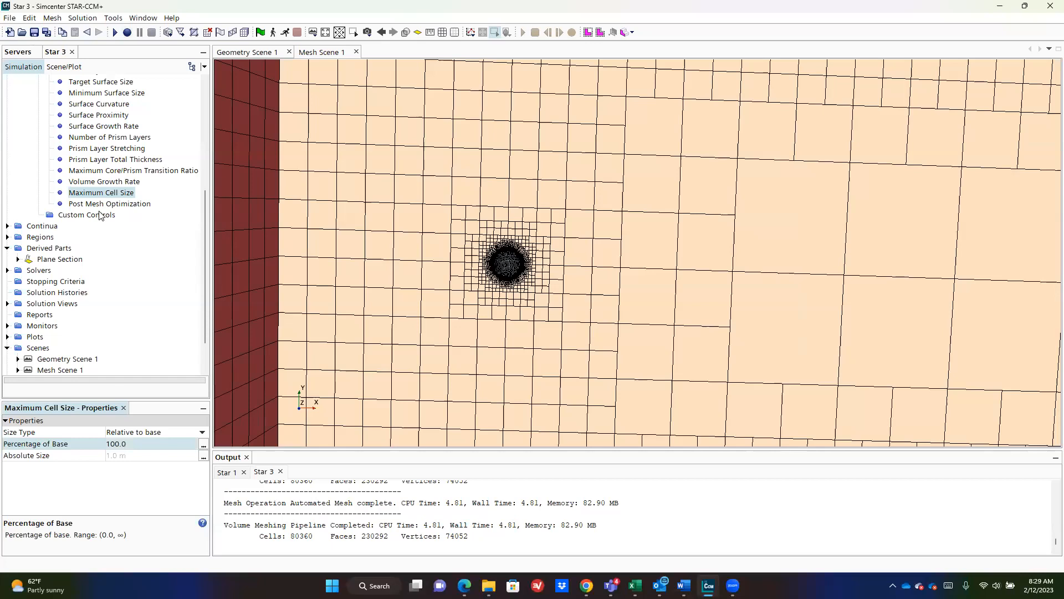
pyautogui.scroll(-5, 508, 164)
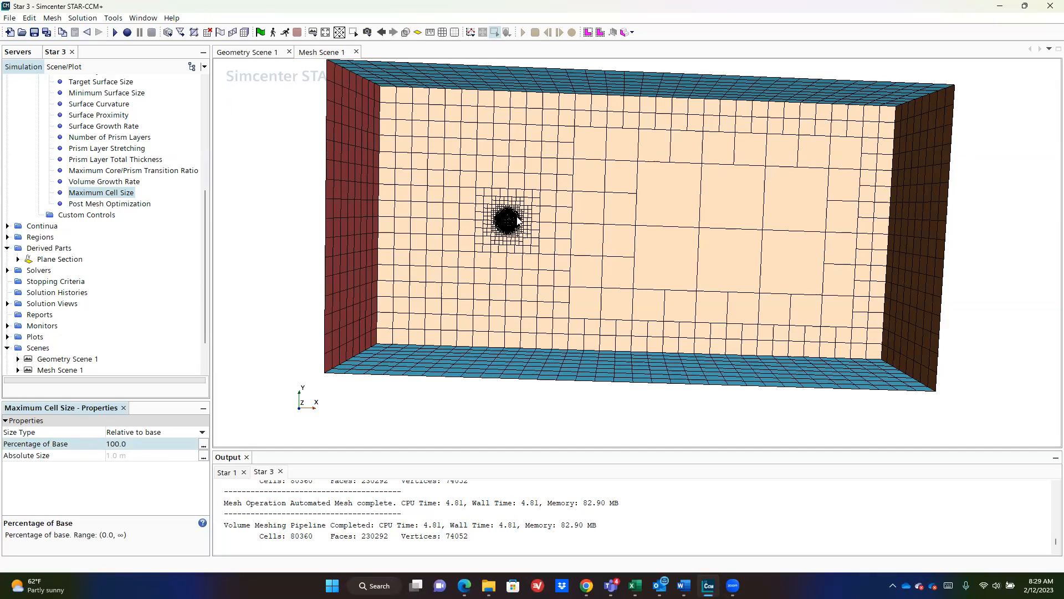
pyautogui.scroll(5, 518, 220)
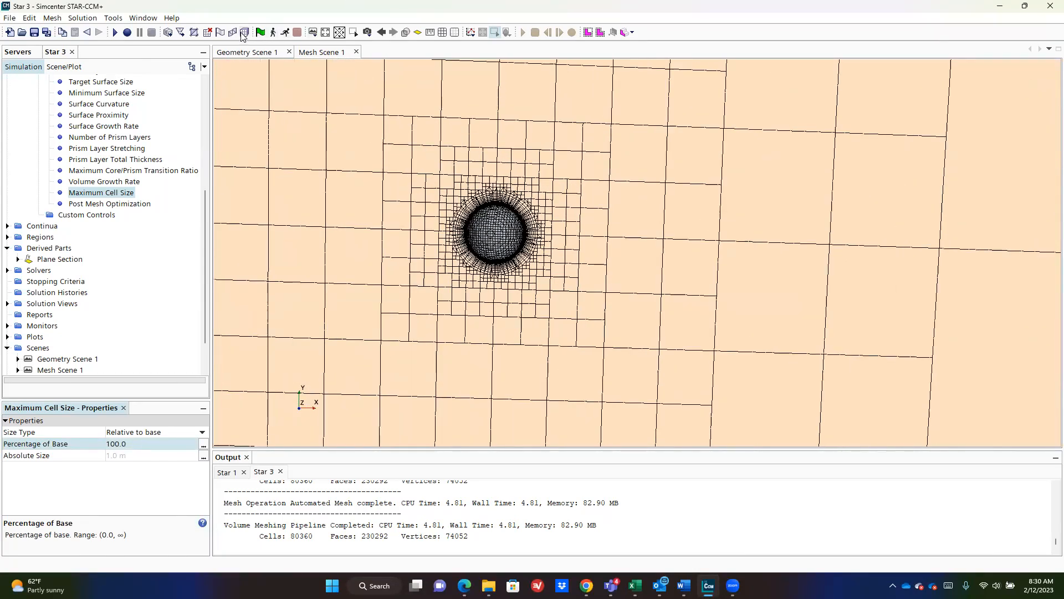
pyautogui.click(243, 33)
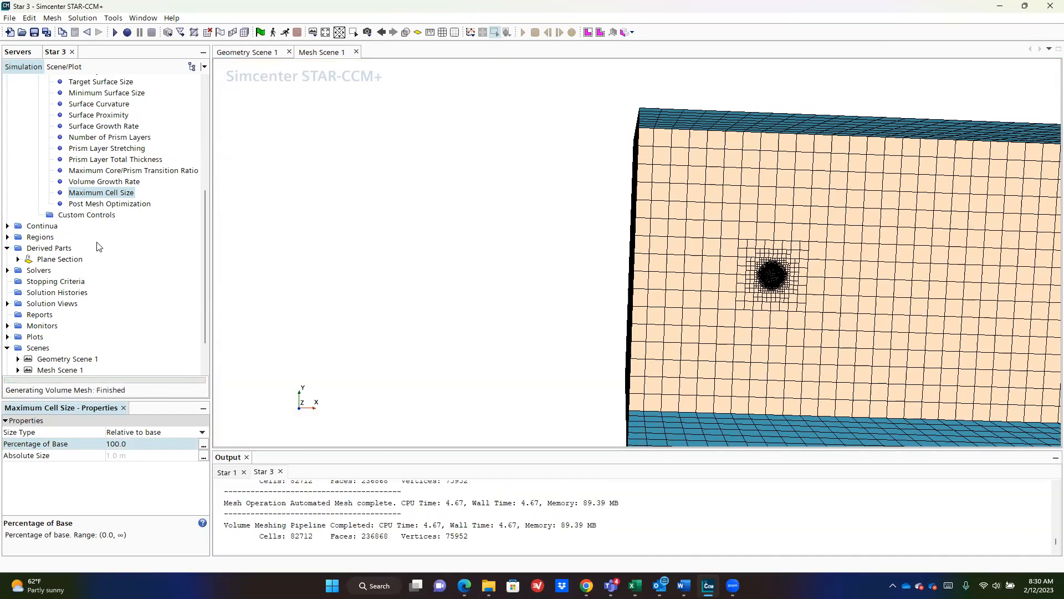
# - Open the model selection of the Physics 1 continuum and enable the Steady time model and Gas material
pyautogui.click(8, 226)
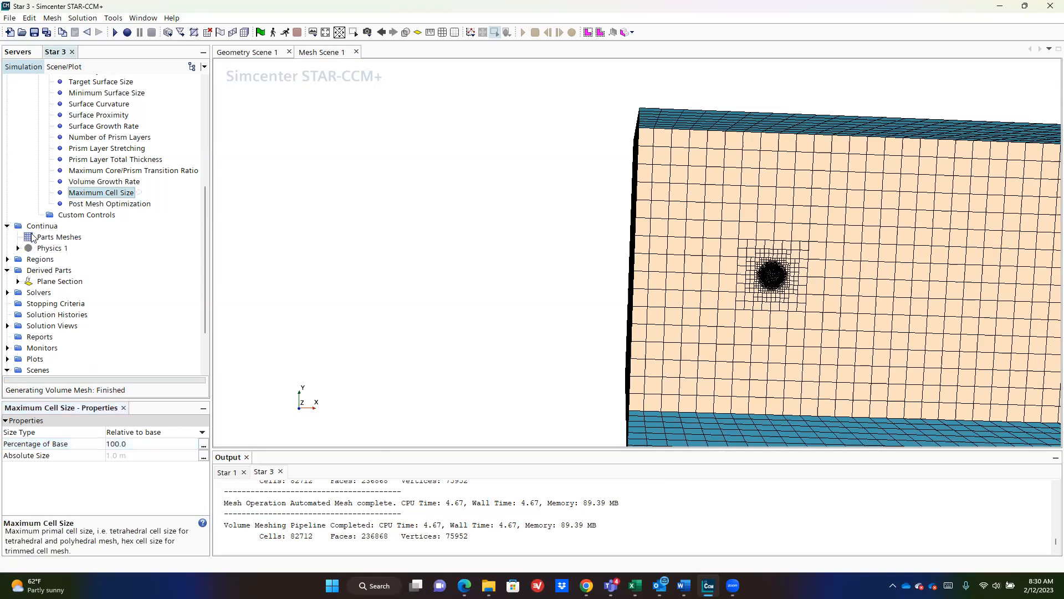
pyautogui.click(31, 251)
pyautogui.click(17, 248)
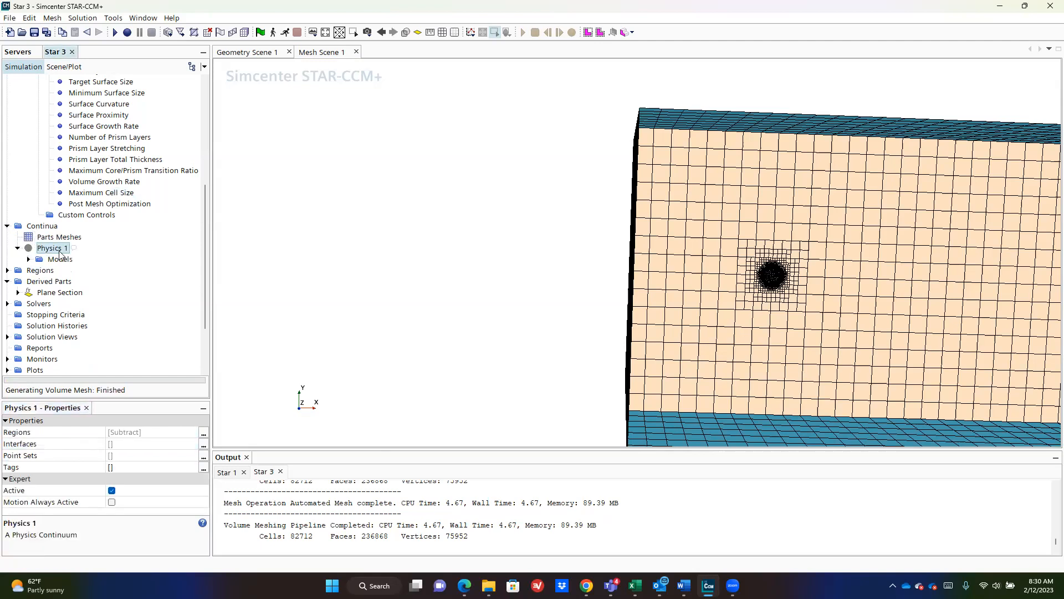
pyautogui.click(58, 261)
pyautogui.doubleClick(59, 261)
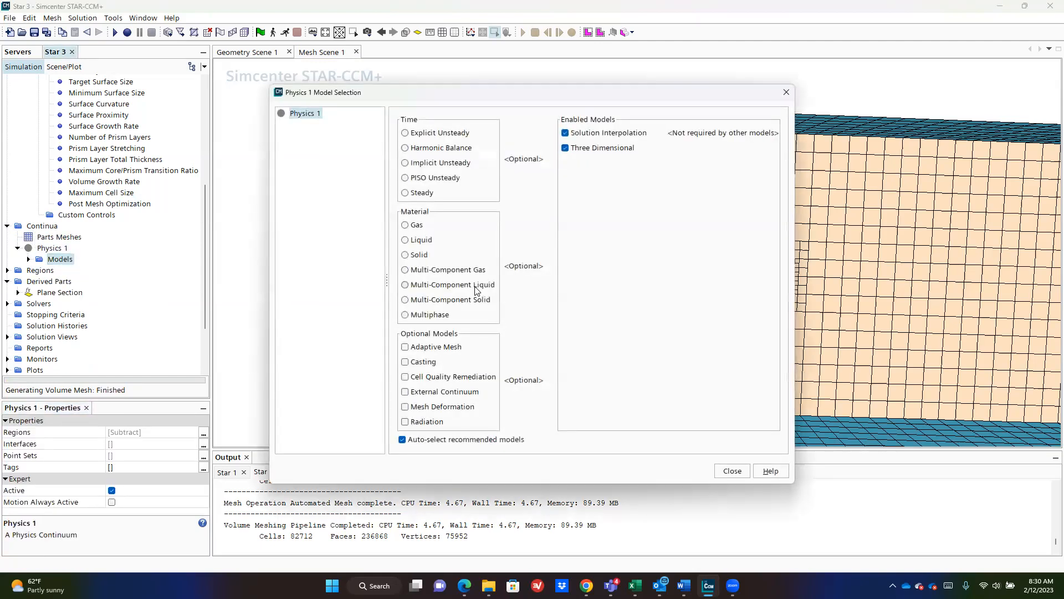
pyautogui.click(419, 193)
pyautogui.click(420, 134)
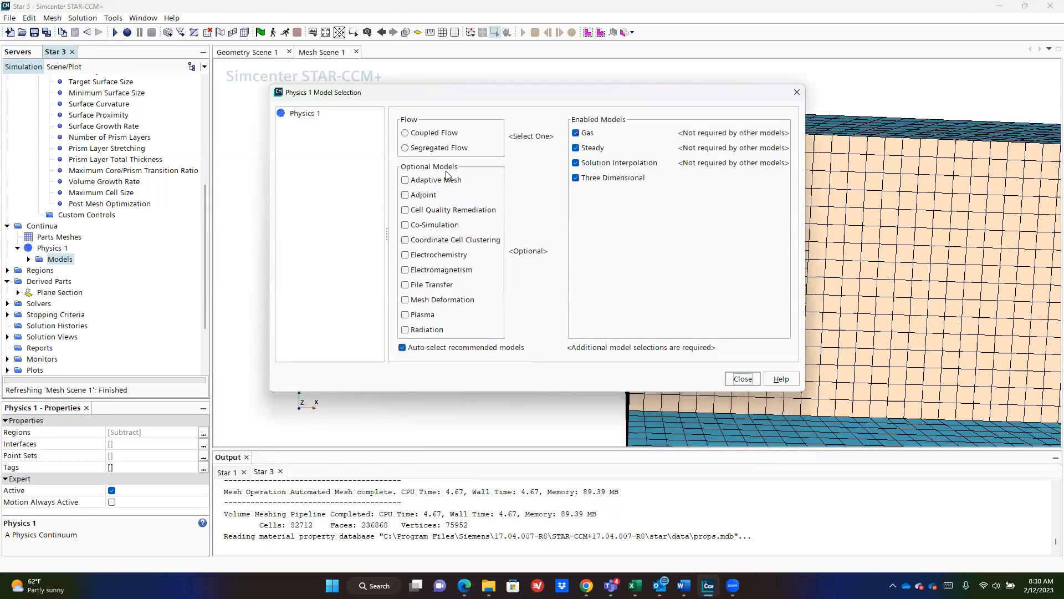
# - Enable Segregated Flow, Constant Density, Turbulent and Spalart-Allmaras Turbulence for Physics 1, and finish the model selection
pyautogui.click(439, 148)
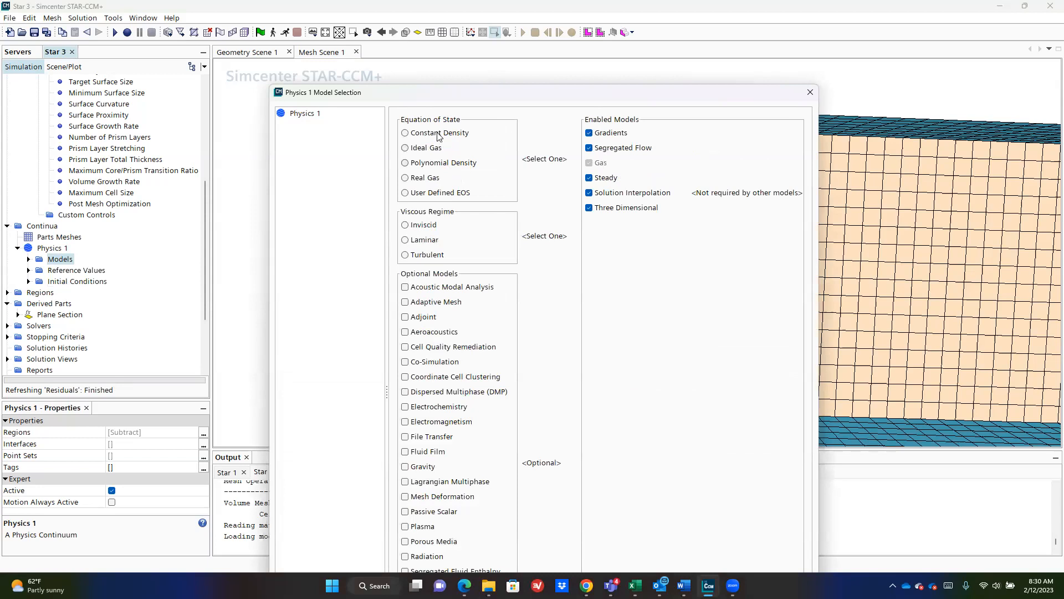
pyautogui.click(435, 134)
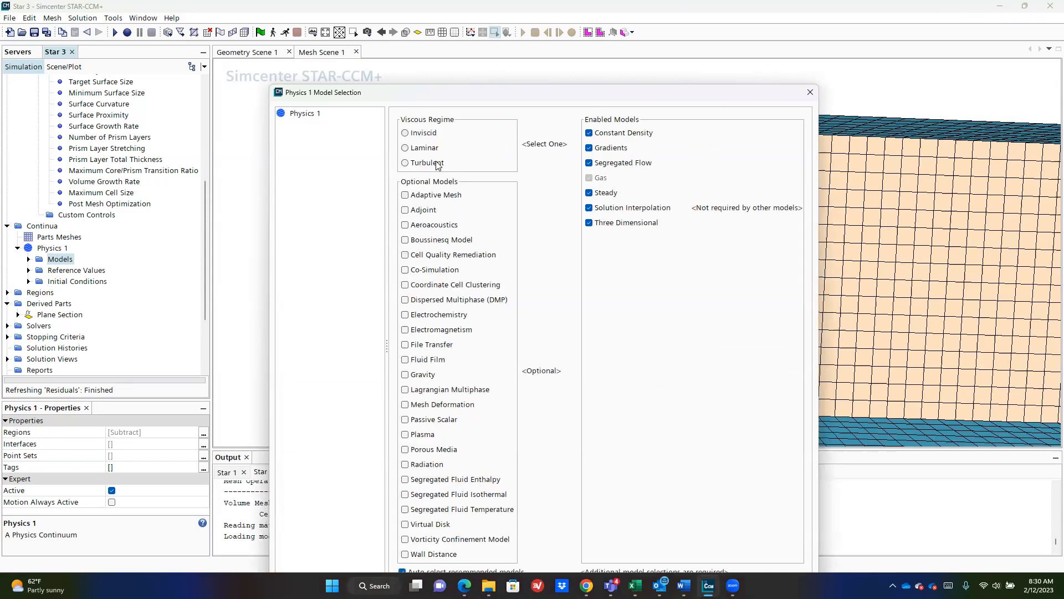
pyautogui.click(434, 164)
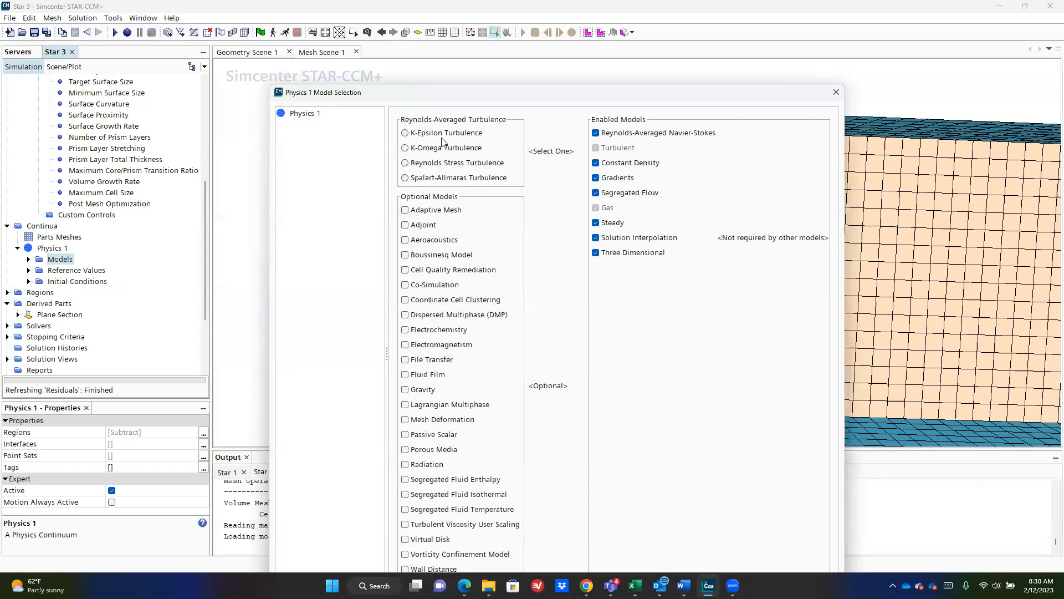
pyautogui.click(442, 178)
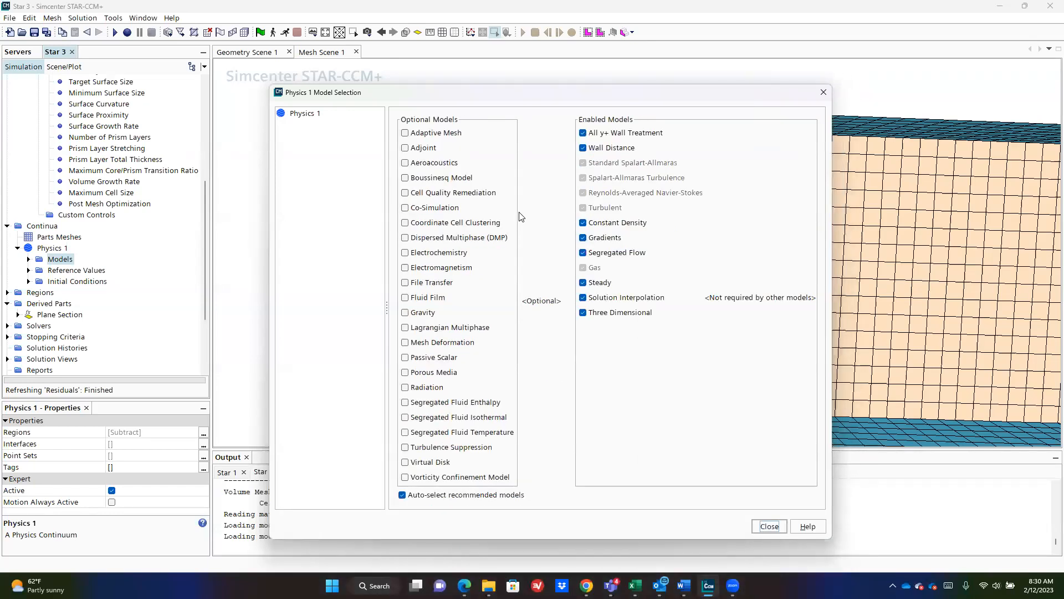
pyautogui.click(769, 525)
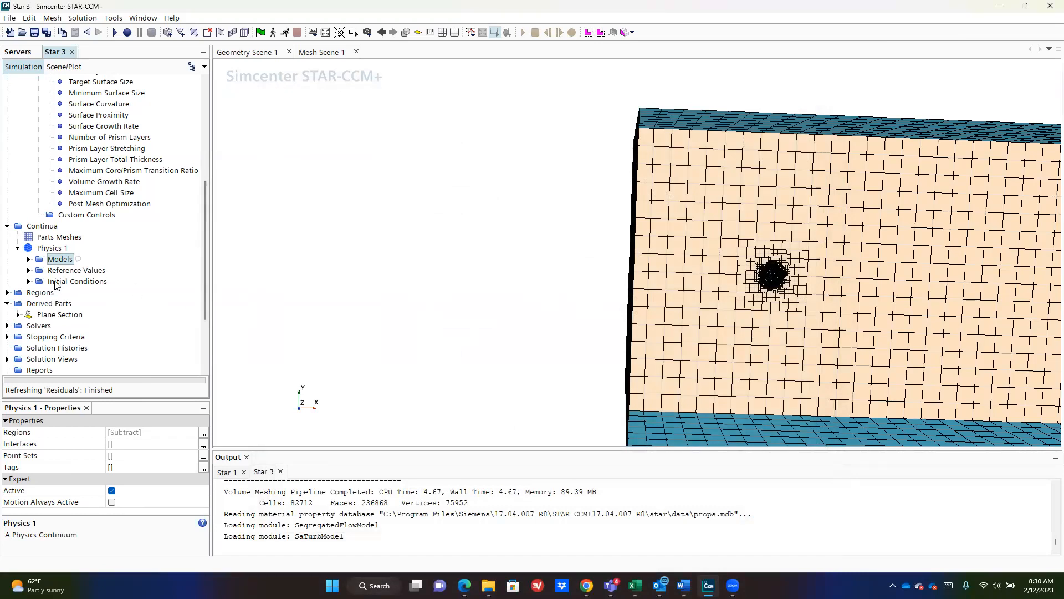
# - Expand the Subtract region, check the given freestream velocity in the Word problem sketch, and return to STAR-CCM+
pyautogui.scroll(-2, 69, 284)
pyautogui.scroll(-1, 61, 258)
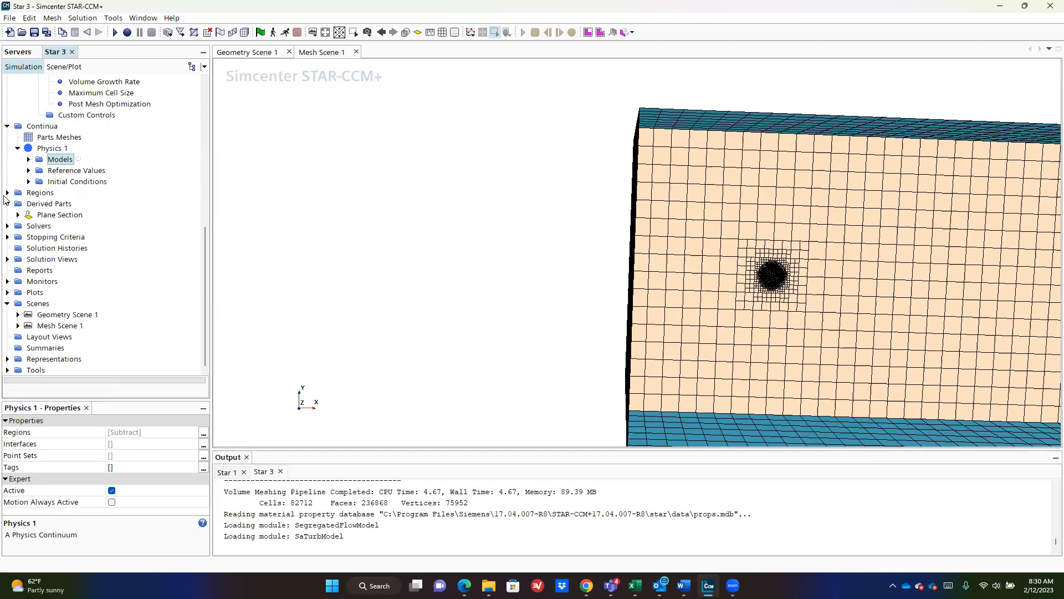
pyautogui.click(7, 192)
pyautogui.click(18, 204)
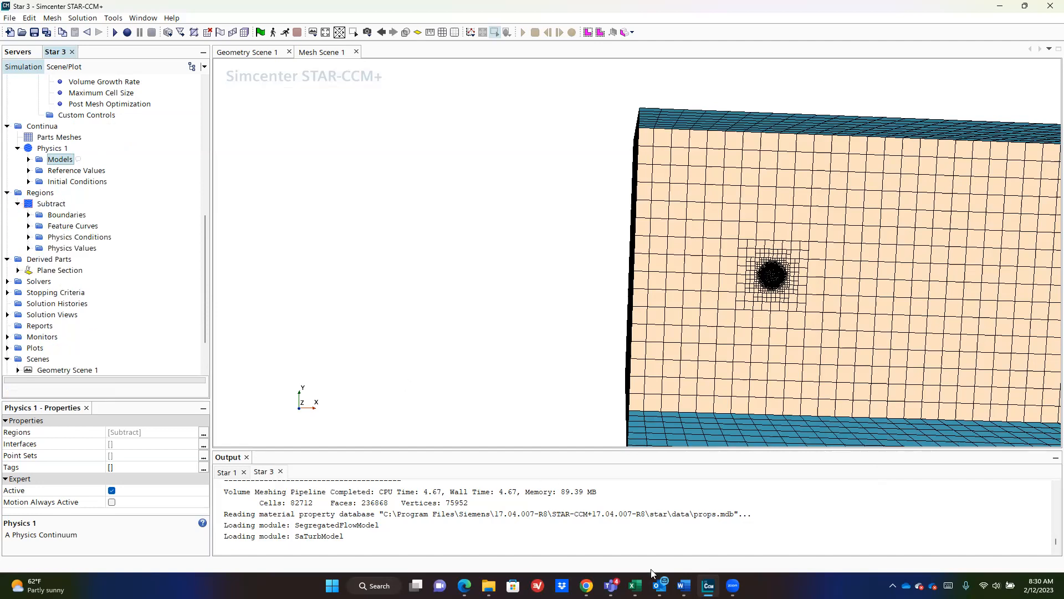
pyautogui.moveTo(684, 586)
pyautogui.click(721, 554)
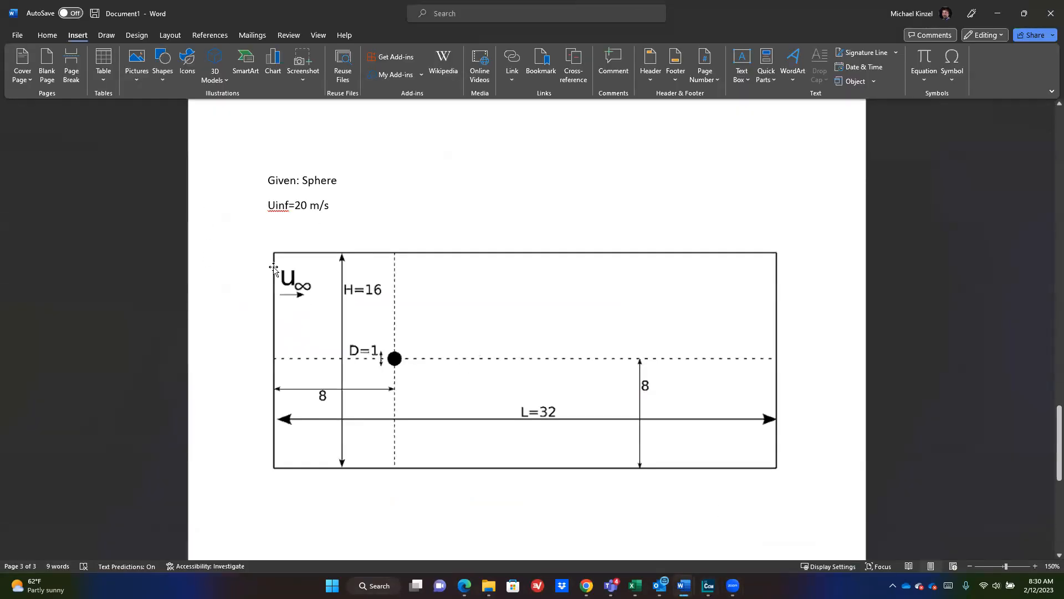
pyautogui.hotkey('alt', 'Tab')
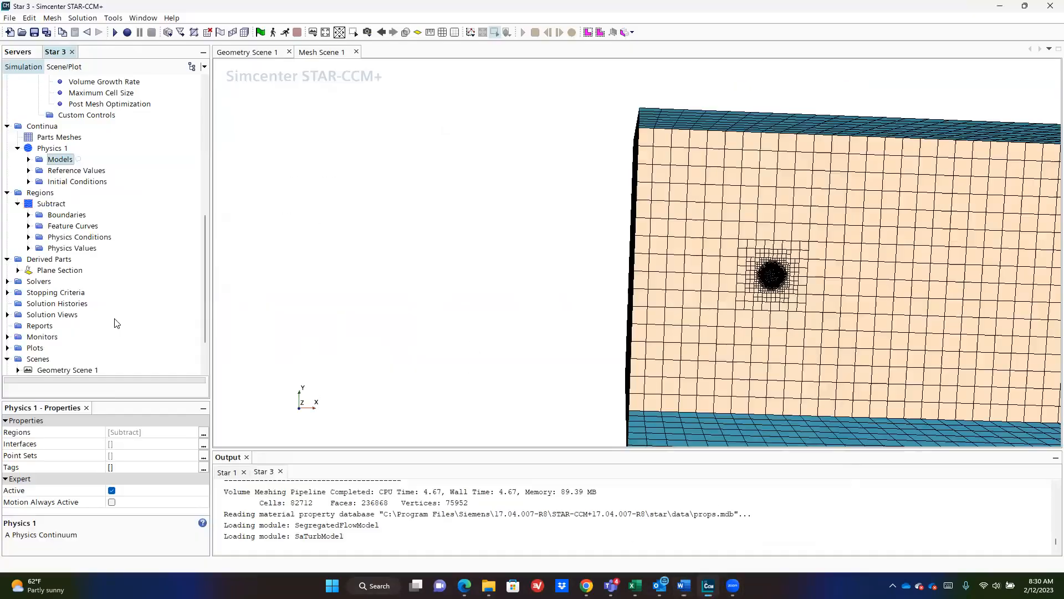
# - Set the Velocity Magnitude of the Block.inlet boundary to 20 m/s
pyautogui.click(28, 215)
pyautogui.doubleClick(61, 239)
pyautogui.click(73, 248)
pyautogui.click(72, 260)
pyautogui.click(50, 260)
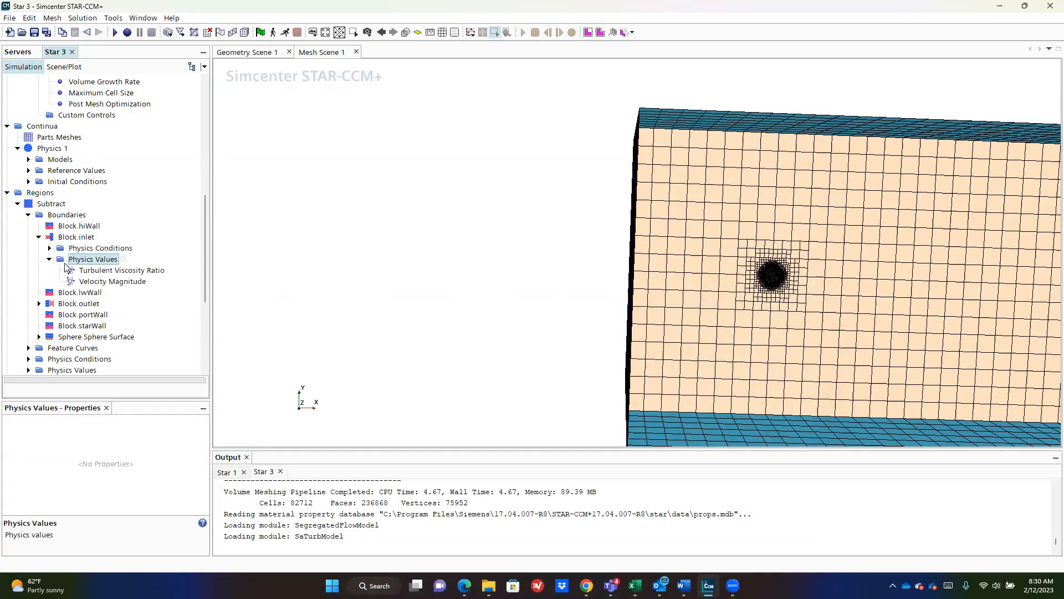
pyautogui.click(112, 281)
pyautogui.click(175, 444)
pyautogui.press('BackSpace')
pyautogui.press('BackSpace')
pyautogui.press('BackSpace')
pyautogui.press('BackSpace')
pyautogui.press('BackSpace')
pyautogui.press('BackSpace')
pyautogui.press('BackSpace')
pyautogui.write('20')
pyautogui.press('Return')
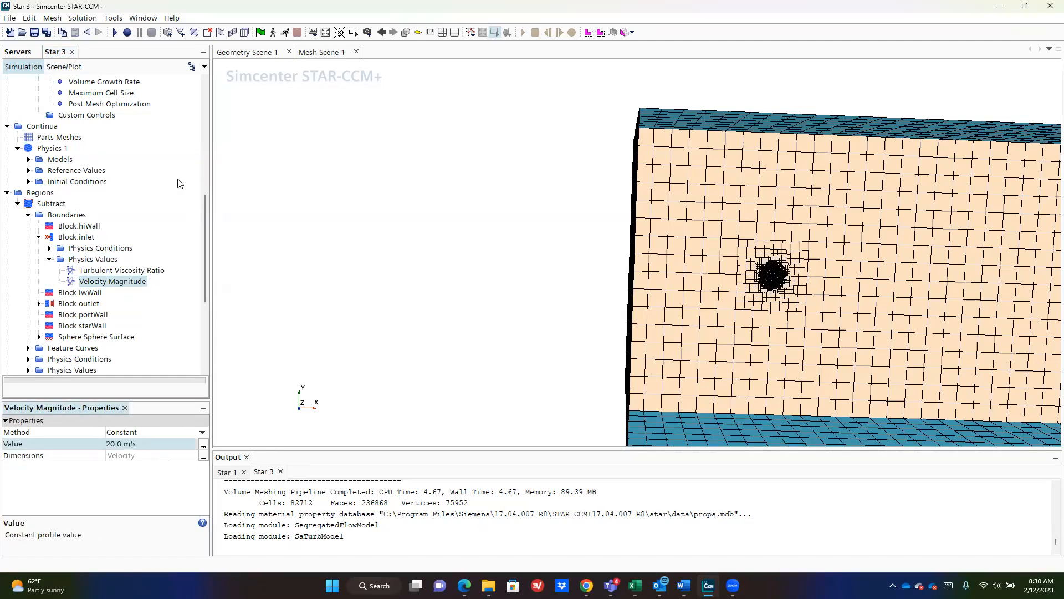
# - Check the boundary types of the four block side walls and of the sphere surface
pyautogui.click(80, 292)
pyautogui.keyDown('ctrl'); pyautogui.click(81, 227); pyautogui.keyUp('ctrl')
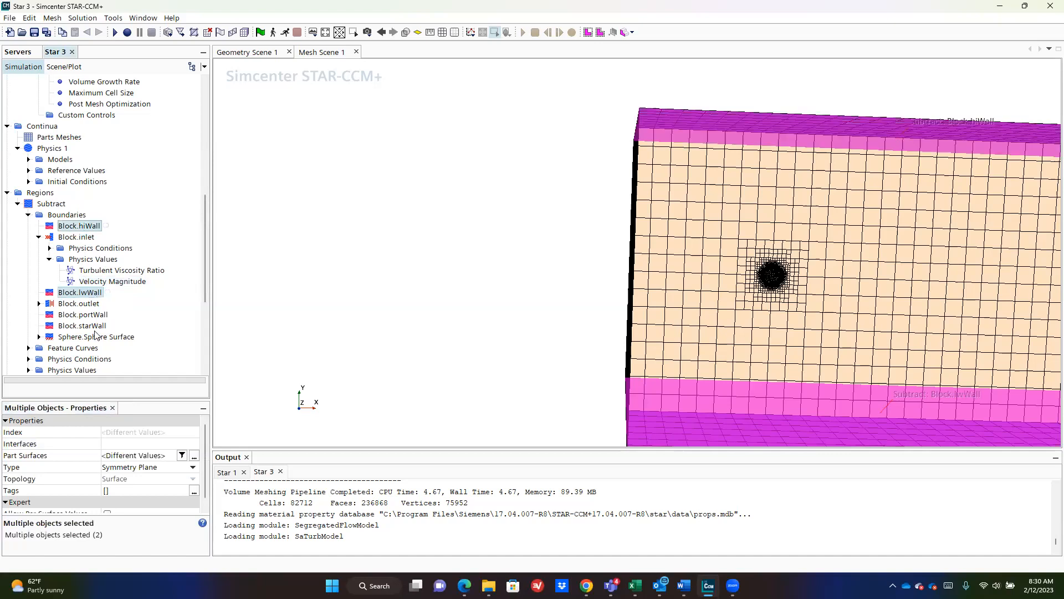
pyautogui.keyDown('ctrl'); pyautogui.click(86, 315); pyautogui.keyUp('ctrl')
pyautogui.keyDown('ctrl'); pyautogui.click(91, 326); pyautogui.keyUp('ctrl')
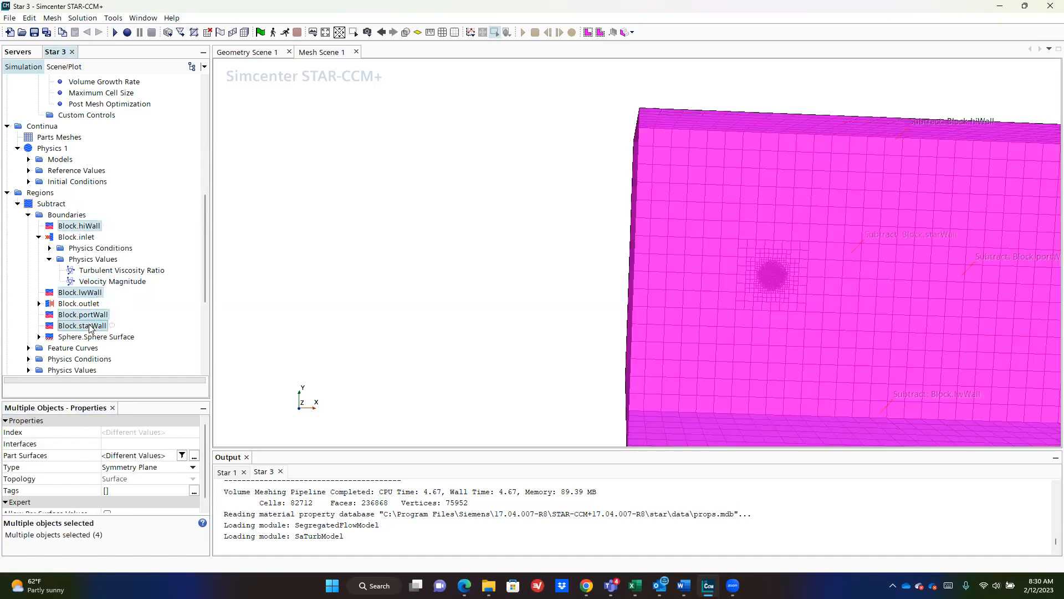
pyautogui.click(89, 337)
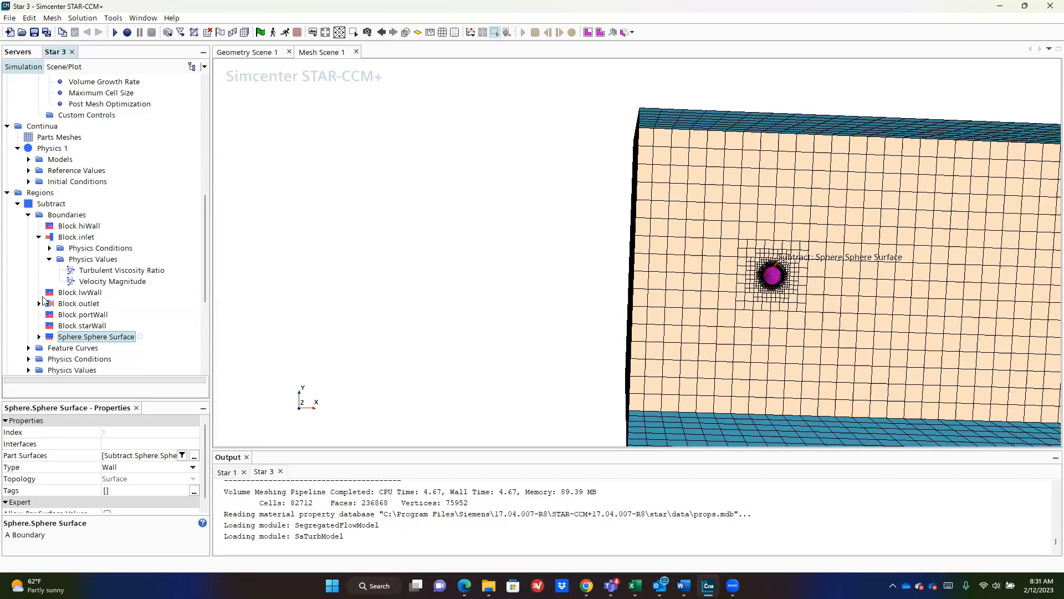
# - Inspect the Block.outlet boundary in the mesh scene, checking its type and its Pressure physics value
pyautogui.click(43, 300)
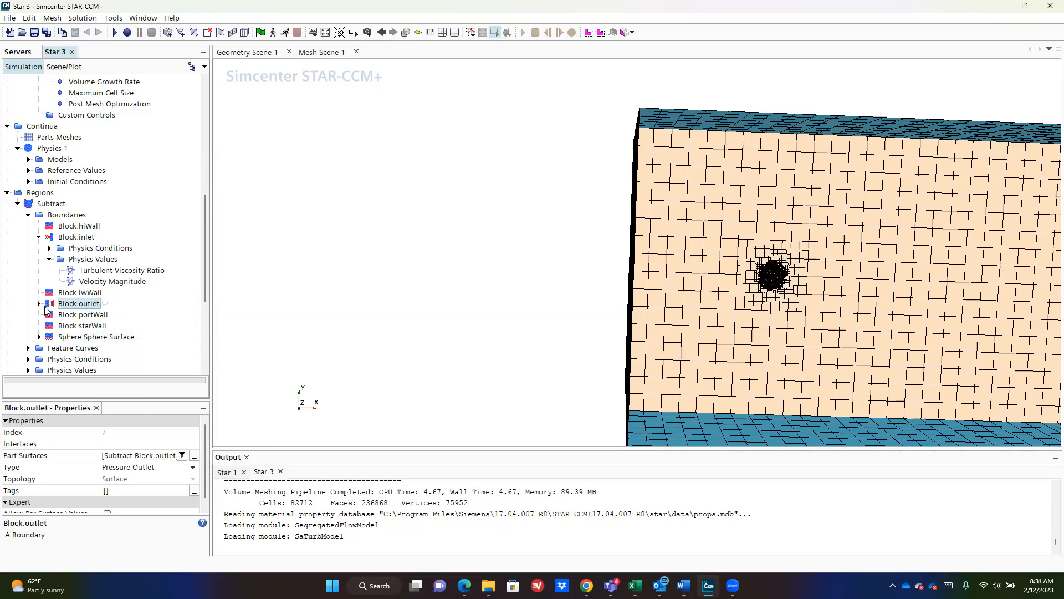
pyautogui.click(39, 303)
pyautogui.click(54, 326)
pyautogui.scroll(-4, 593, 296)
pyautogui.moveTo(696, 294); pyautogui.dragTo(825, 288)
pyautogui.click(77, 304)
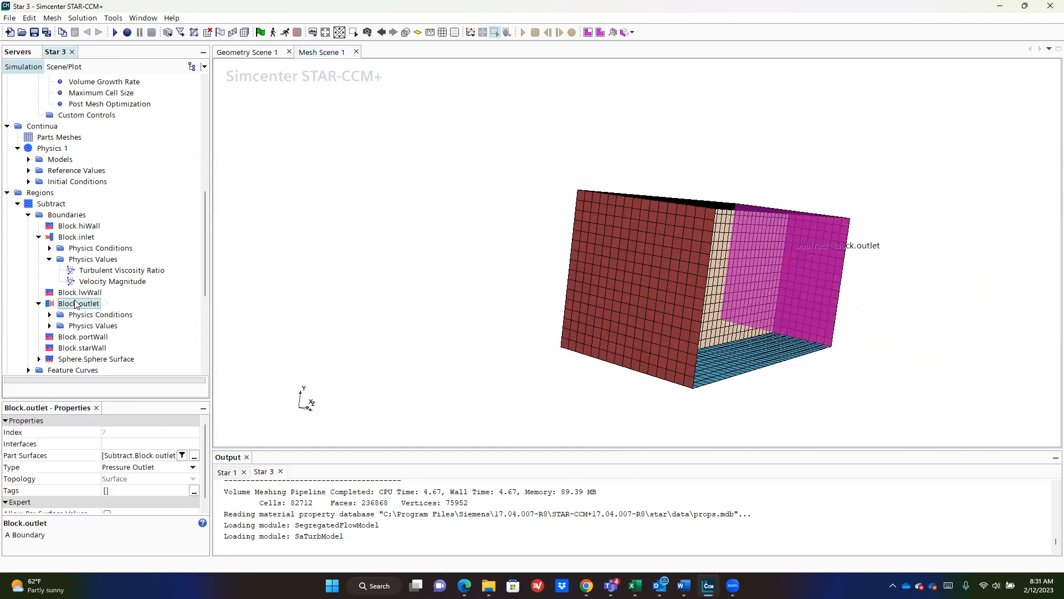
pyautogui.click(49, 326)
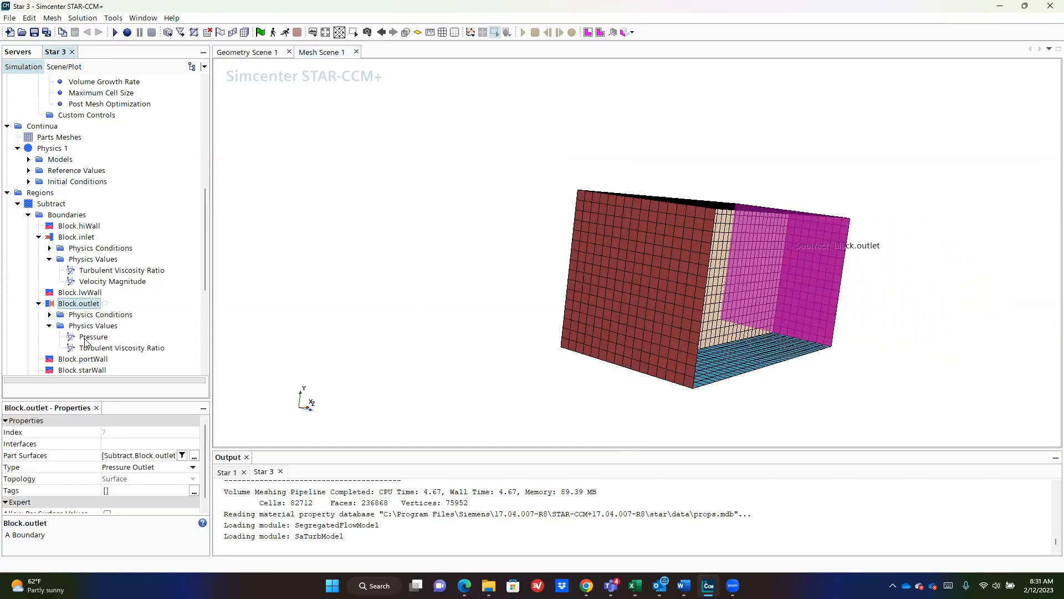
pyautogui.click(90, 337)
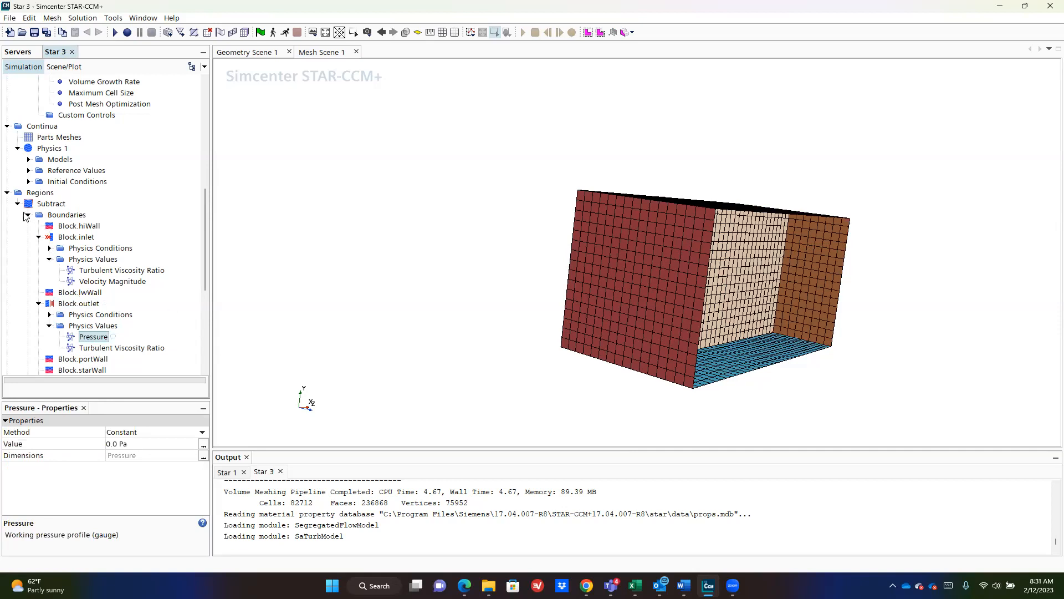
# - Collapse the region's boundaries and initialize the solution
pyautogui.click(28, 215)
pyautogui.moveTo(883, 322); pyautogui.dragTo(487, 295)
pyautogui.scroll(3, 539, 299)
pyautogui.moveTo(571, 292); pyautogui.dragTo(303, 120)
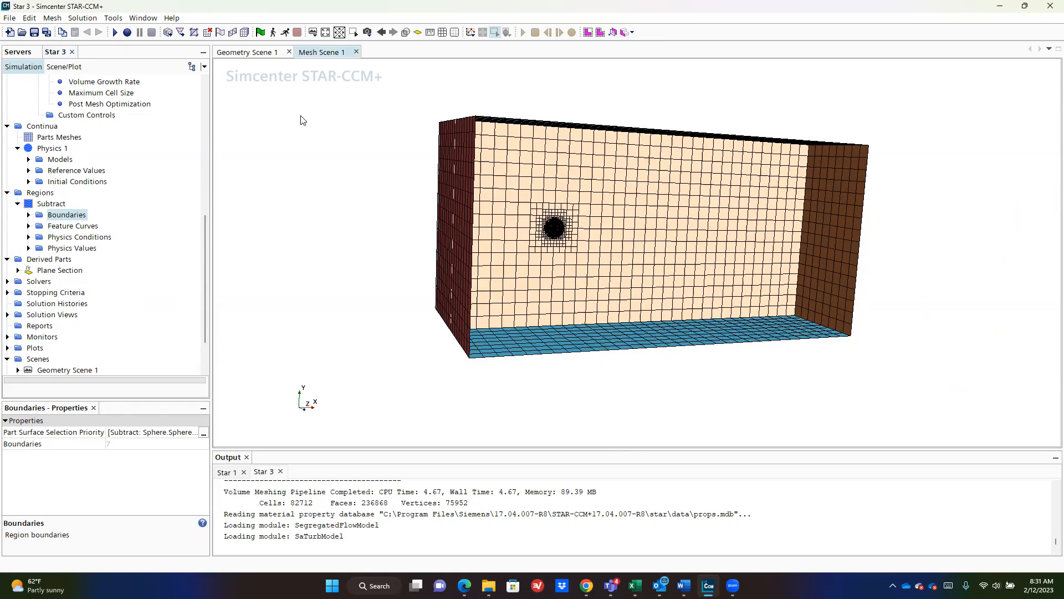
pyautogui.click(312, 33)
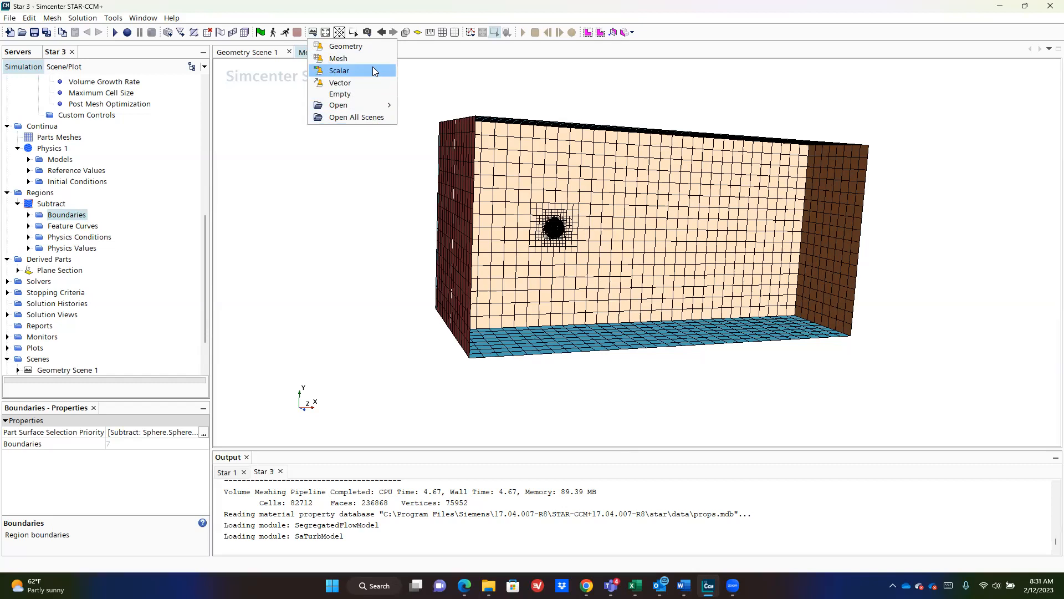
pyautogui.click(264, 78)
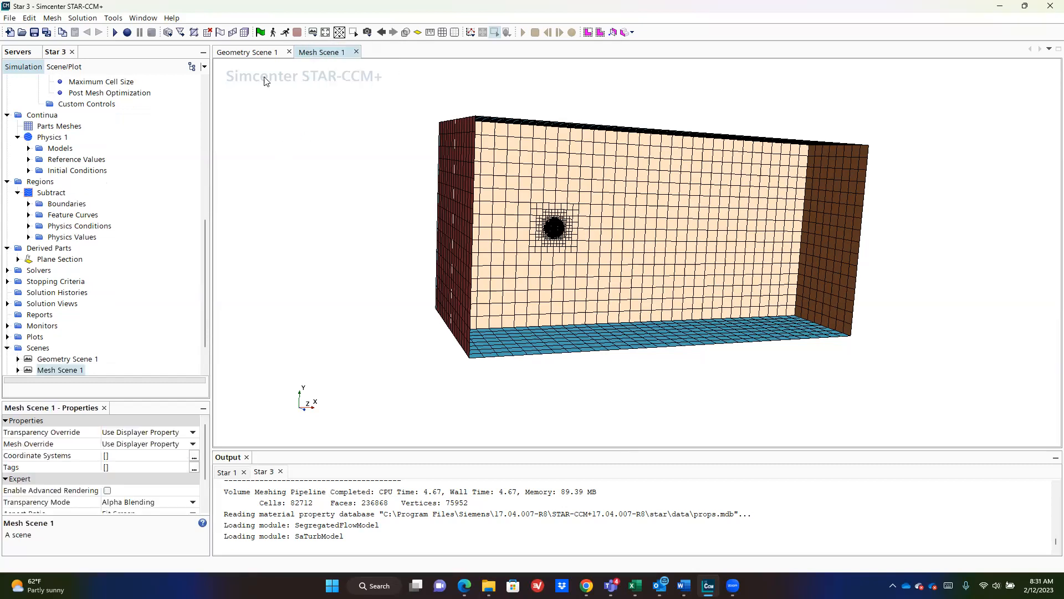
pyautogui.click(260, 33)
pyautogui.scroll(-1, 336, 410)
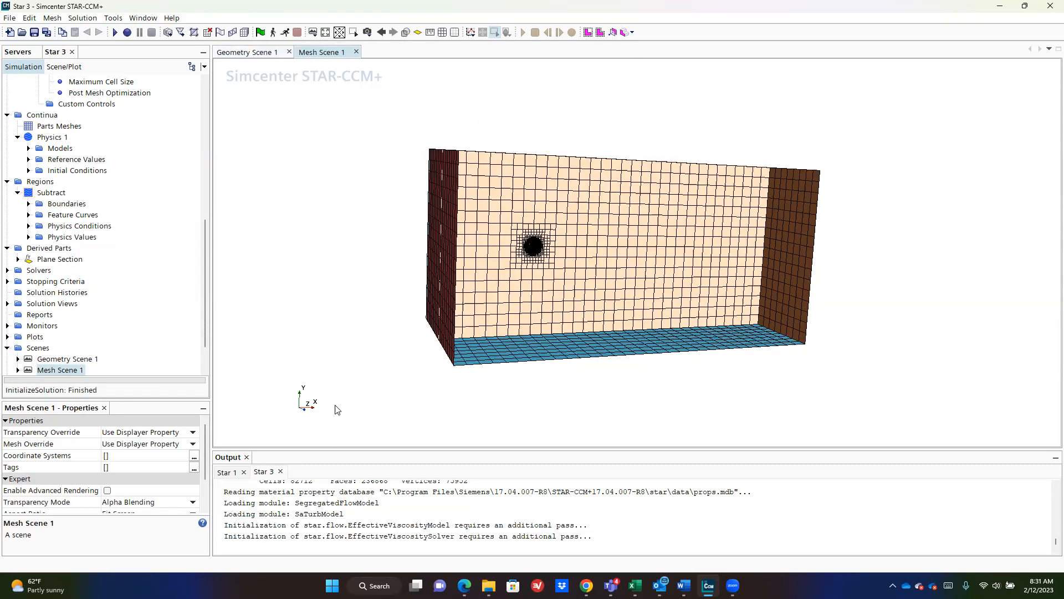
# - Review the Physics 1 initial conditions, including Turbulent Viscosity Ratio and Velocity
pyautogui.click(29, 171)
pyautogui.click(61, 172)
pyautogui.click(71, 183)
pyautogui.click(78, 202)
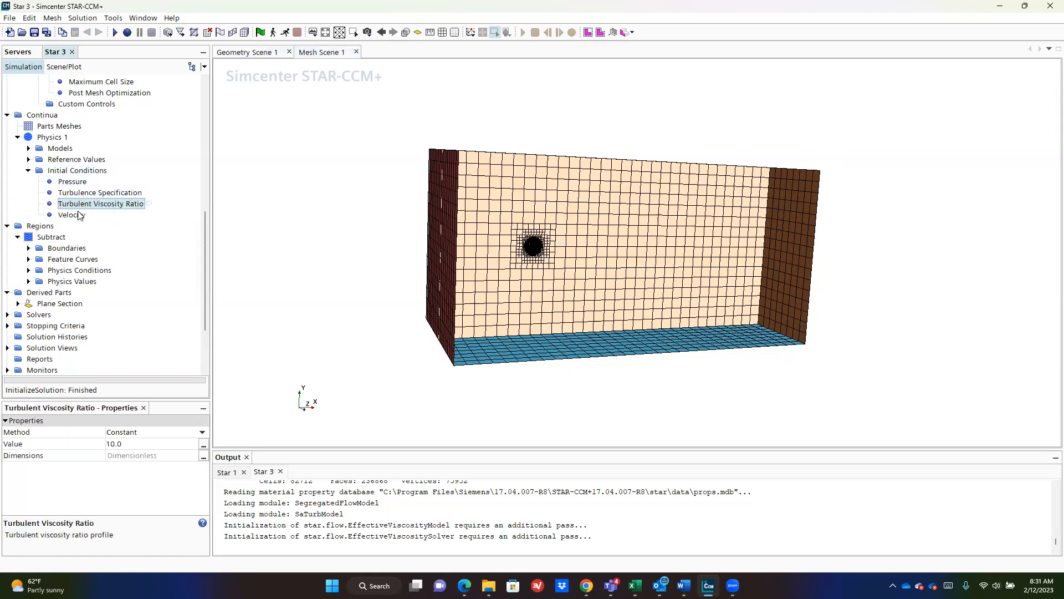
pyautogui.click(72, 215)
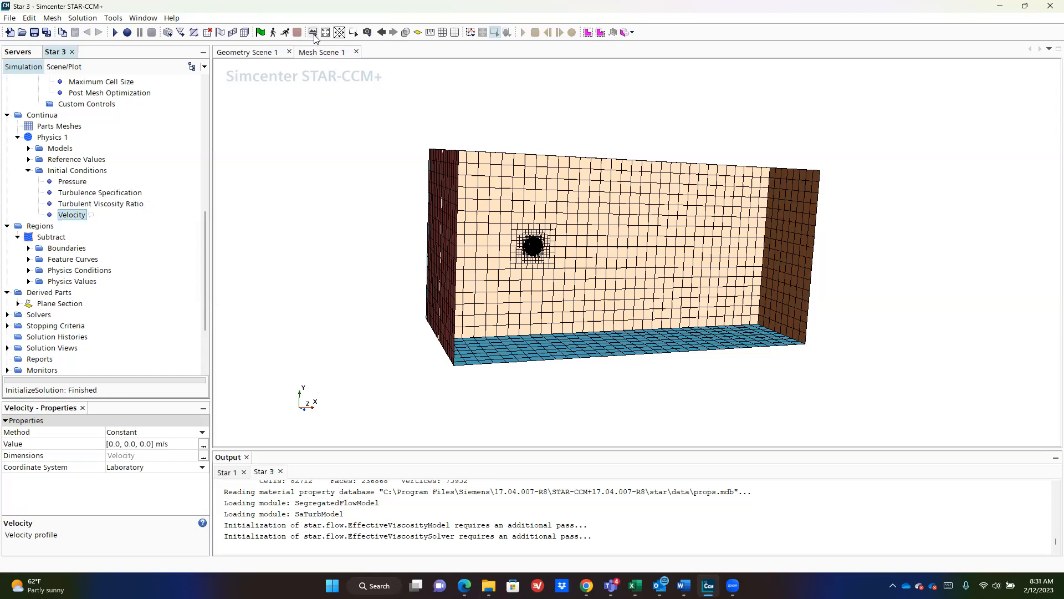
# - Create a scalar scene and turn the domain outline to an oblique view
pyautogui.click(313, 37)
pyautogui.click(325, 72)
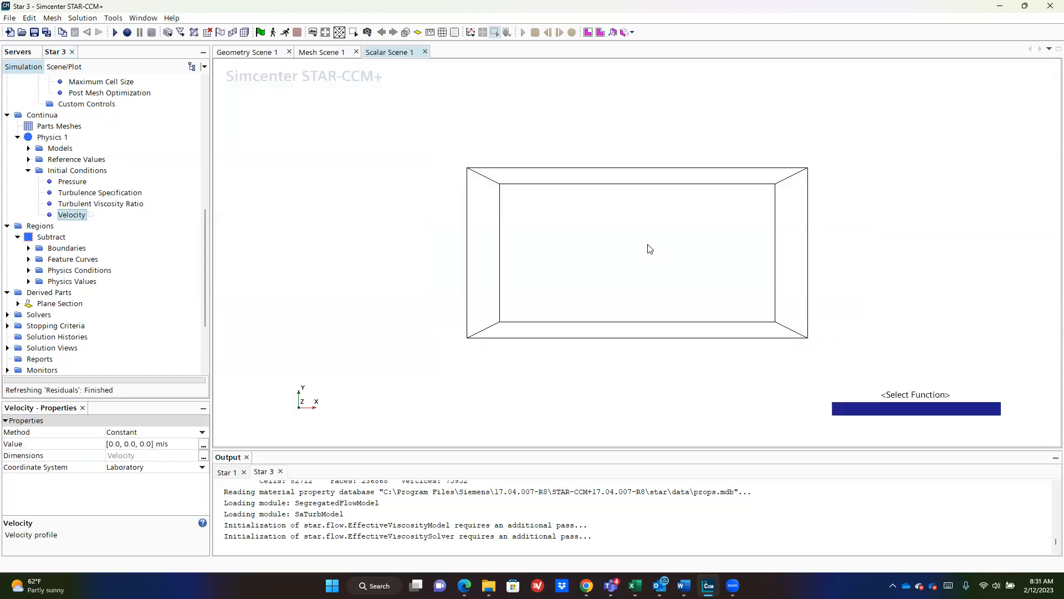
pyautogui.moveTo(347, 205); pyautogui.dragTo(488, 216)
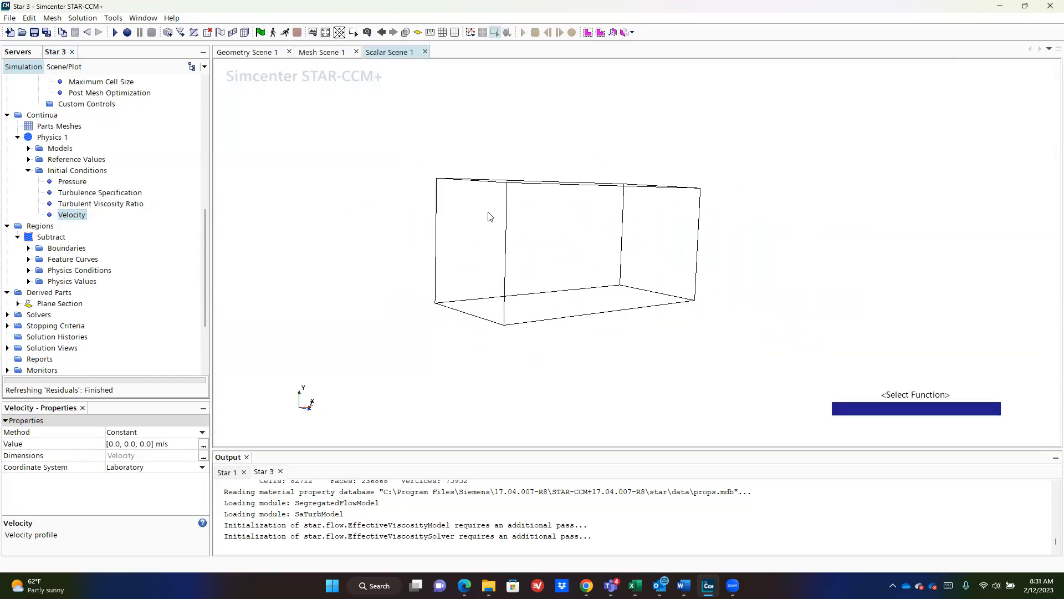
# - Add the Plane Section derived part to the Scalar 1 displayer of the scalar scene
pyautogui.click(64, 67)
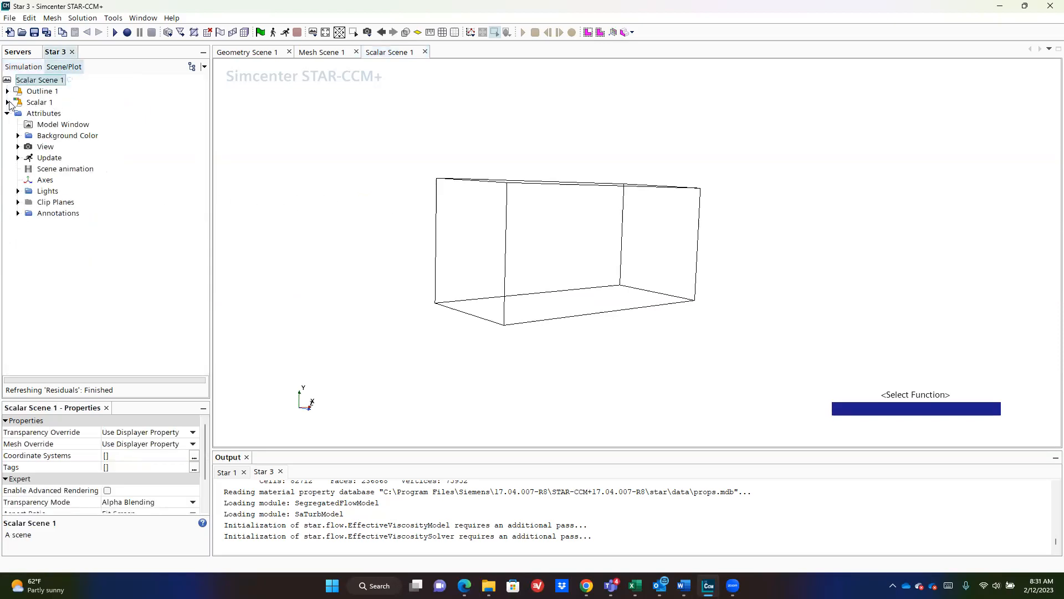
pyautogui.click(7, 102)
pyautogui.click(39, 102)
pyautogui.click(46, 113)
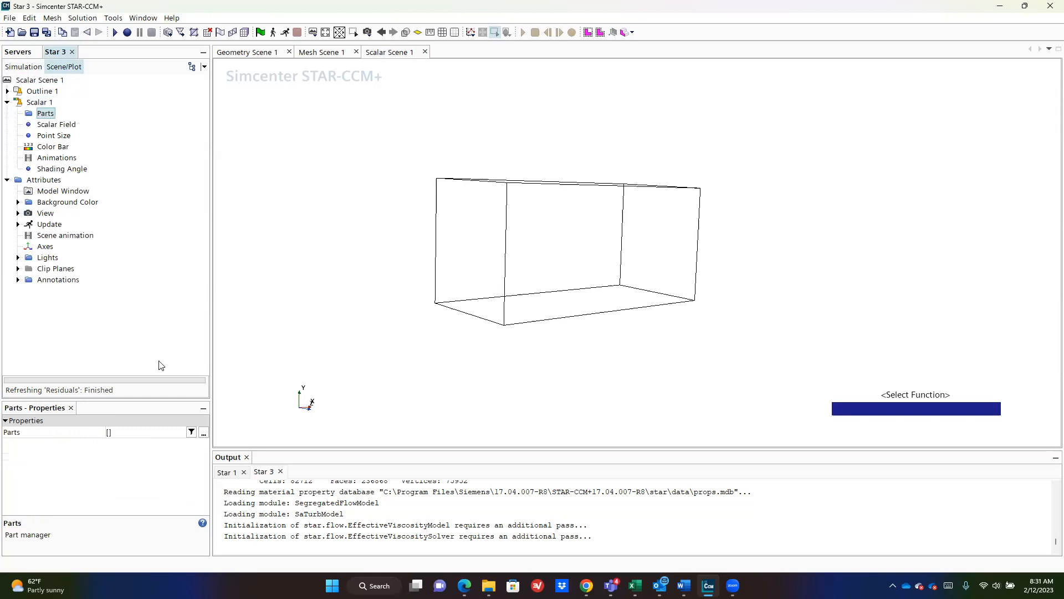
pyautogui.click(204, 432)
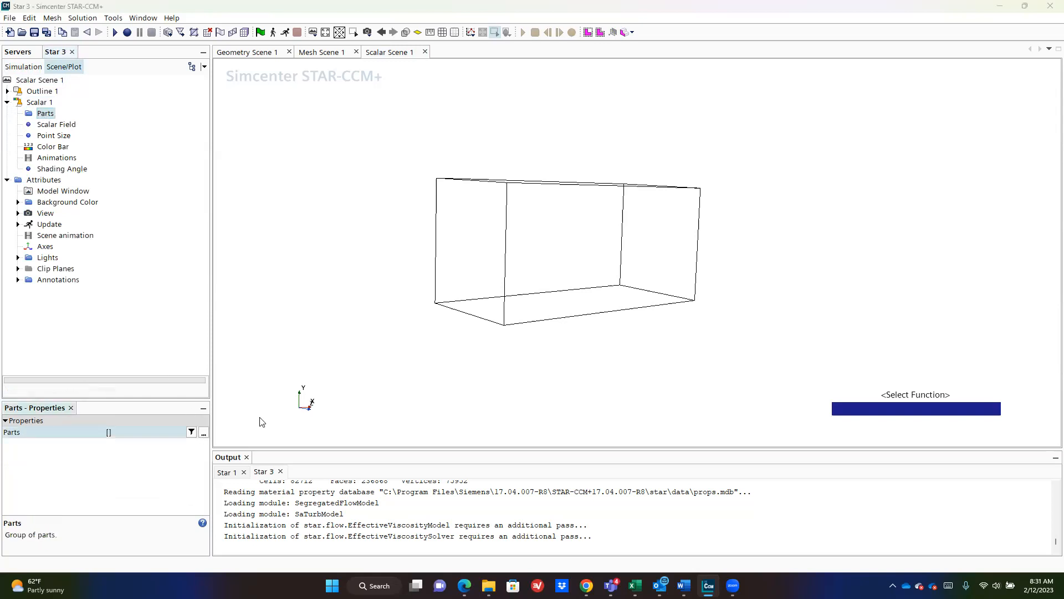
pyautogui.click(397, 193)
pyautogui.click(396, 192)
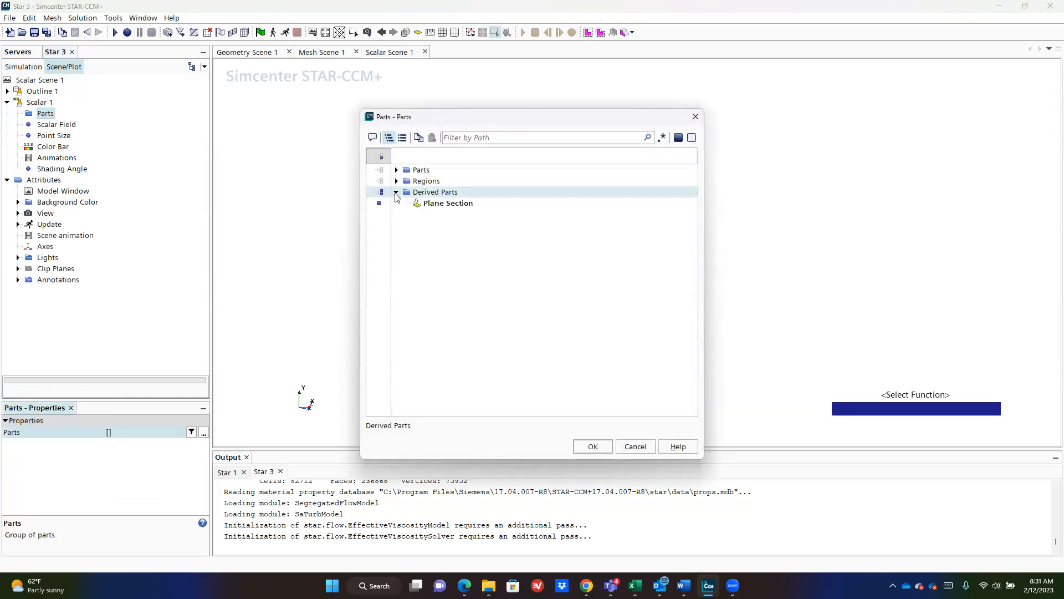
pyautogui.click(604, 450)
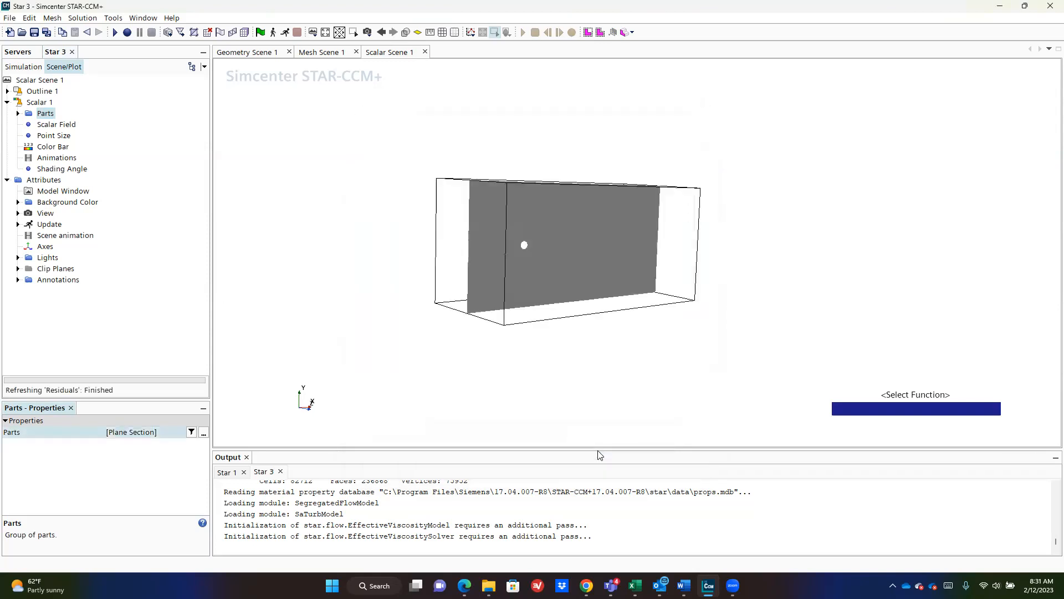
# - Colour the plane section in the scalar scene by the Velocity: Magnitude field function
pyautogui.doubleClick(901, 410)
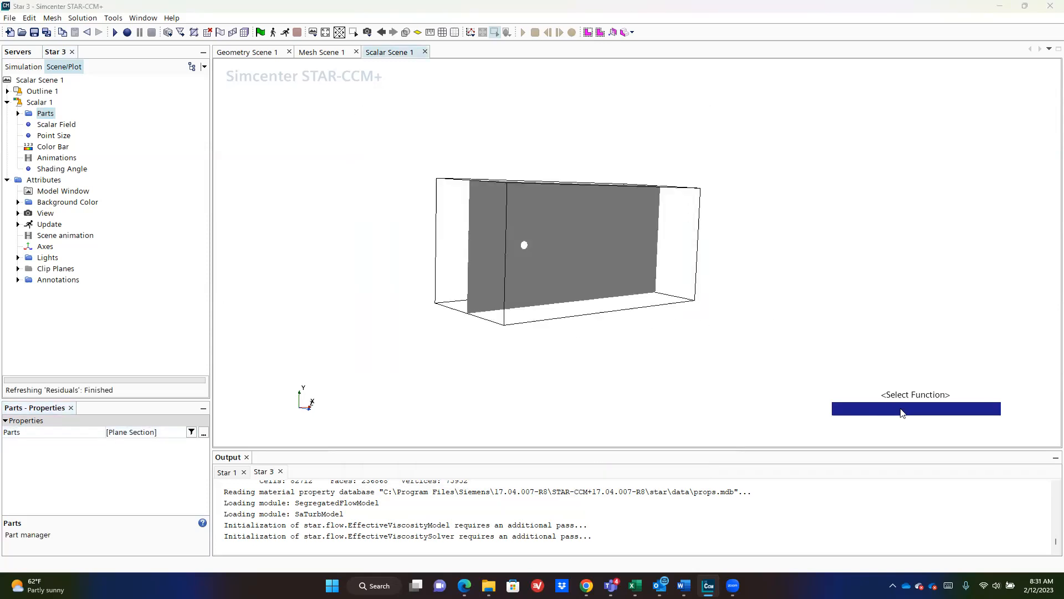
pyautogui.write('ve')
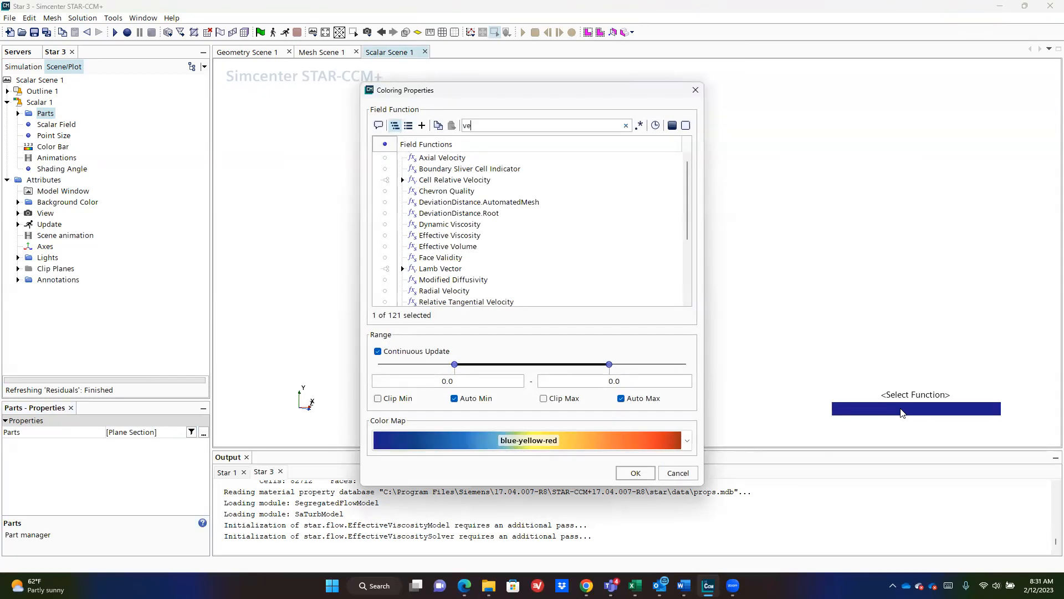
pyautogui.click(550, 191)
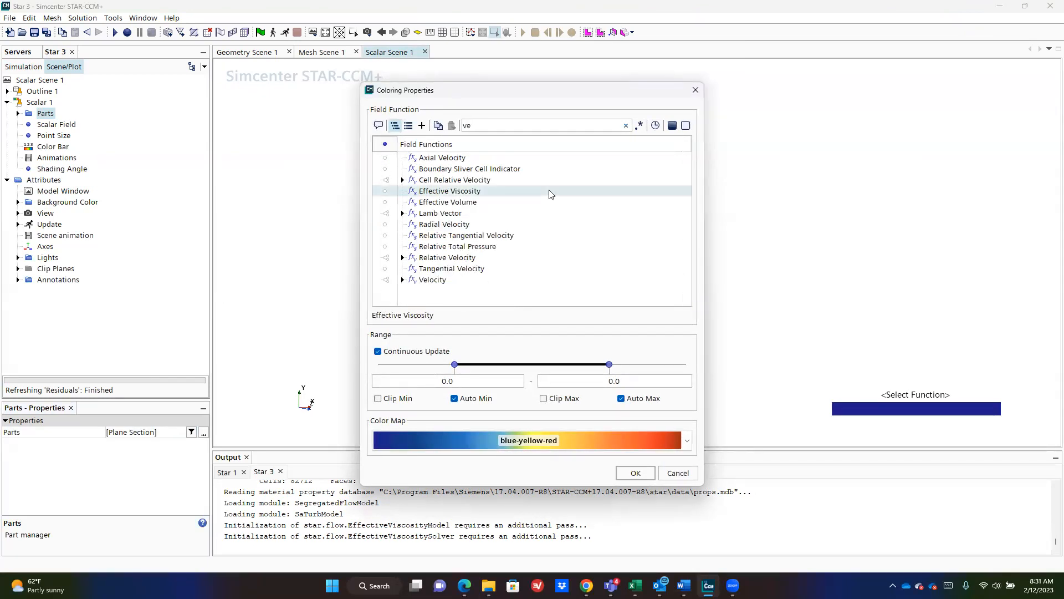
pyautogui.click(404, 281)
pyautogui.click(413, 288)
pyautogui.click(438, 289)
pyautogui.click(636, 473)
pyautogui.click(806, 254)
pyautogui.scroll(3, 575, 223)
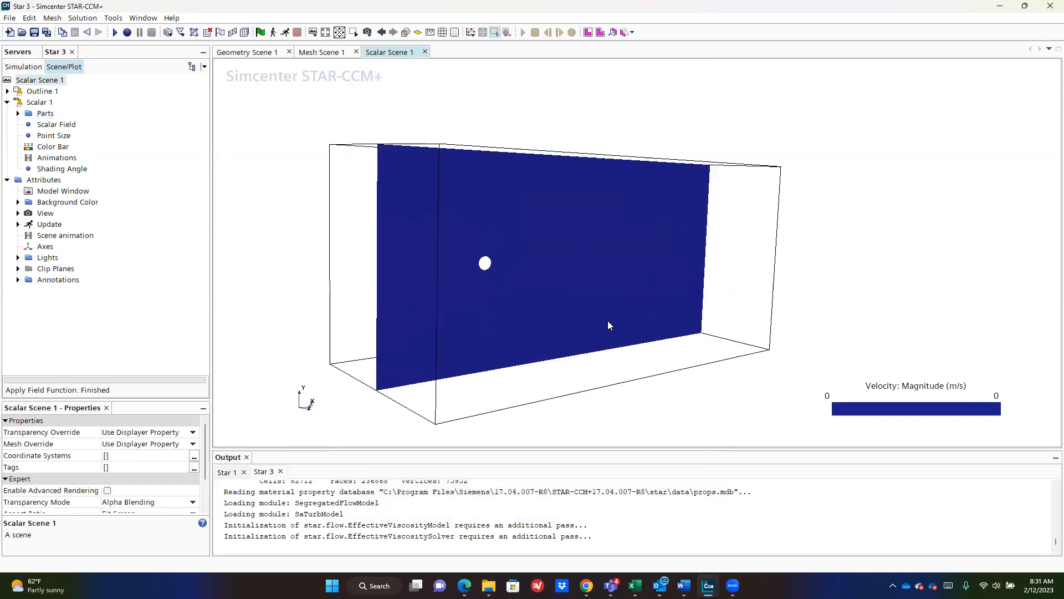
pyautogui.moveTo(668, 276); pyautogui.dragTo(546, 301)
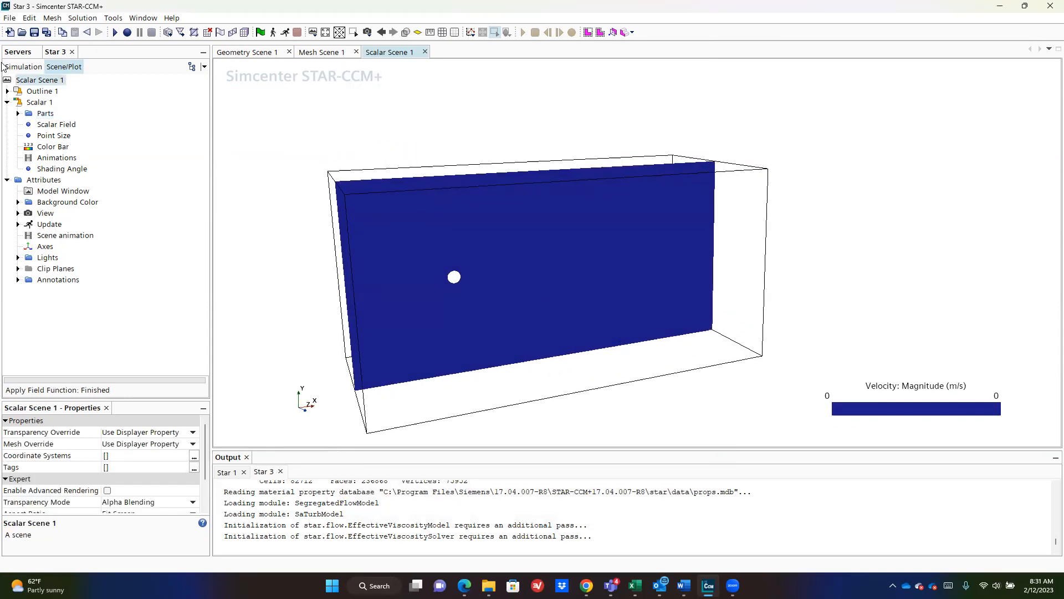
# - Set the Physics 1 initial-condition velocity to [20.0, 0.0, 0.0] m/s
pyautogui.click(23, 67)
pyautogui.click(75, 137)
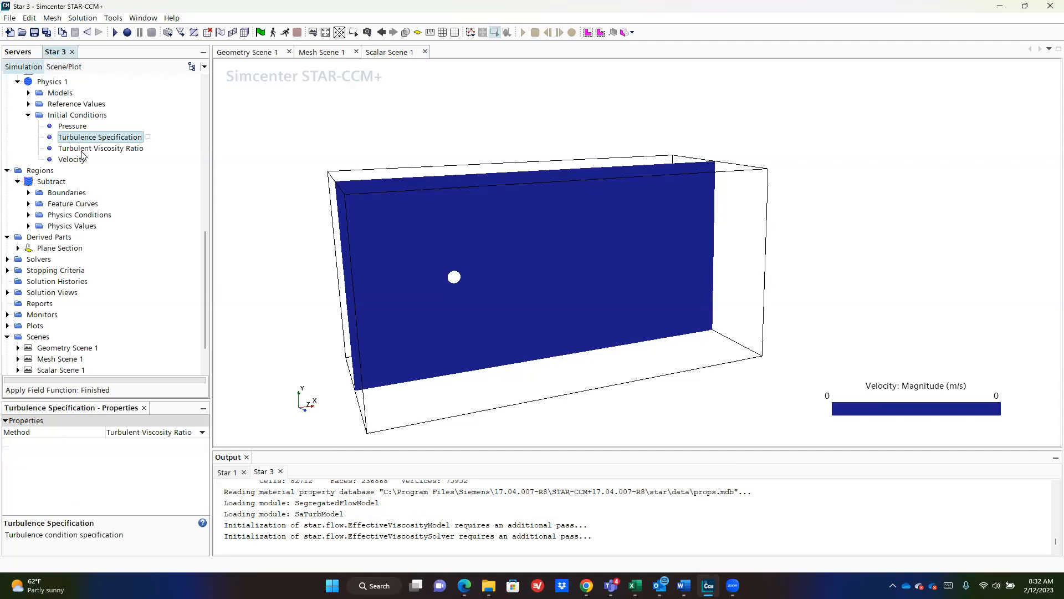
pyautogui.click(78, 159)
pyautogui.click(132, 446)
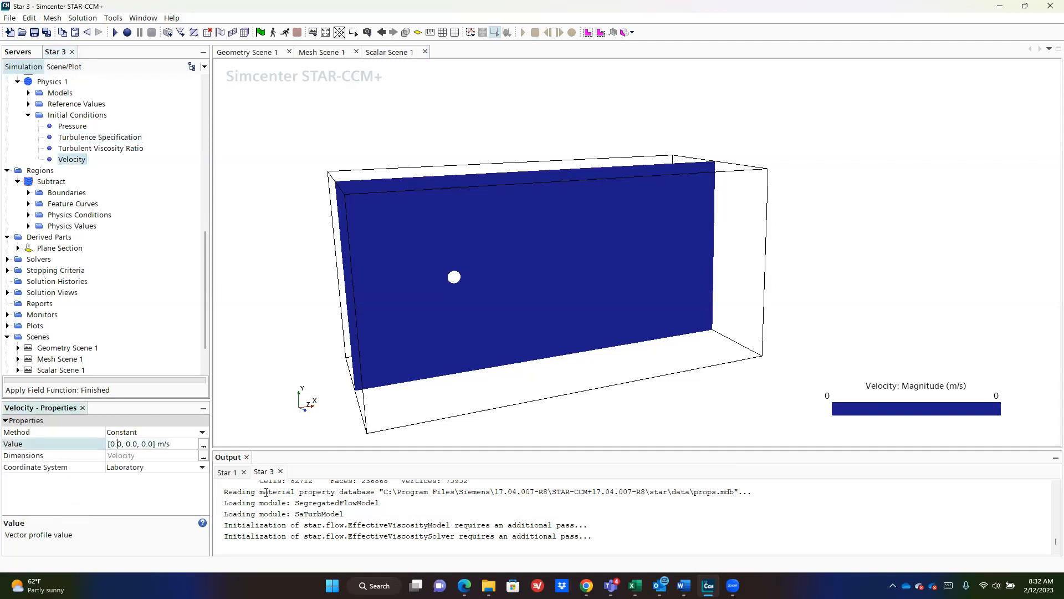
pyautogui.write('2')
pyautogui.press('Return')
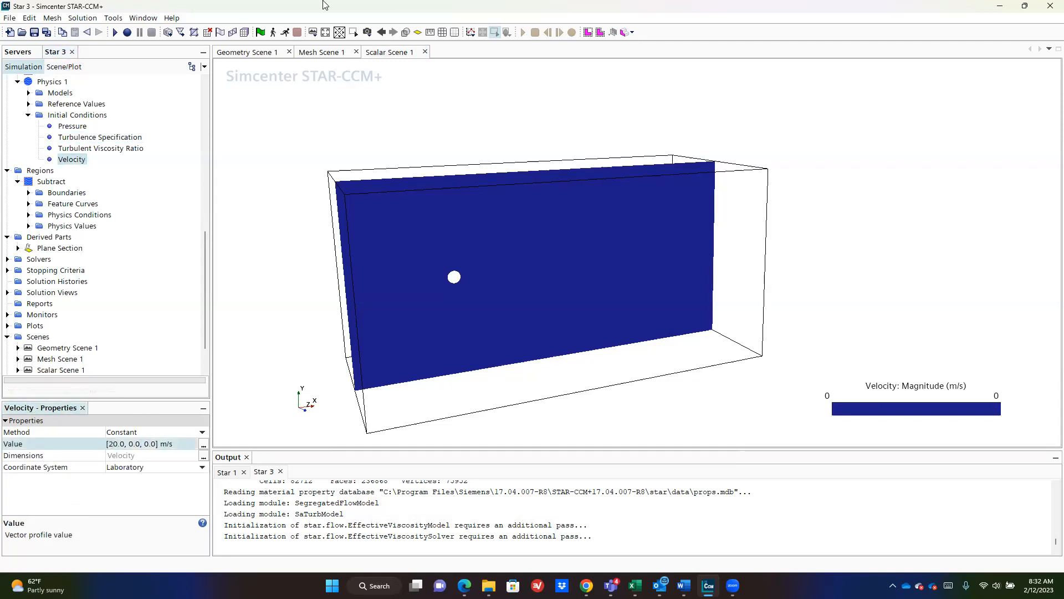
# - Clear the solution's history and fields without resetting the mesh, and initialize the solution again
pyautogui.click(82, 18)
pyautogui.click(95, 27)
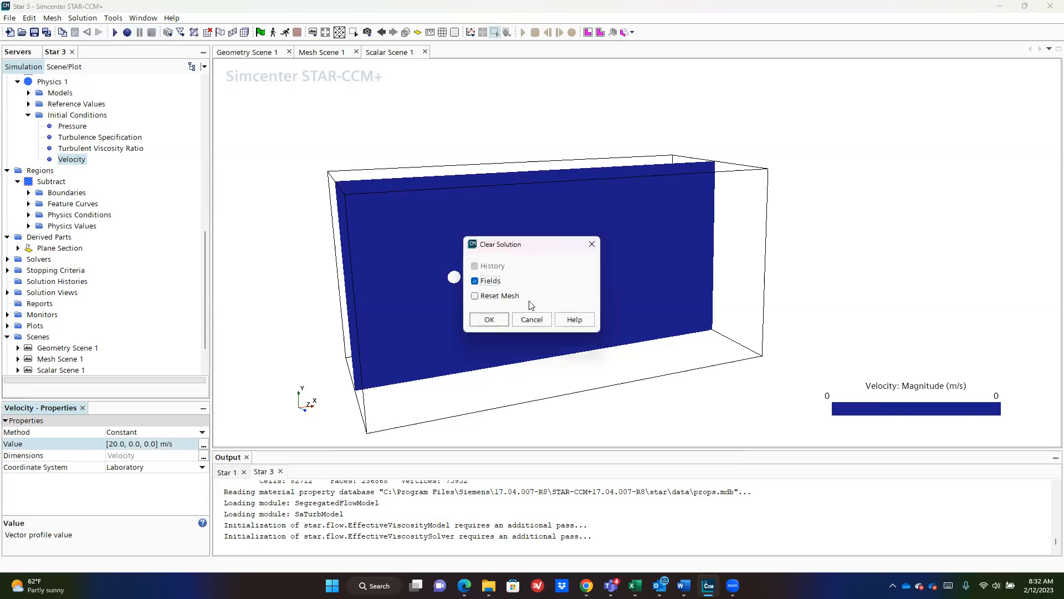
pyautogui.click(489, 320)
pyautogui.click(261, 32)
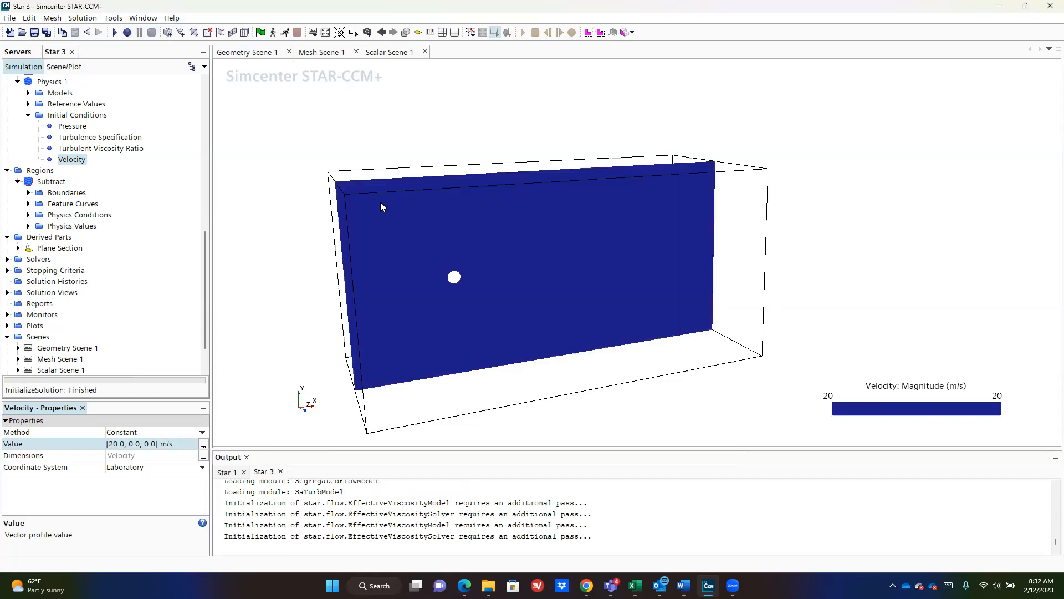
pyautogui.moveTo(391, 244); pyautogui.dragTo(622, 298)
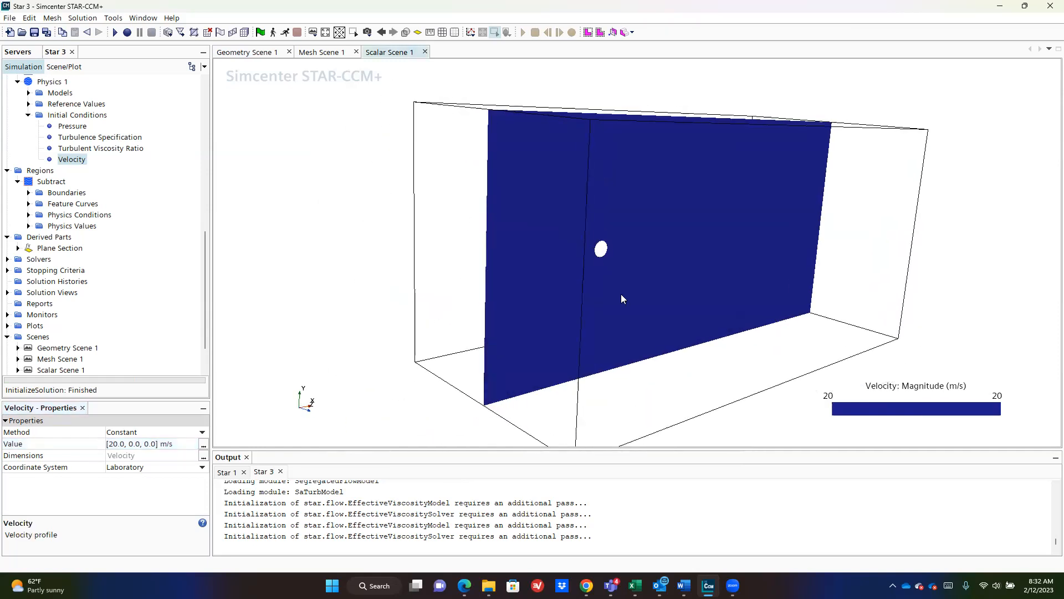
# - Add the Sphere Surface boundary of the Subtract region to the scalar scene with a new Scalar displayer
pyautogui.click(28, 193)
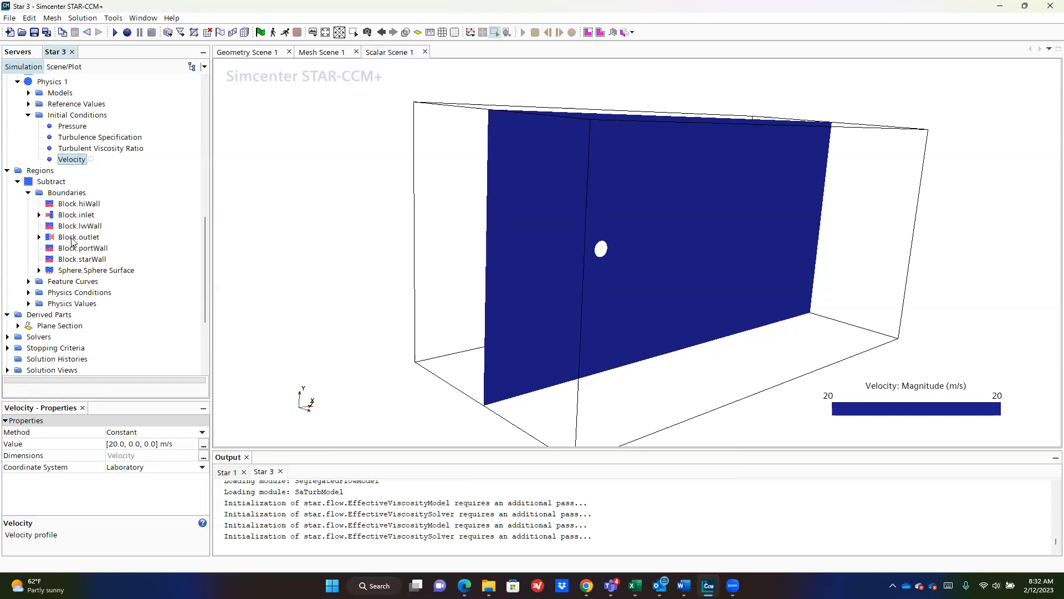
pyautogui.moveTo(72, 270); pyautogui.dragTo(337, 249)
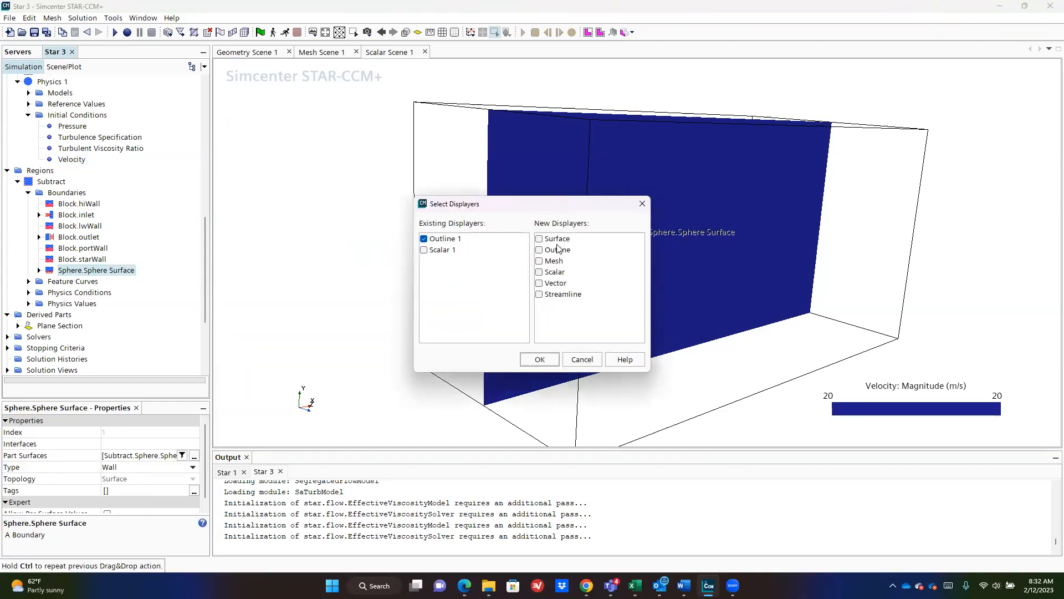
pyautogui.click(554, 272)
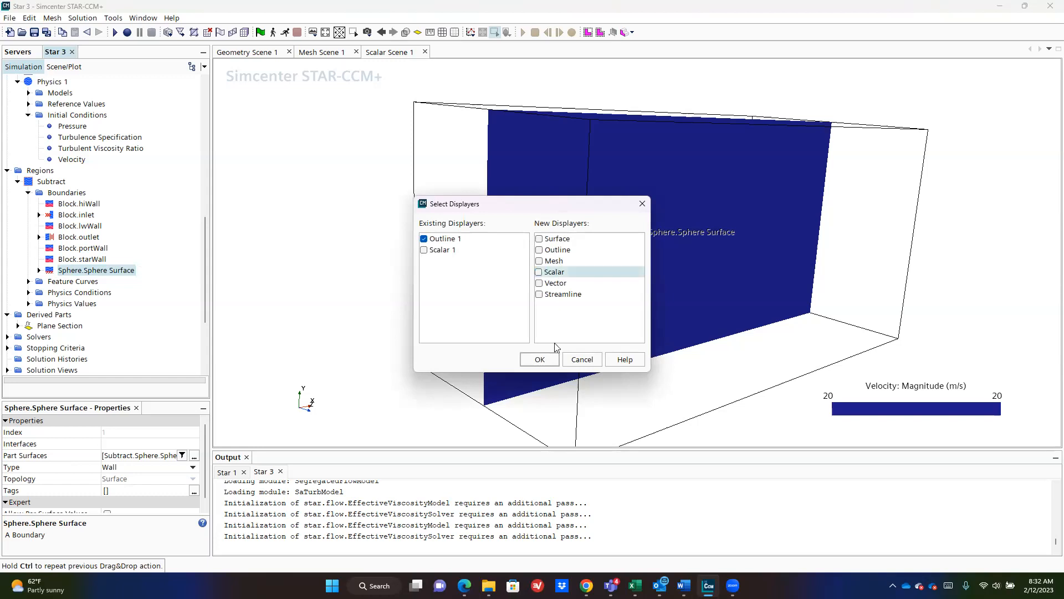
pyautogui.click(543, 361)
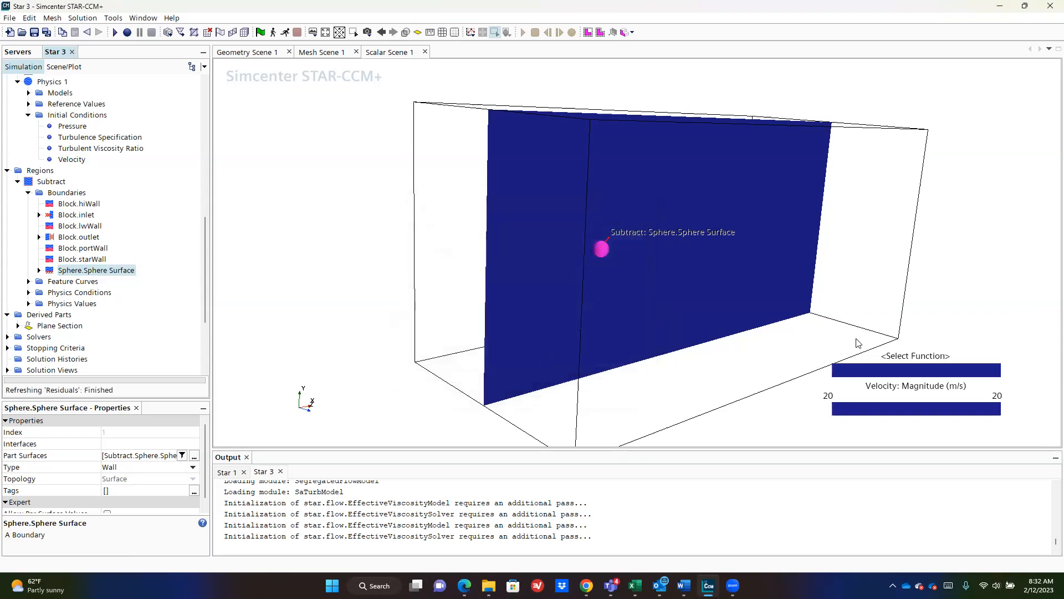
# - Colour the sphere surface's new scalar displayer by the Pressure Coefficient field function
pyautogui.doubleClick(924, 369)
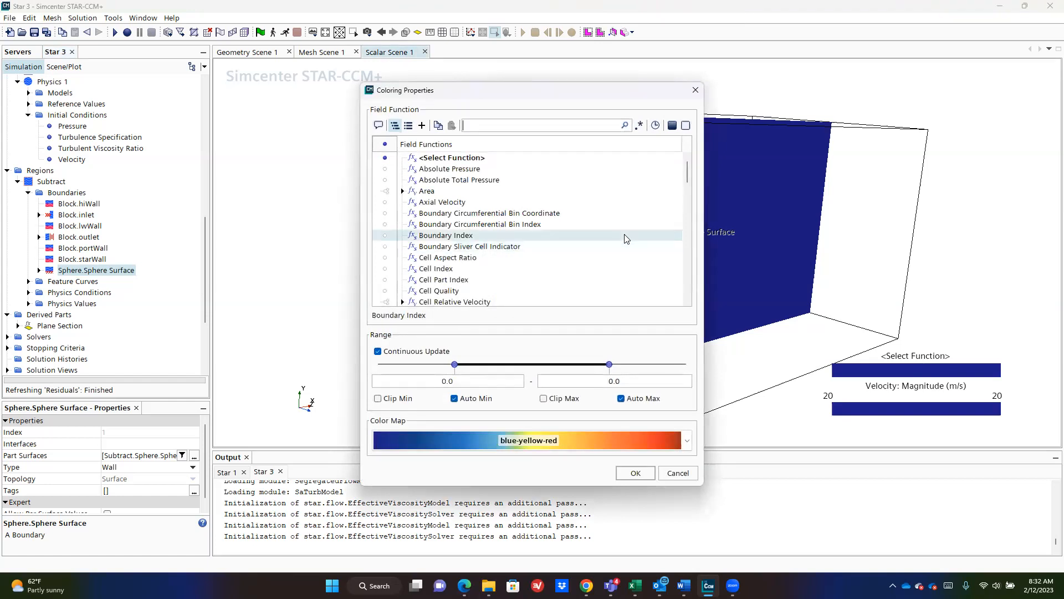
pyautogui.write('pres')
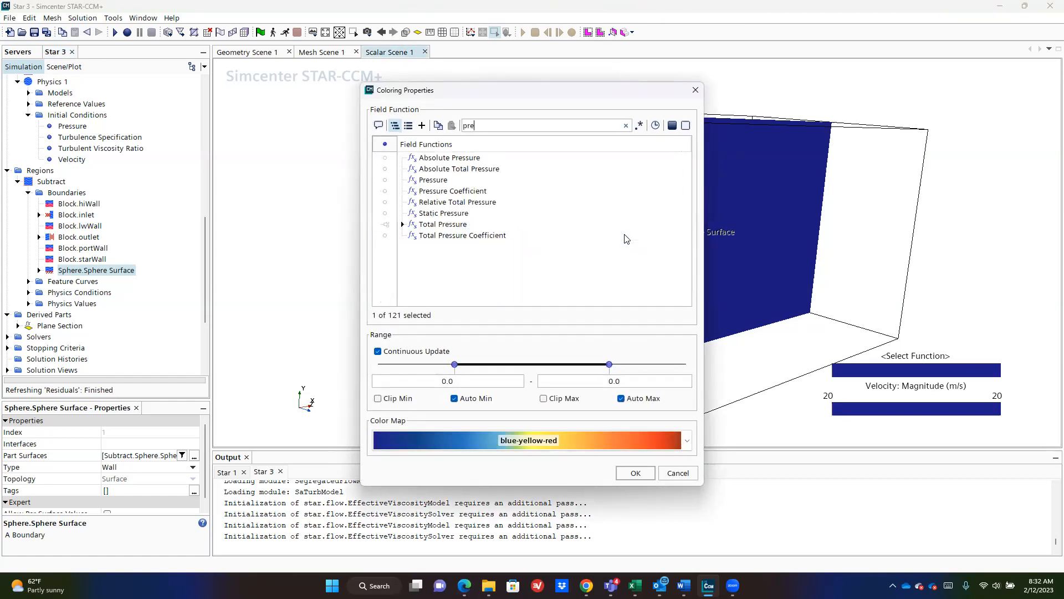
pyautogui.click(480, 191)
pyautogui.click(636, 473)
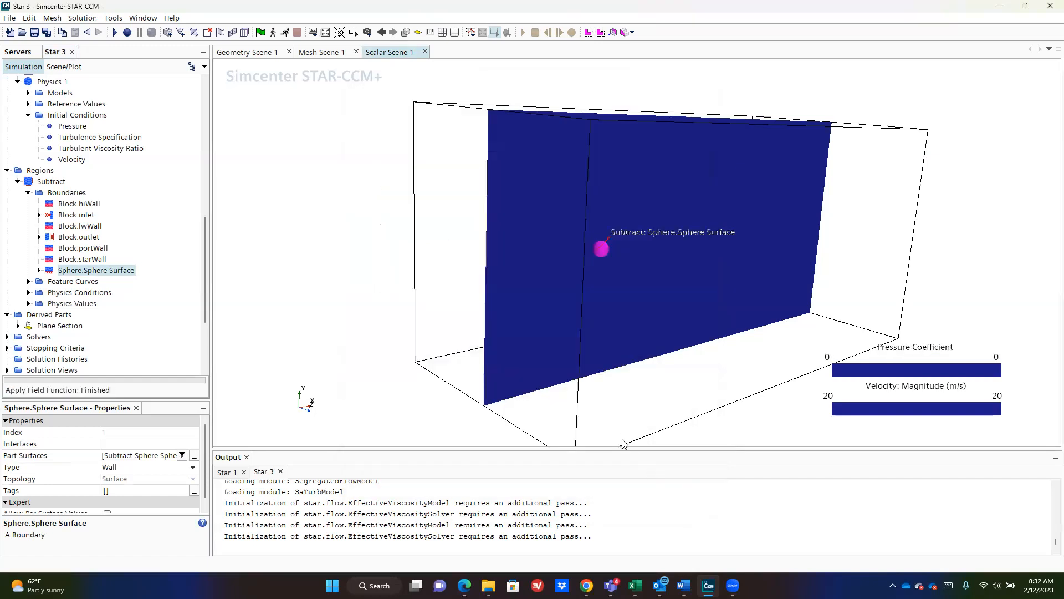
pyautogui.scroll(4, 885, 276)
pyautogui.click(719, 302)
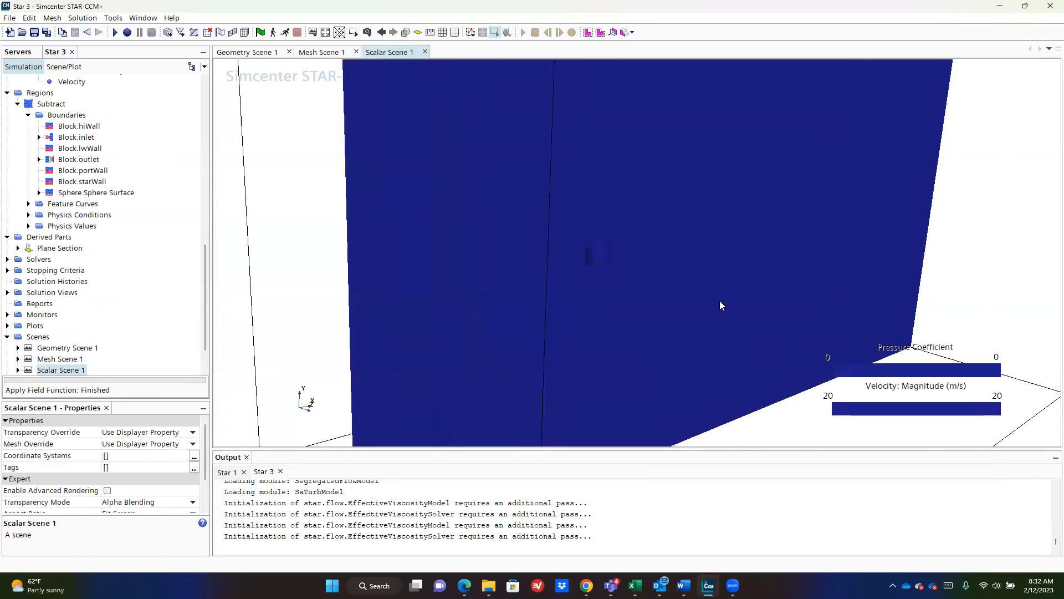
# - Set the reference density of the Pressure Coefficient field function to 1.18 kg/m^3
pyautogui.scroll(-4, 97, 237)
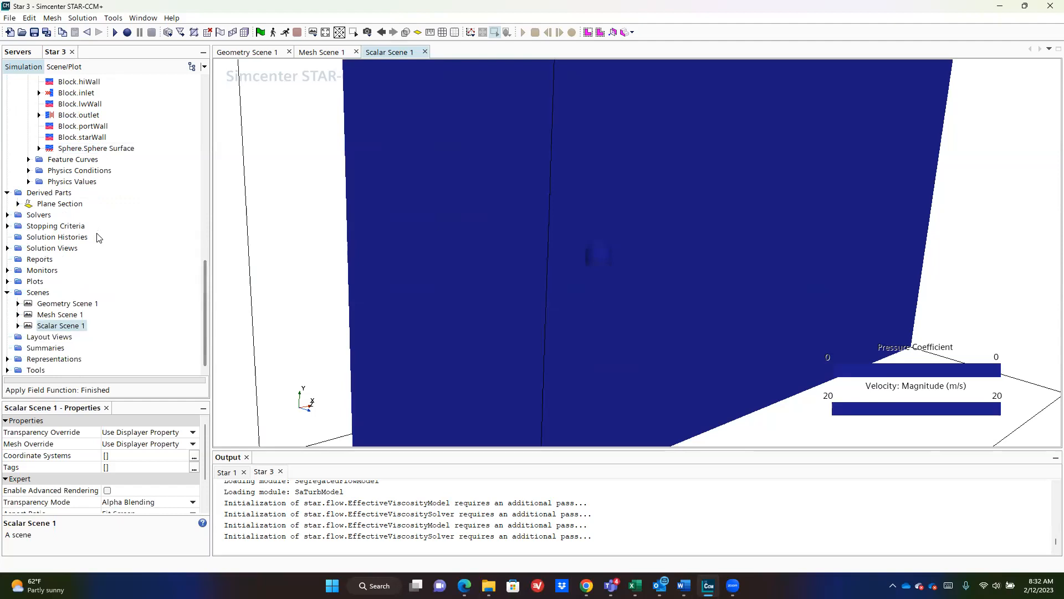
pyautogui.click(7, 370)
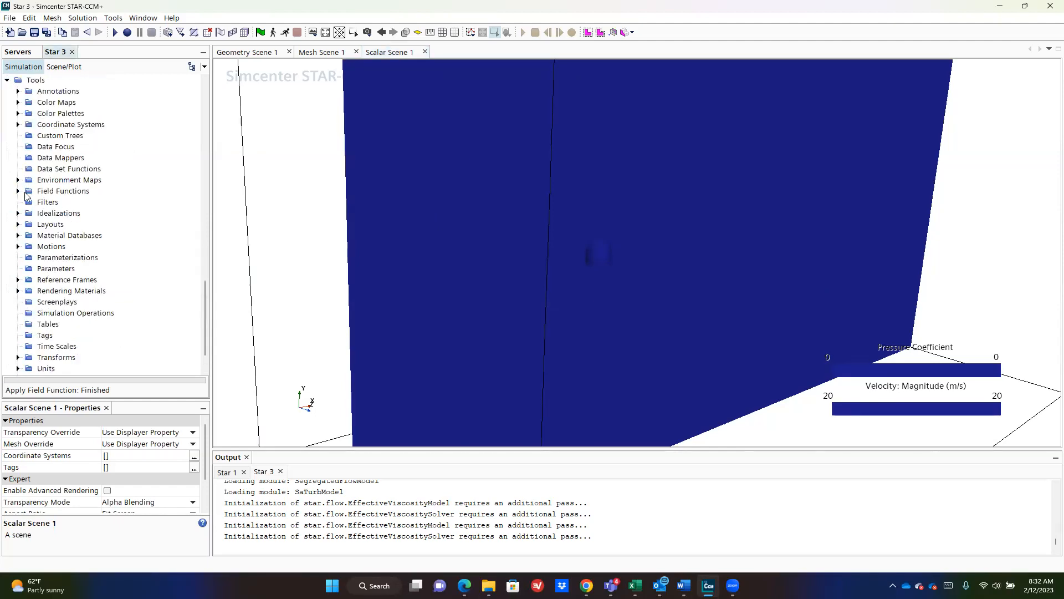
pyautogui.click(18, 191)
pyautogui.scroll(-11, 62, 271)
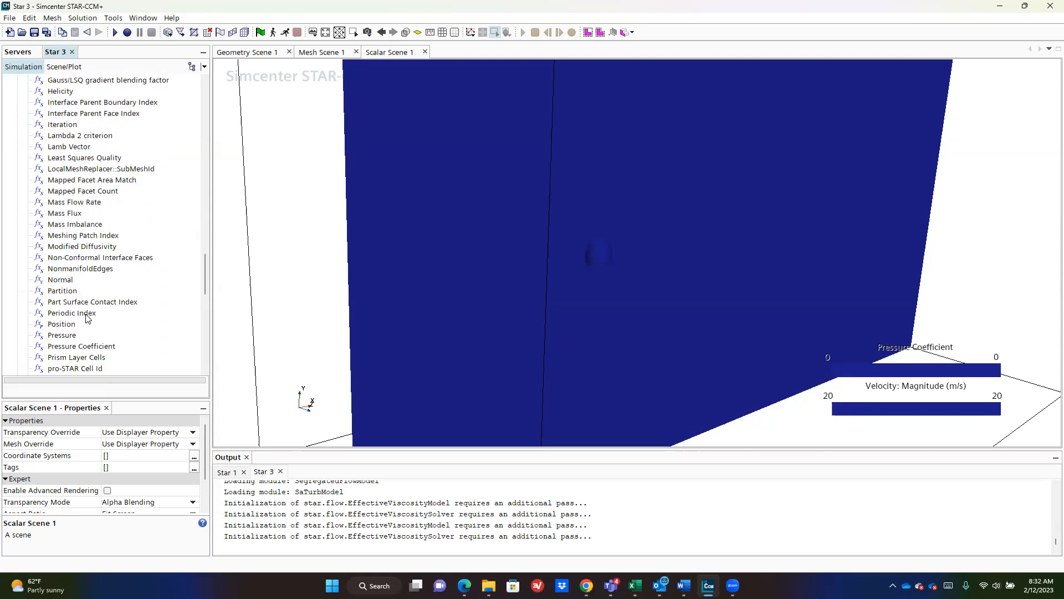
pyautogui.click(81, 347)
pyautogui.click(173, 468)
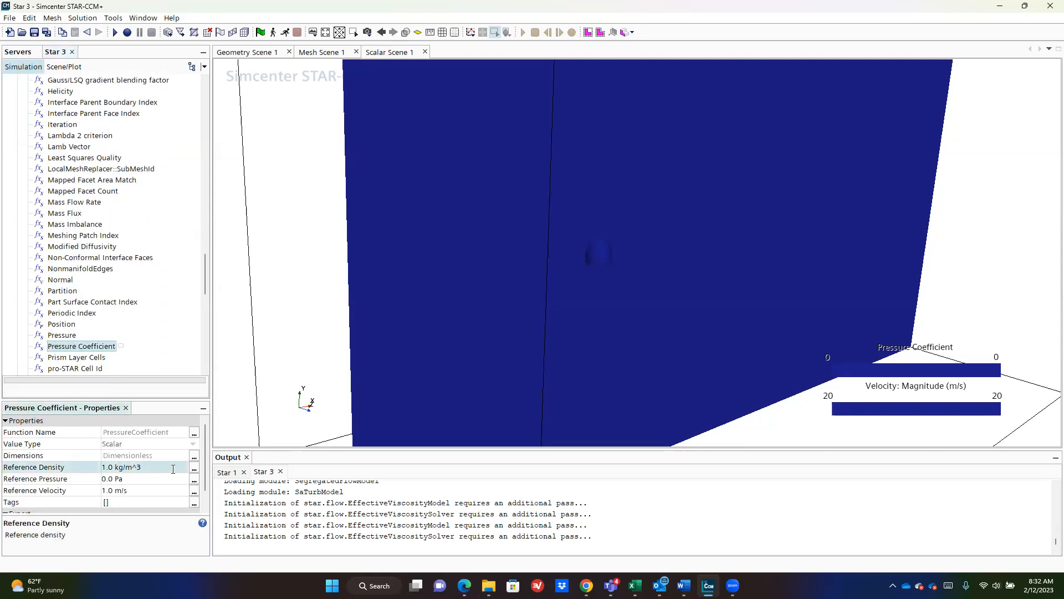
pyautogui.write('1.1')
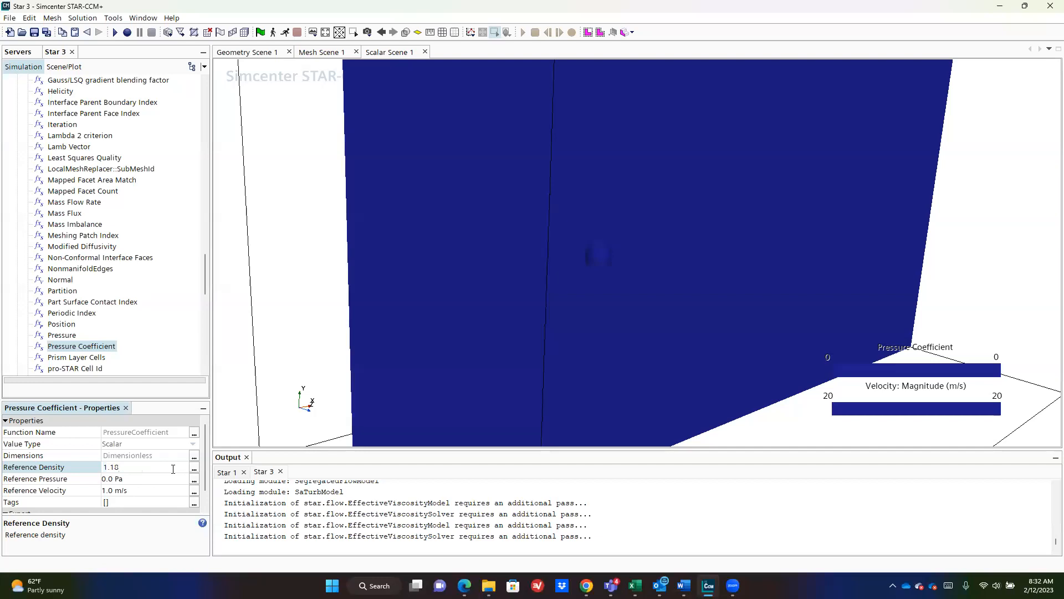
pyautogui.write('8')
pyautogui.press('Return')
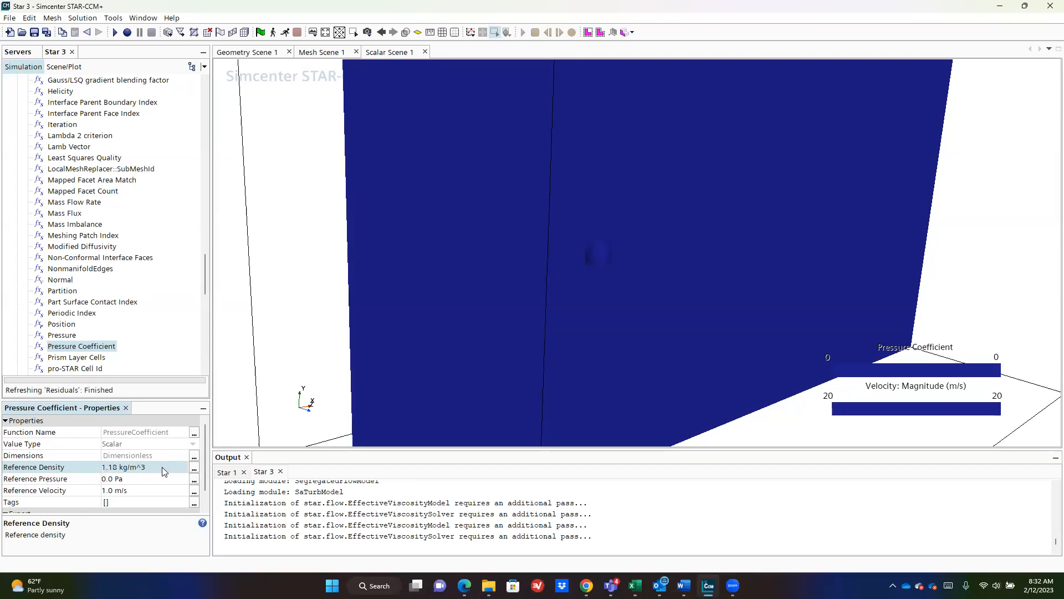
# - Set the reference velocity of the Pressure Coefficient field function to 20 m/s
pyautogui.click(149, 490)
pyautogui.hotkey('ctrl', 'a')
pyautogui.write('2')
pyautogui.press('Return')
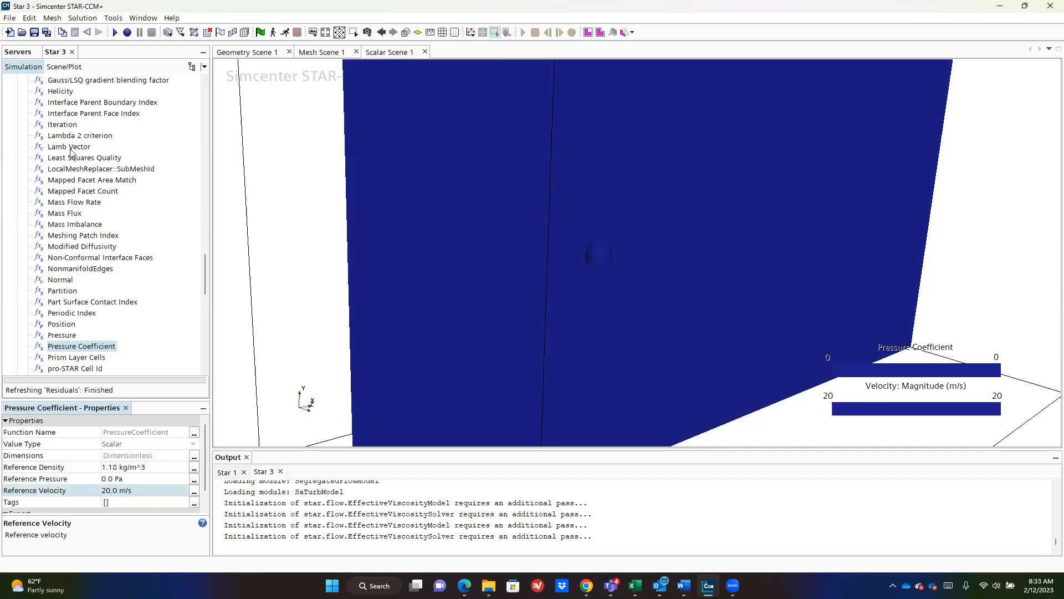
# - Copy the constant density value from Air's material properties in the Physics 1 Gas model
pyautogui.scroll(15, 102, 169)
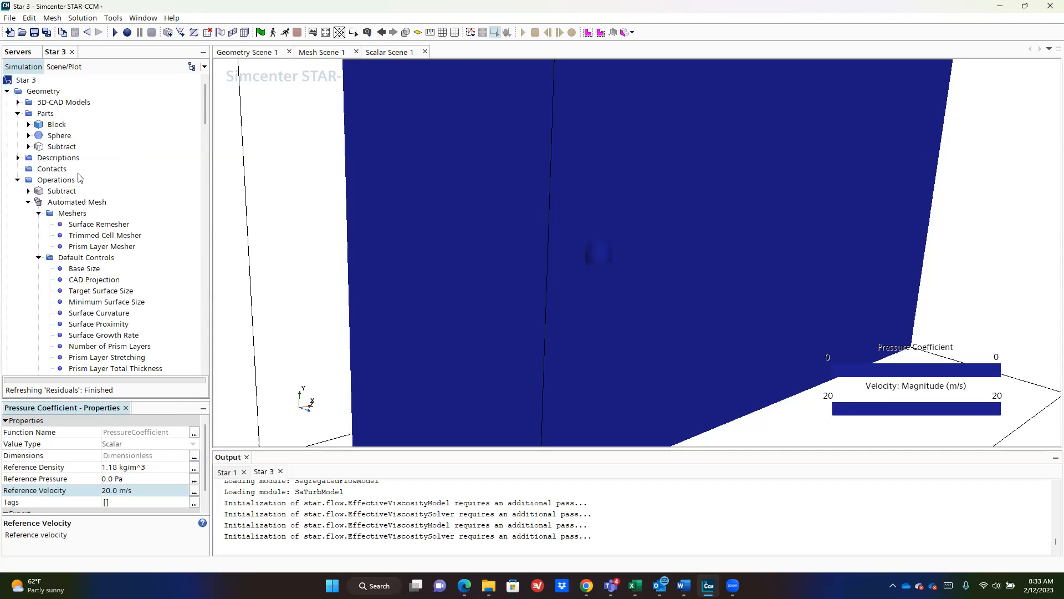
pyautogui.scroll(-3, 80, 194)
pyautogui.scroll(-3, 50, 355)
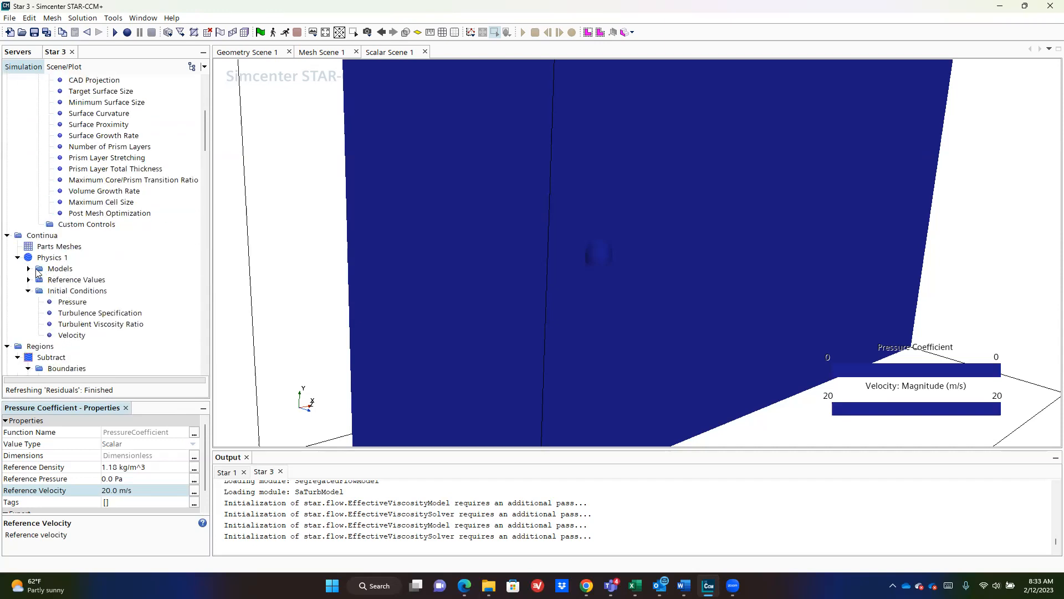
pyautogui.click(27, 269)
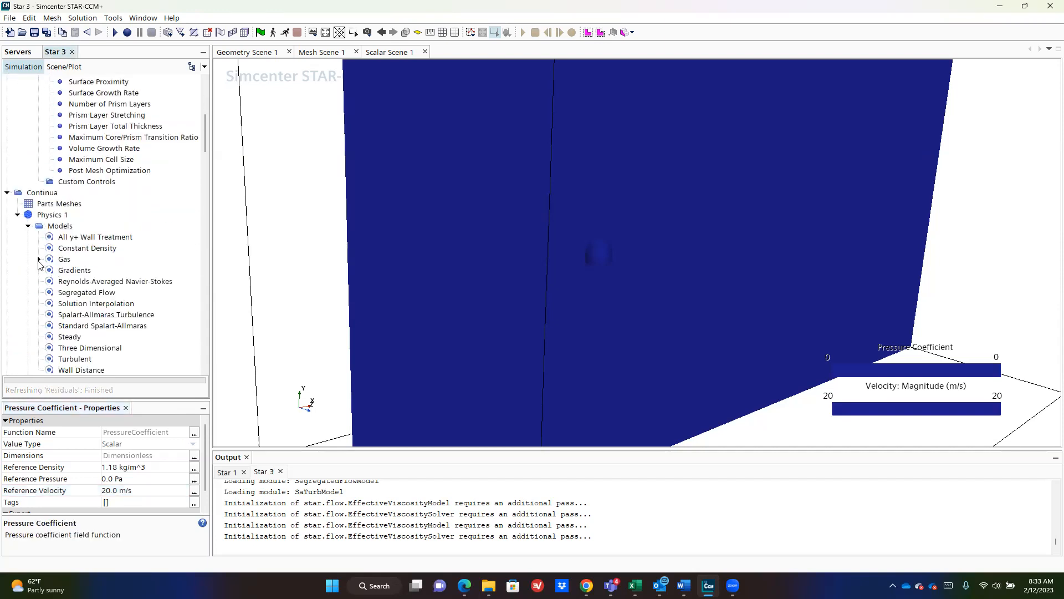
pyautogui.click(50, 271)
pyautogui.click(59, 281)
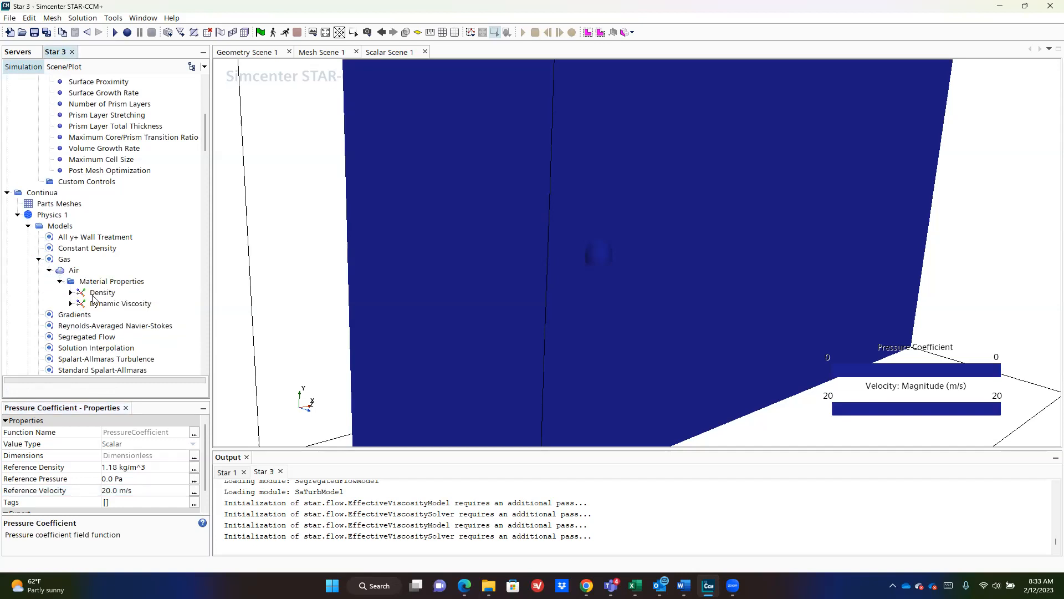
pyautogui.click(71, 292)
pyautogui.click(103, 304)
pyautogui.click(158, 440)
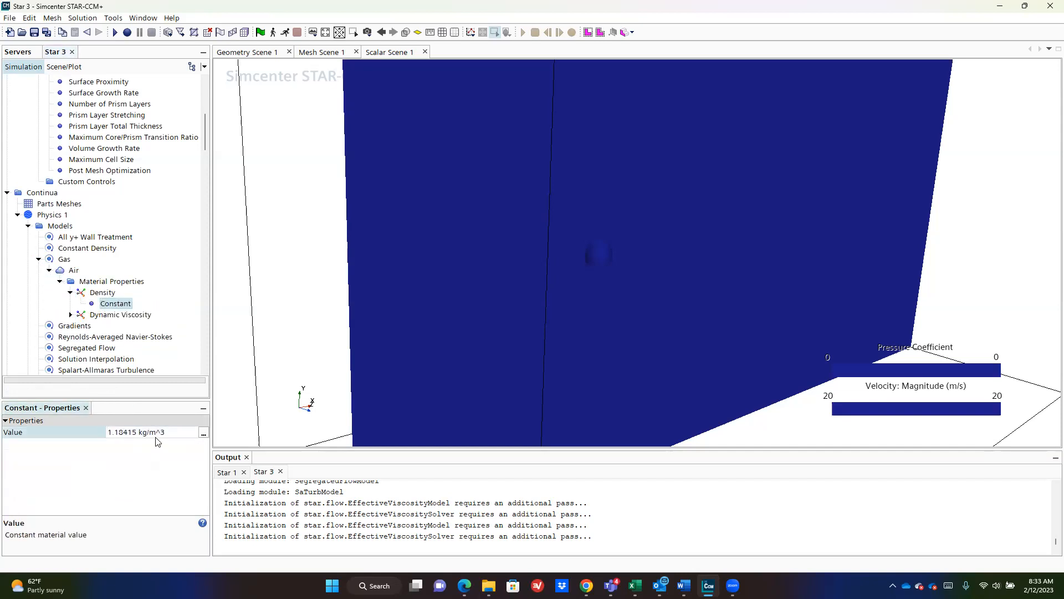
pyautogui.click(180, 433)
pyautogui.hotkey('ctrl', 'c')
# - Set the reference density of the Pressure Coefficient field function to the copied air density, 1.18415 kg/m^3
pyautogui.scroll(-15, 134, 305)
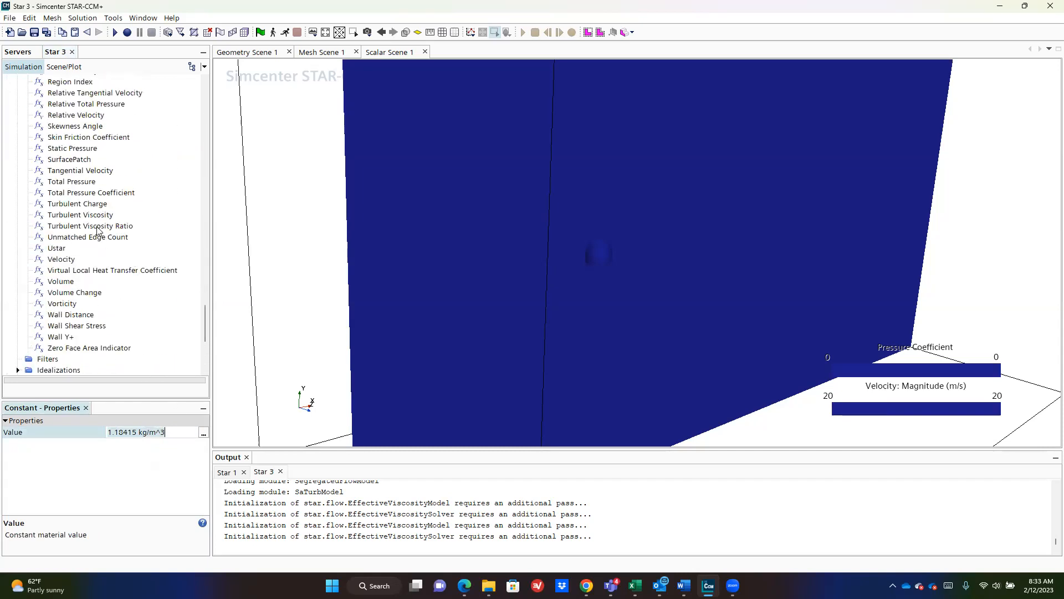
pyautogui.click(97, 227)
pyautogui.click(87, 149)
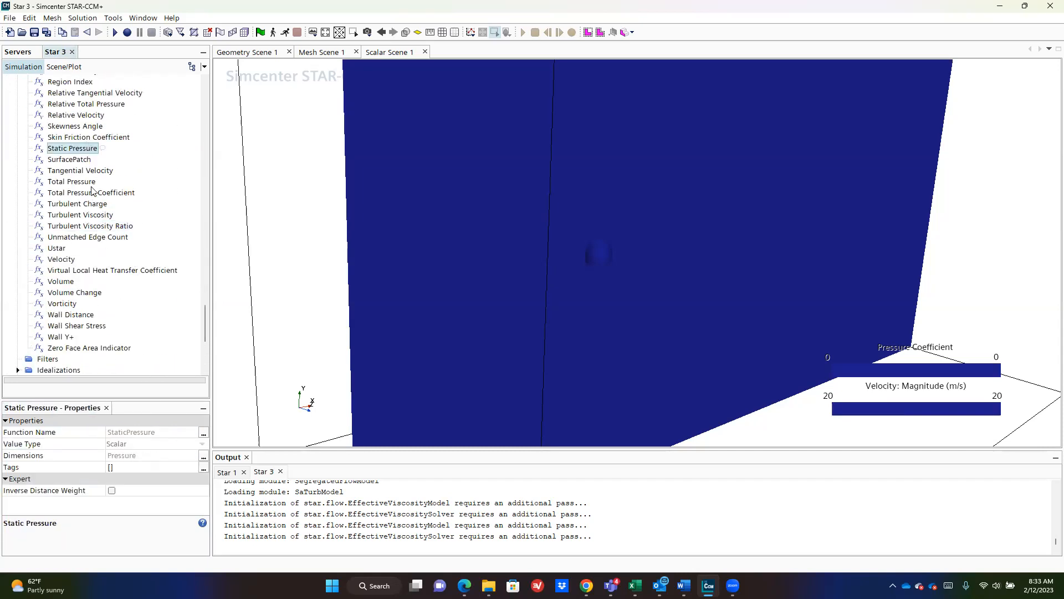
pyautogui.scroll(3, 91, 118)
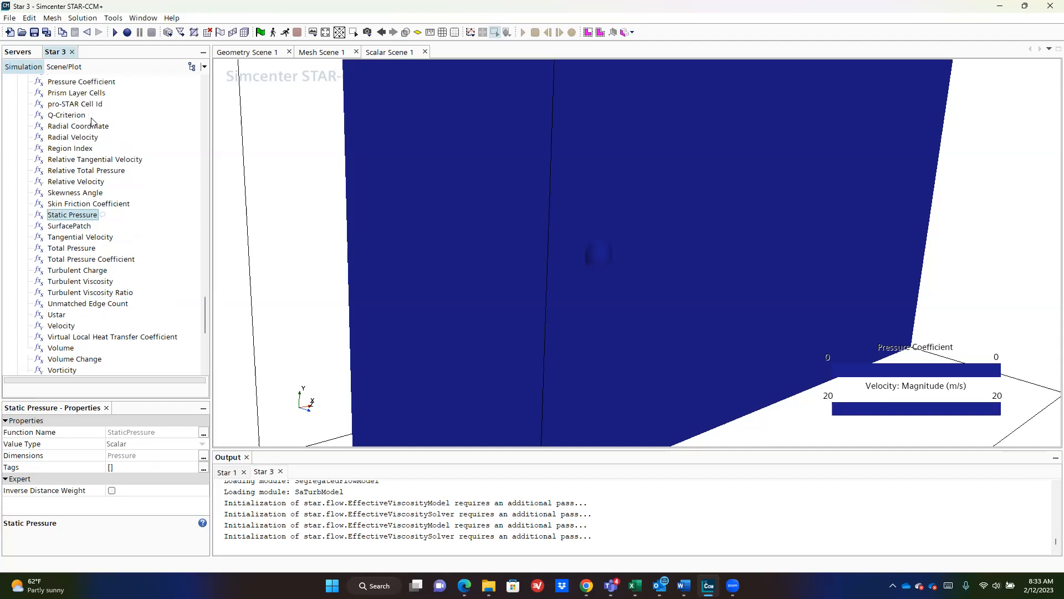
pyautogui.click(96, 115)
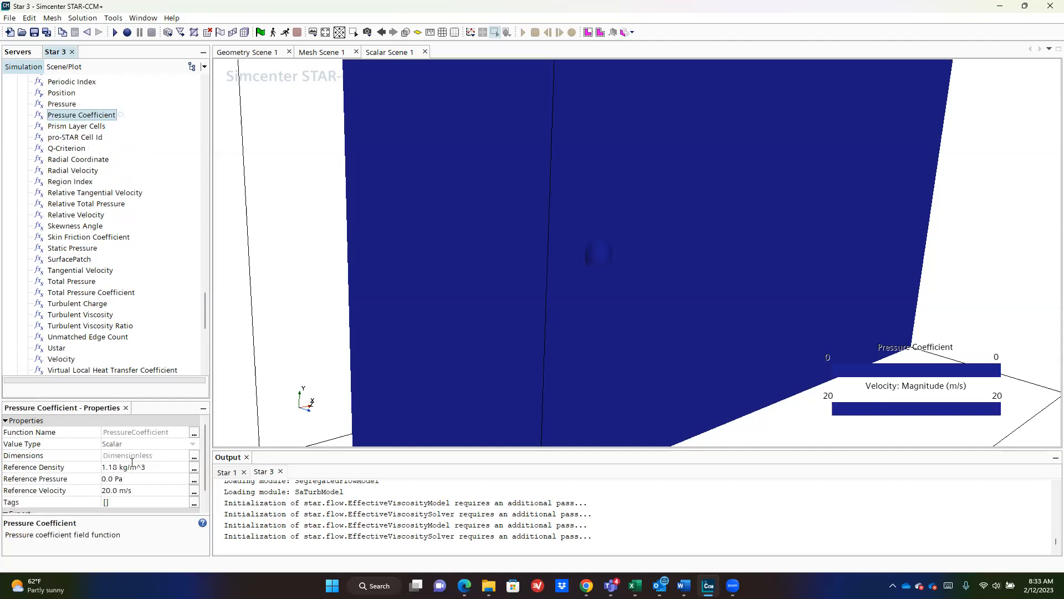
pyautogui.click(132, 466)
pyautogui.click(116, 489)
pyautogui.scroll(-1, 190, 477)
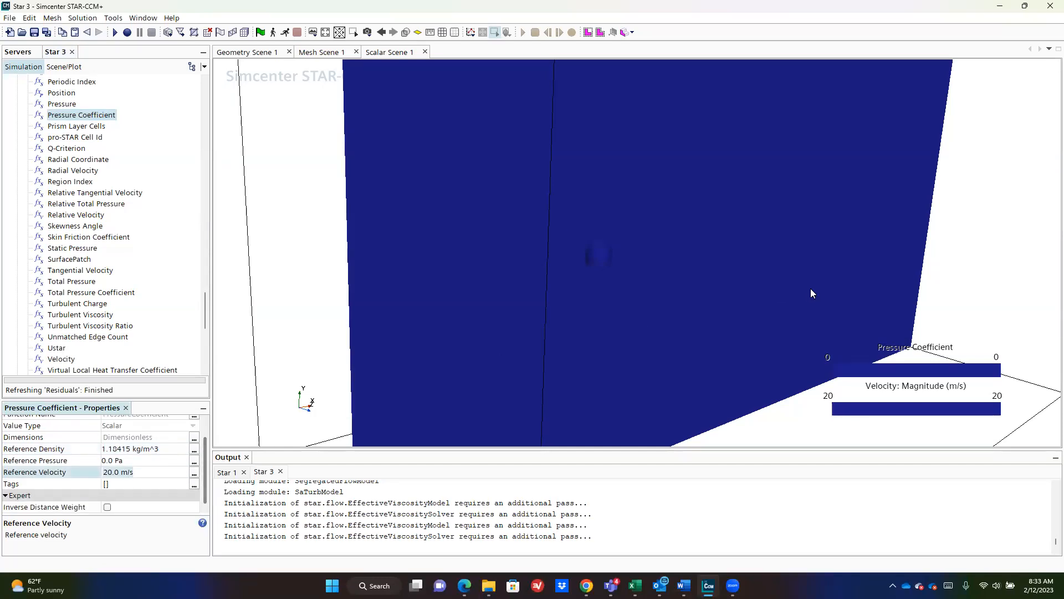
# - Create a Force Coefficient report and rename it CD
pyautogui.scroll(4, 157, 187)
pyautogui.scroll(15, 156, 185)
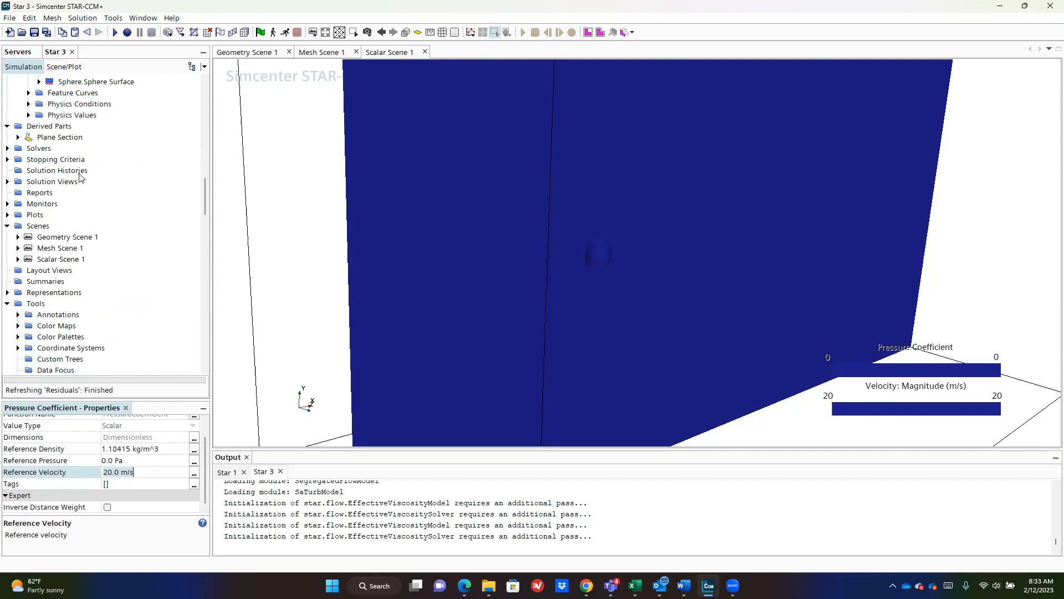
pyautogui.rightClick(26, 194)
pyautogui.moveTo(87, 203)
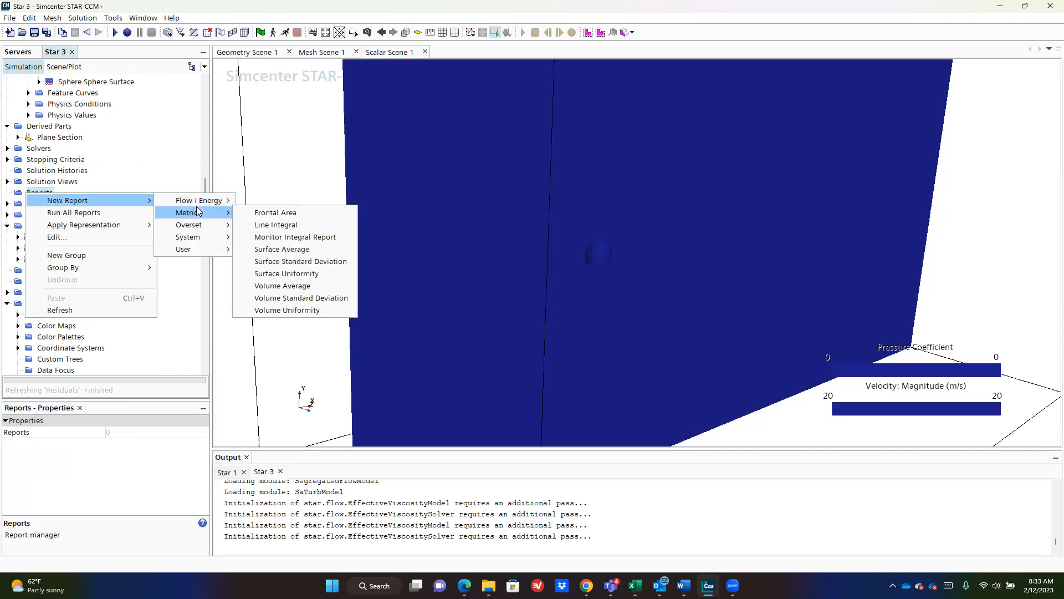
pyautogui.moveTo(213, 200)
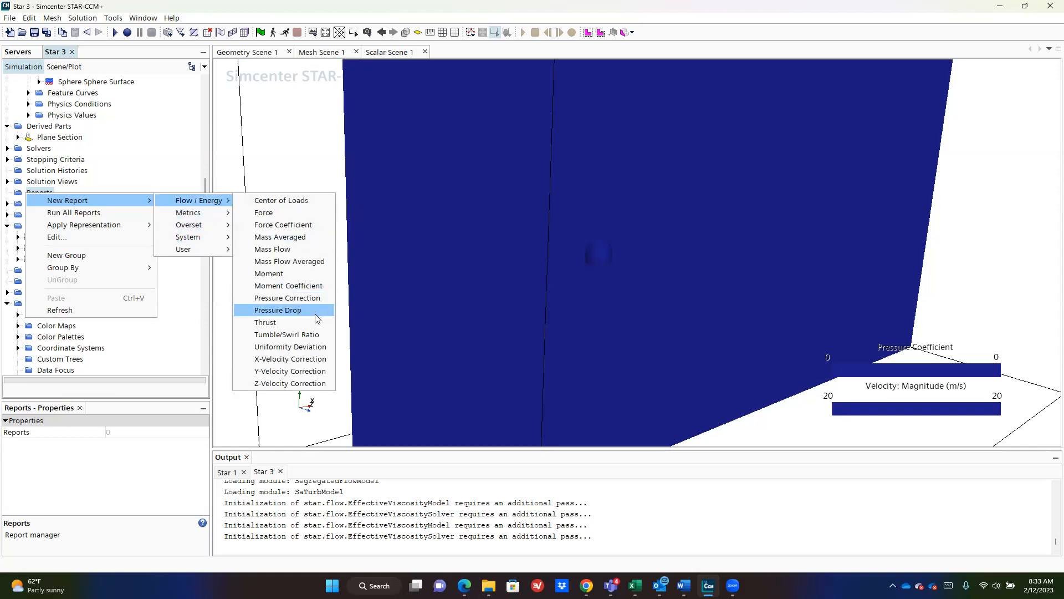
pyautogui.click(302, 224)
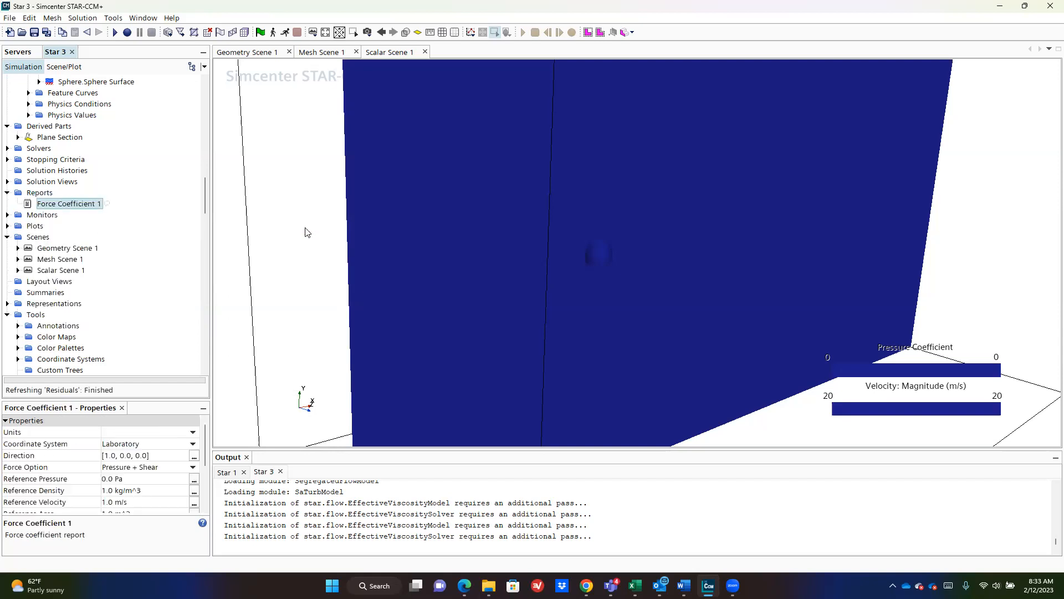
pyautogui.rightClick(83, 204)
pyautogui.click(180, 375)
pyautogui.write('CD')
pyautogui.press('Return')
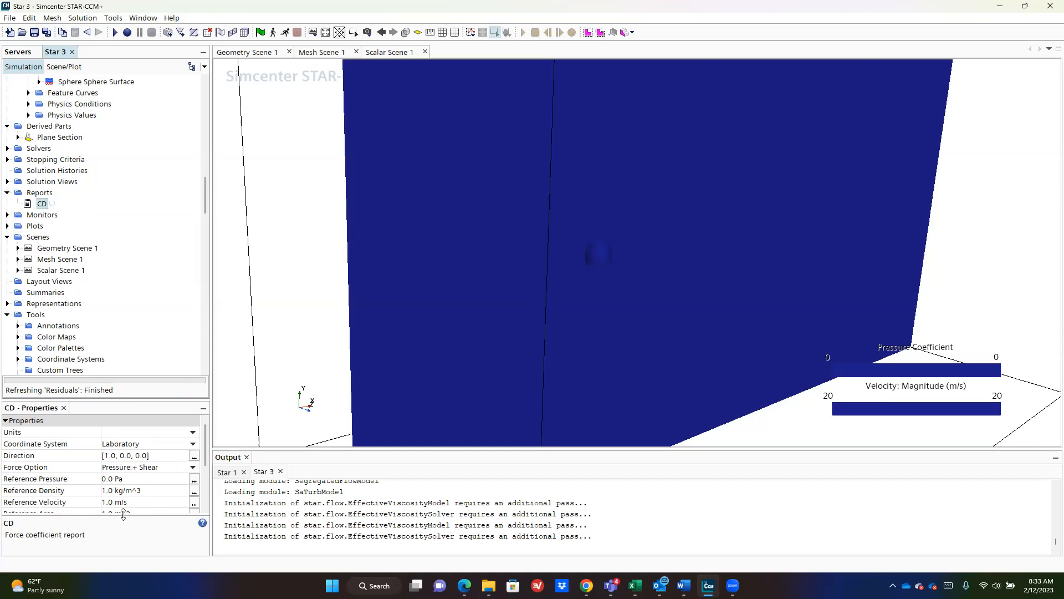
# - Set the CD report's reference density to 1.18415 kg/m^3 and its reference velocity to 20 m/s
pyautogui.click(140, 492)
pyautogui.hotkey('ctrl', 'v')
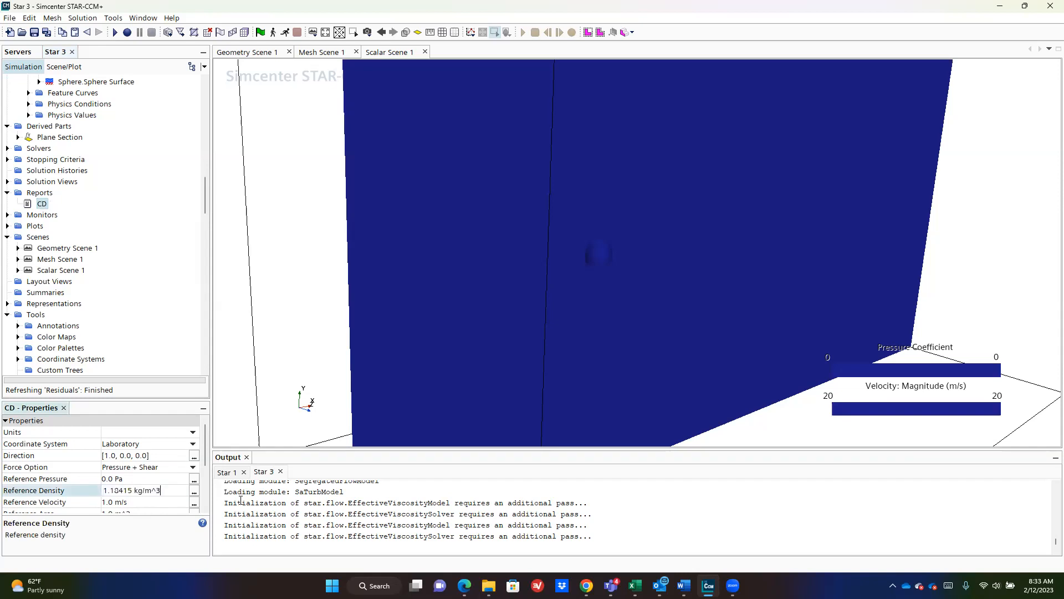
pyautogui.scroll(-1, 137, 491)
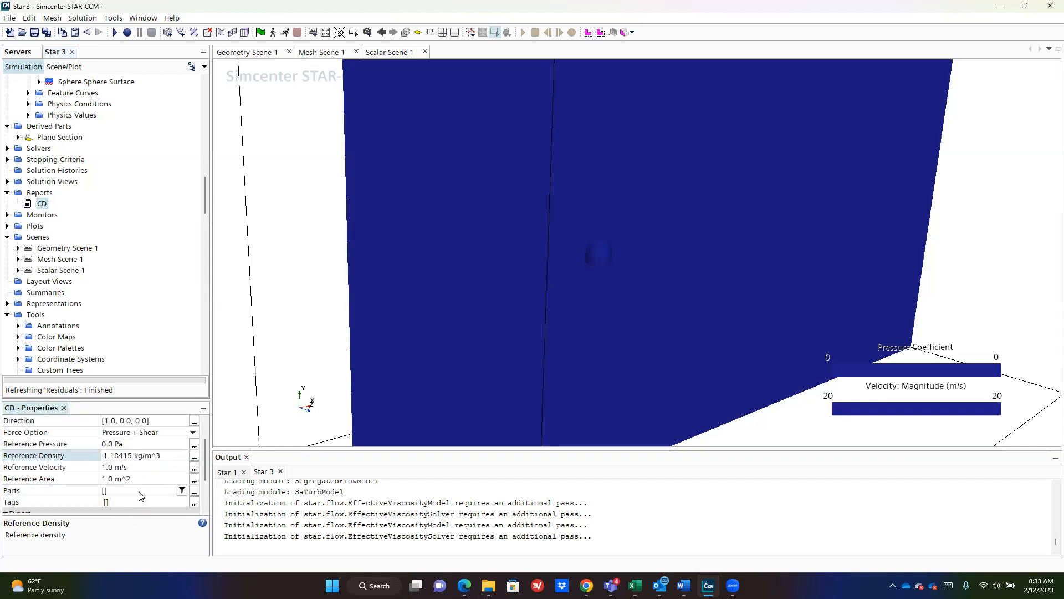
pyautogui.click(145, 467)
pyautogui.write('20')
pyautogui.press('Return')
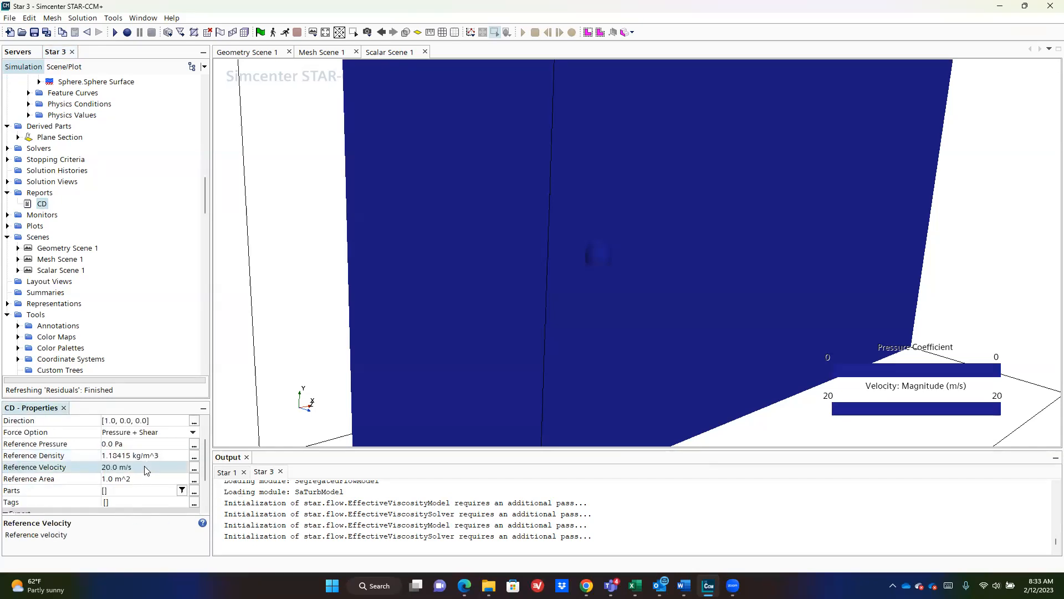
# - Set the CD report's reference area to 0.78539816339 m^2
pyautogui.click(159, 477)
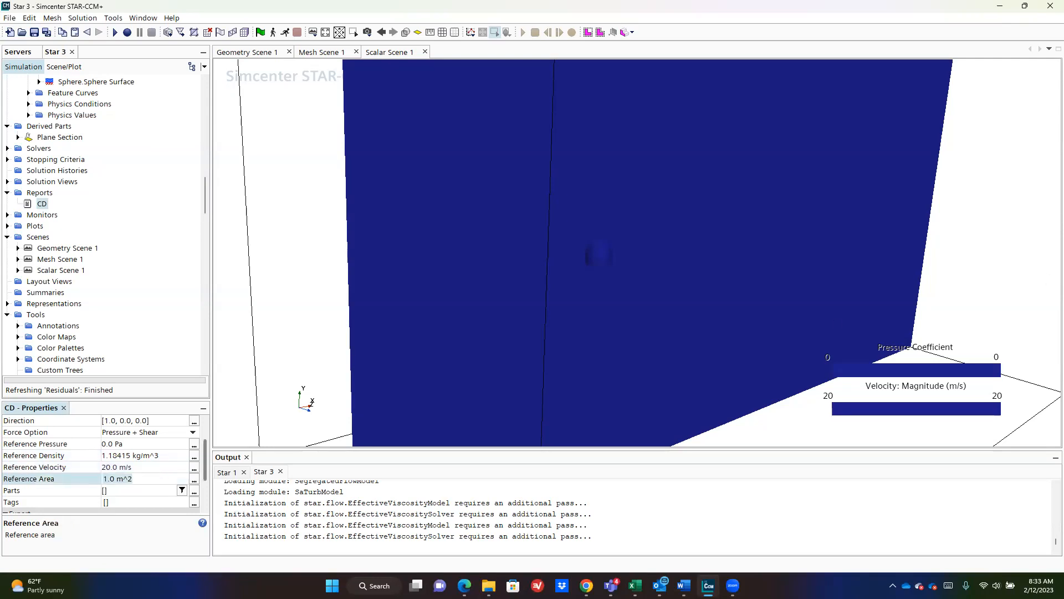
pyautogui.hotkey('alt', 'Tab')
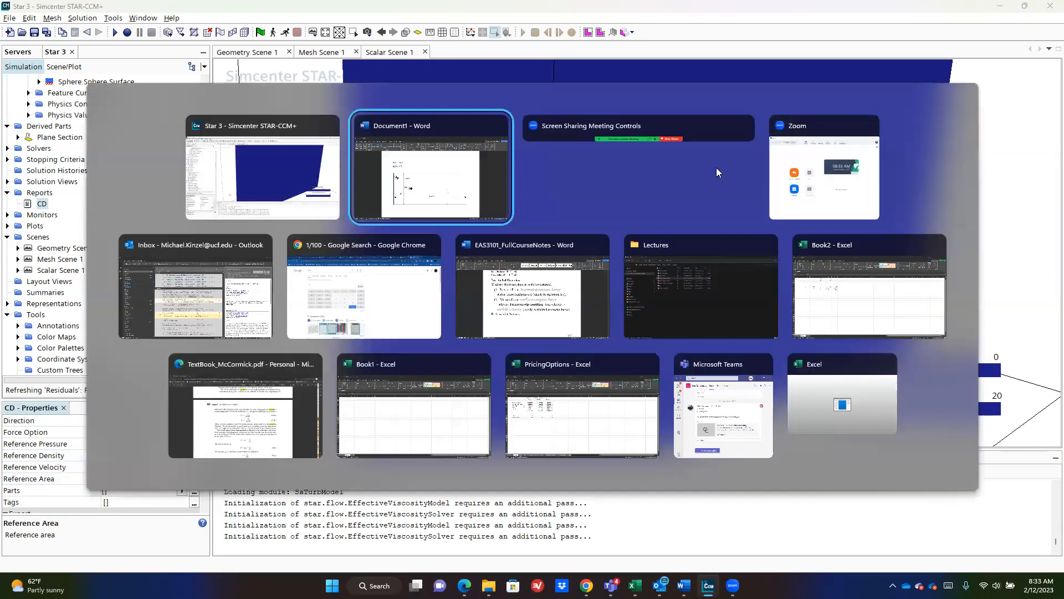
pyautogui.press('Escape')
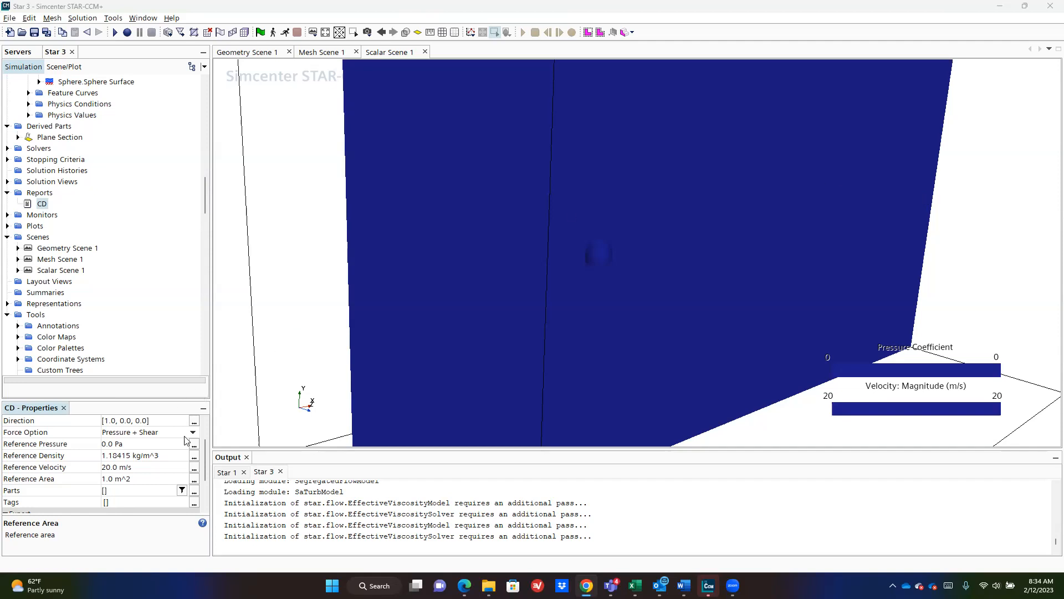
pyautogui.scroll(-1, 163, 480)
pyautogui.click(154, 444)
pyautogui.write('0.78539816339')
pyautogui.press('Return')
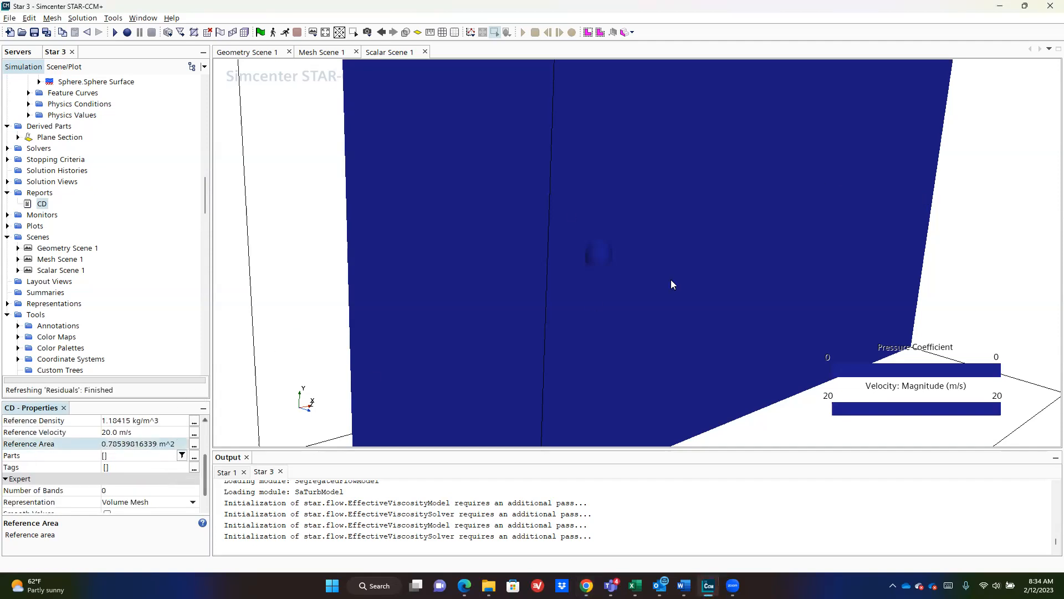
# - Create a monitor and plot from the CD report
pyautogui.scroll(-4, 673, 282)
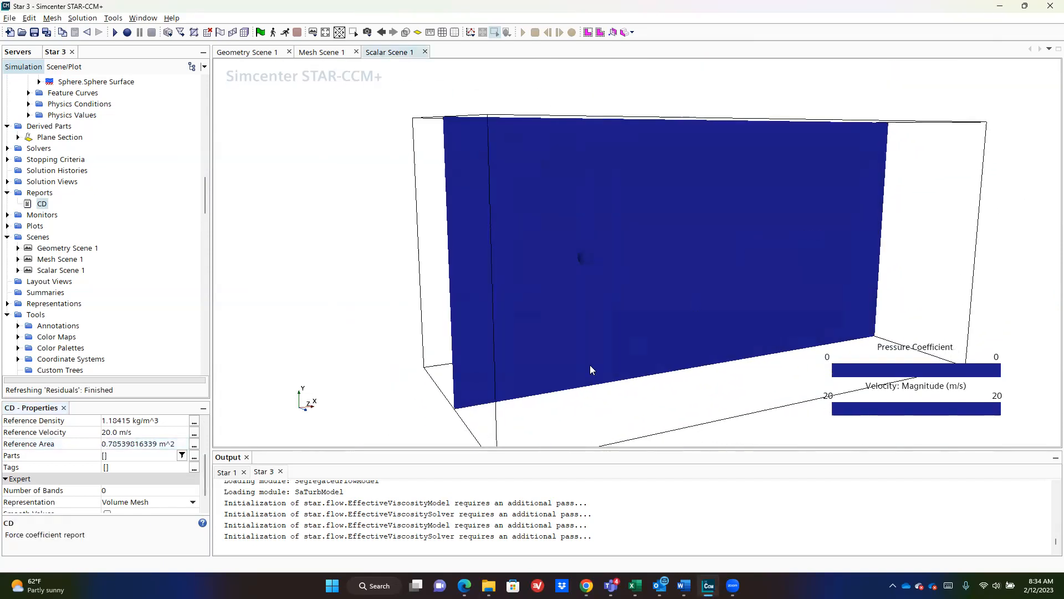
pyautogui.rightClick(38, 204)
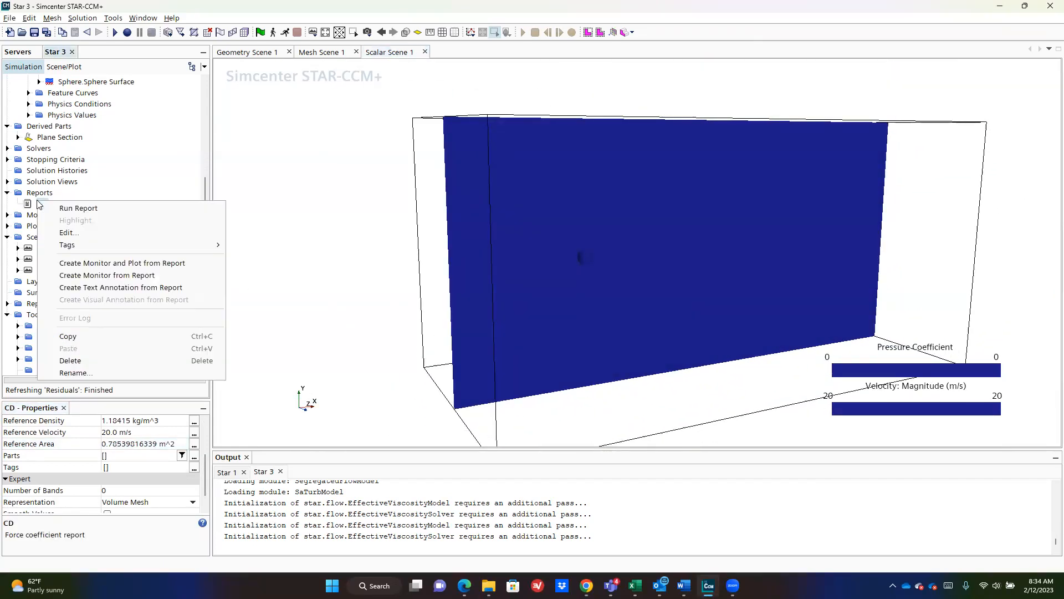
pyautogui.click(119, 263)
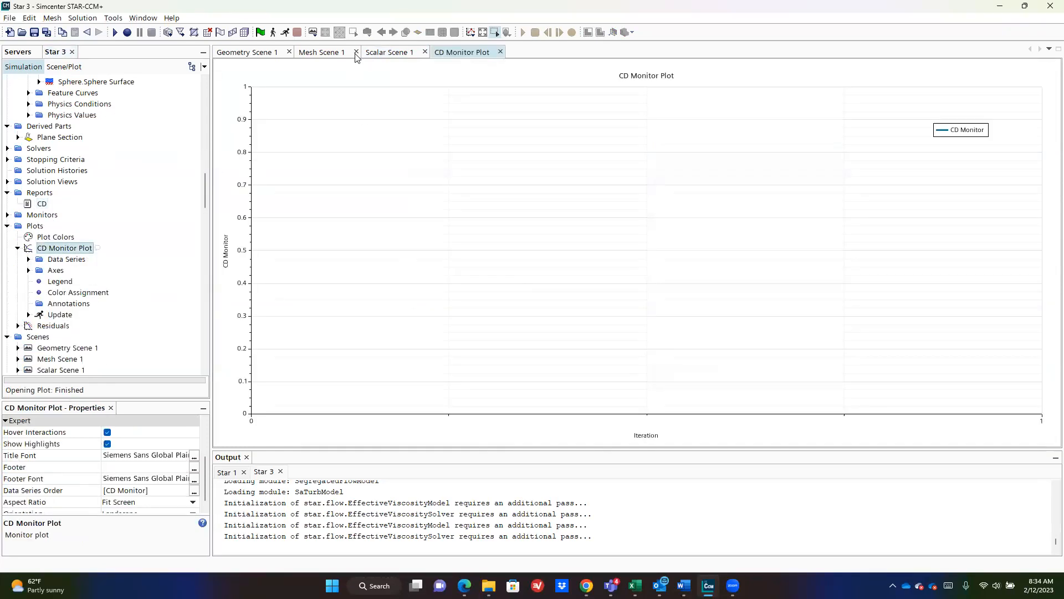
# - Check that the scalar scene and the CD monitor plot are open, and run the simulation
pyautogui.click(375, 56)
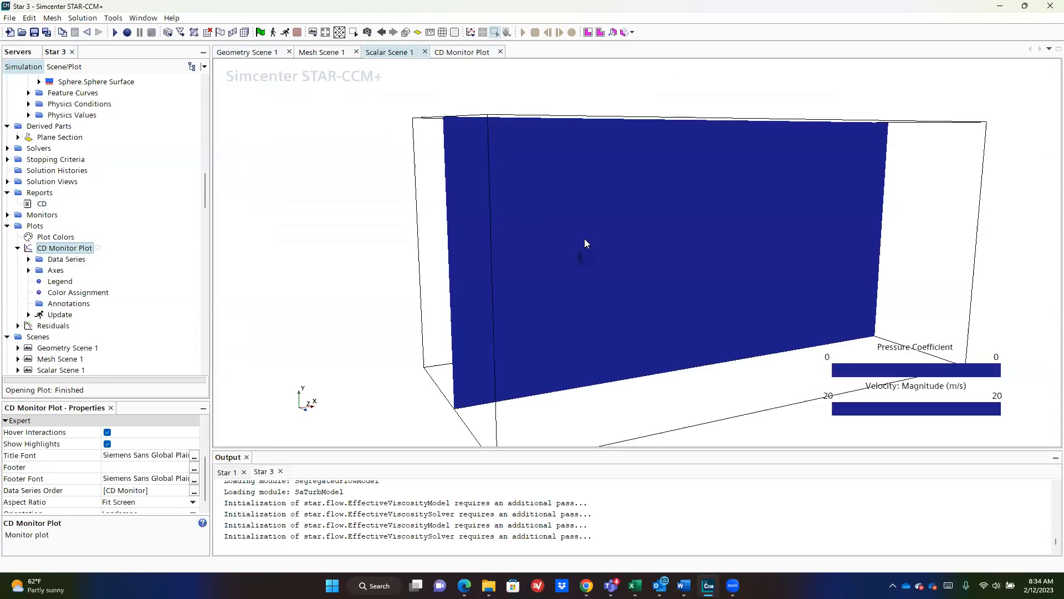
pyautogui.scroll(-2, 584, 242)
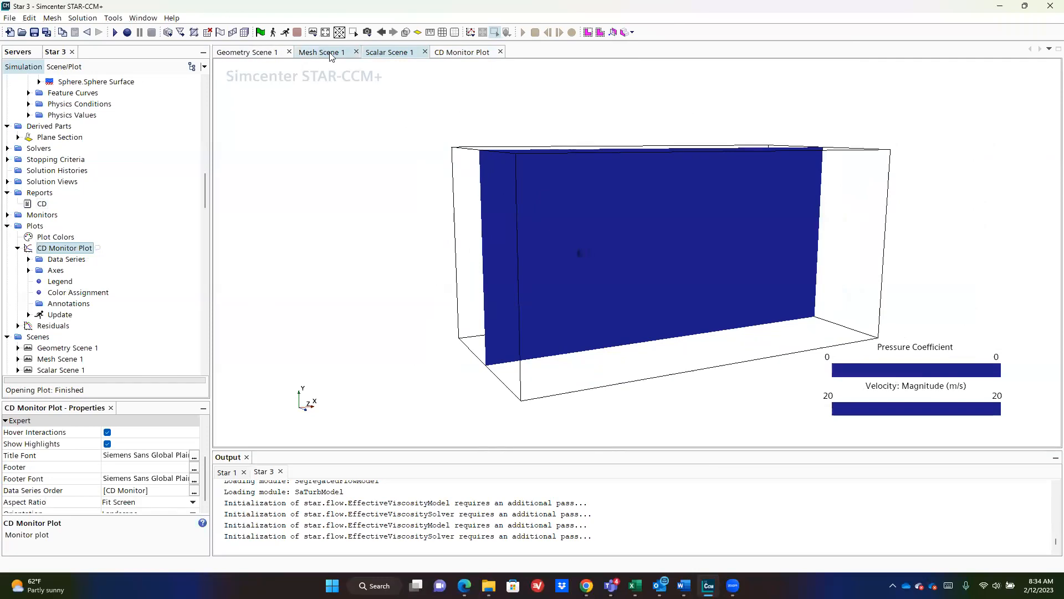
pyautogui.click(470, 55)
pyautogui.click(395, 53)
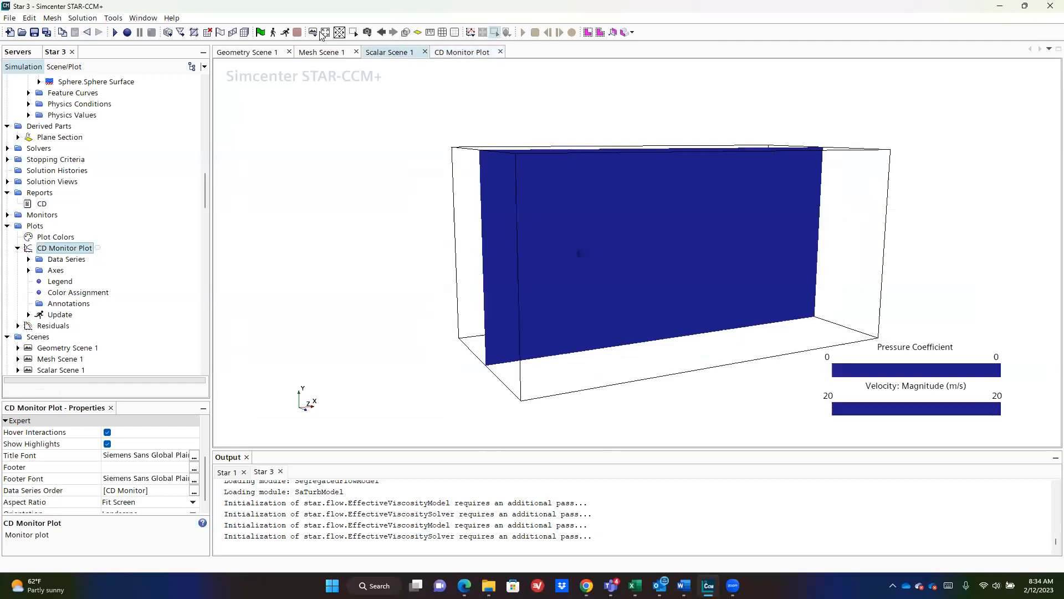
pyautogui.click(286, 32)
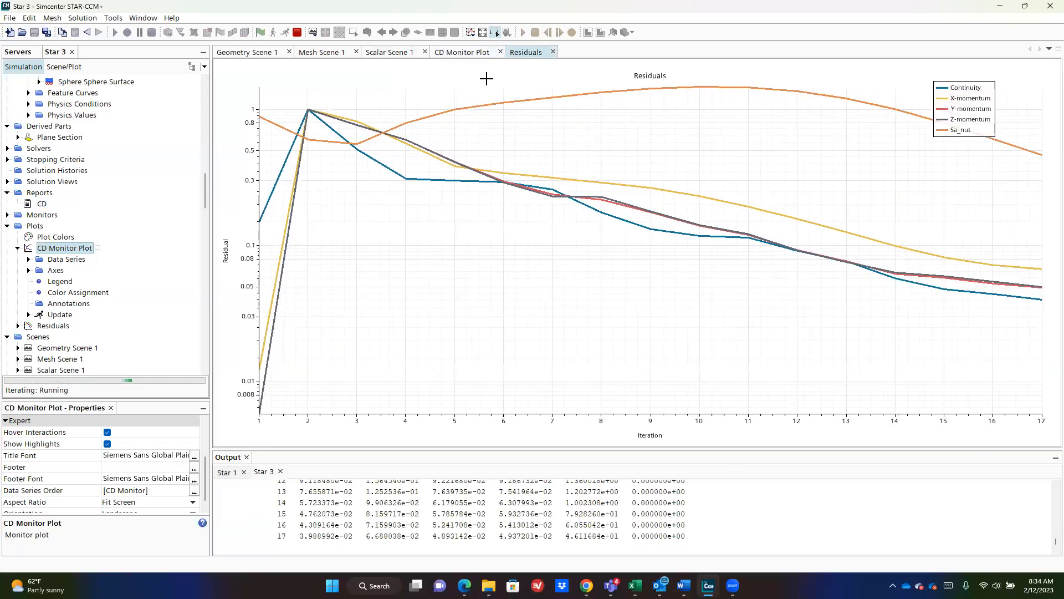
# - Examine the CD monitor plot and the flow around the sphere in the scalar scene, and stop the run
pyautogui.click(473, 55)
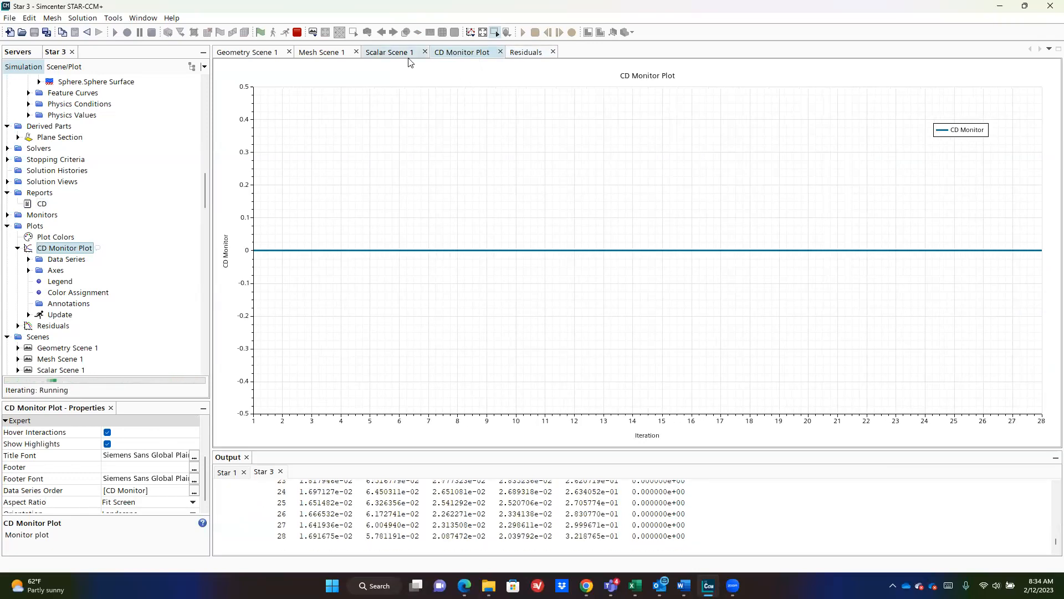
pyautogui.click(395, 53)
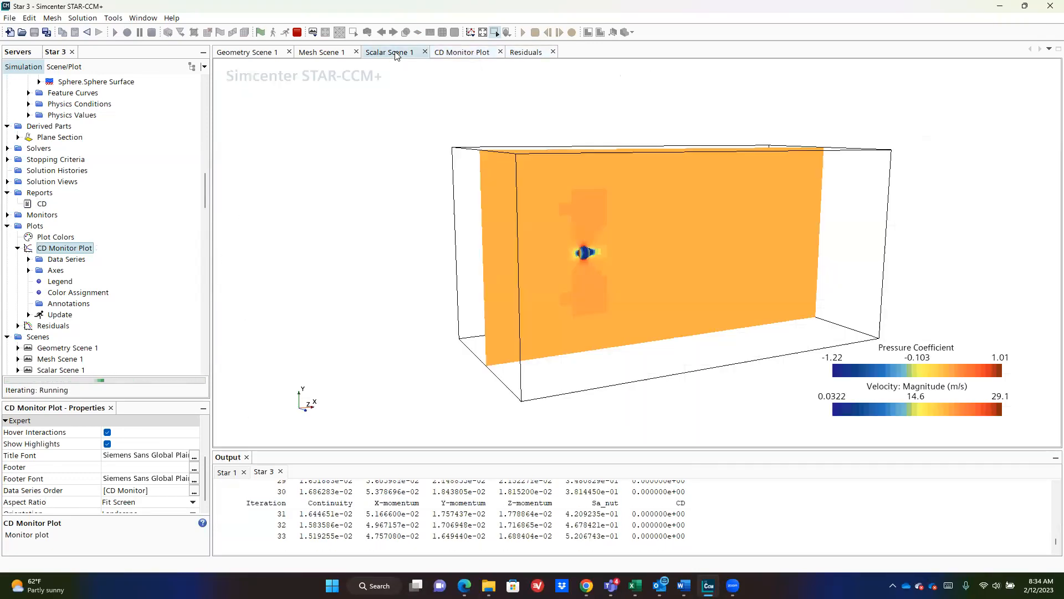
pyautogui.scroll(10, 575, 252)
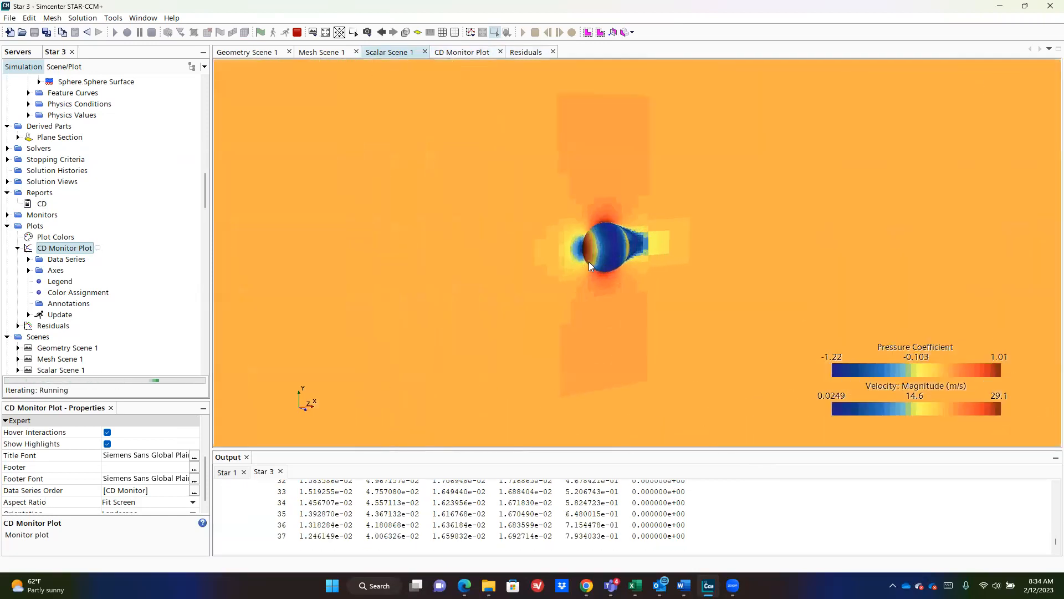
pyautogui.moveTo(551, 269); pyautogui.dragTo(569, 296)
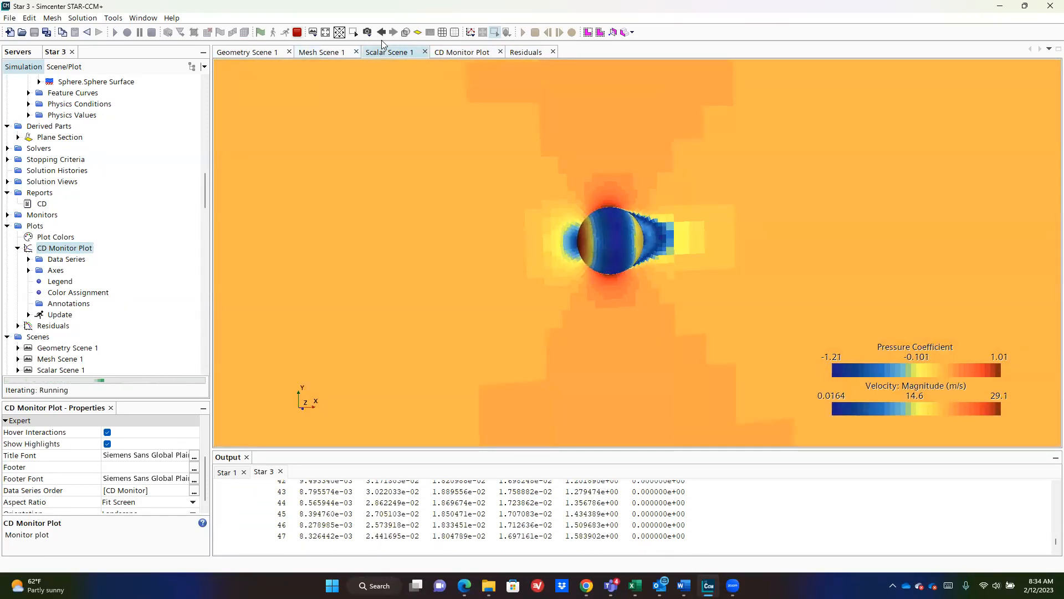
pyautogui.click(472, 65)
pyautogui.click(472, 54)
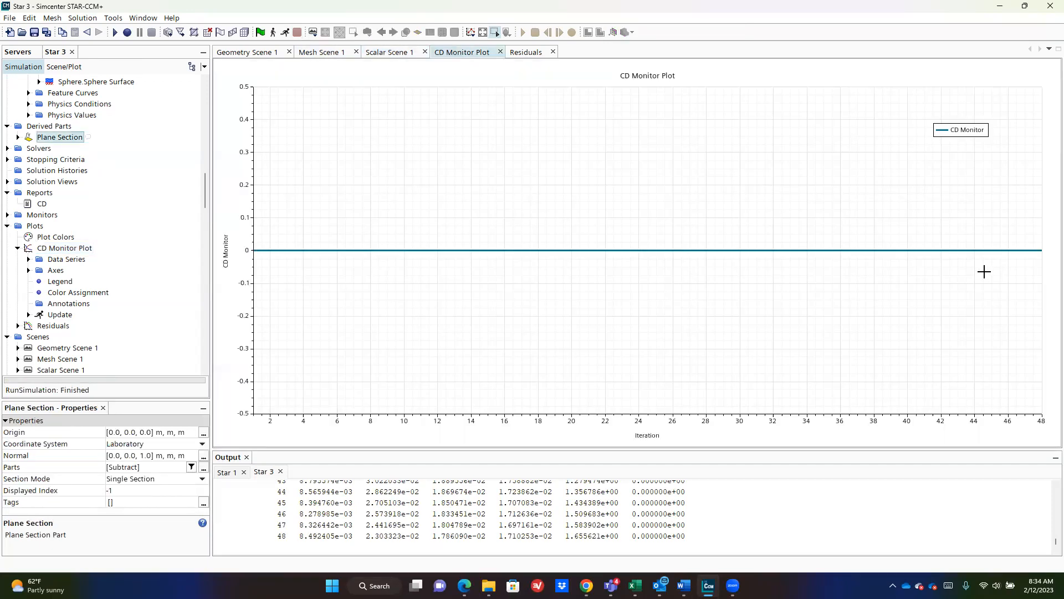
# - Assign the Subtract region's Sphere.Sphere Surface boundary as the input part of the CD report
pyautogui.click(41, 205)
pyautogui.scroll(-3, 197, 443)
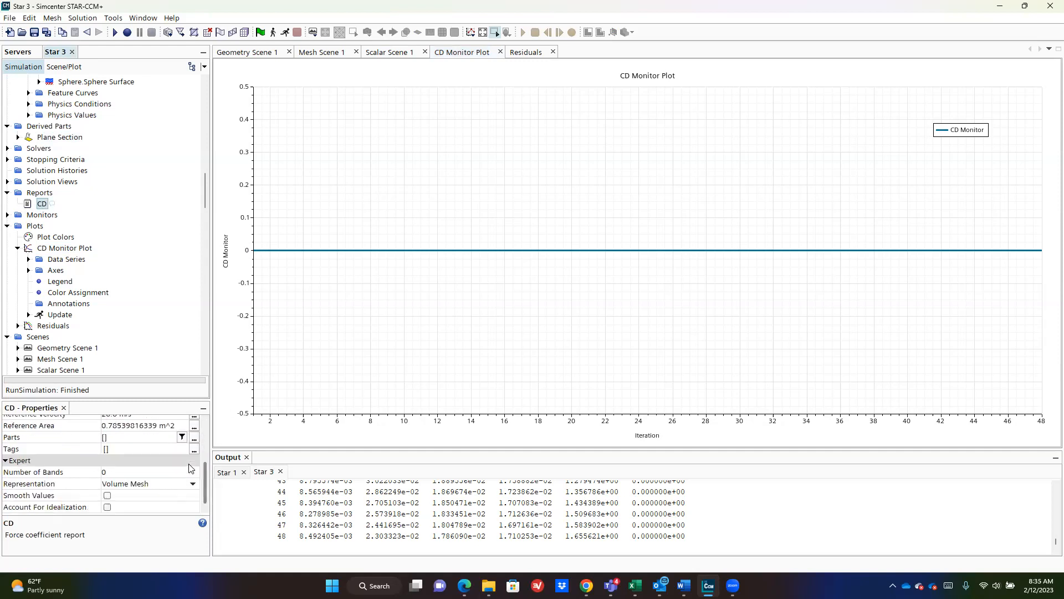
pyautogui.click(195, 438)
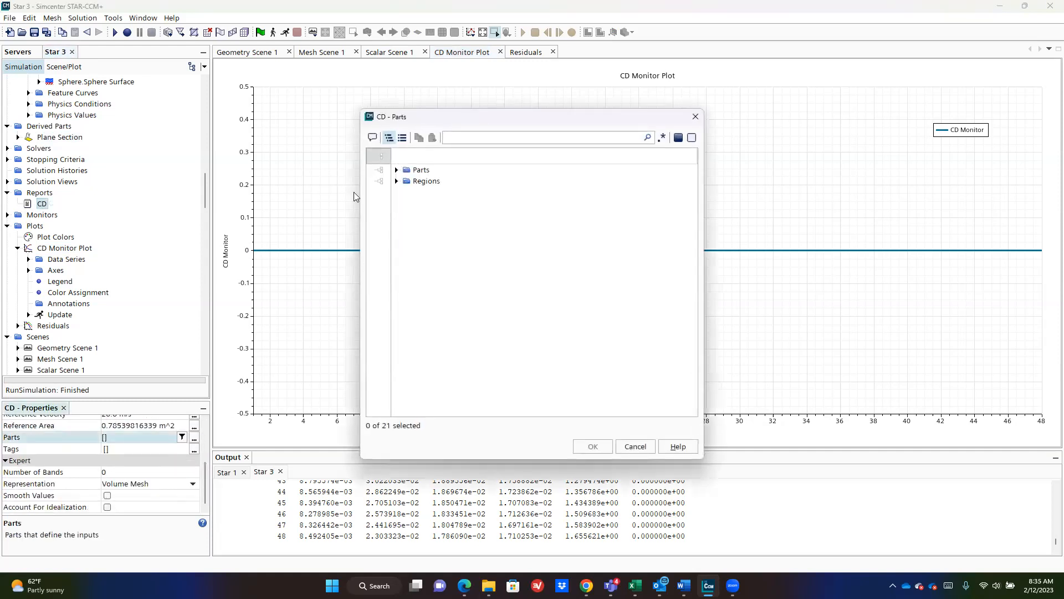
pyautogui.click(396, 181)
pyautogui.click(379, 280)
pyautogui.click(594, 444)
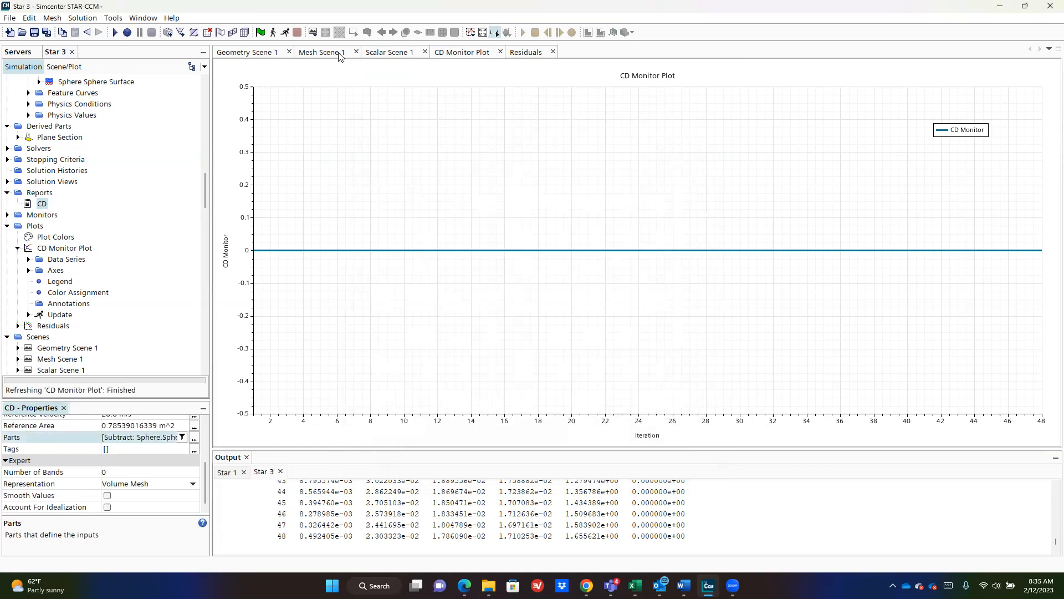
# - Advance the solution by one iteration, resume the full run, and bring up the scalar scene
pyautogui.click(273, 32)
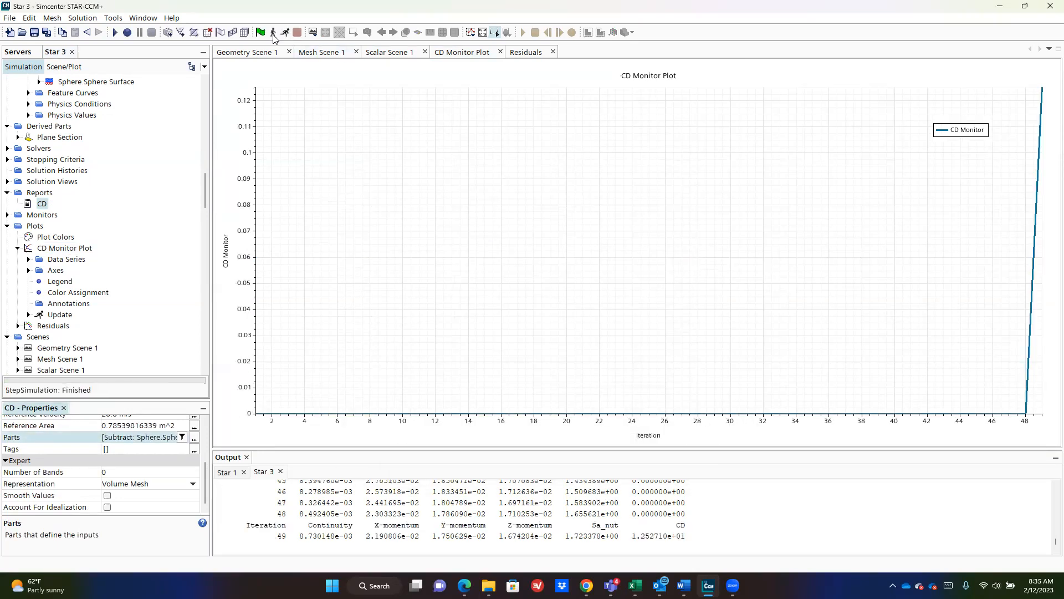
pyautogui.click(289, 33)
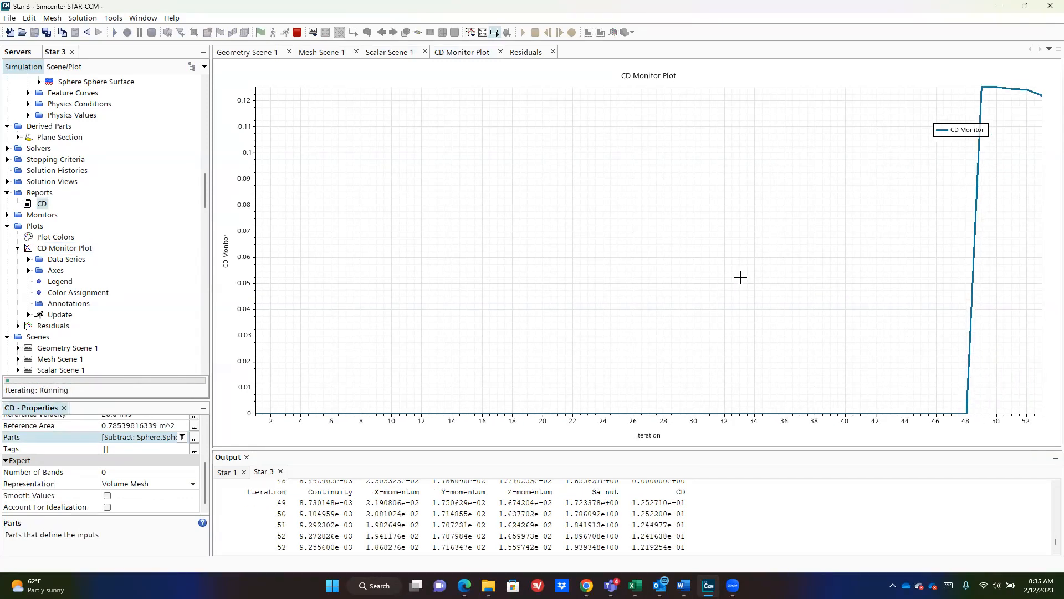
pyautogui.click(391, 53)
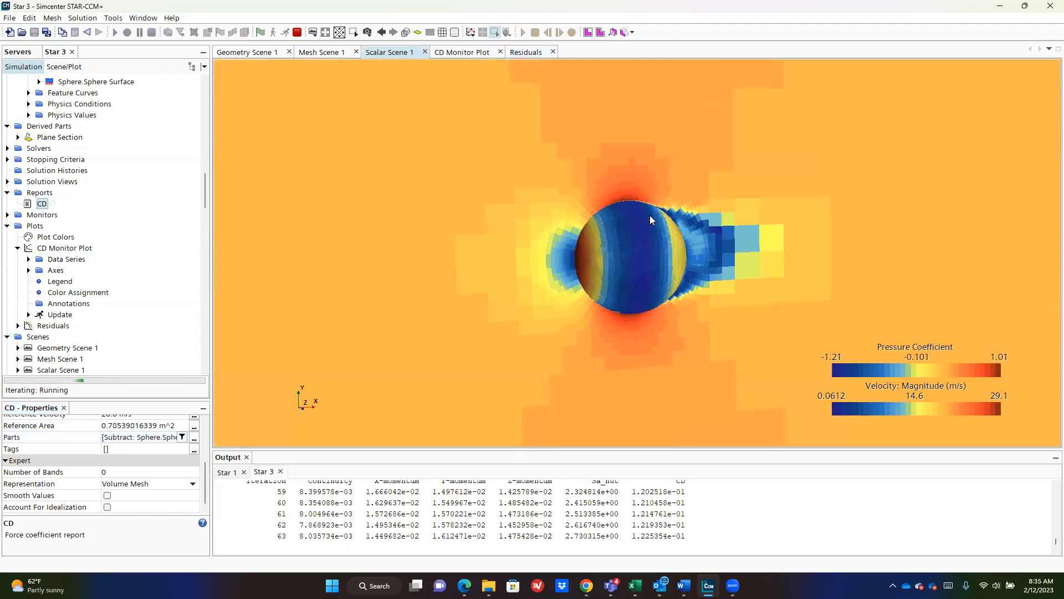
# - Set the contour style of both the Scalar 1 and Scalar 2 displayers to Smooth Filled
pyautogui.scroll(5, 650, 219)
pyautogui.scroll(-2, 656, 233)
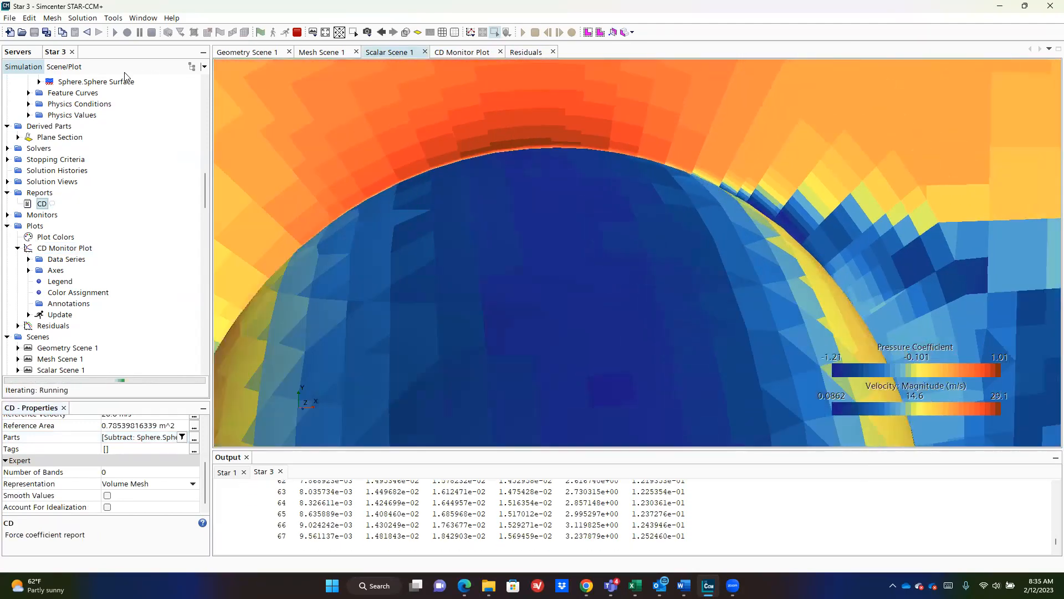
pyautogui.click(64, 66)
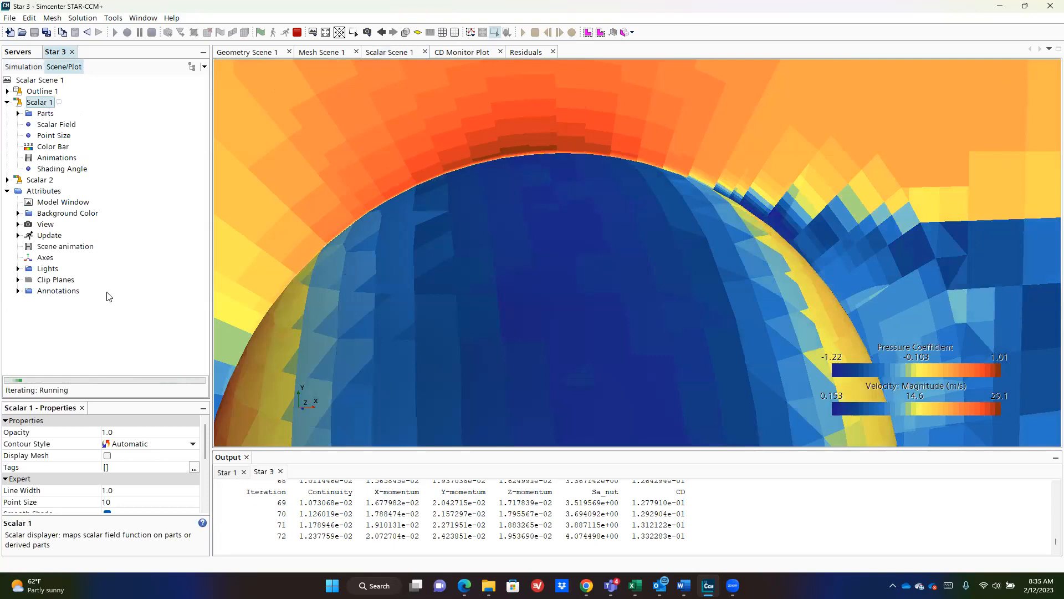
pyautogui.click(160, 444)
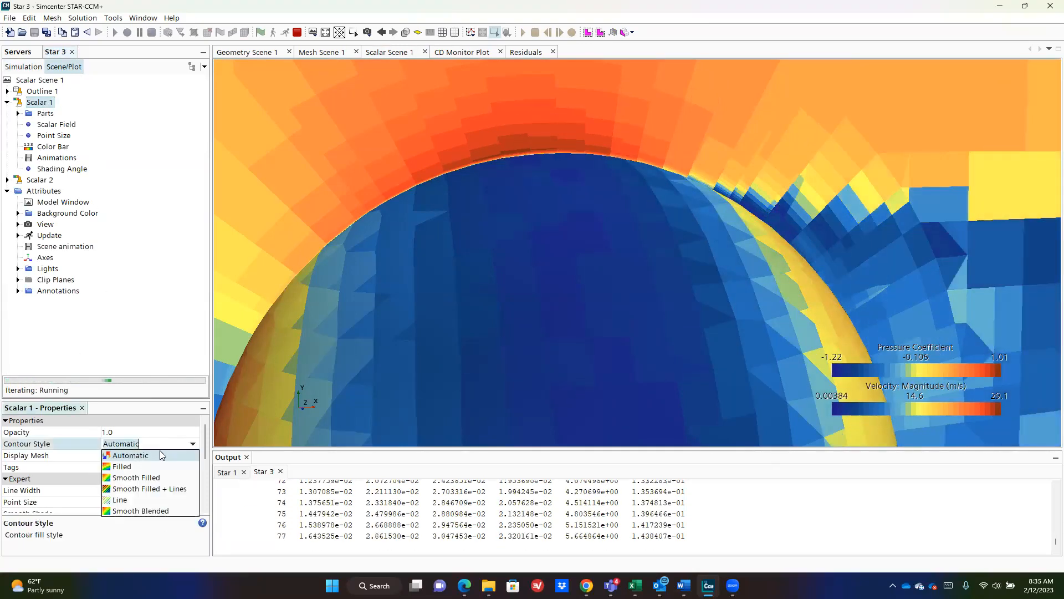
pyautogui.click(136, 478)
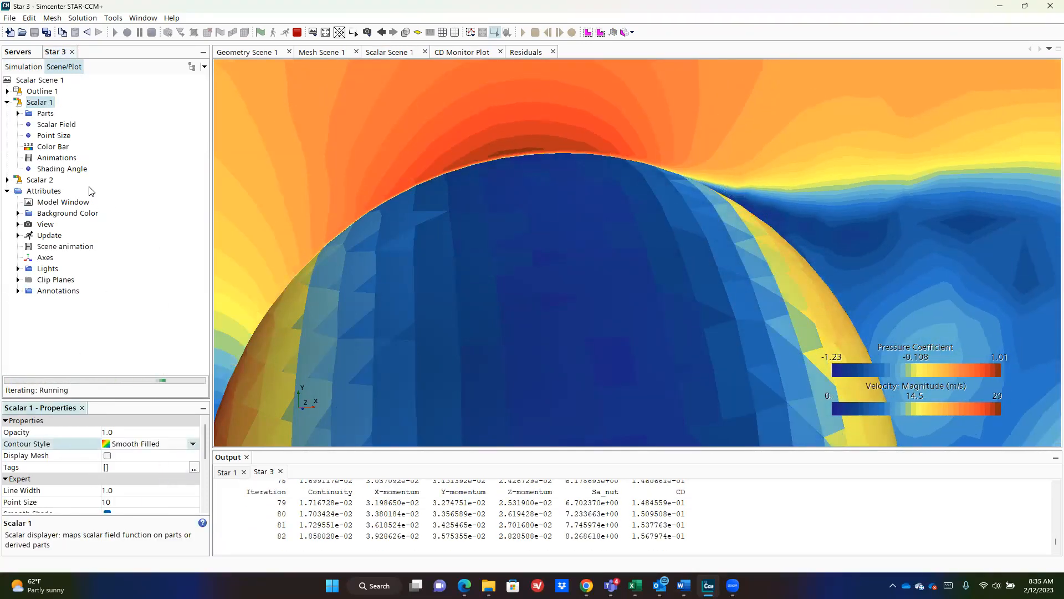
pyautogui.click(40, 180)
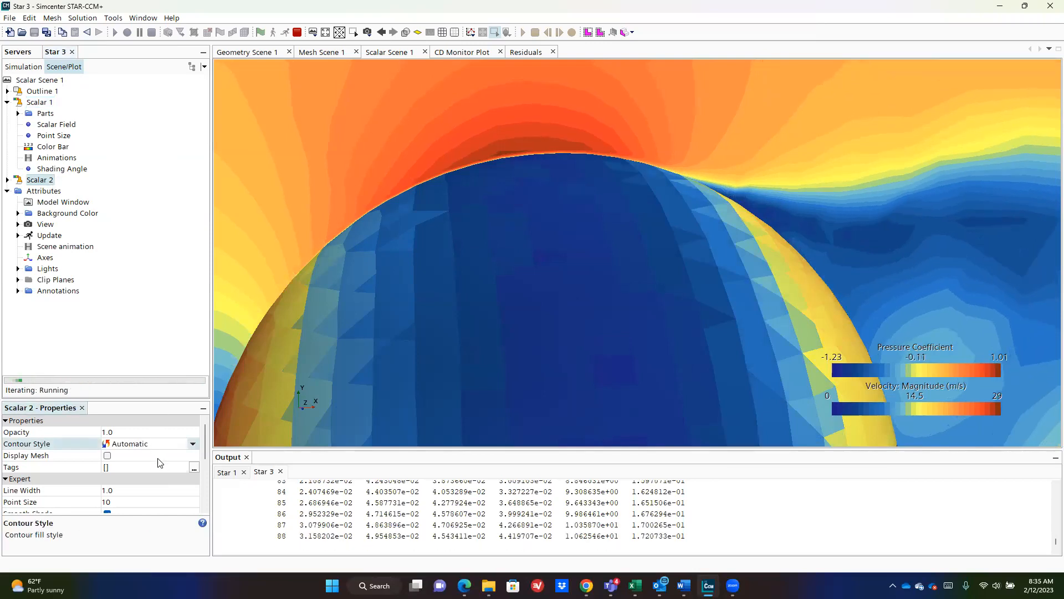
pyautogui.click(161, 444)
pyautogui.click(135, 479)
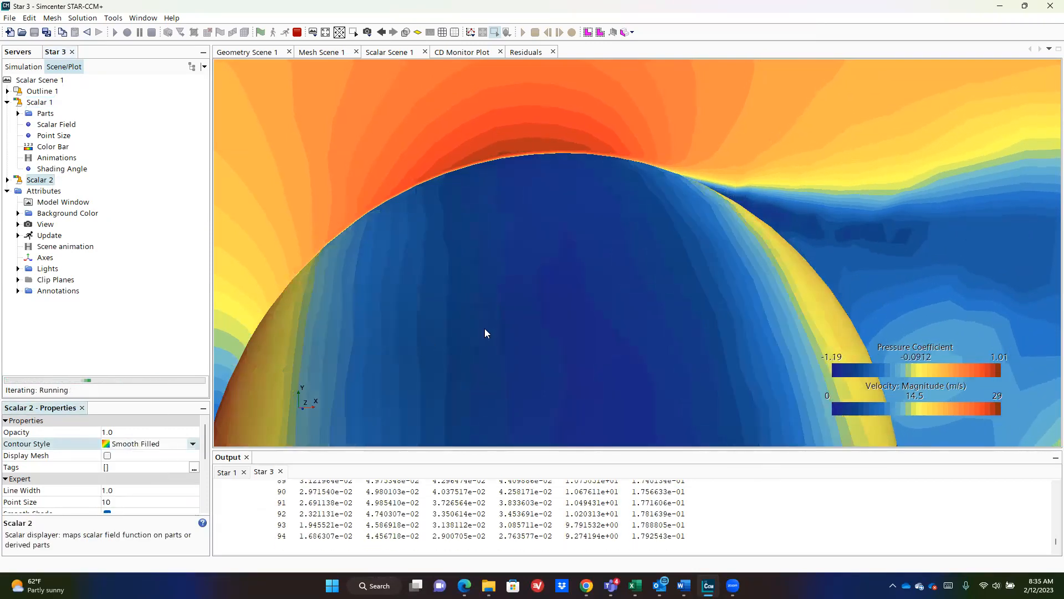
# - Examine the flow around the sphere in the scalar scene, the residuals, the CD monitor plot and the mesh scene during the run
pyautogui.scroll(-10, 488, 322)
pyautogui.moveTo(600, 340); pyautogui.dragTo(594, 213)
pyautogui.scroll(-5, 595, 215)
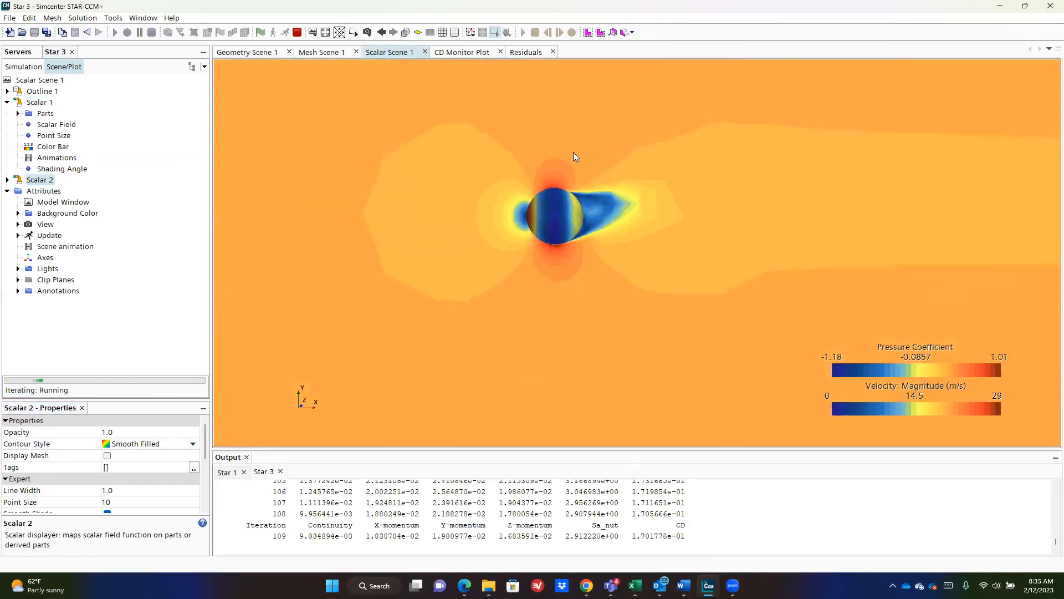
pyautogui.click(523, 52)
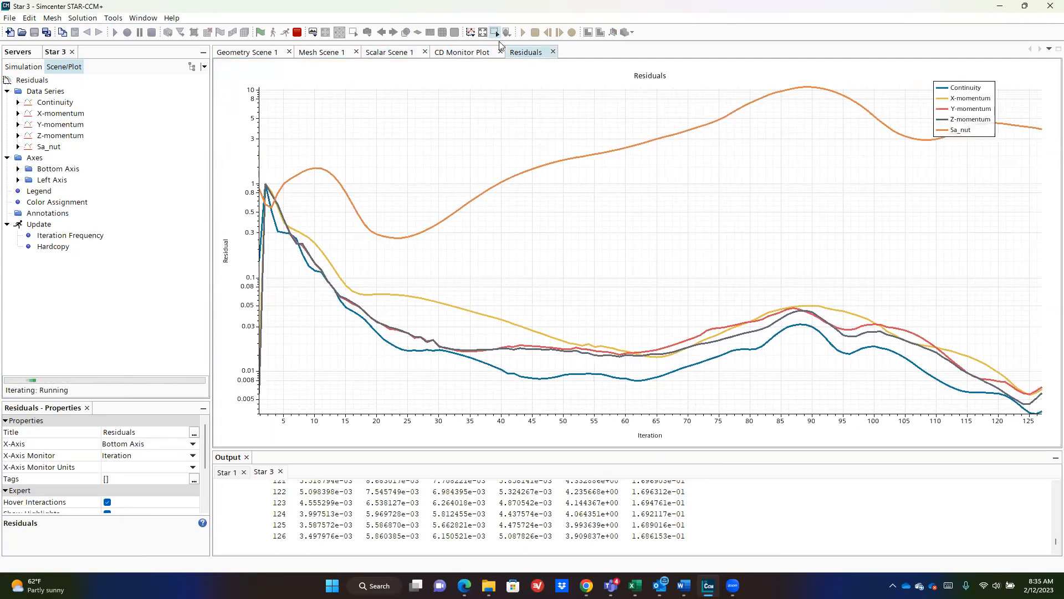
pyautogui.click(456, 54)
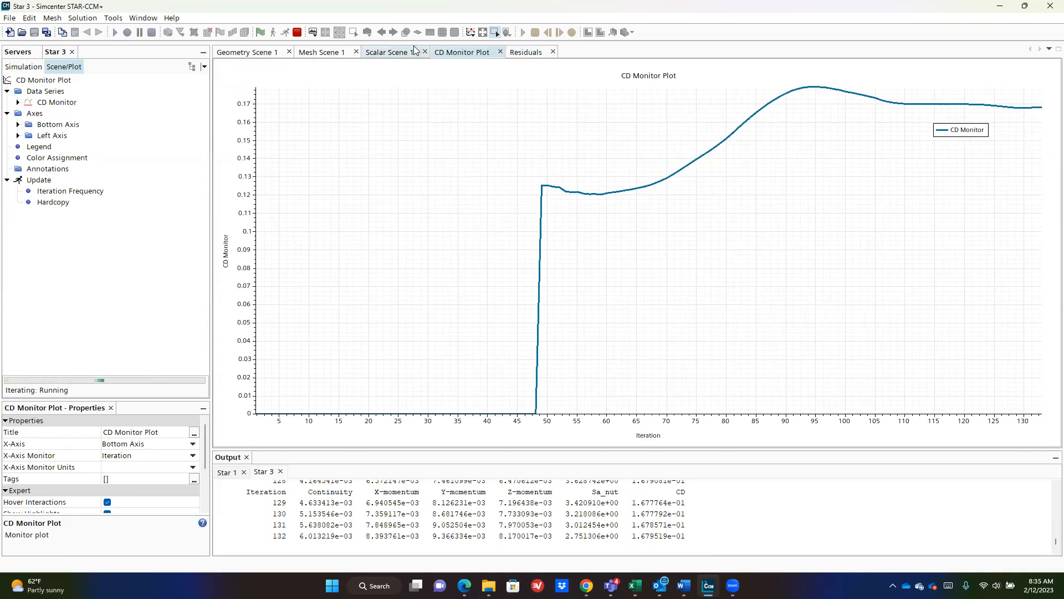
pyautogui.click(367, 53)
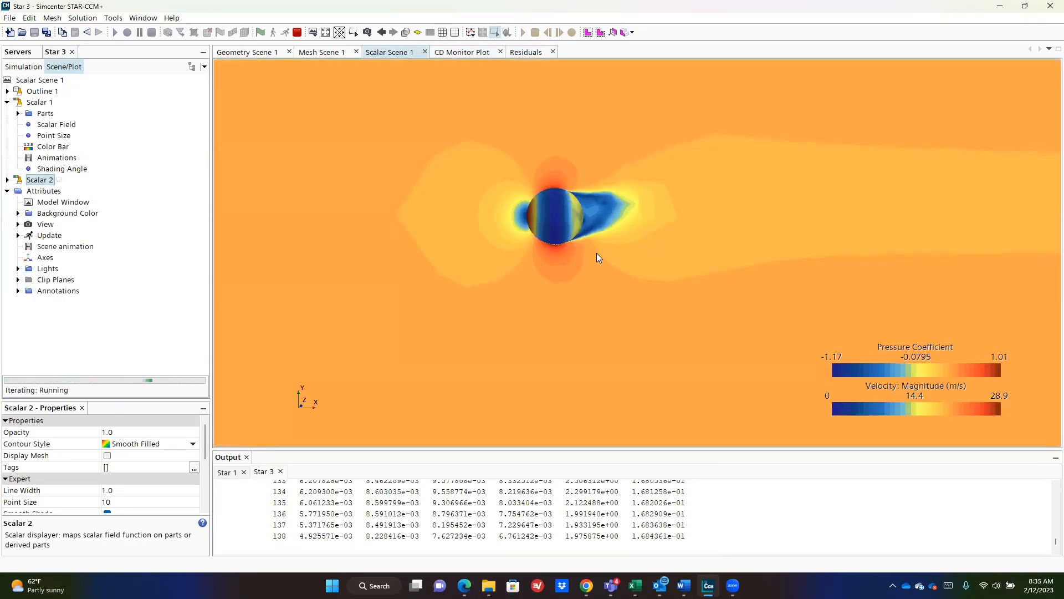
pyautogui.click(302, 54)
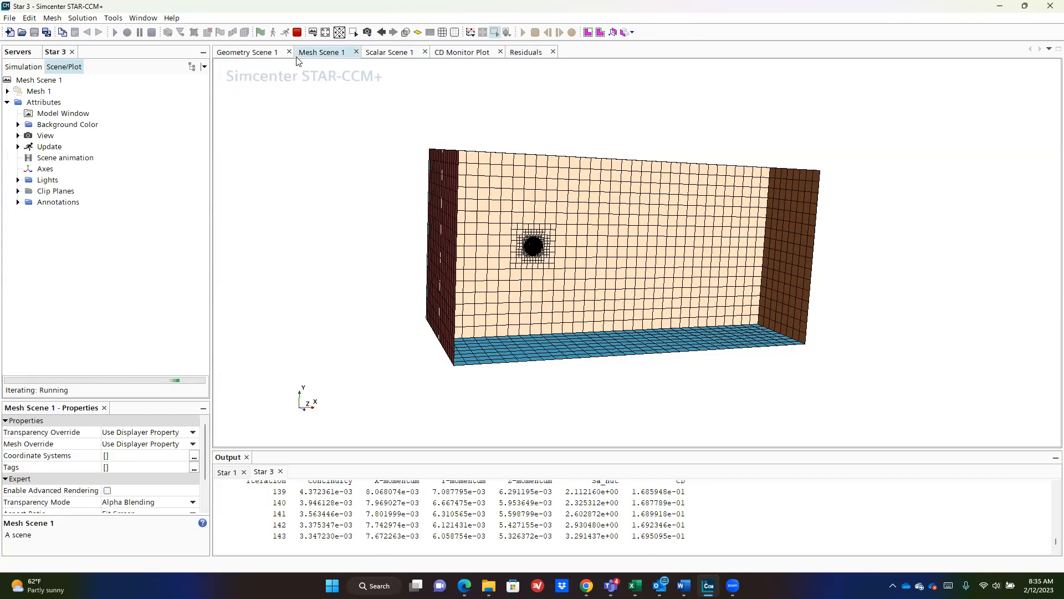
pyautogui.click(280, 53)
pyautogui.click(332, 53)
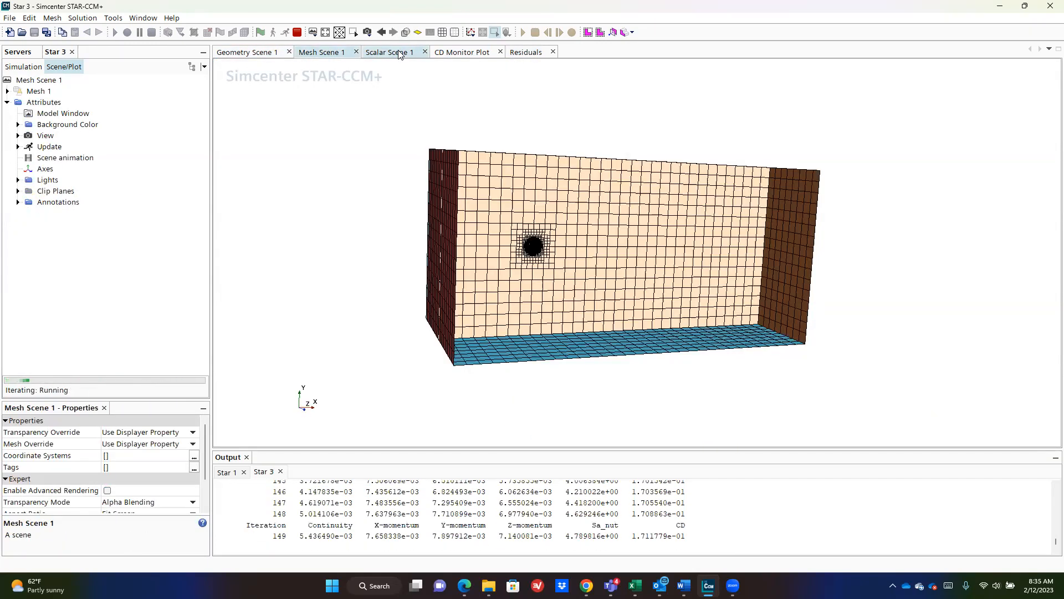
pyautogui.click(399, 53)
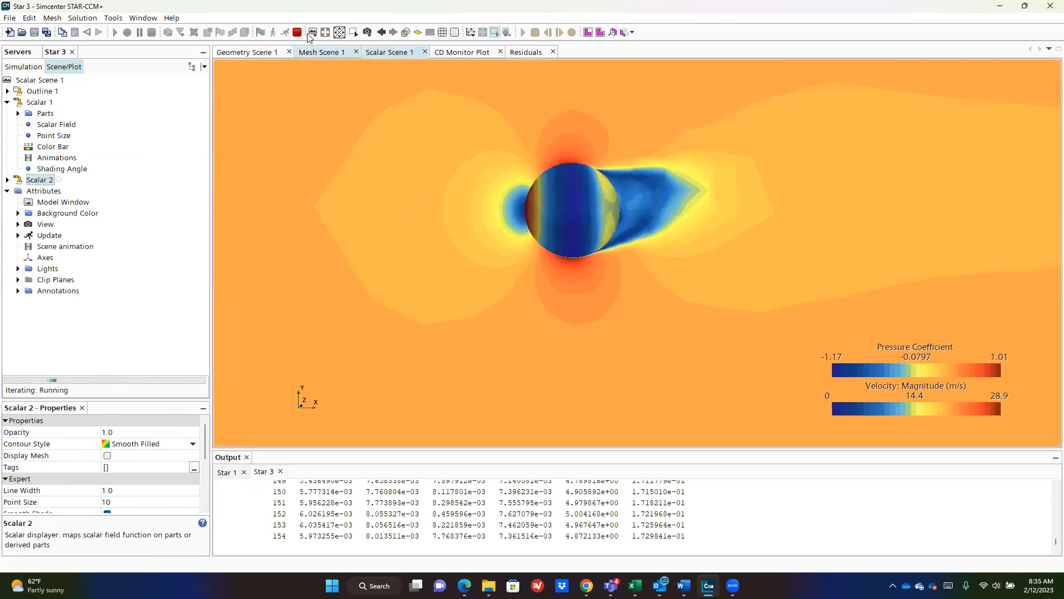
# - Stop the run and overlay the mesh on the scalar scene
pyautogui.click(298, 32)
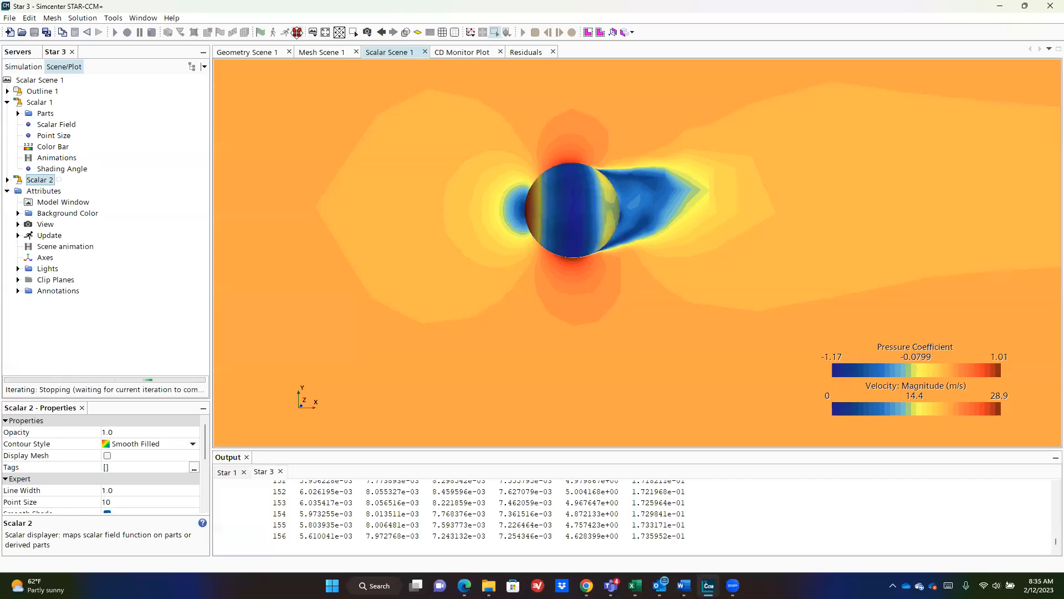
pyautogui.click(328, 50)
pyautogui.click(400, 53)
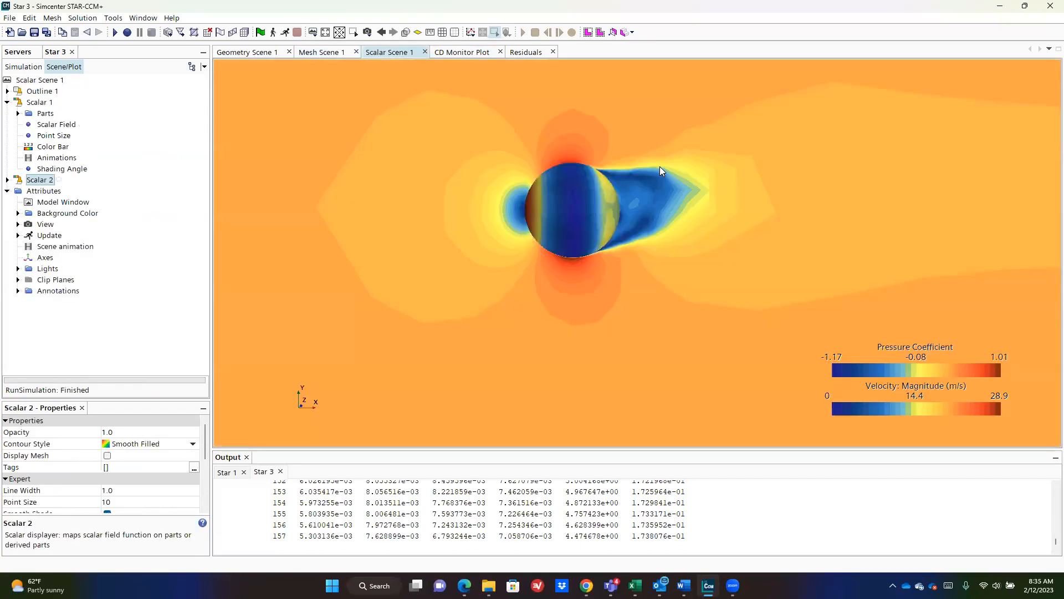
pyautogui.click(445, 32)
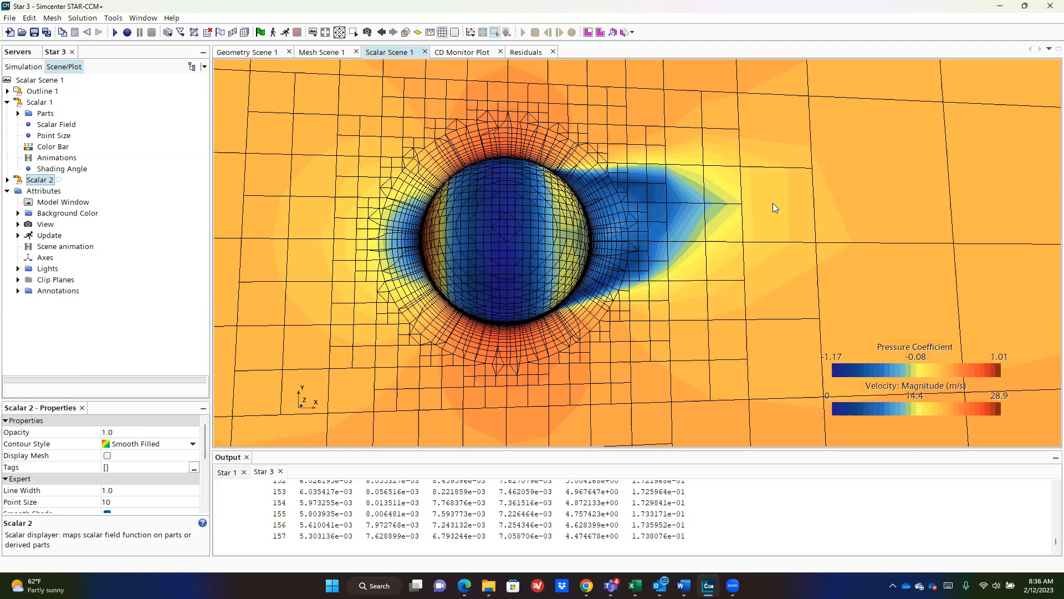
# - Find the Automated Mesh operation's custom controls in the simulation tree and check which control types can be added
pyautogui.click(24, 67)
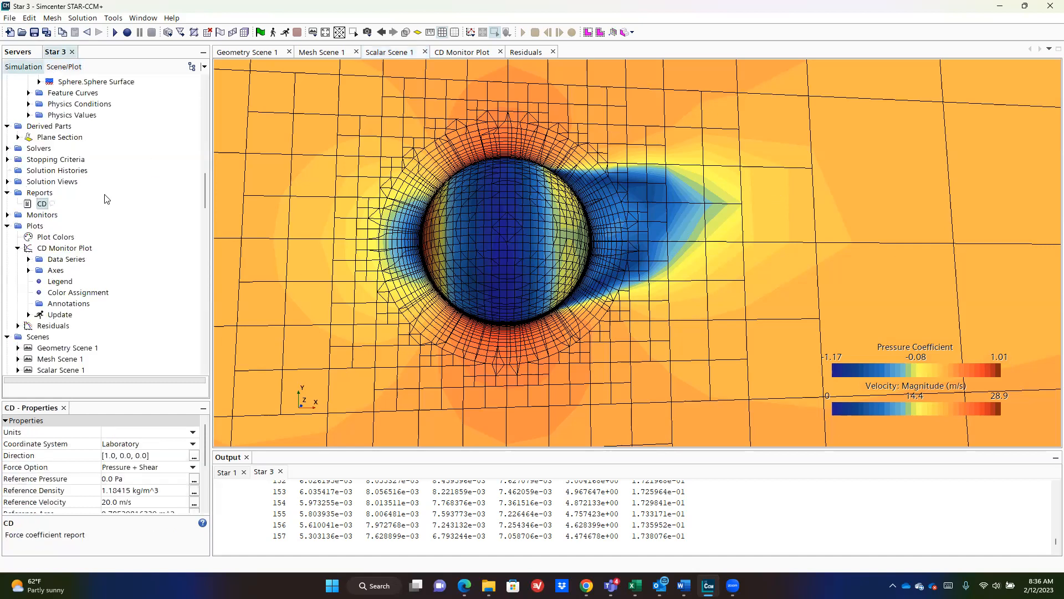
pyautogui.scroll(-1, 107, 199)
pyautogui.scroll(14, 114, 142)
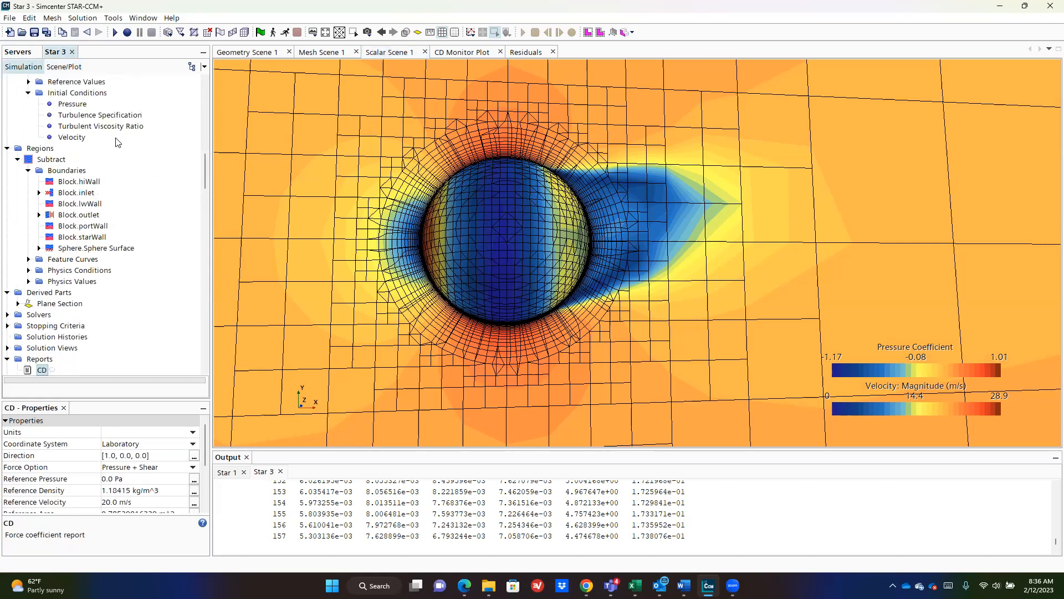
pyautogui.click(18, 93)
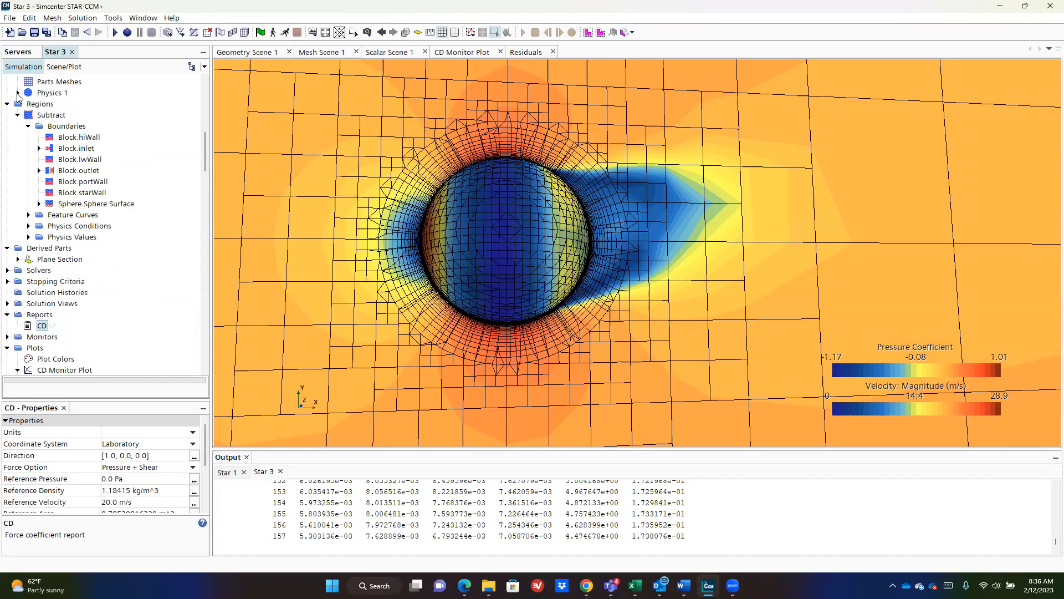
pyautogui.scroll(4, 72, 147)
pyautogui.scroll(7, 92, 176)
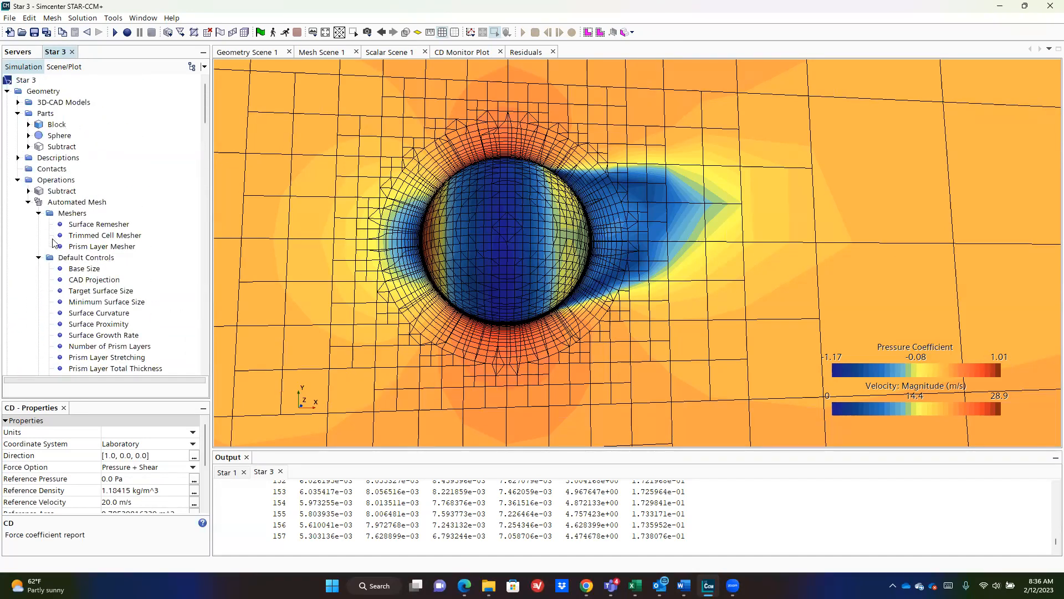
pyautogui.click(62, 203)
pyautogui.click(28, 202)
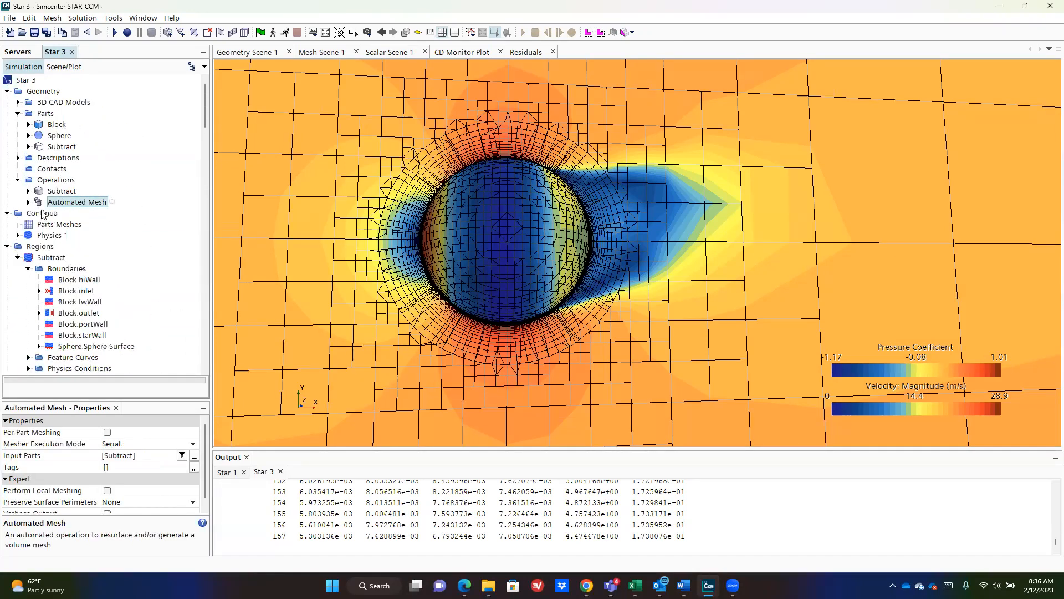
pyautogui.click(29, 203)
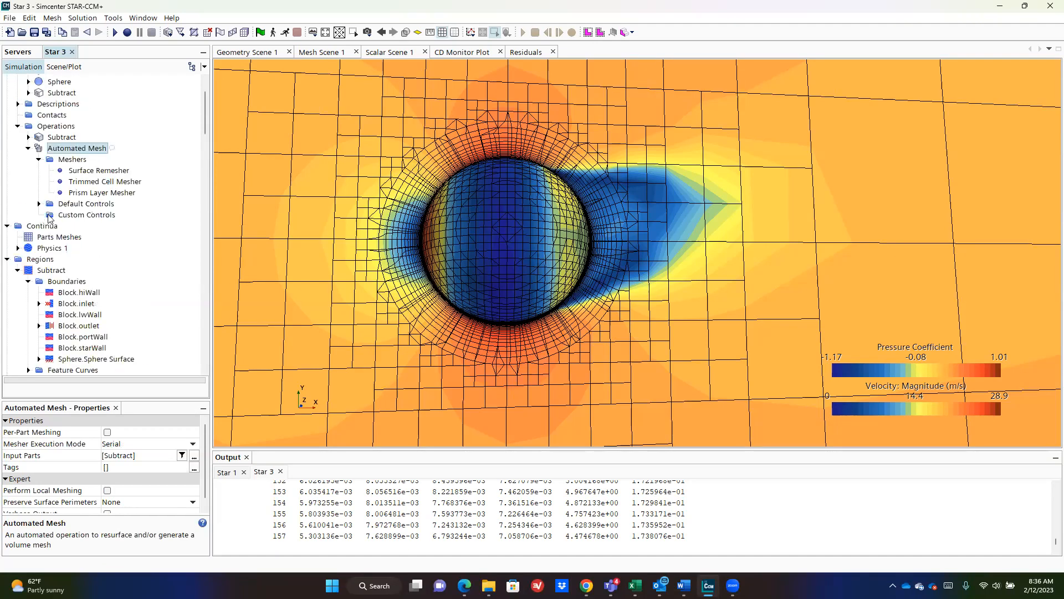
pyautogui.click(70, 215)
pyautogui.rightClick(71, 215)
pyautogui.moveTo(104, 220)
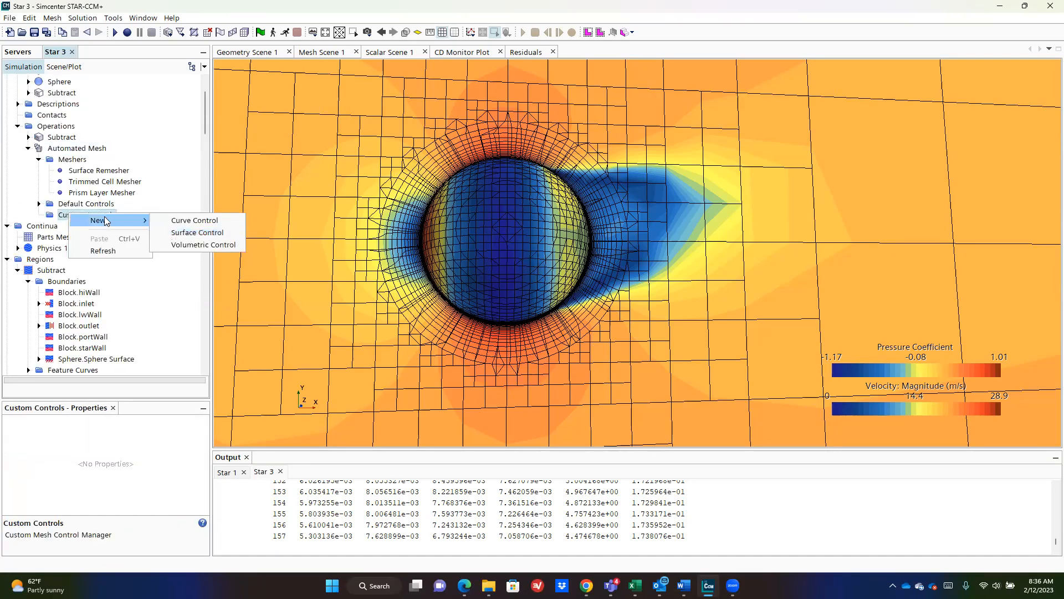
pyautogui.scroll(3, 68, 150)
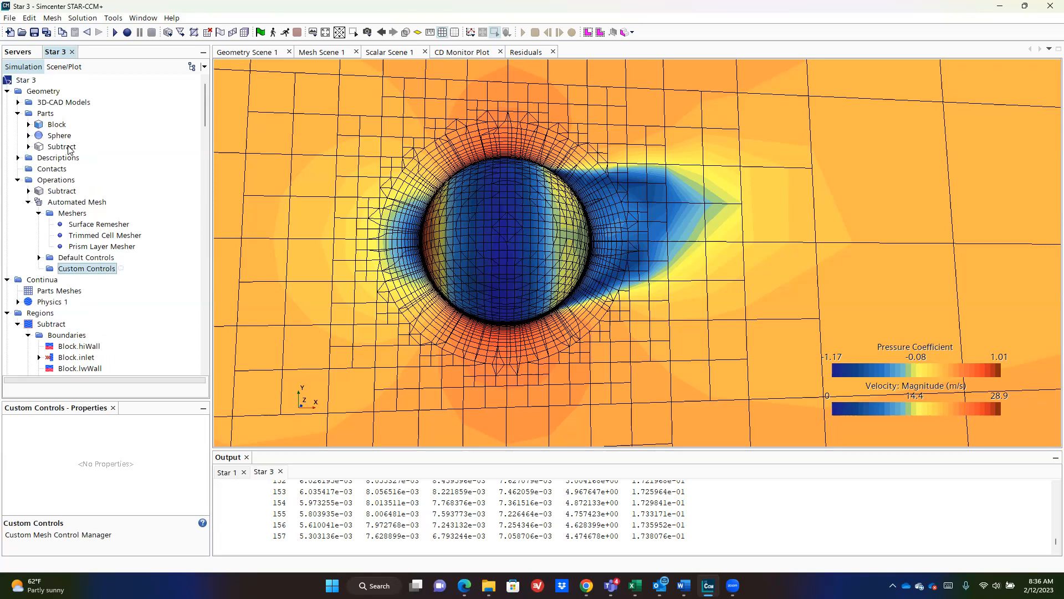
pyautogui.click(53, 115)
pyautogui.rightClick(52, 114)
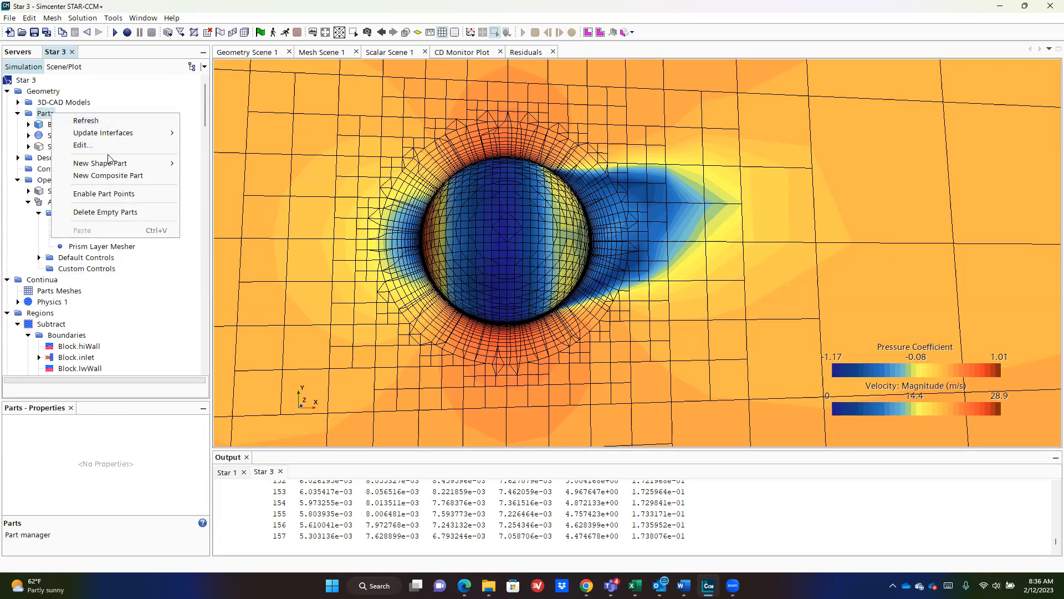
pyautogui.moveTo(116, 166)
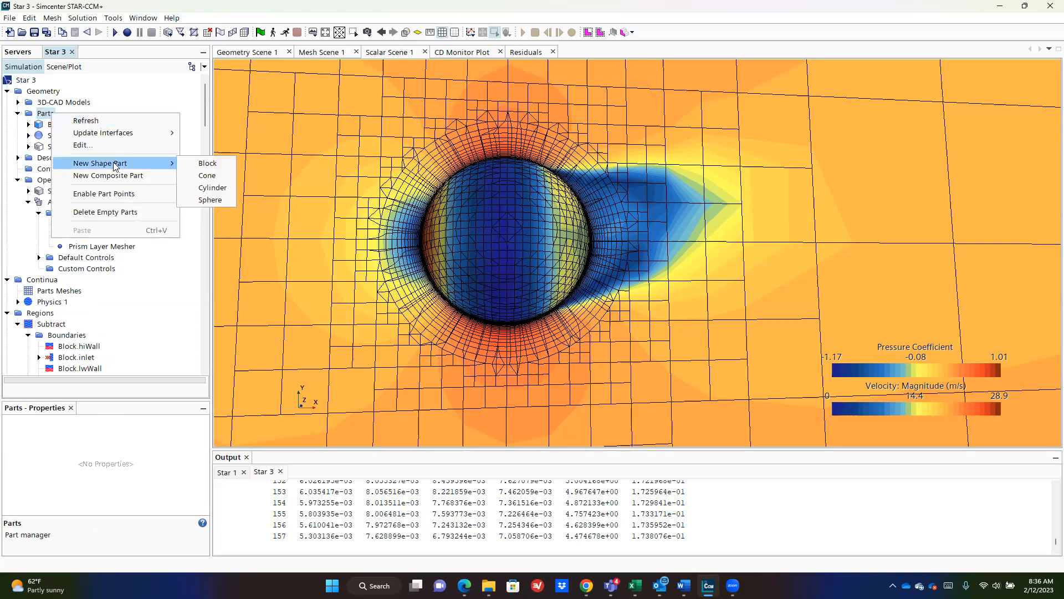
pyautogui.click(201, 189)
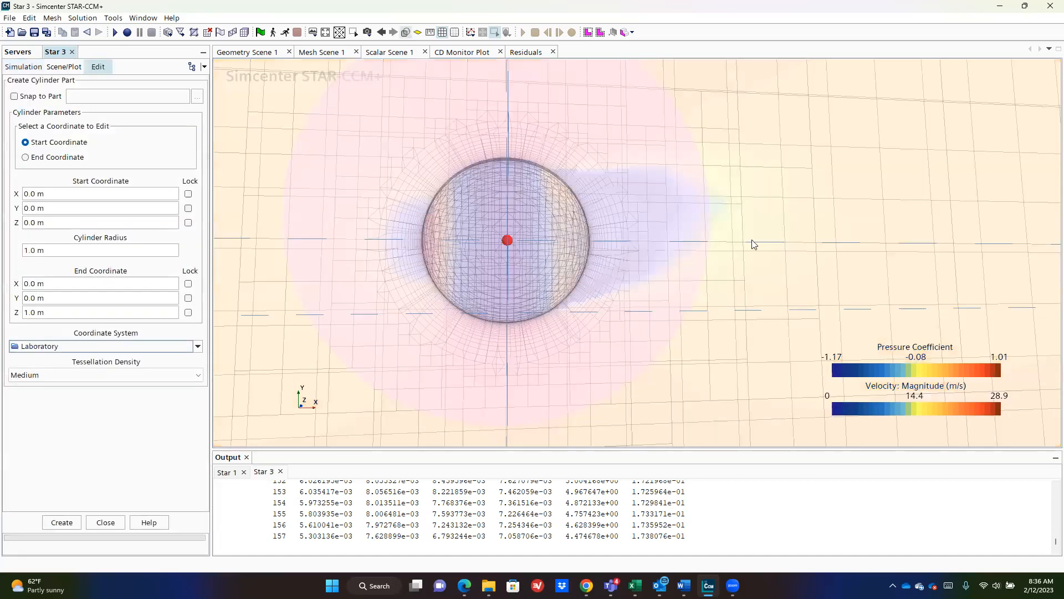
pyautogui.scroll(-4, 759, 249)
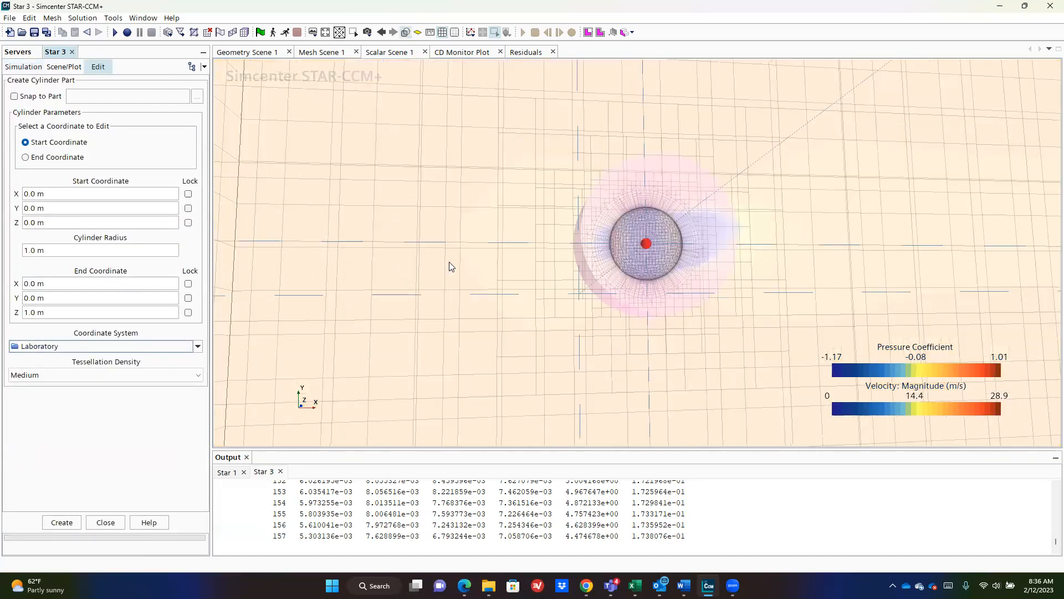
pyautogui.moveTo(653, 248); pyautogui.dragTo(433, 252)
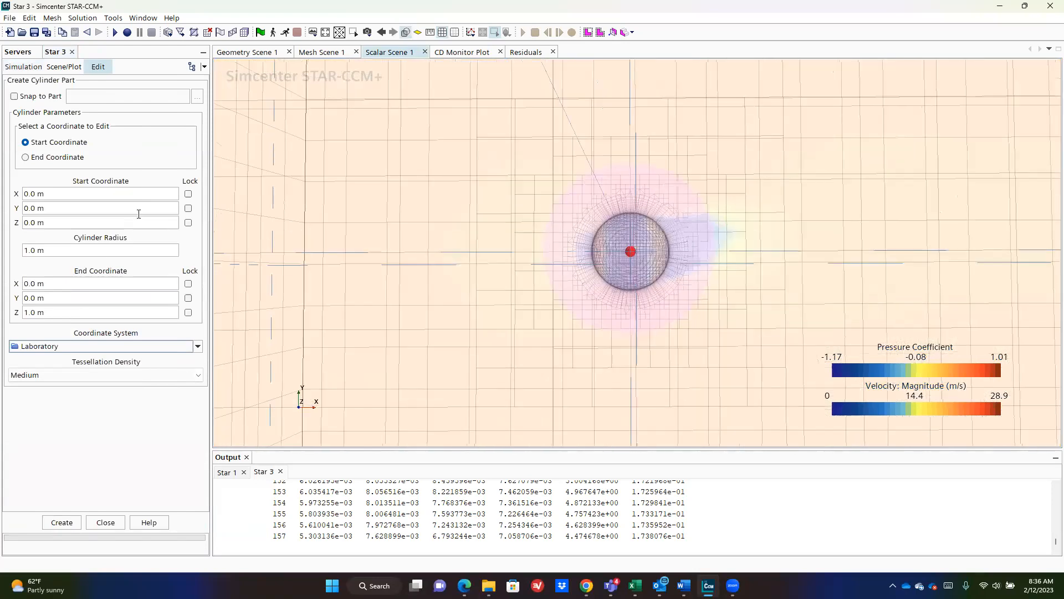
pyautogui.click(188, 194)
pyautogui.click(188, 208)
pyautogui.click(188, 223)
pyautogui.click(108, 523)
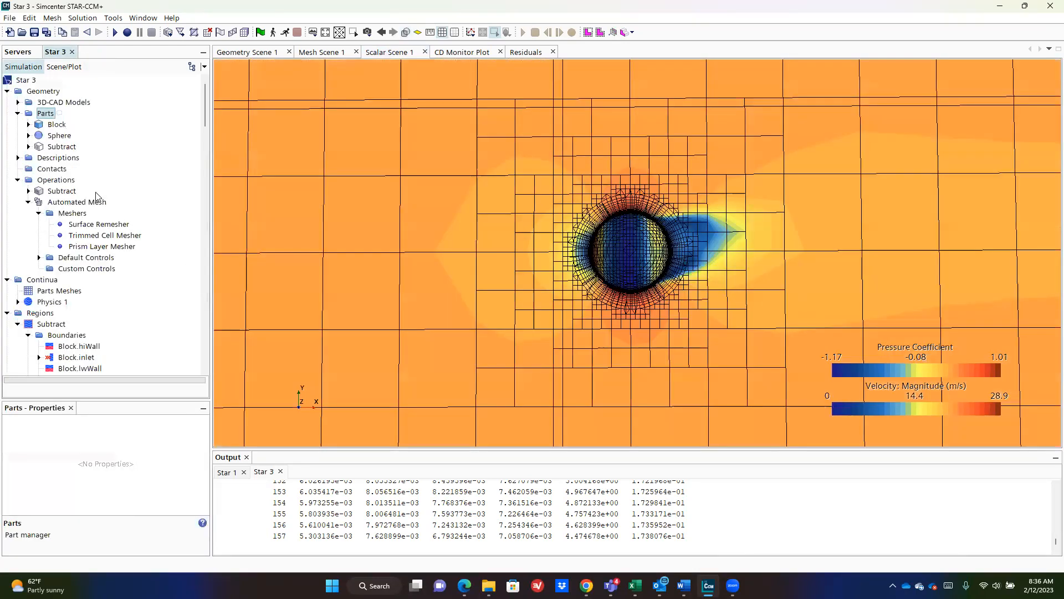
# - Start a new cone shape part and lock the X, Y and Z coordinates of its start disc at the origin
pyautogui.rightClick(42, 113)
pyautogui.moveTo(129, 164)
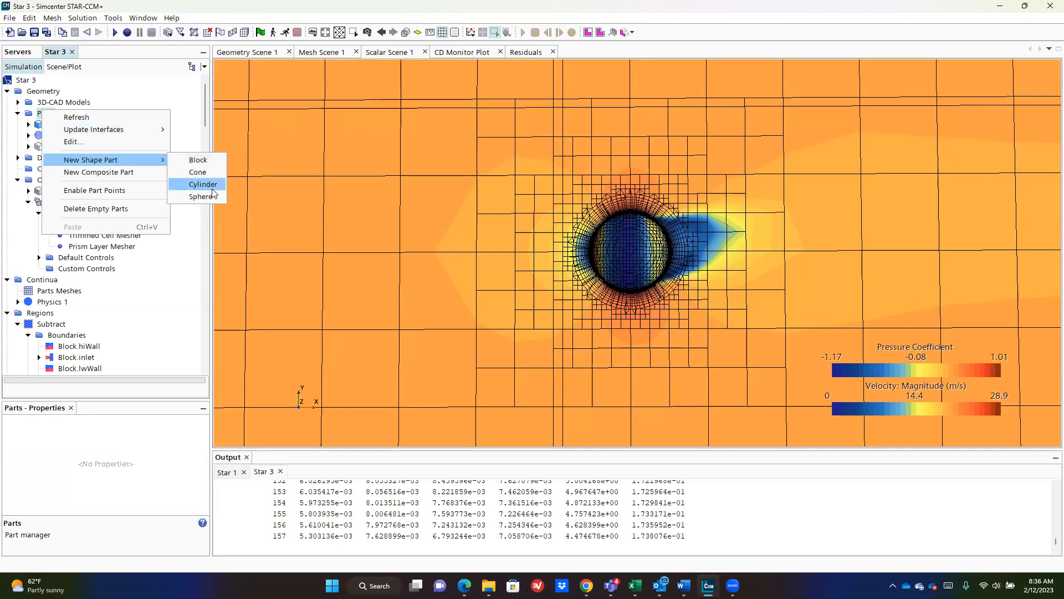
pyautogui.click(215, 172)
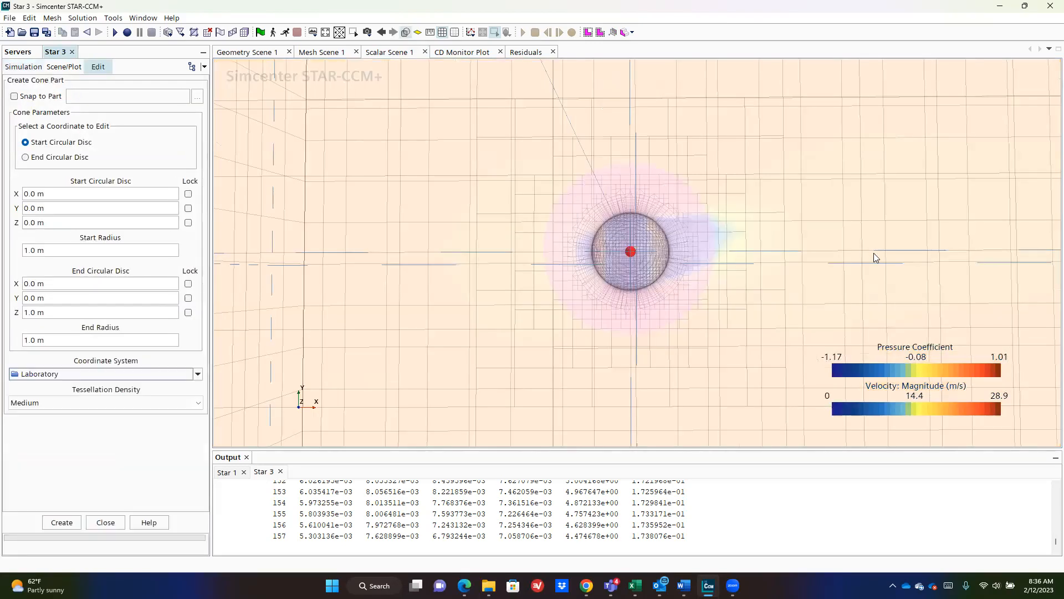
pyautogui.moveTo(565, 264); pyautogui.dragTo(633, 283)
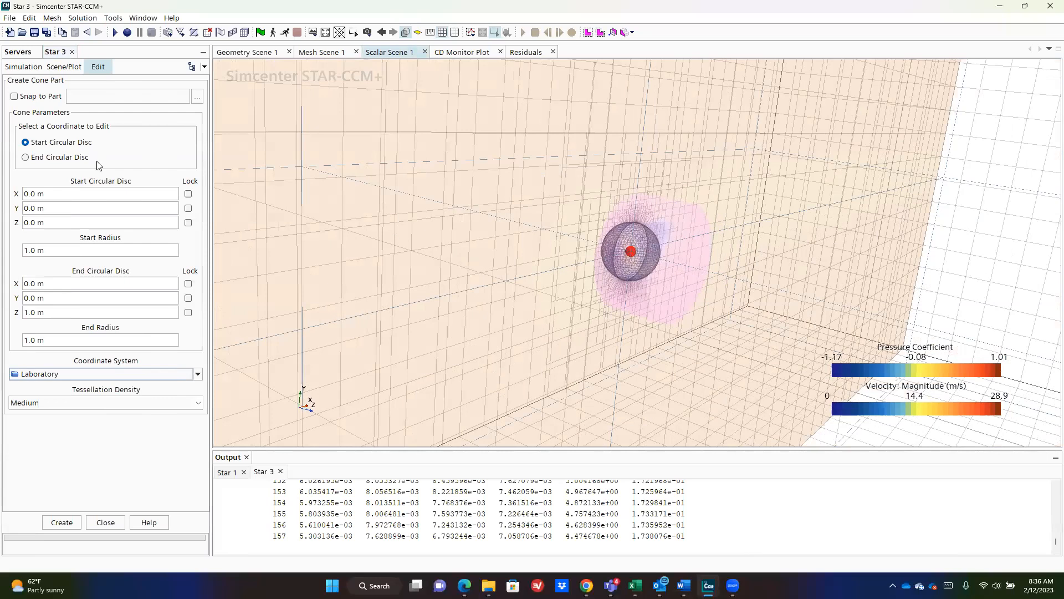
pyautogui.click(188, 194)
pyautogui.click(188, 208)
pyautogui.click(188, 223)
pyautogui.moveTo(789, 225); pyautogui.dragTo(759, 294)
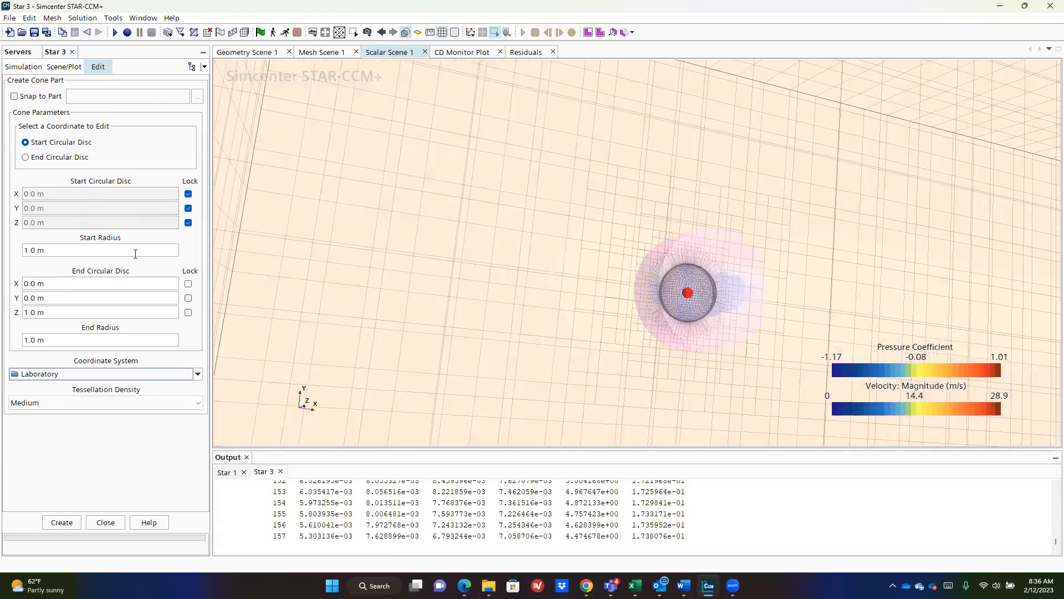
# - Set the cone's end disc coordinates to X 5.0 m and Z 0.0 m so it extends straight downstream
pyautogui.click(133, 250)
pyautogui.click(119, 283)
pyautogui.moveTo(686, 295)
pyautogui.mouseDown()
pyautogui.moveTo(792, 294)
pyautogui.moveTo(680, 288)
pyautogui.mouseUp()
pyautogui.click(680, 287)
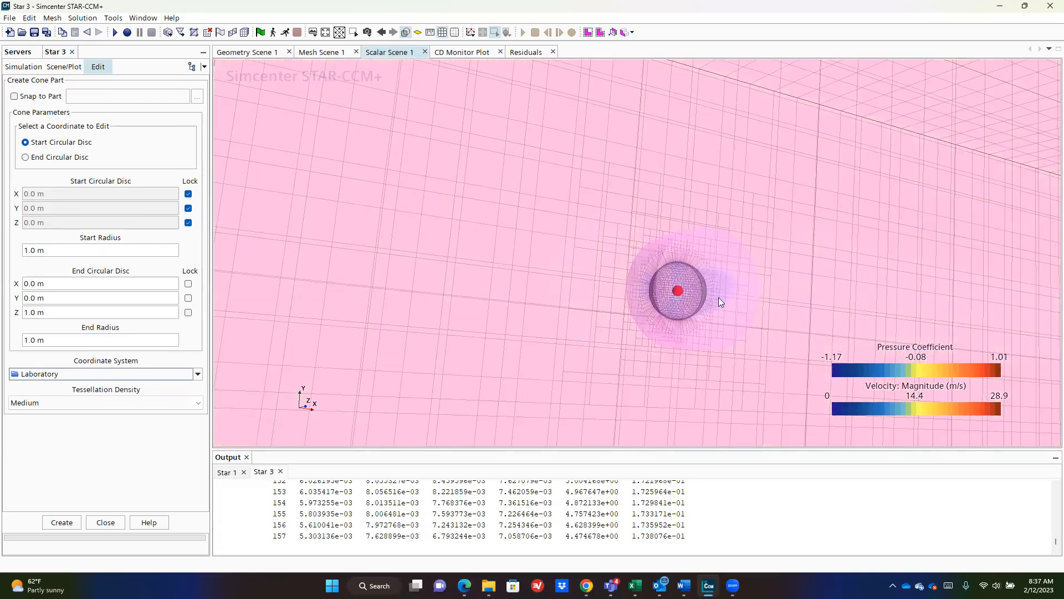
pyautogui.click(124, 287)
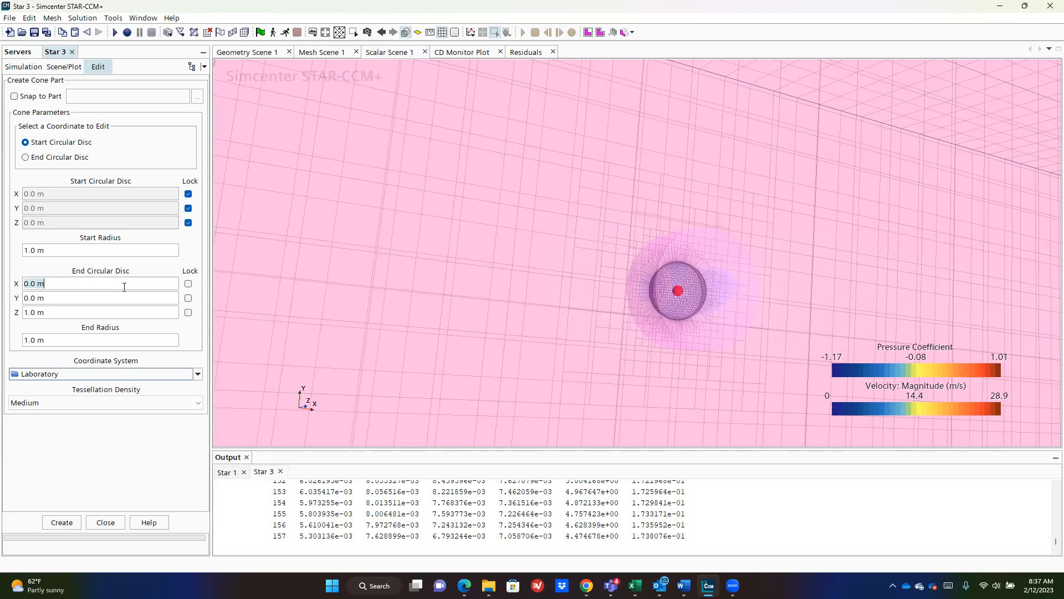
pyautogui.write('5.0 m')
pyautogui.press('Return')
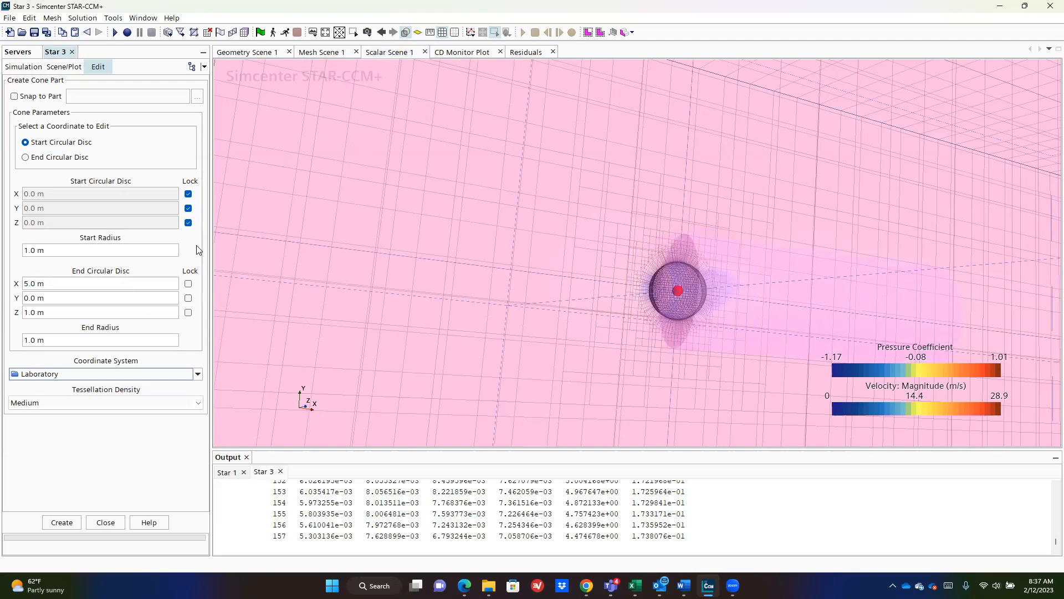
pyautogui.press('Tab')
pyautogui.press('Tab')
pyautogui.write('0.0 m')
pyautogui.moveTo(468, 125); pyautogui.dragTo(515, 188)
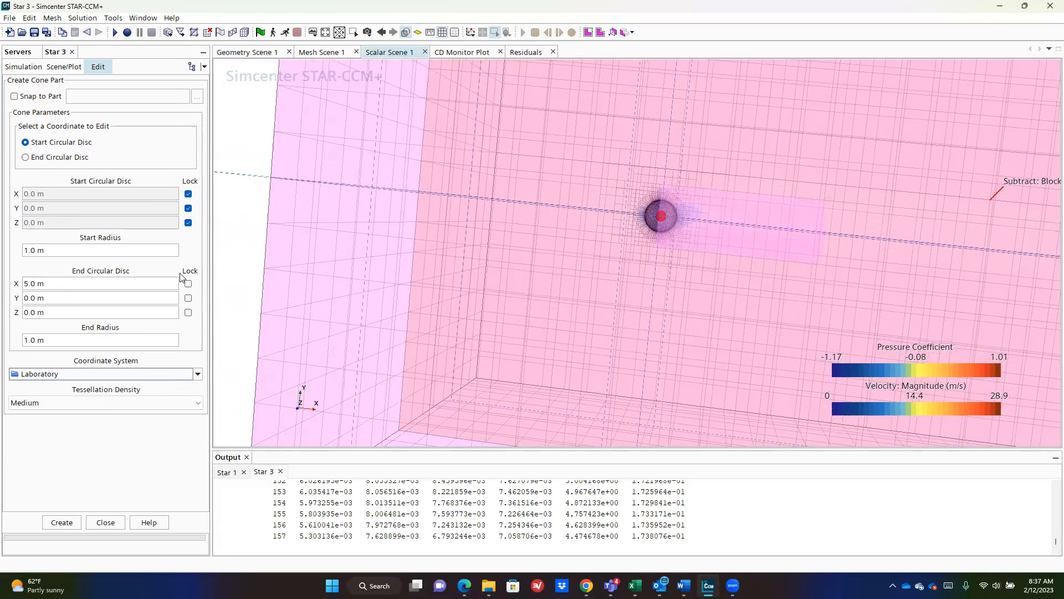
# - Set the cone's end radius to 2.0 m and start radius to 0.6 m, create it and check its placement behind the sphere
pyautogui.click(113, 340)
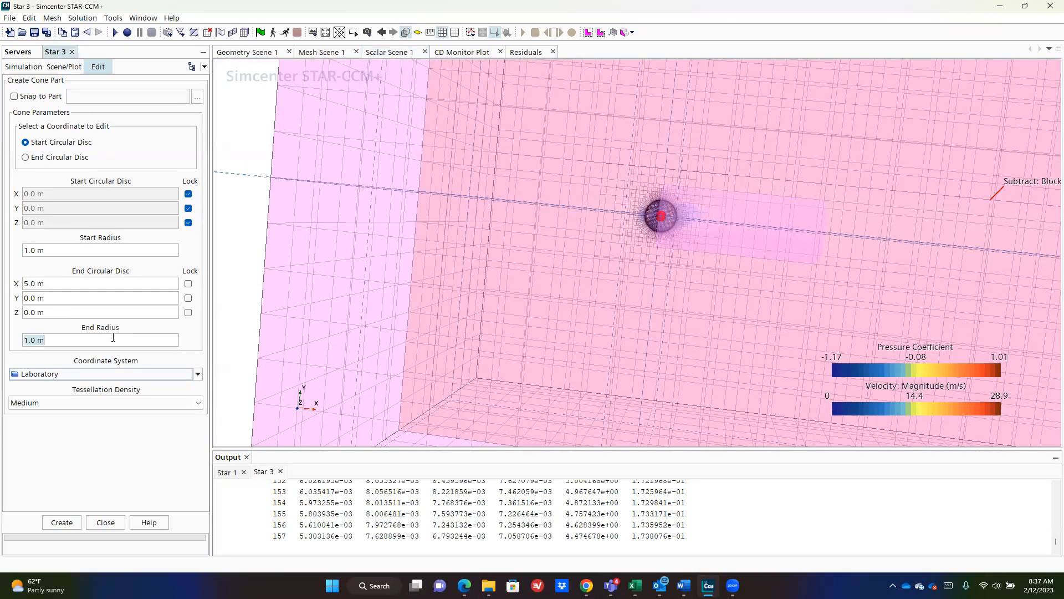
pyautogui.write('2.0 m')
pyautogui.click(88, 246)
pyautogui.write('0.5 m')
pyautogui.scroll(3, 649, 189)
pyautogui.click(62, 522)
pyautogui.click(106, 522)
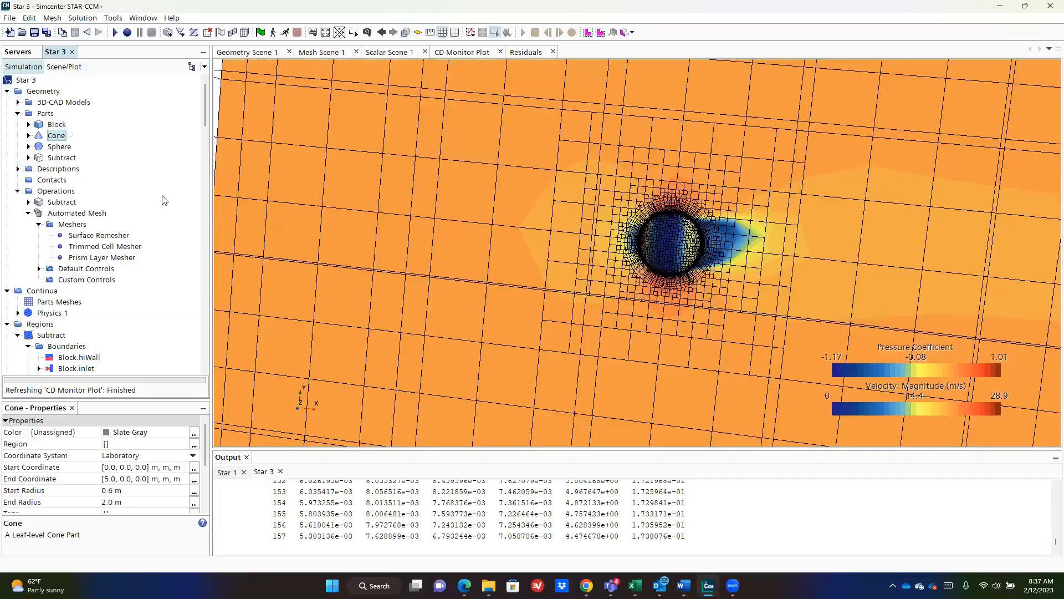
pyautogui.click(57, 125)
pyautogui.click(56, 135)
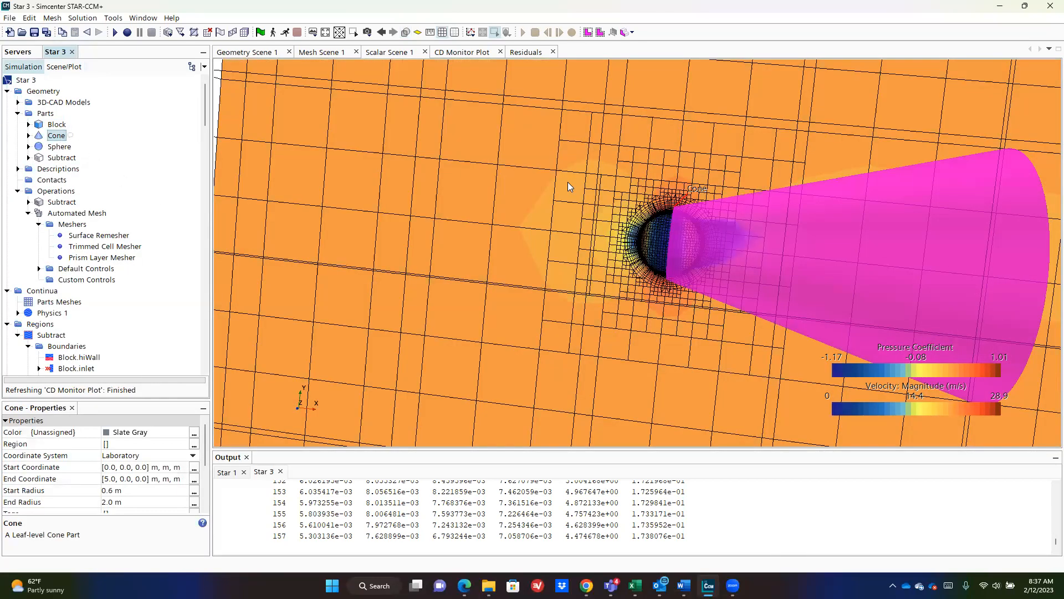
pyautogui.scroll(-1, 567, 182)
pyautogui.moveTo(555, 272)
pyautogui.mouseDown()
pyautogui.moveTo(410, 268)
pyautogui.moveTo(504, 266)
pyautogui.mouseUp()
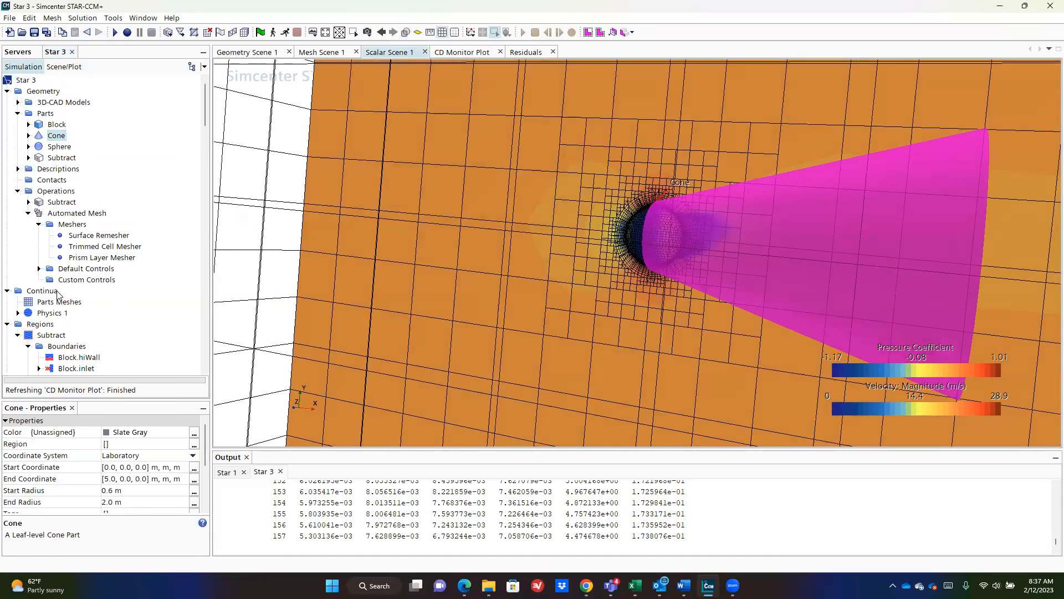
# - Add a volumetric custom control to the Automated Mesh operation and assign the Cone part to it
pyautogui.click(66, 280)
pyautogui.rightClick(66, 280)
pyautogui.moveTo(111, 290)
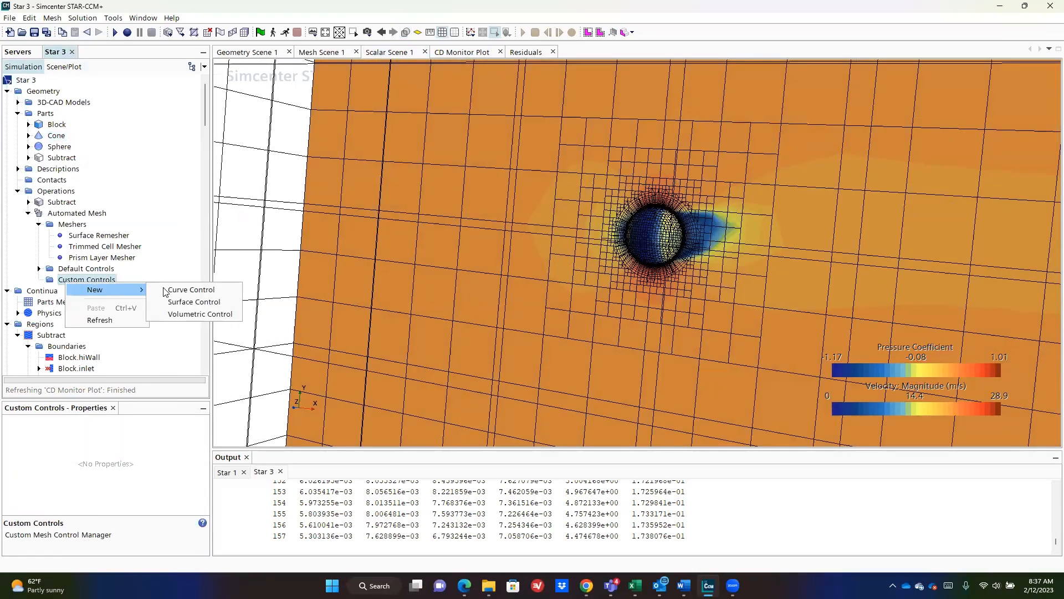
pyautogui.click(183, 314)
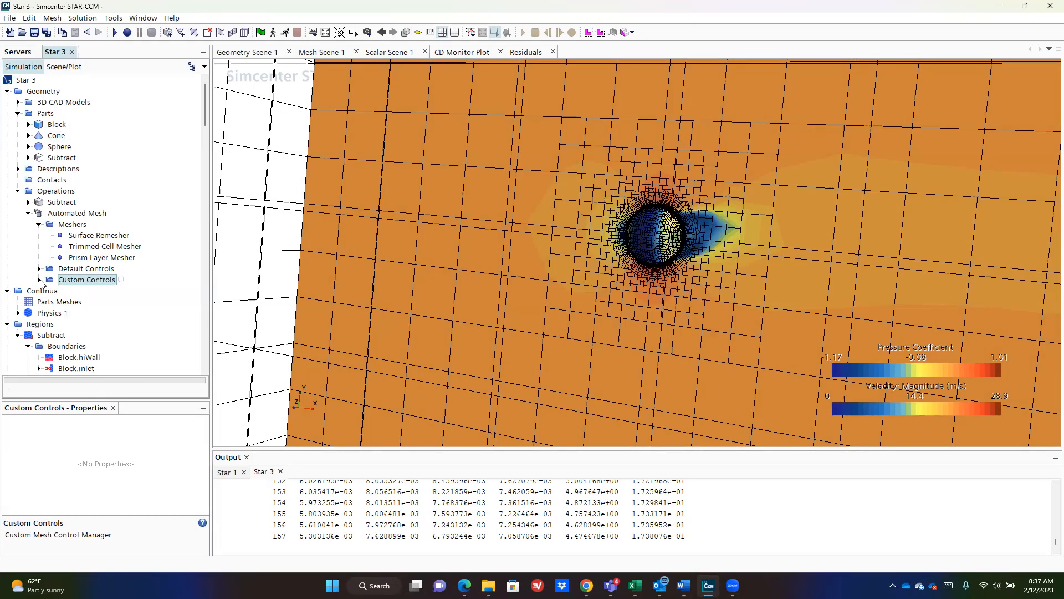
pyautogui.click(39, 279)
pyautogui.click(99, 291)
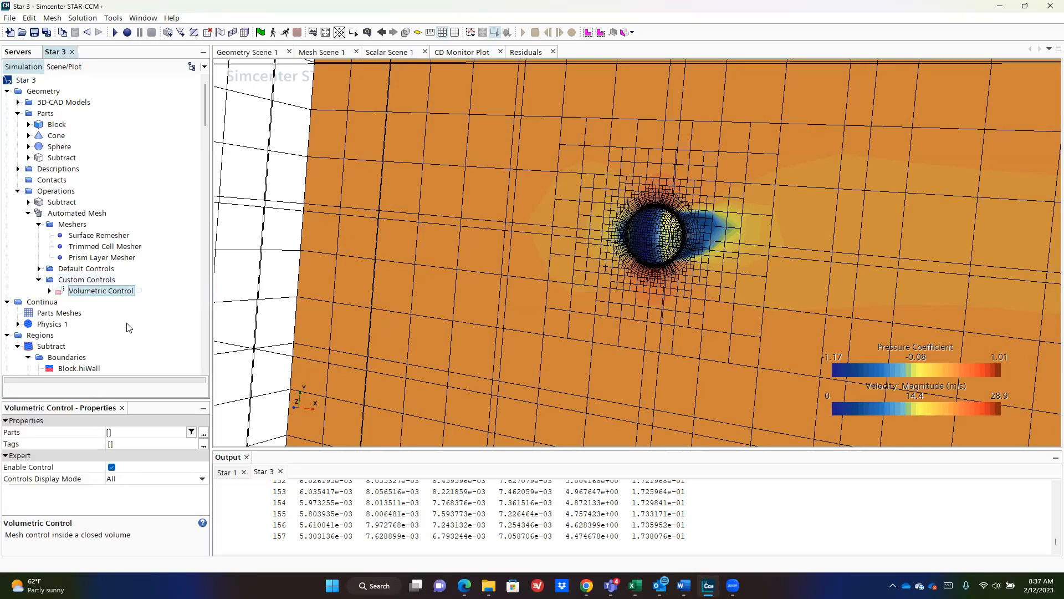
pyautogui.click(204, 432)
pyautogui.click(380, 181)
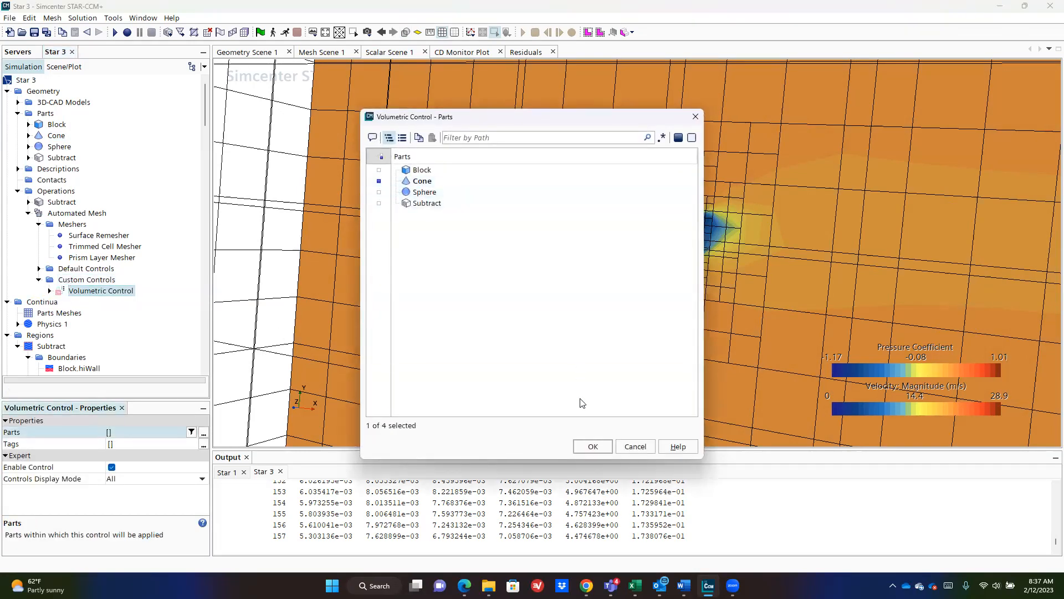
pyautogui.click(592, 446)
# - Enable Customize Anisotropic Size in the volumetric control's Trimmer settings
pyautogui.click(50, 290)
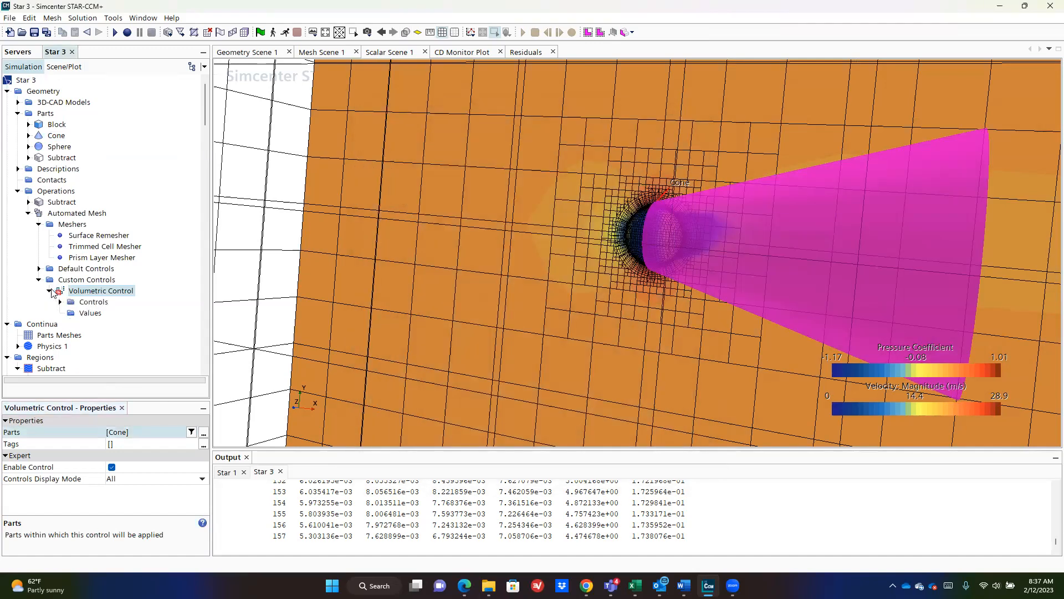
pyautogui.click(72, 302)
pyautogui.click(60, 302)
pyautogui.click(119, 313)
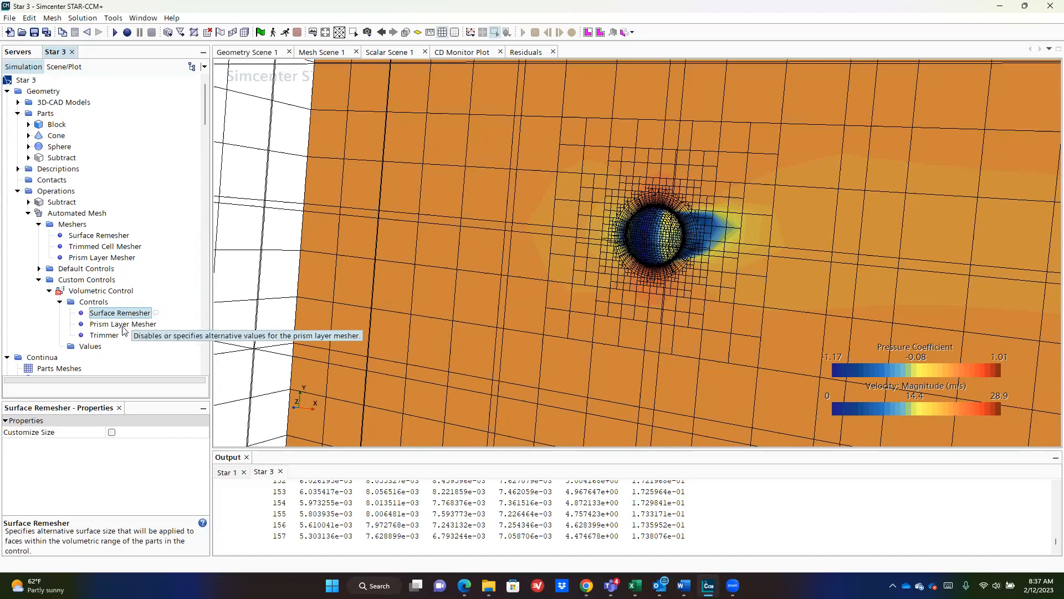
pyautogui.click(122, 325)
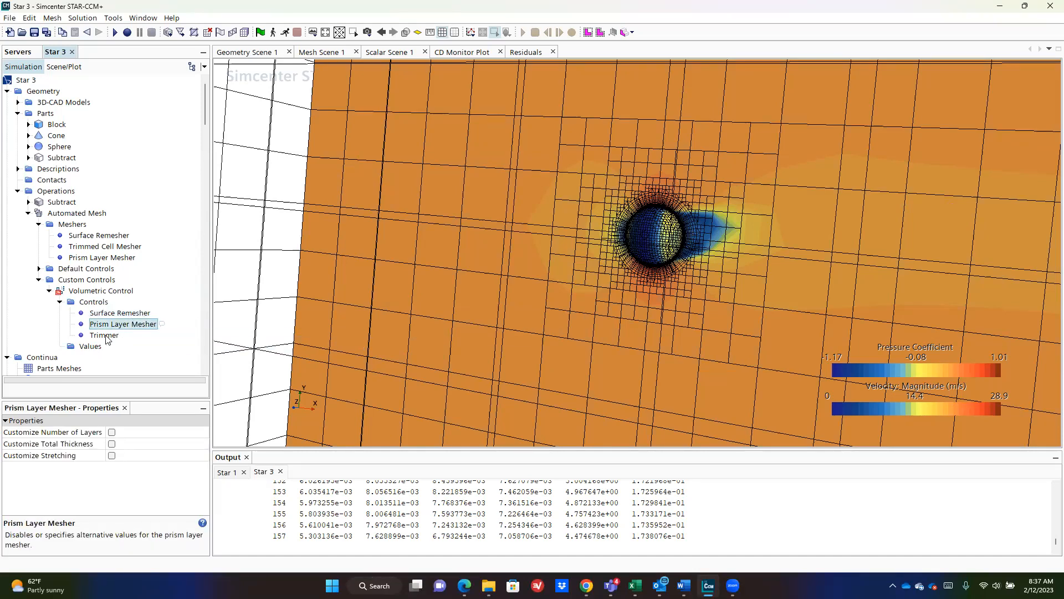
pyautogui.click(106, 336)
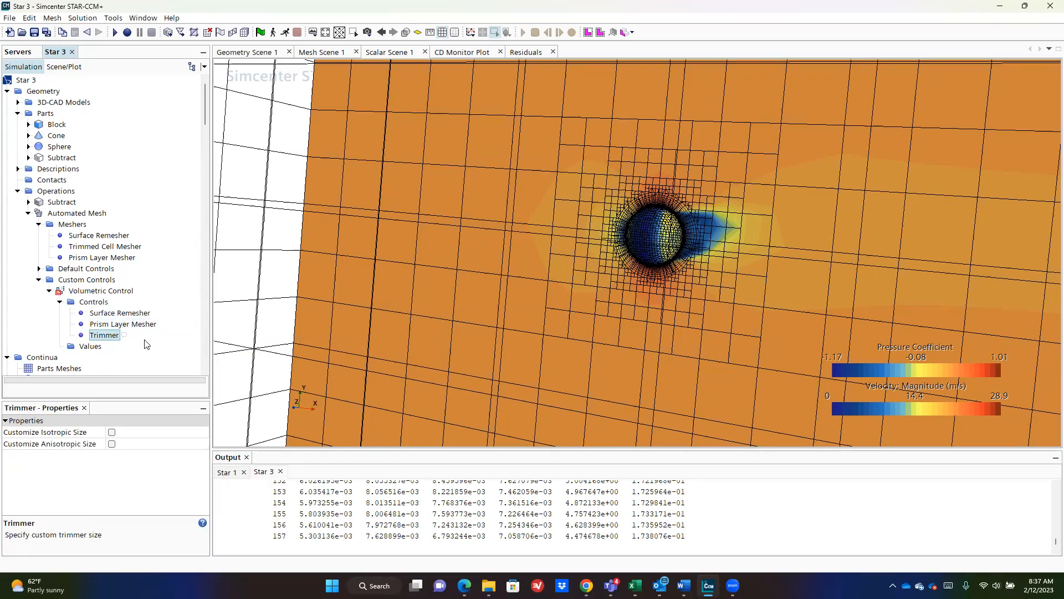
pyautogui.click(112, 444)
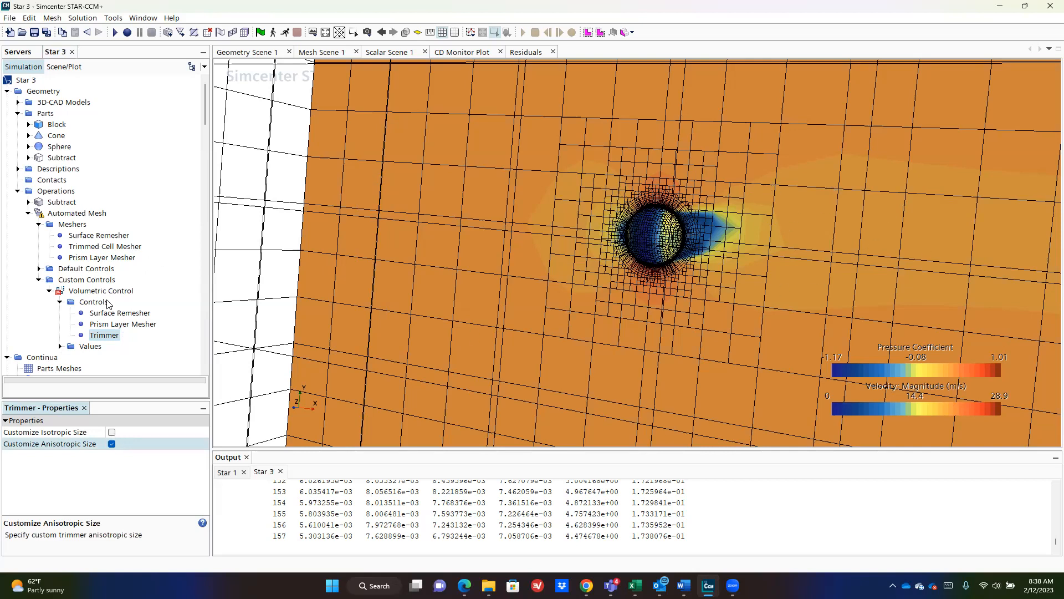
# - Enable custom X, Y and Z sizes for the volumetric control's Trimmer Anisotropic Size
pyautogui.click(60, 347)
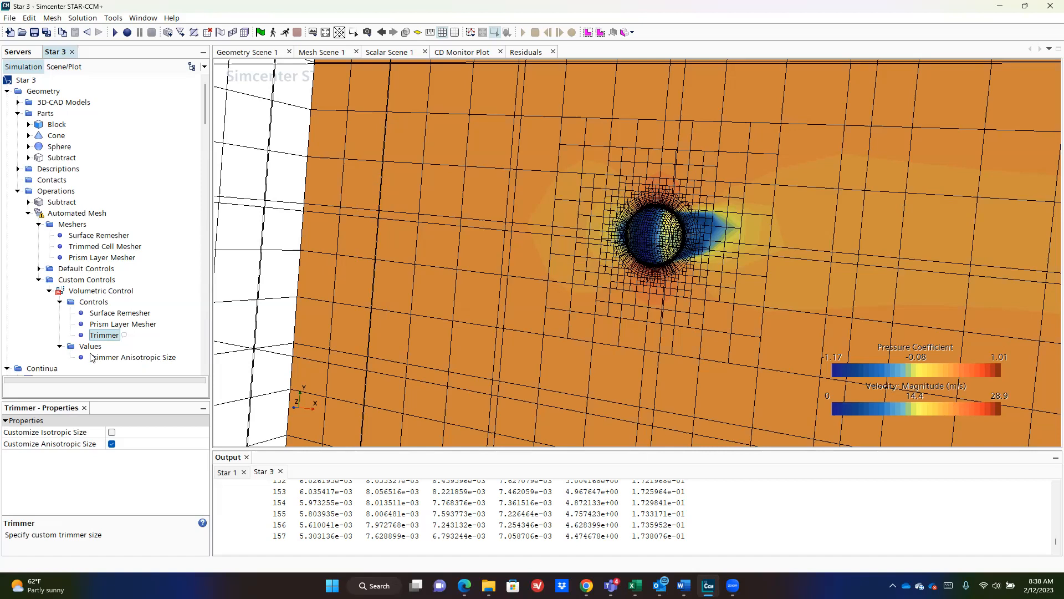
pyautogui.click(96, 358)
pyautogui.click(130, 444)
pyautogui.click(130, 456)
pyautogui.click(131, 467)
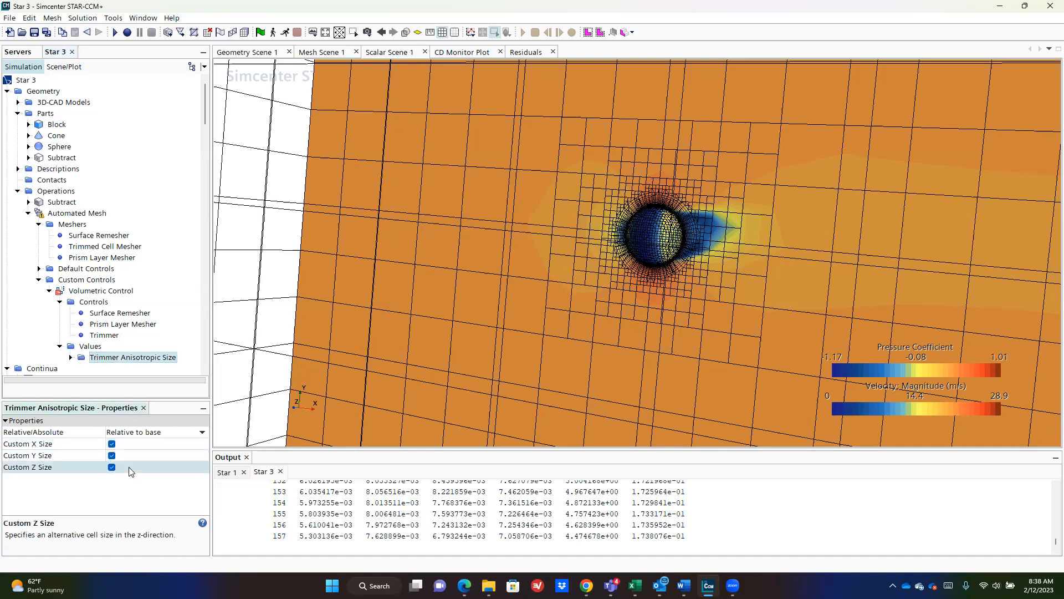
# - Set the volumetric control's Relative X Size to 20 percent of base
pyautogui.click(71, 358)
pyautogui.click(131, 350)
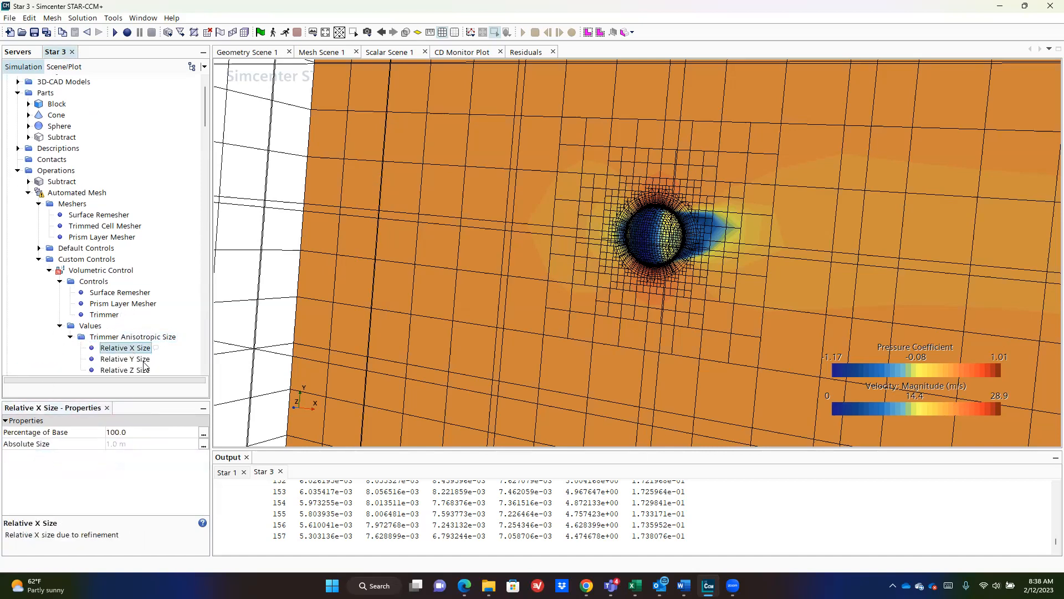
pyautogui.click(161, 433)
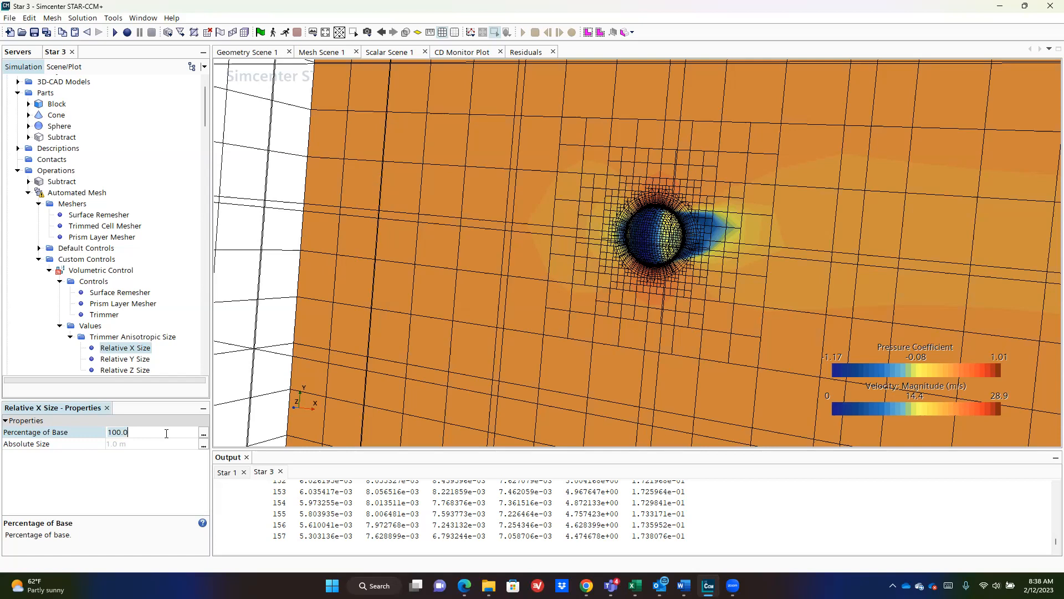
pyautogui.press('BackSpace')
pyautogui.press('BackSpace')
pyautogui.press('BackSpace')
pyautogui.press('BackSpace')
pyautogui.press('BackSpace')
pyautogui.write('20')
pyautogui.press('Return')
# - Set the volumetric control's Relative Y Size to 10 percent of base
pyautogui.click(126, 358)
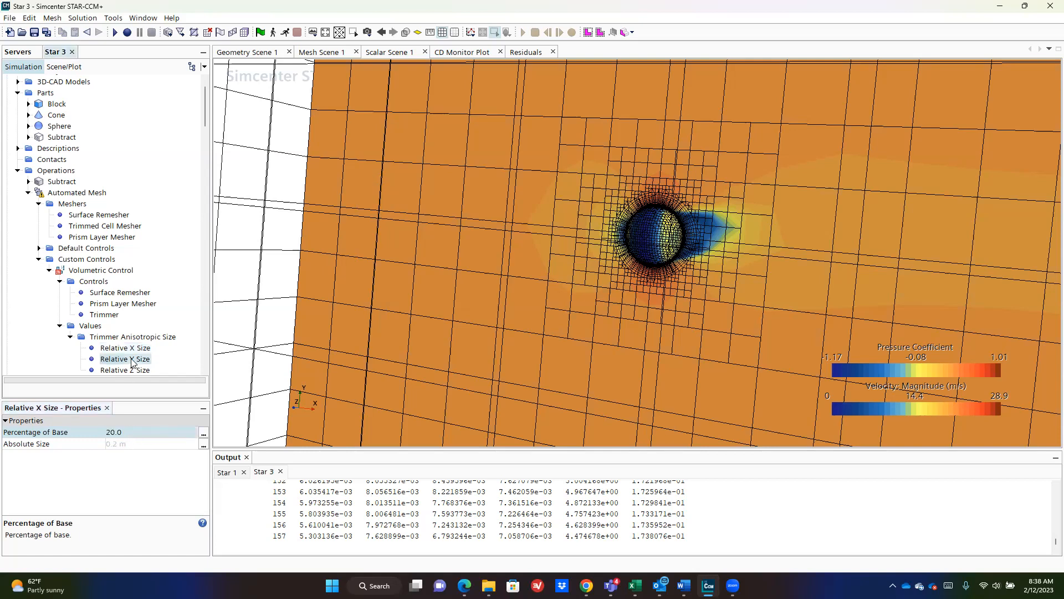
pyautogui.click(145, 432)
pyautogui.press('BackSpace')
pyautogui.press('BackSpace')
pyautogui.press('BackSpace')
pyautogui.press('BackSpace')
pyautogui.press('BackSpace')
pyautogui.write('0.1')
pyautogui.press('Return')
pyautogui.click(144, 432)
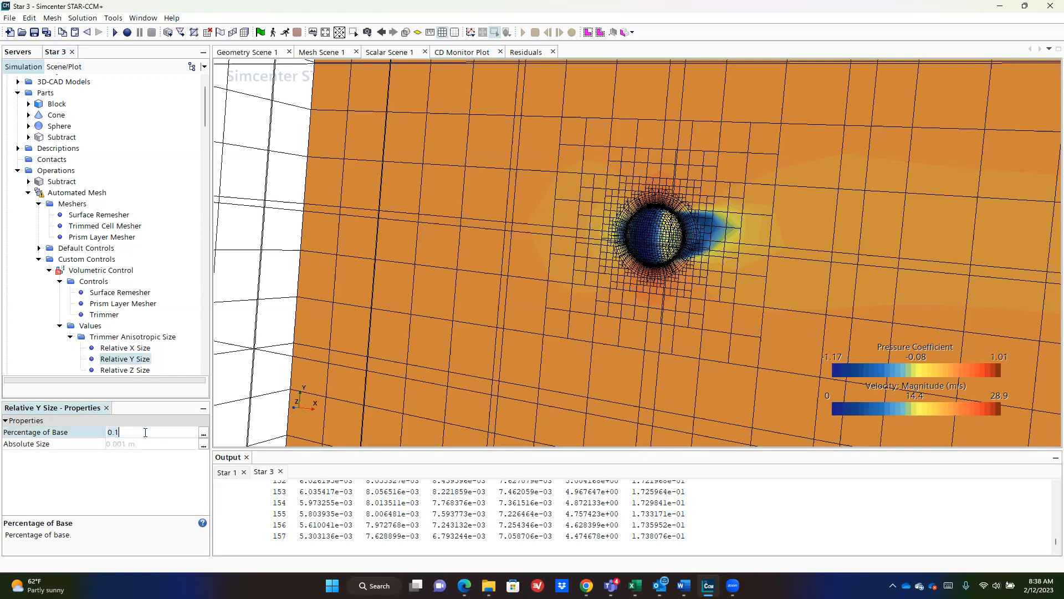
pyautogui.hotkey('ctrl', 'a')
pyautogui.write('10')
pyautogui.press('Return')
# - Set the volumetric control's Relative Z Size to 10 percent of base
pyautogui.click(131, 371)
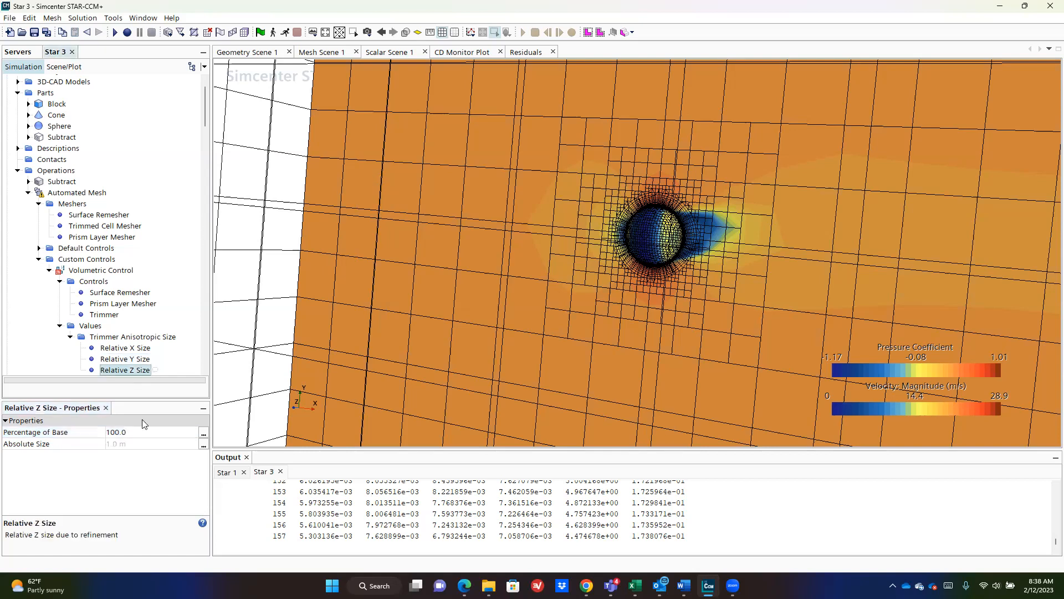
pyautogui.click(147, 432)
pyautogui.hotkey('ctrl', 'a')
pyautogui.write('10')
pyautogui.press('Return')
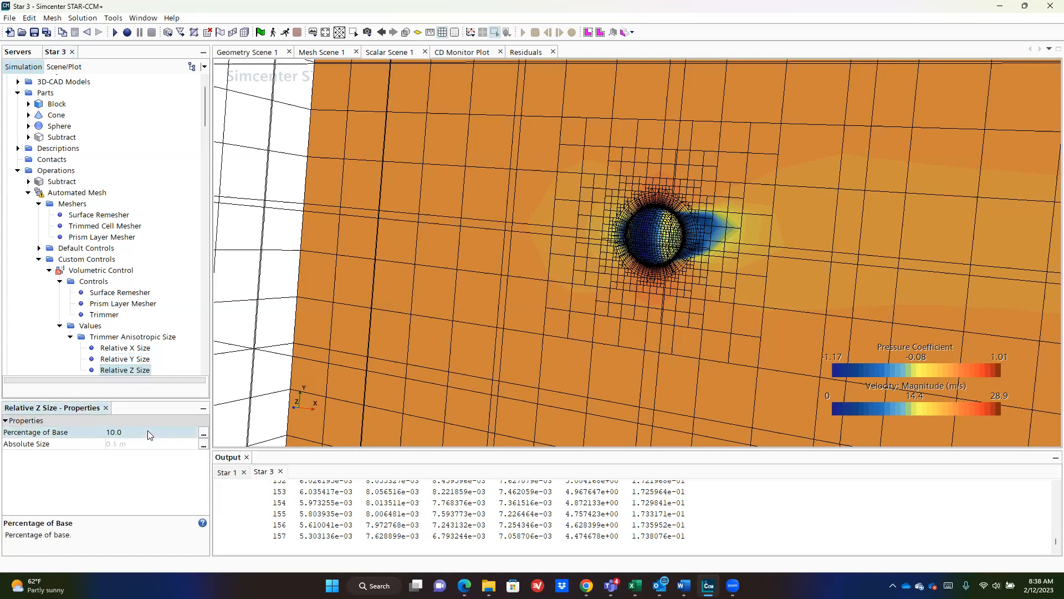
# - Generate the volume mesh and inspect the cells around the sphere and inside the wake cone
pyautogui.click(244, 32)
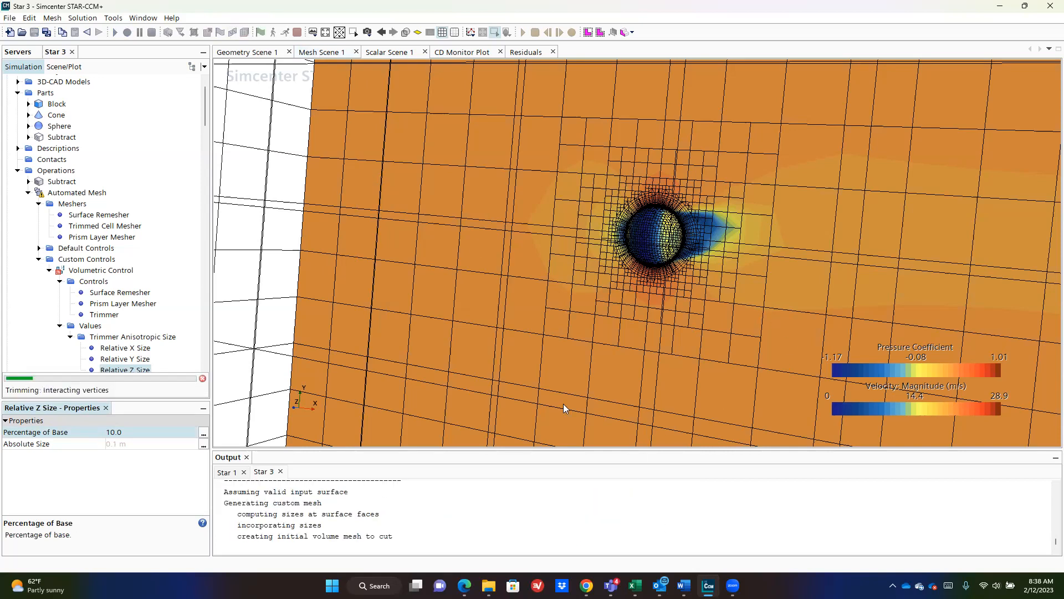
pyautogui.scroll(-2, 718, 249)
pyautogui.scroll(-1, 718, 247)
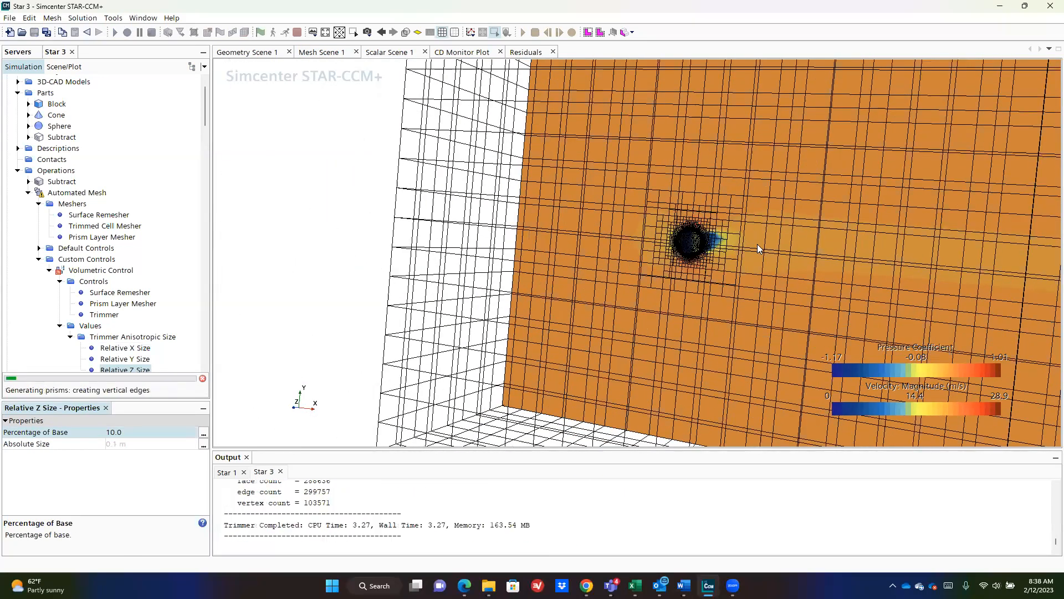
pyautogui.scroll(3, 787, 226)
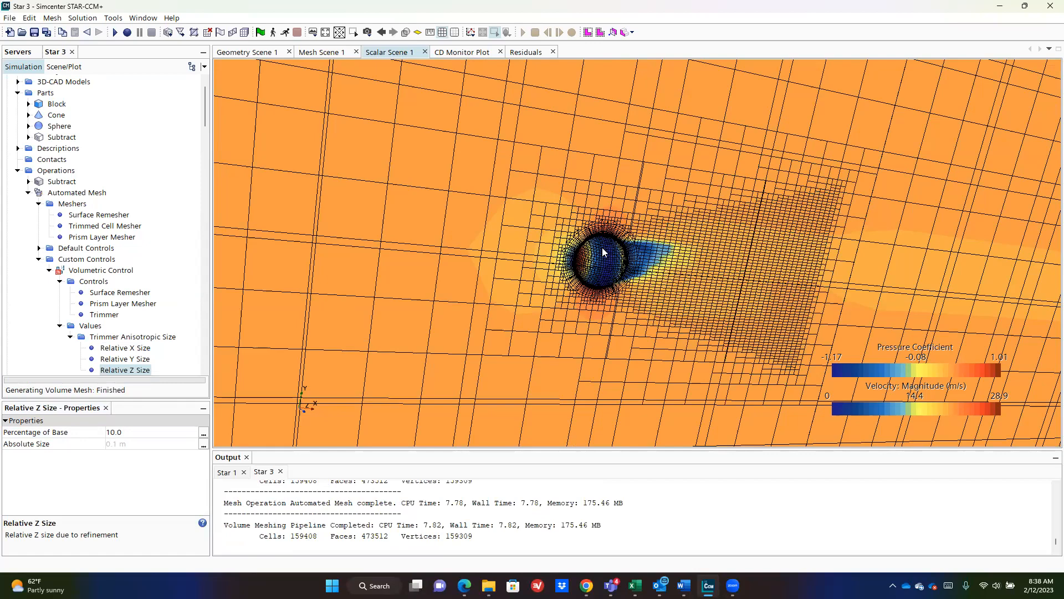
pyautogui.scroll(5, 602, 247)
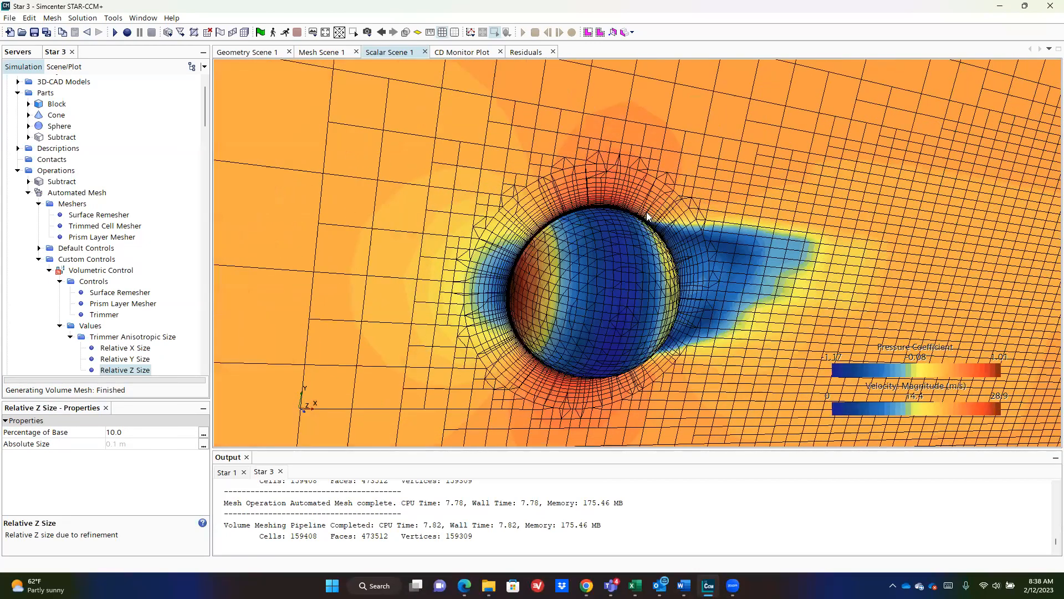
pyautogui.moveTo(647, 215); pyautogui.dragTo(785, 239)
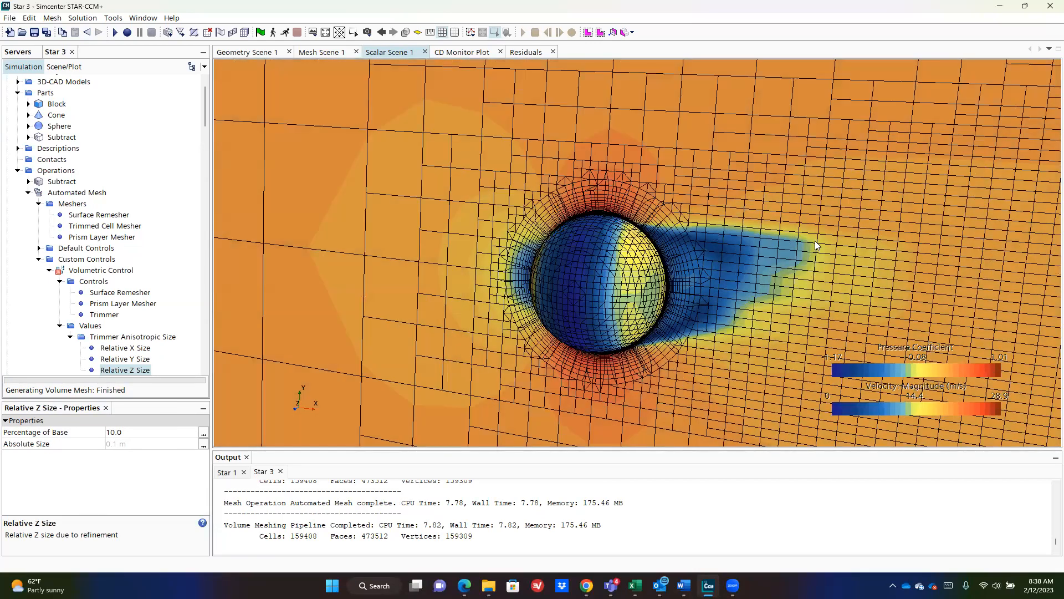
pyautogui.scroll(3, 696, 238)
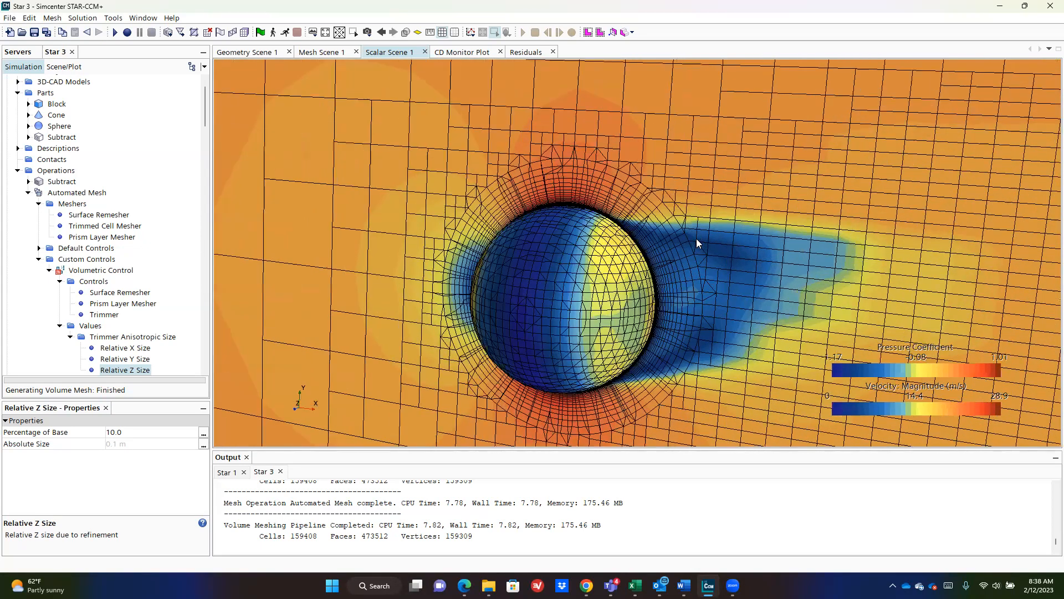
# - Run the solver on the refined mesh and view the developing wake behind the sphere in the scalar scene
pyautogui.click(284, 32)
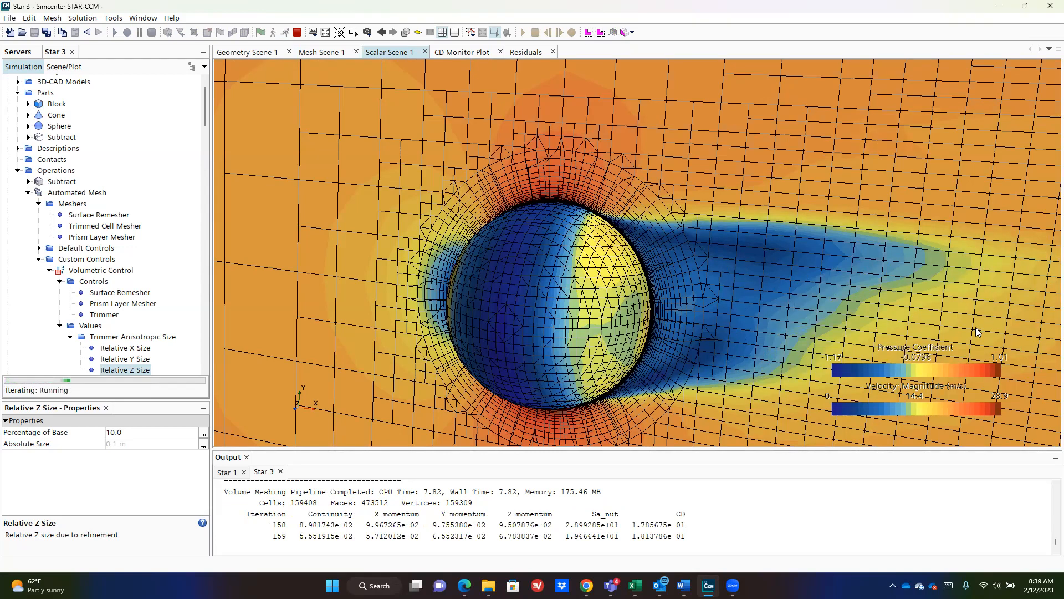
pyautogui.scroll(-5, 944, 287)
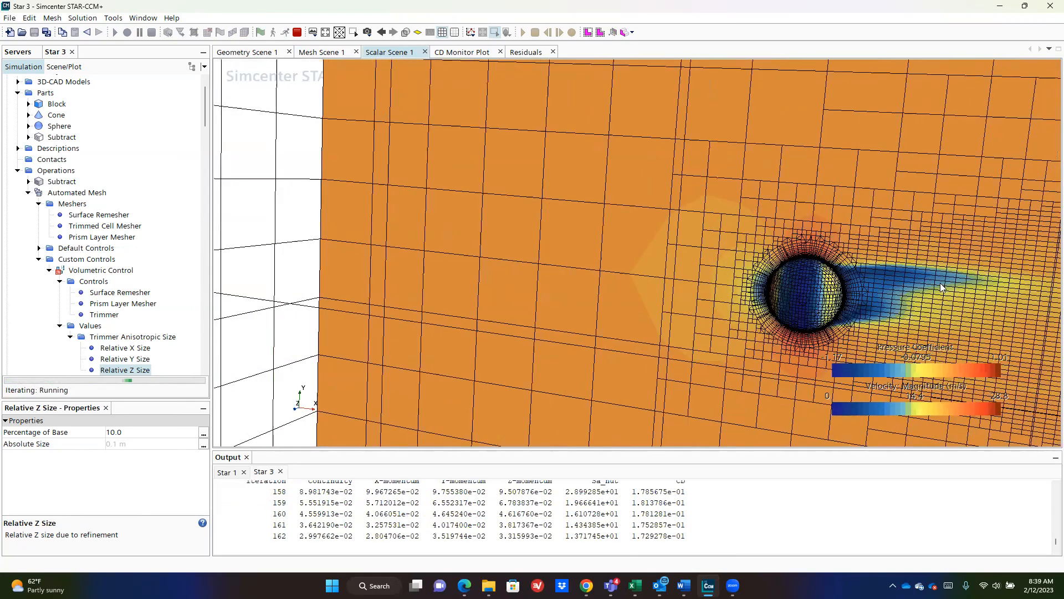
pyautogui.scroll(5, 940, 283)
pyautogui.moveTo(940, 282); pyautogui.dragTo(765, 199, button='right')
pyautogui.scroll(-7, 765, 199)
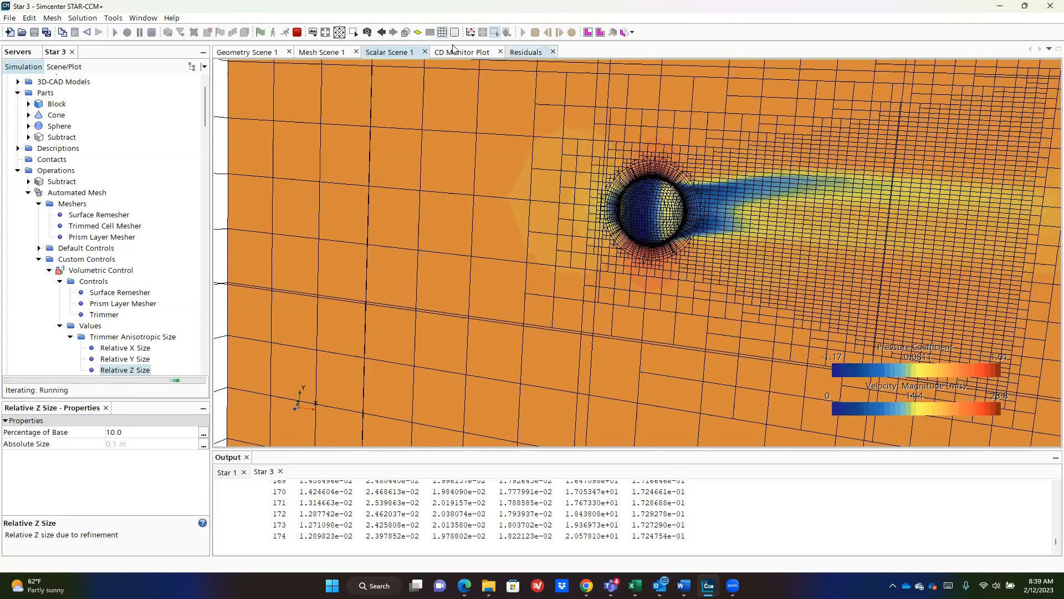
# - Check the residuals and the CD monitor plot while the solver iterates, comparing them with the scalar scene
pyautogui.click(509, 52)
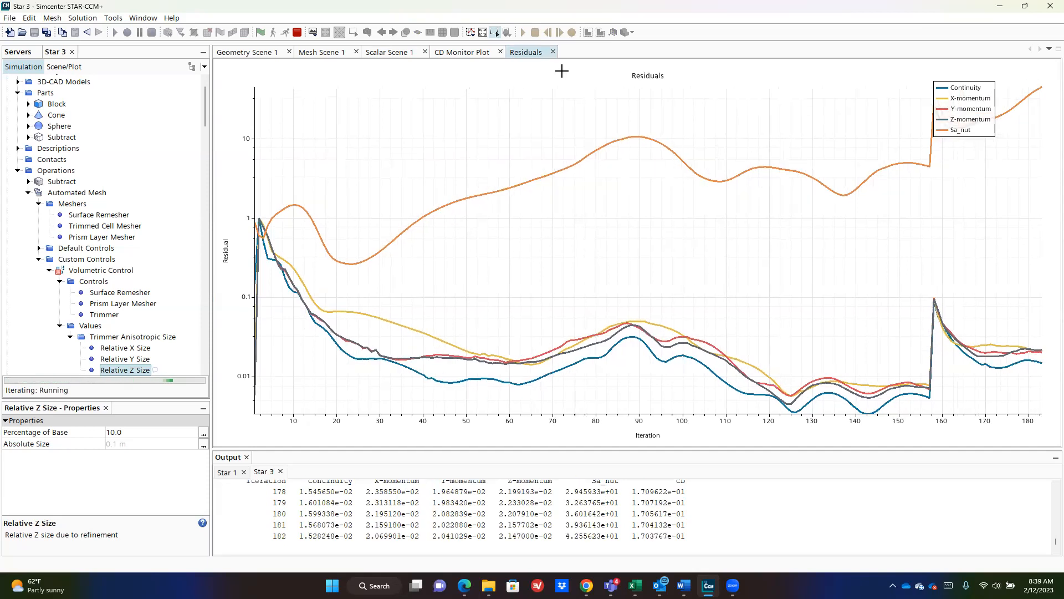
pyautogui.click(464, 53)
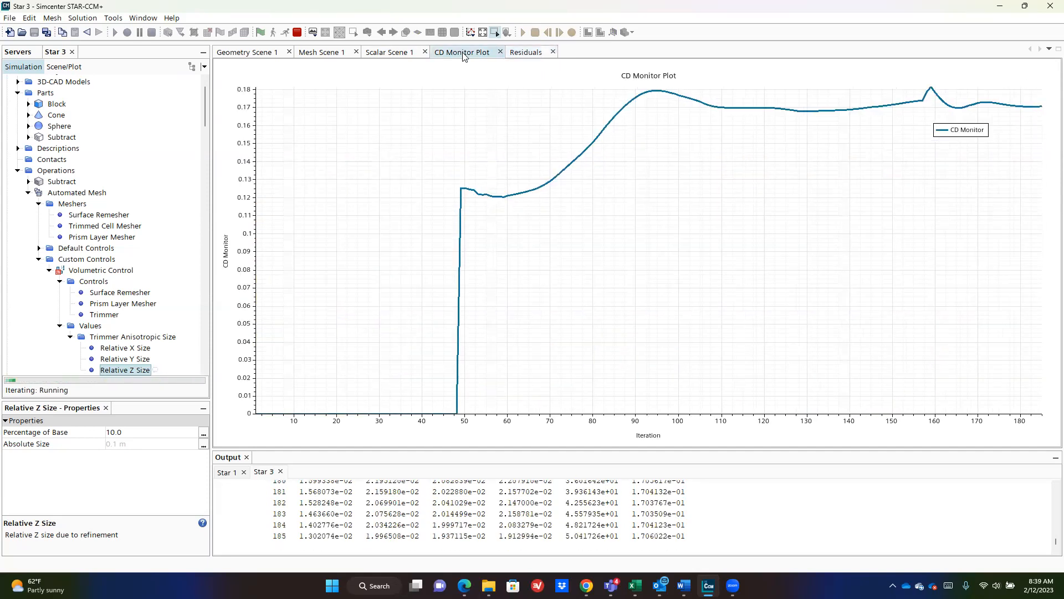
pyautogui.click(390, 52)
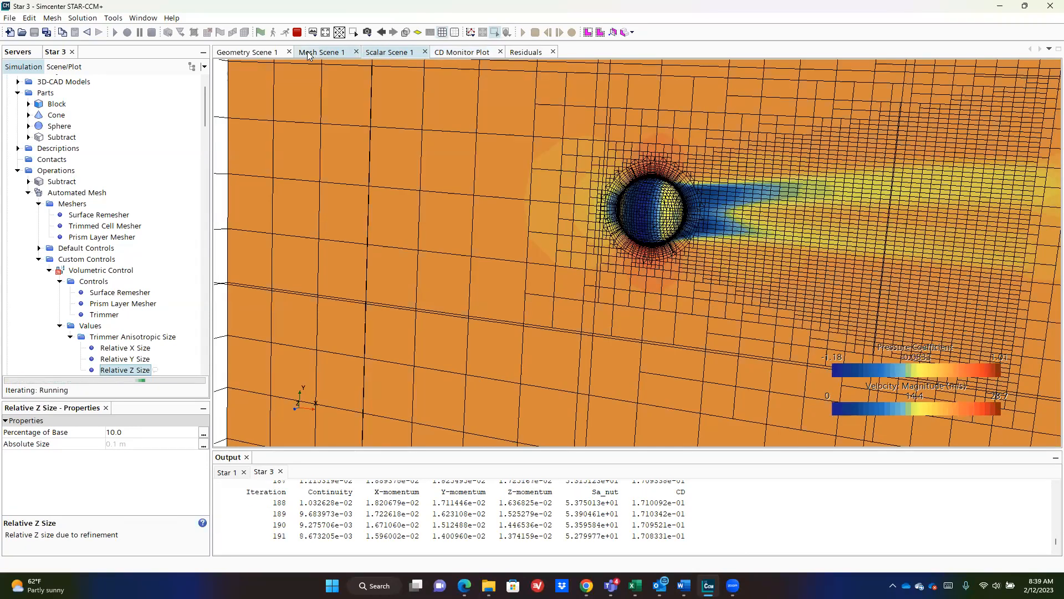
pyautogui.click(309, 54)
pyautogui.click(251, 53)
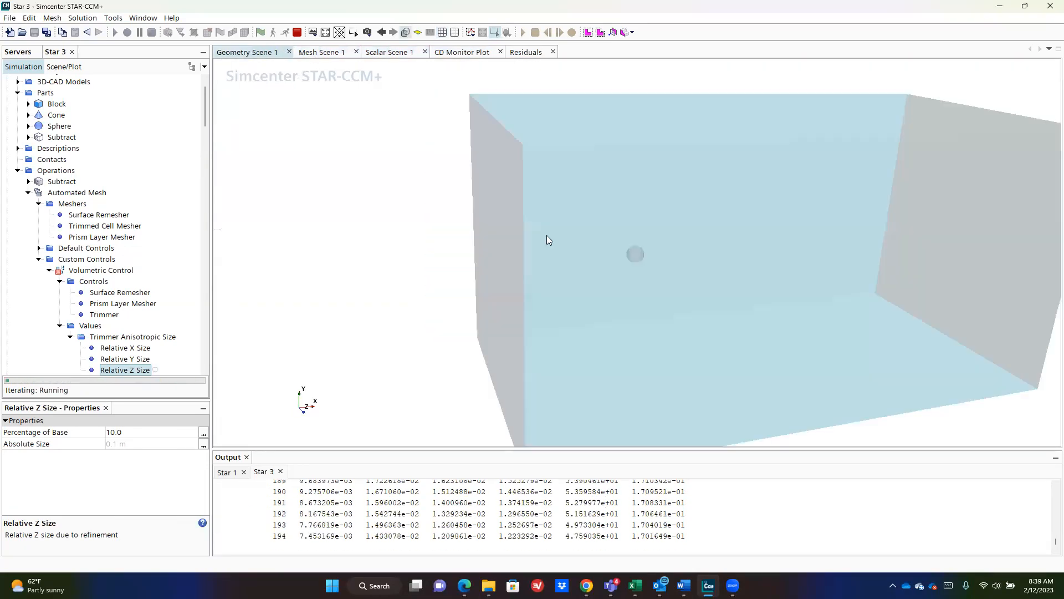
pyautogui.click(375, 51)
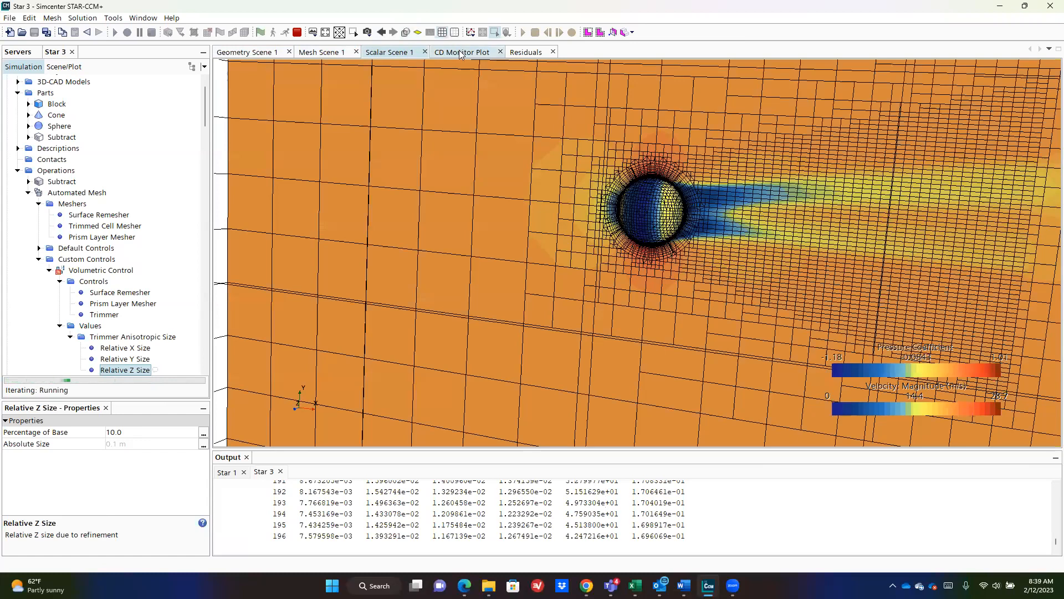
pyautogui.click(458, 51)
pyautogui.moveTo(1034, 113)
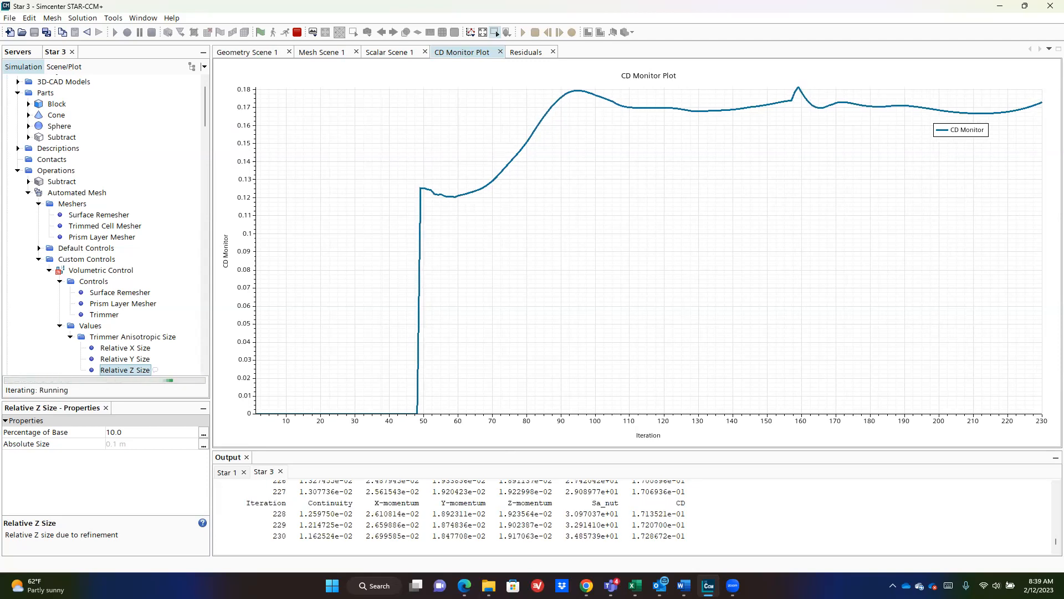
# - Recheck the residuals and examine the velocity wake inside the cone-refined mesh of the scalar scene
pyautogui.click(519, 52)
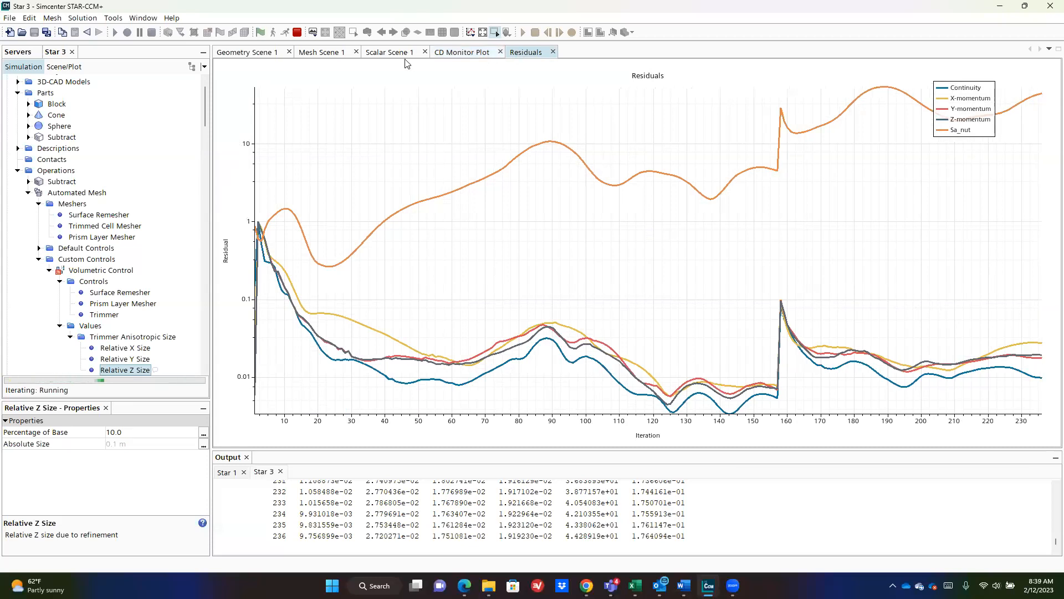
pyautogui.click(389, 52)
pyautogui.scroll(5, 715, 202)
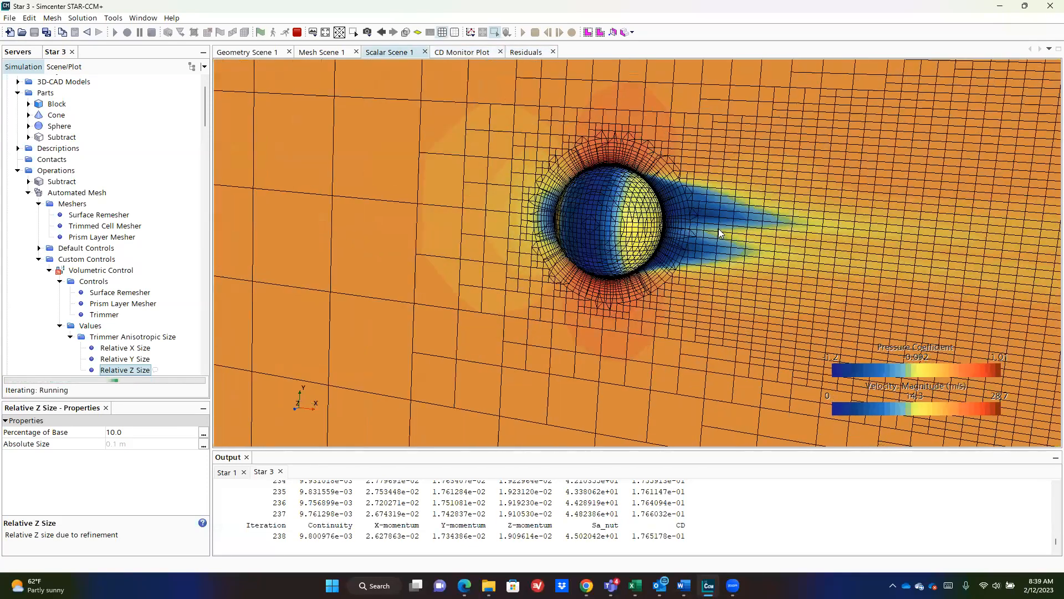
pyautogui.scroll(-8, 899, 234)
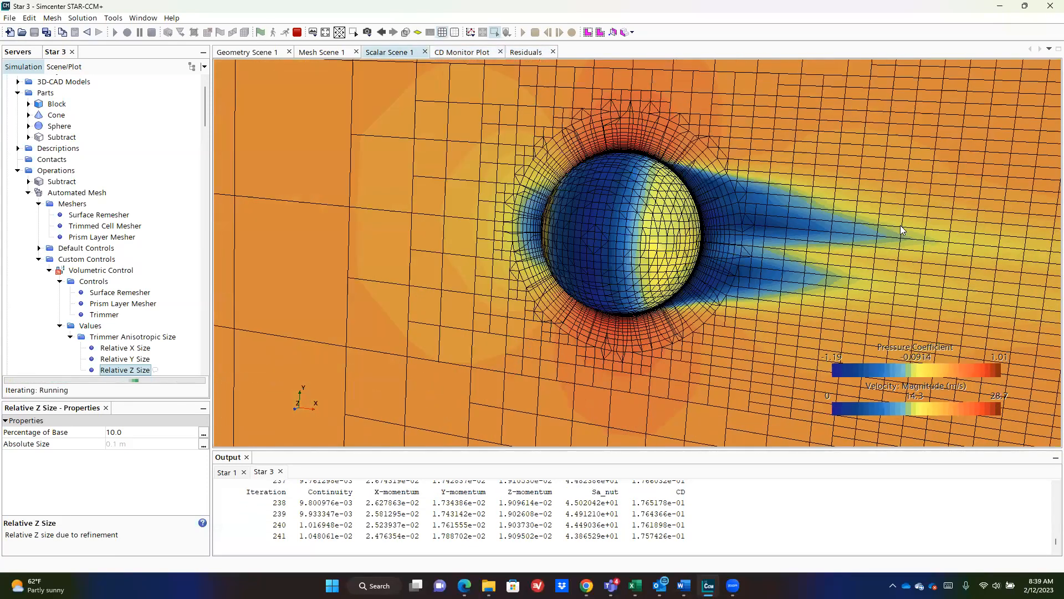
pyautogui.scroll(2, 790, 211)
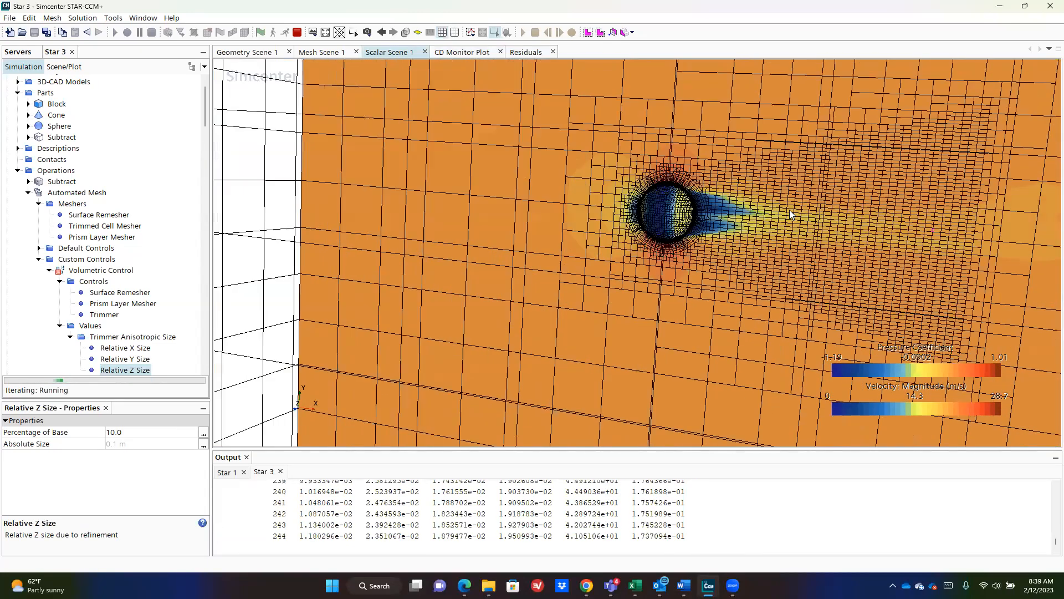
pyautogui.moveTo(832, 194); pyautogui.dragTo(756, 188)
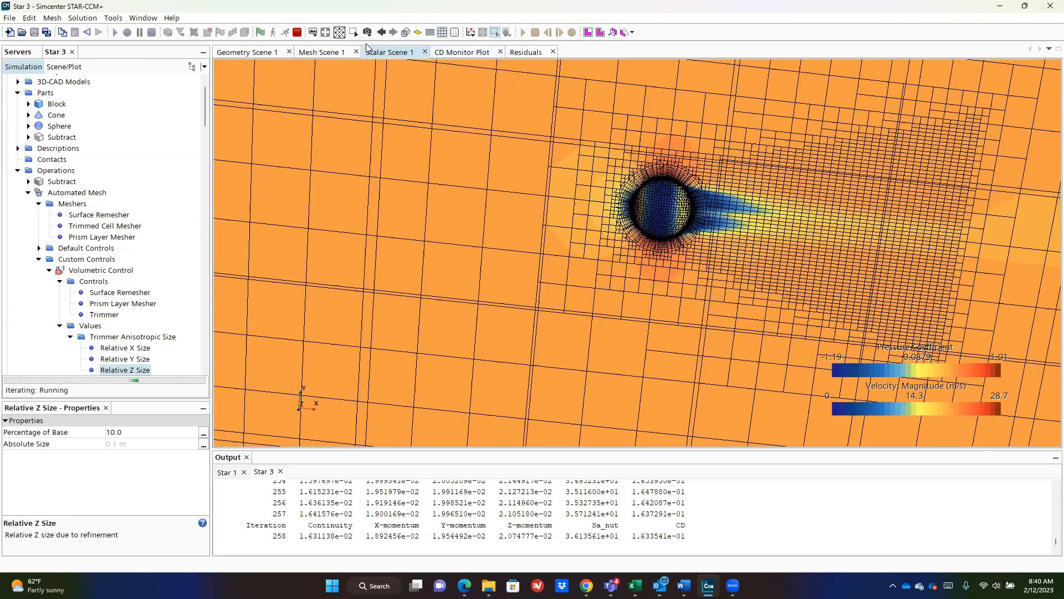
pyautogui.click(267, 53)
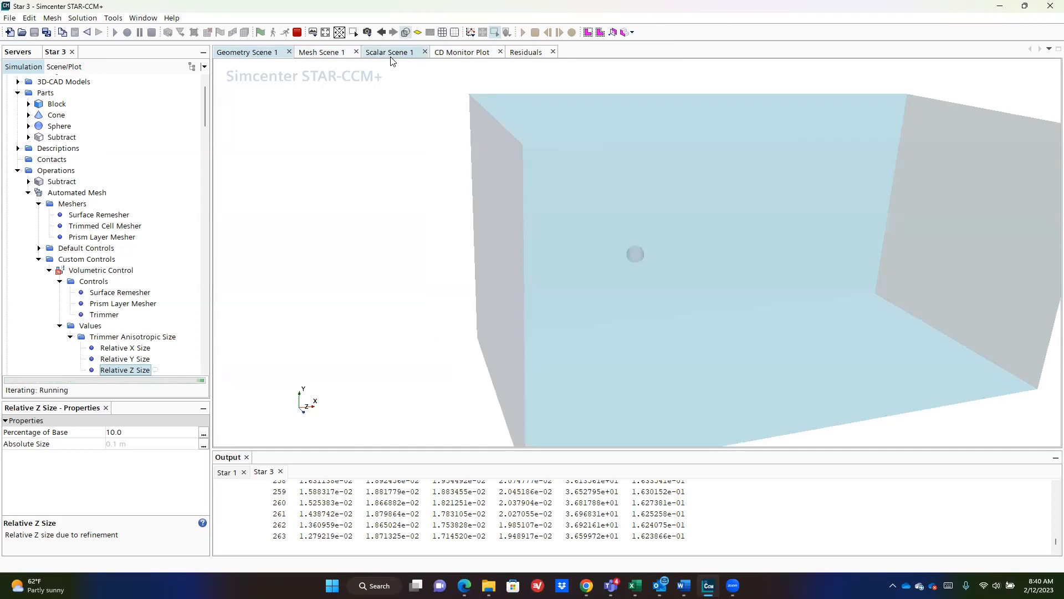
pyautogui.click(390, 54)
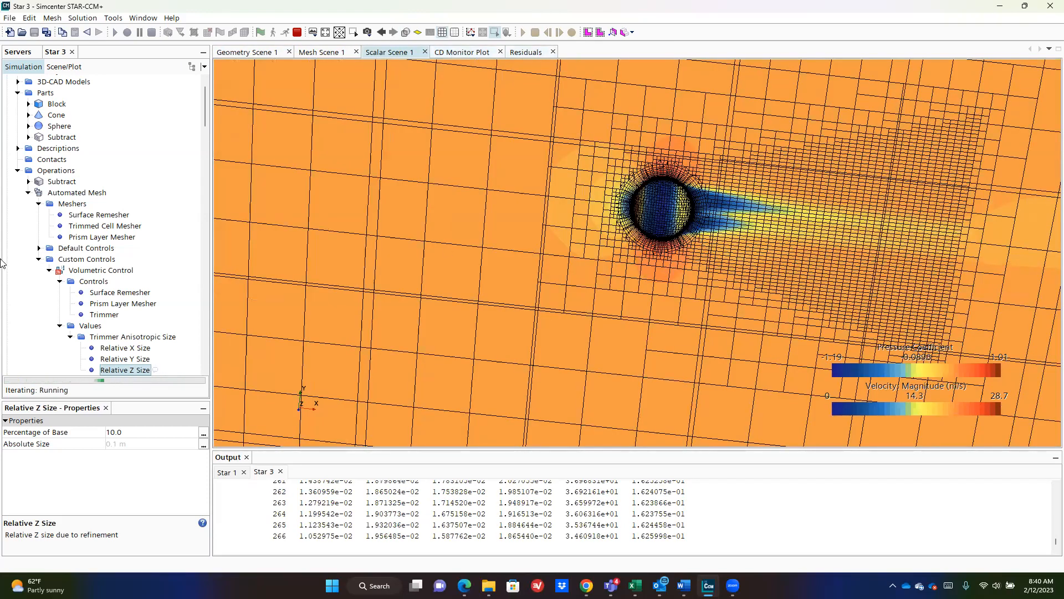
# - Collapse the automated mesh settings and review the block, sphere and Subtract parts along with the Subtract operation
pyautogui.click(28, 193)
pyautogui.scroll(1, 16, 162)
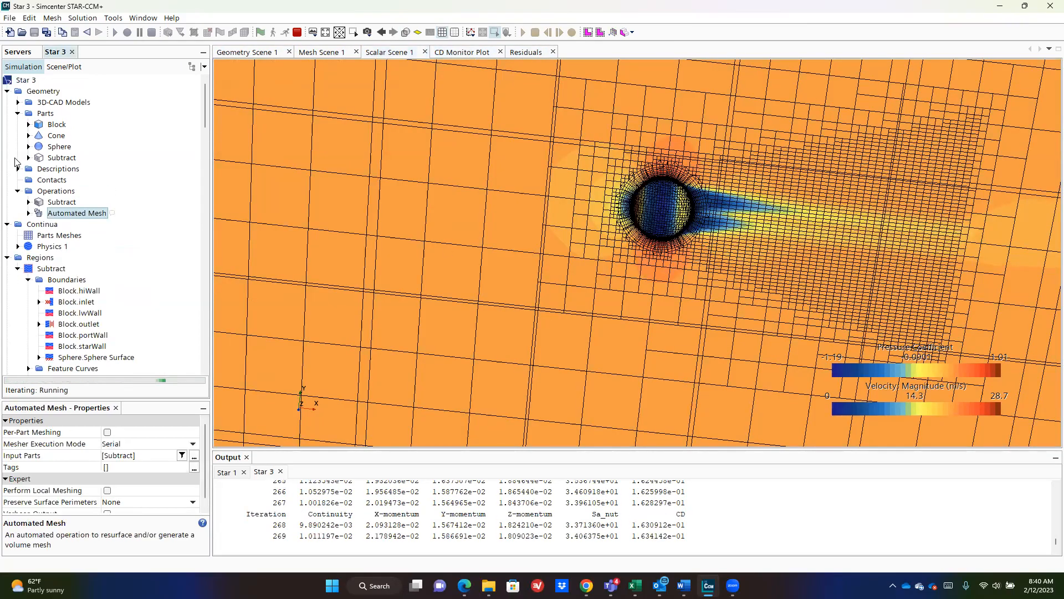
pyautogui.click(18, 113)
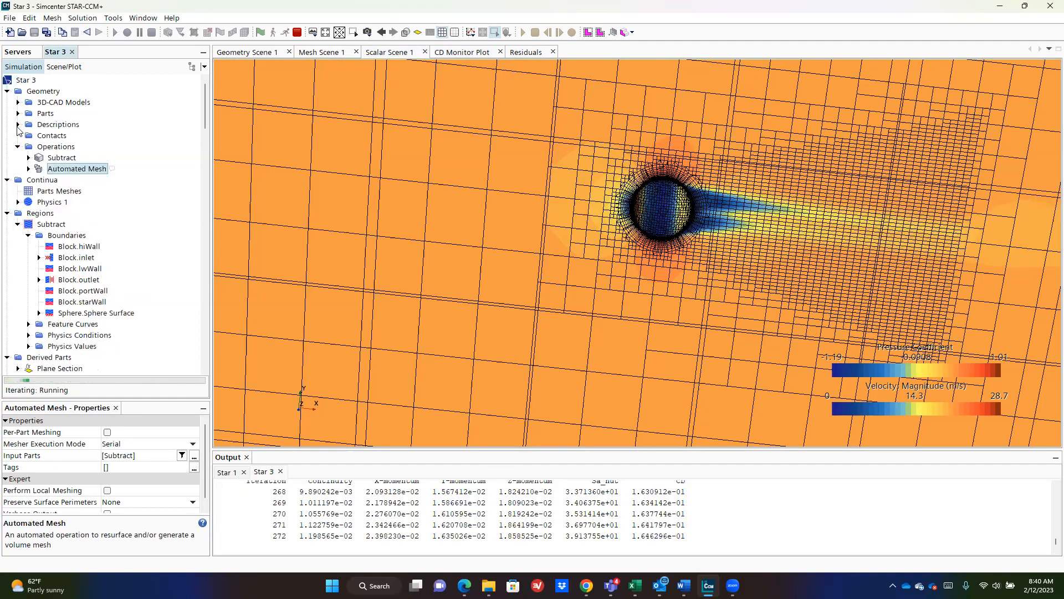
pyautogui.click(18, 113)
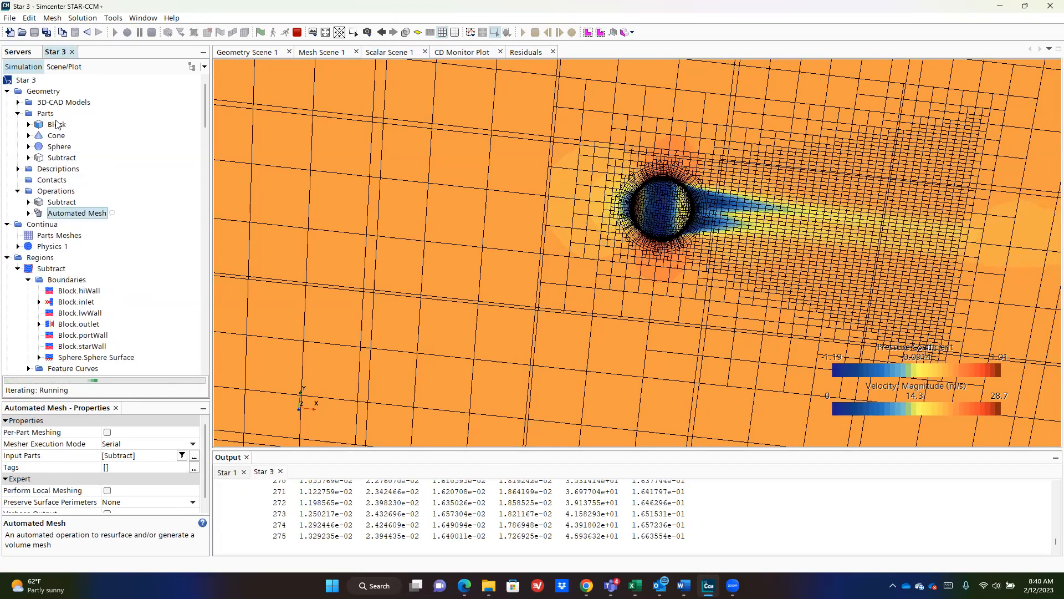
pyautogui.scroll(-10, 510, 202)
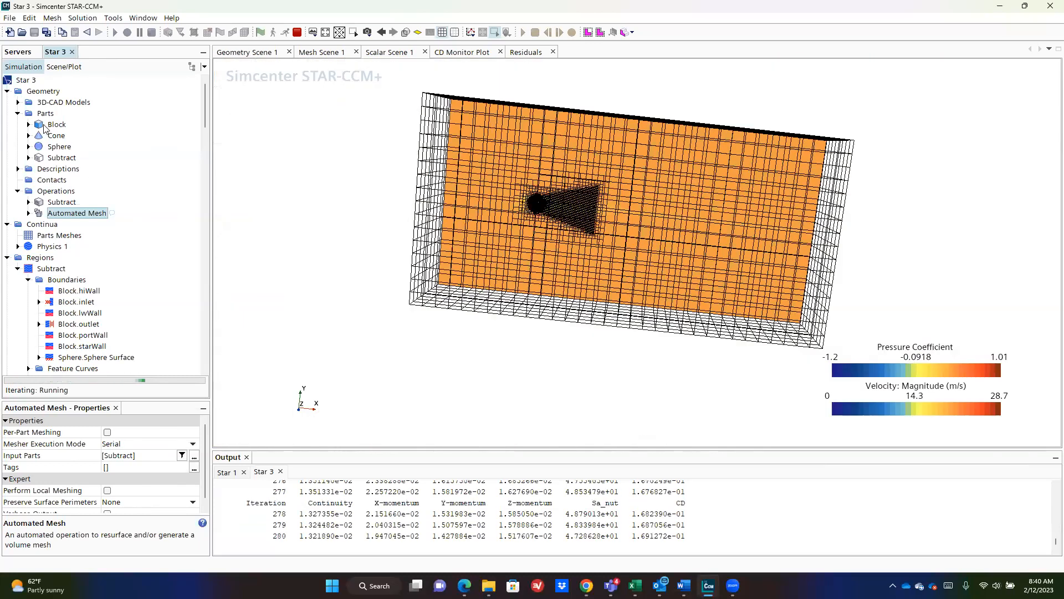
pyautogui.click(45, 125)
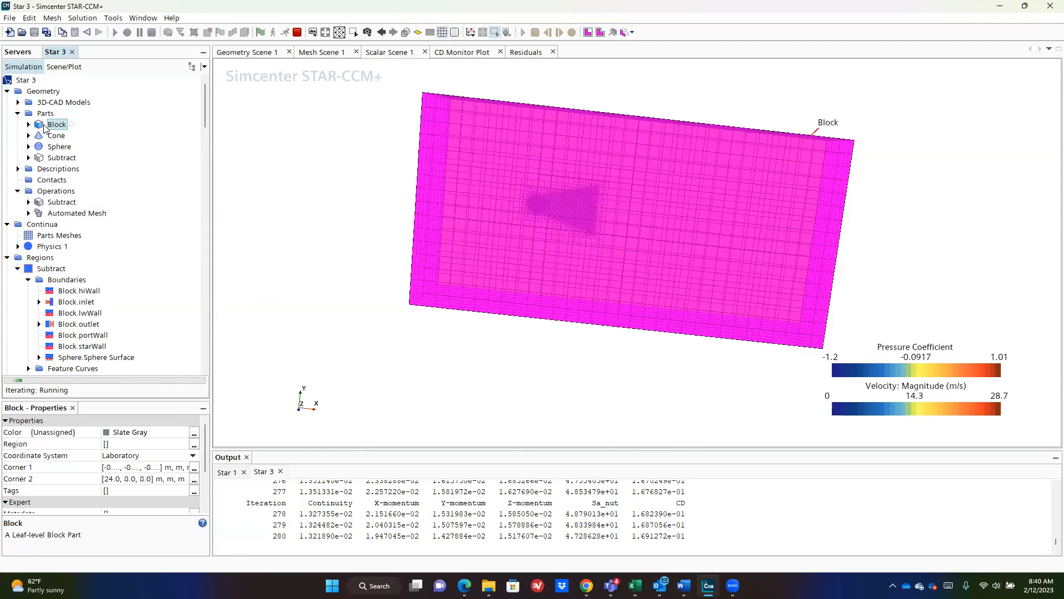
pyautogui.click(59, 147)
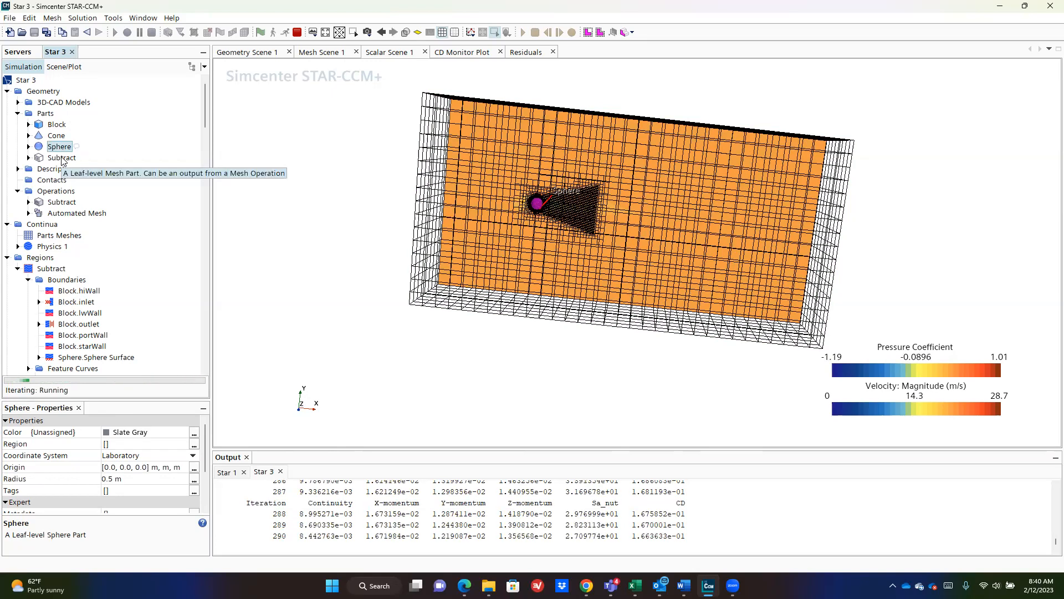
pyautogui.click(62, 203)
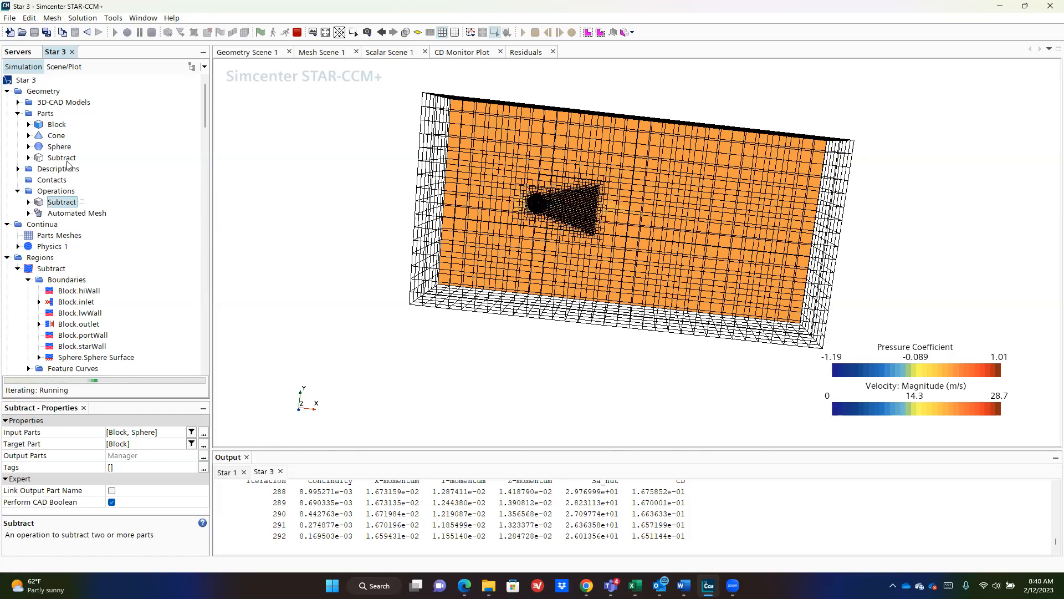
pyautogui.click(63, 158)
pyautogui.scroll(4, 575, 223)
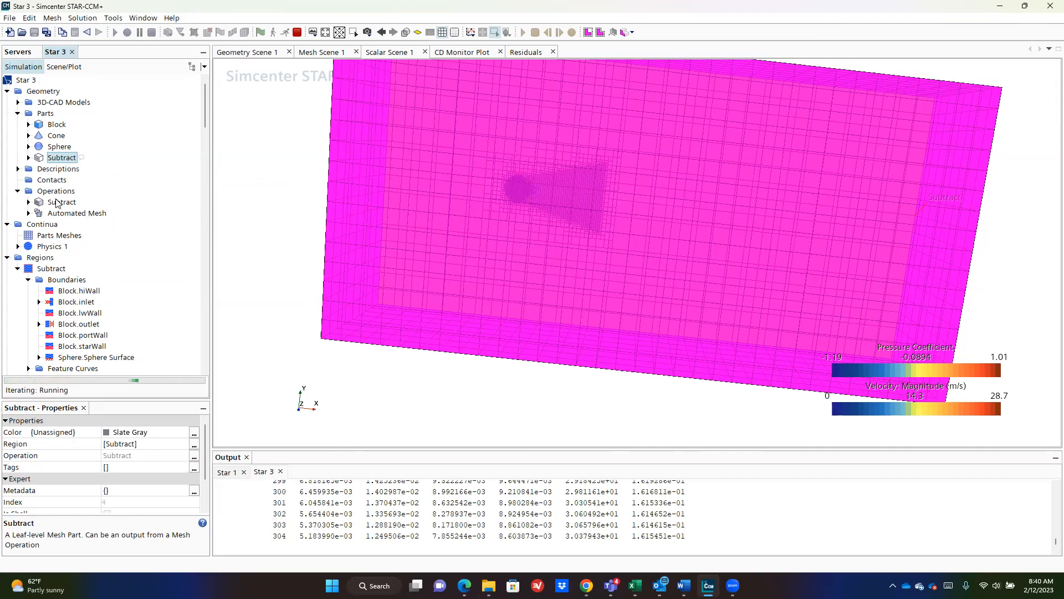
# - Review the Physics 1 continuum, the Subtract fluid region and the automated mesh operation
pyautogui.click(52, 248)
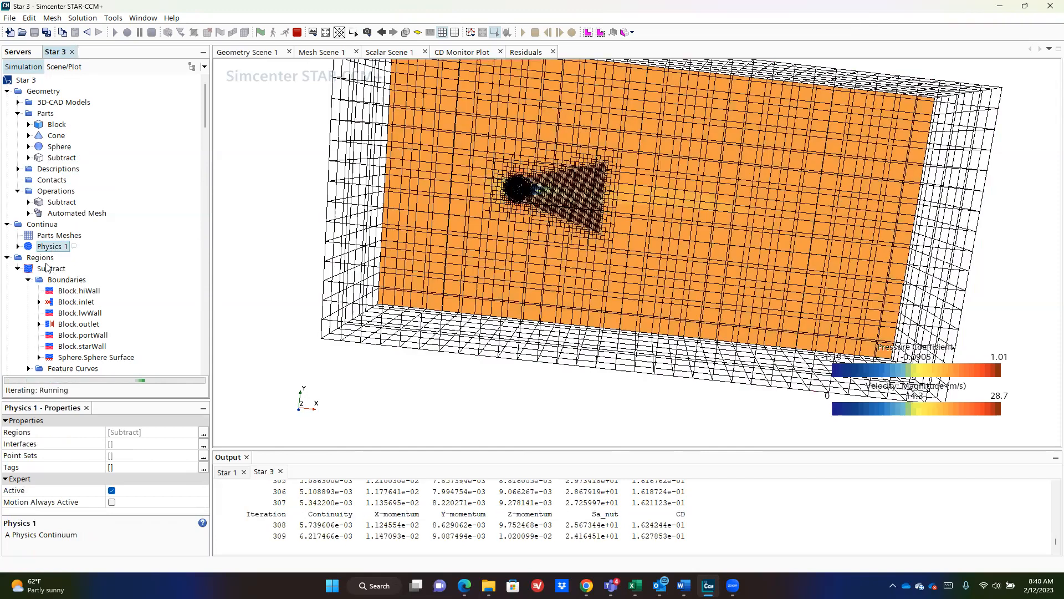
pyautogui.click(51, 269)
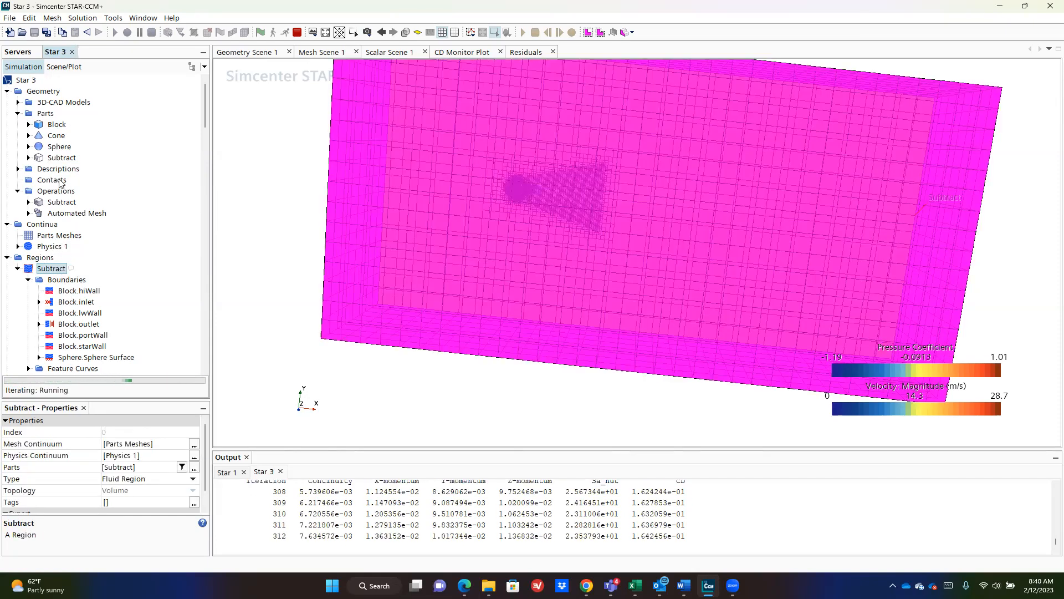
pyautogui.click(66, 212)
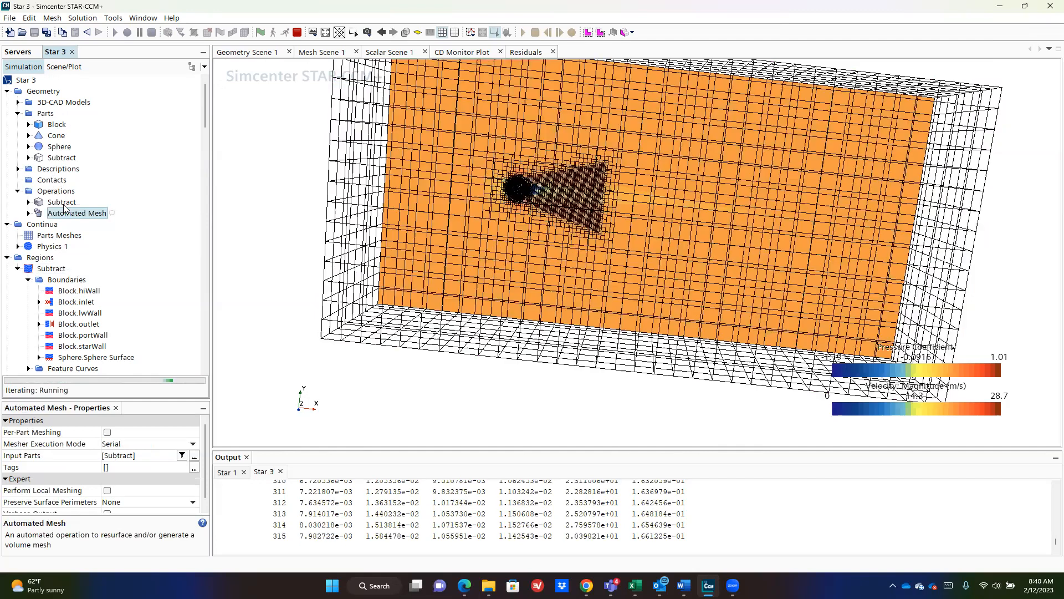
pyautogui.click(45, 246)
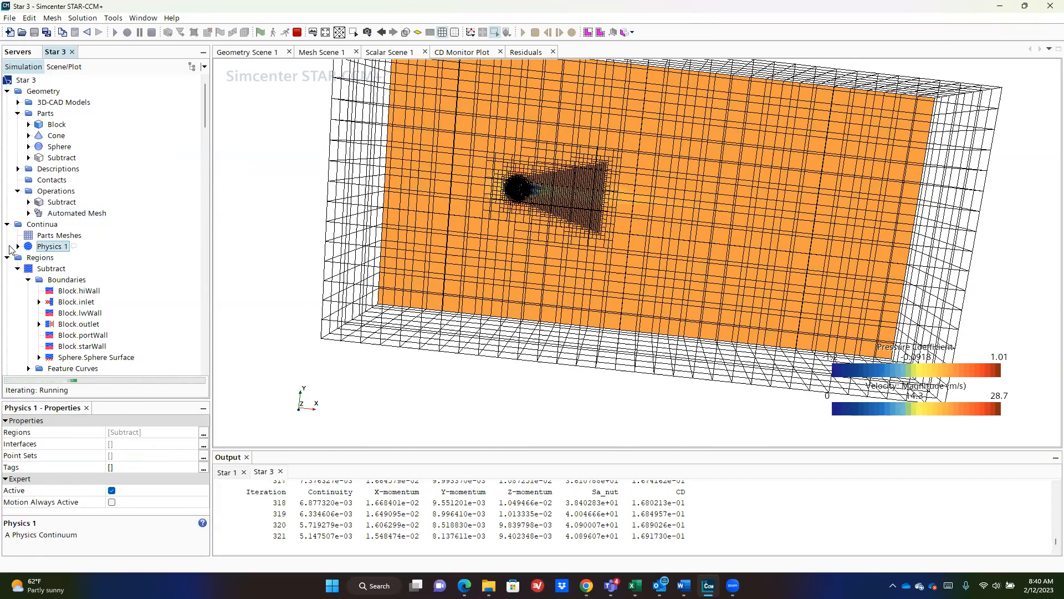
# - Review the plane section, the solvers and the CD force coefficient report in the simulation tree
pyautogui.scroll(-3, 29, 265)
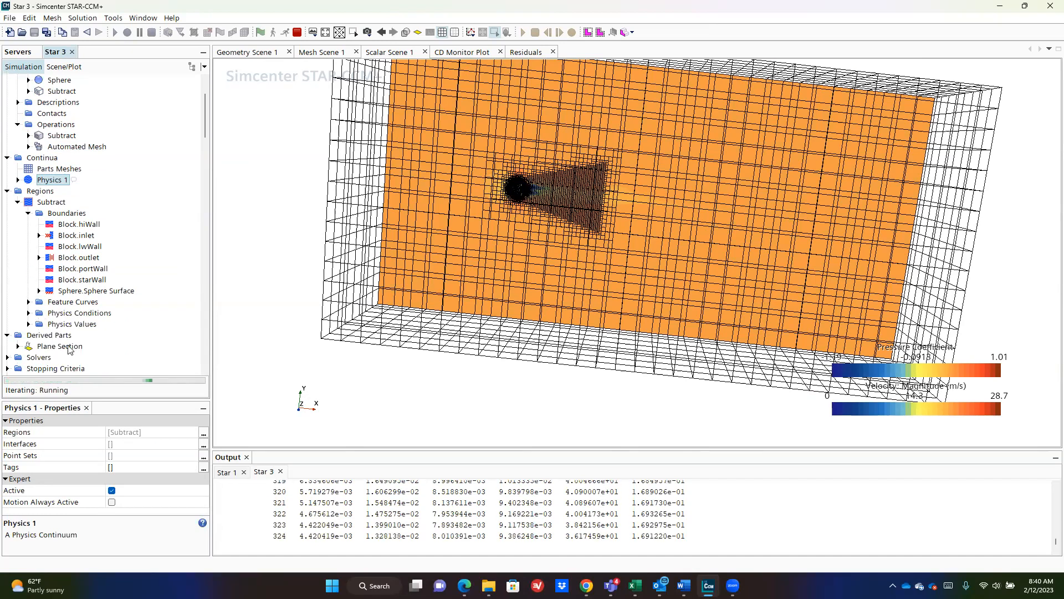
pyautogui.click(62, 312)
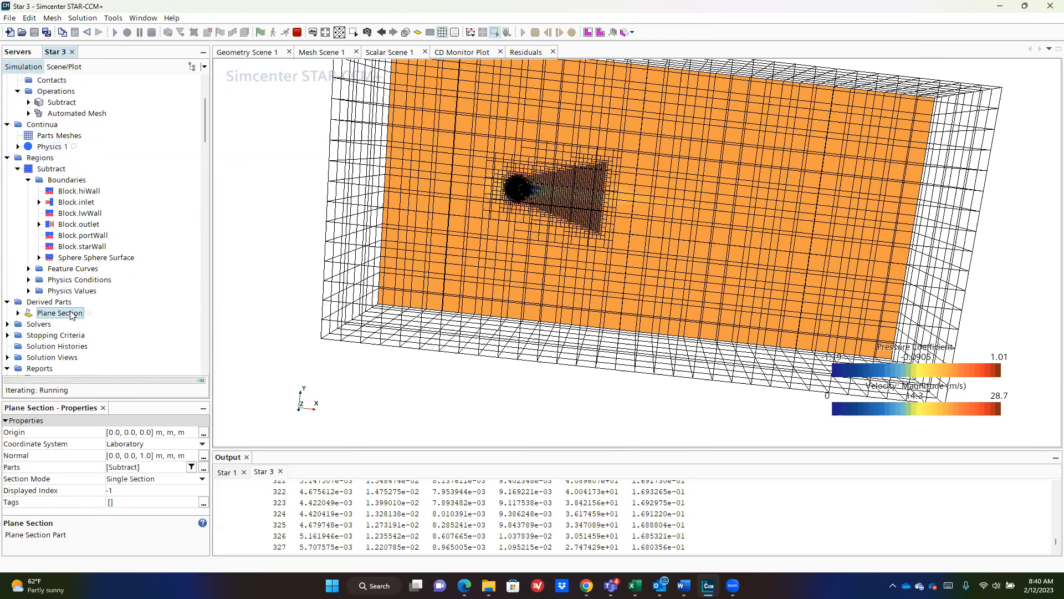
pyautogui.moveTo(629, 216); pyautogui.dragTo(464, 201)
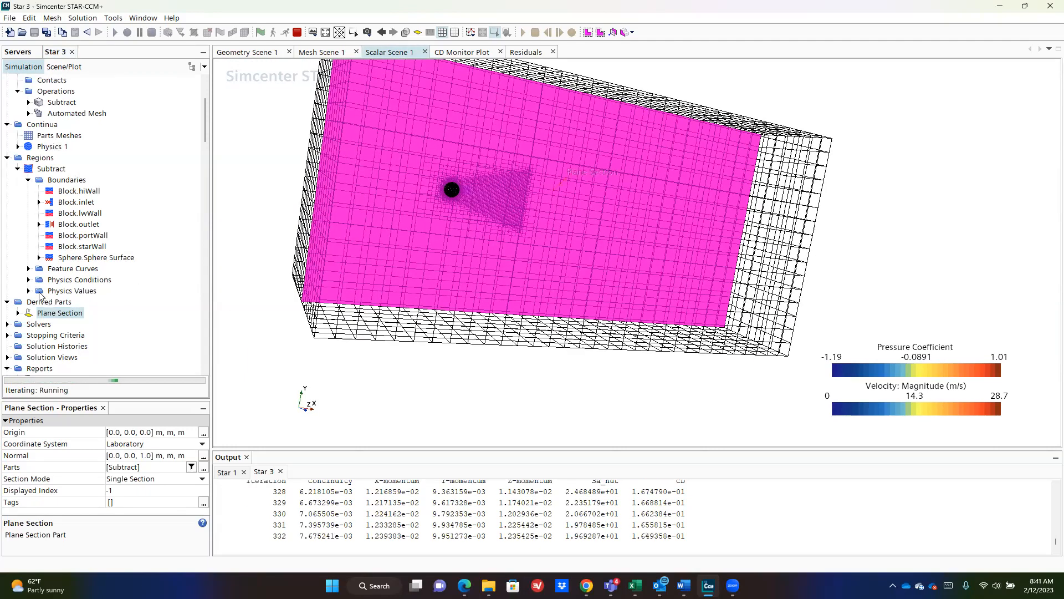
pyautogui.click(36, 326)
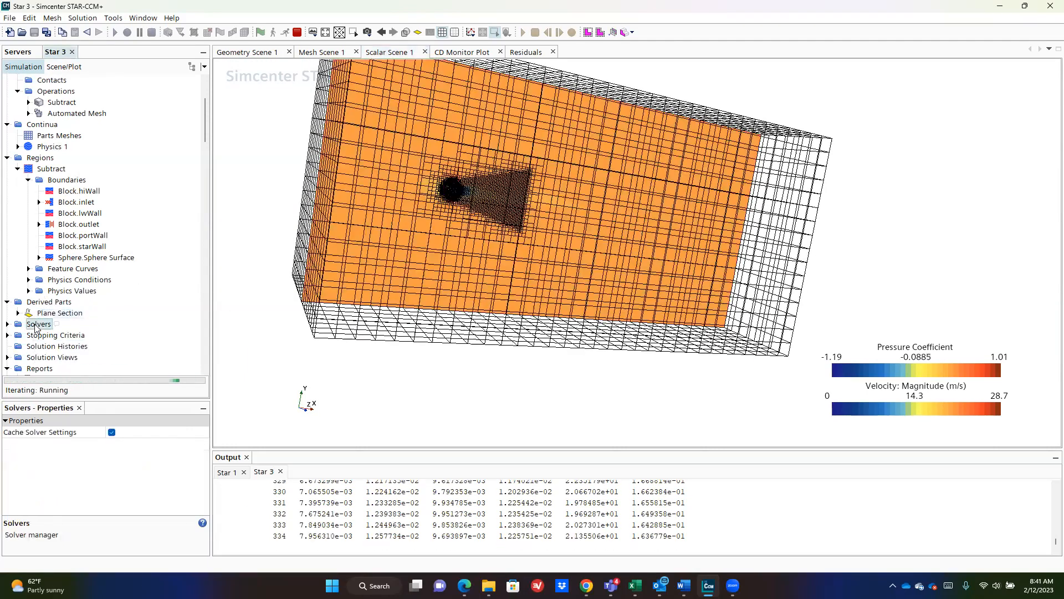
pyautogui.scroll(-3, 33, 330)
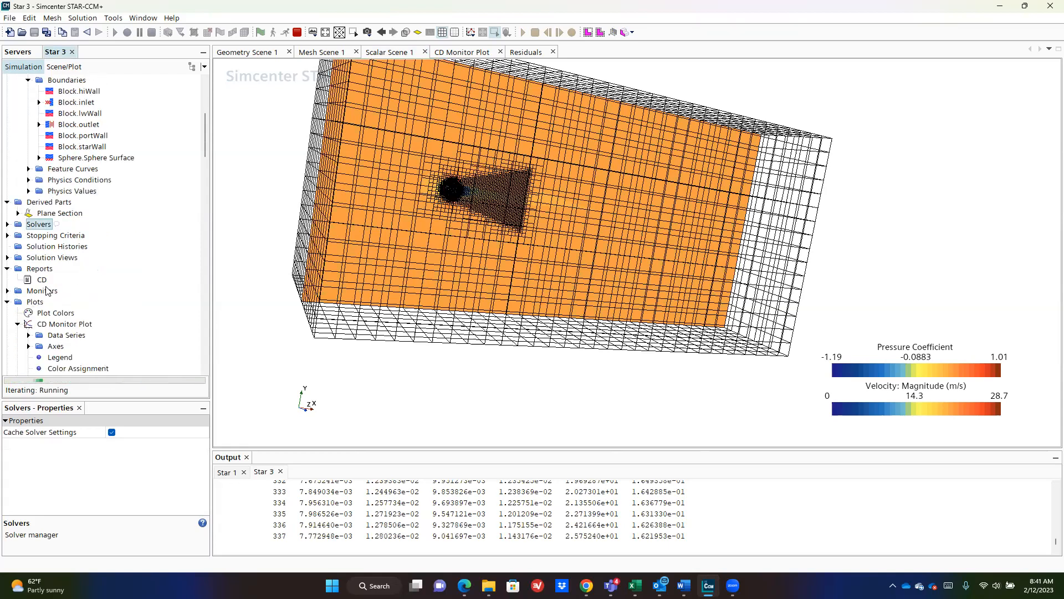
pyautogui.click(42, 280)
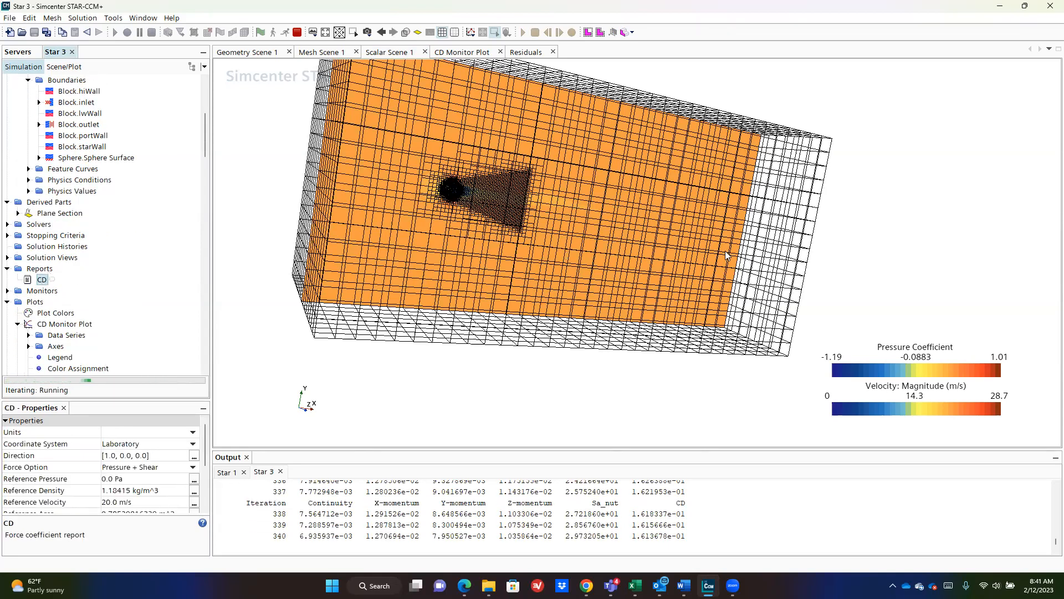
# - Examine the pressure coefficient on the sphere's surface and the velocity in its wake from an angled close-up
pyautogui.click(869, 229)
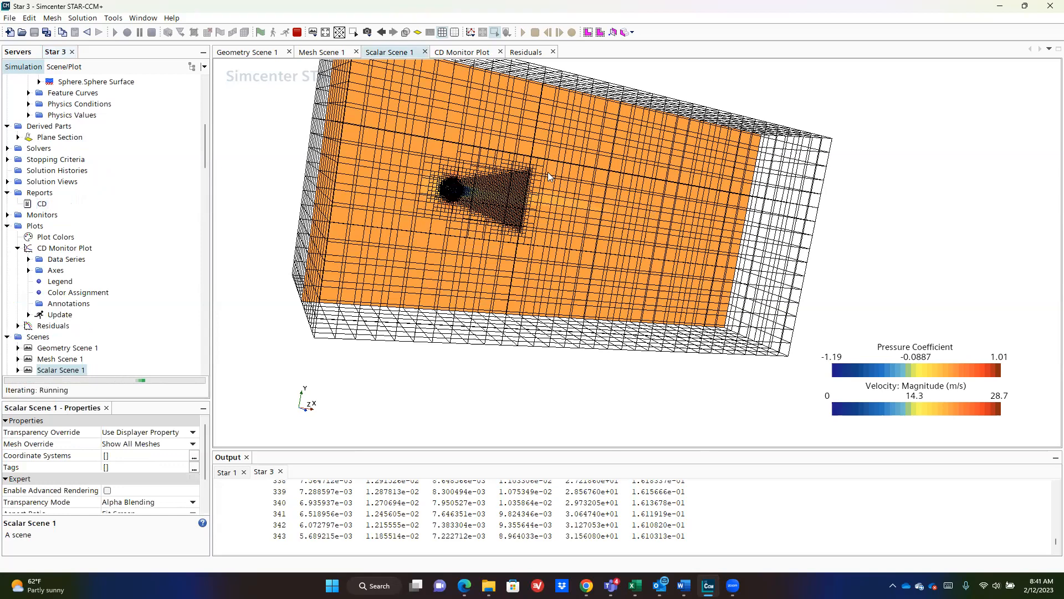
pyautogui.scroll(6, 548, 172)
pyautogui.scroll(4, 266, 180)
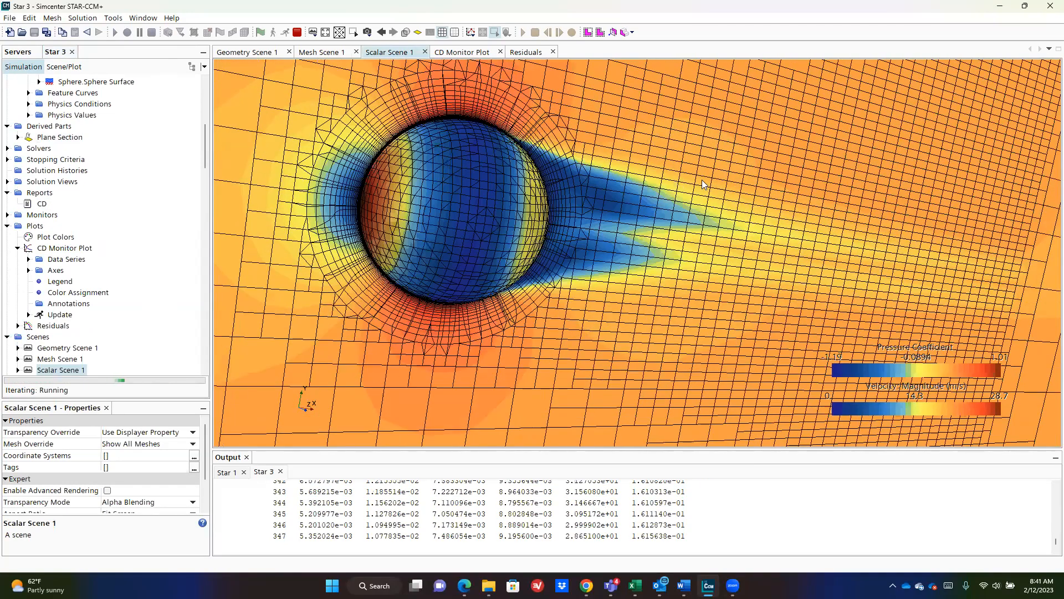
pyautogui.moveTo(701, 179); pyautogui.dragTo(107, 46)
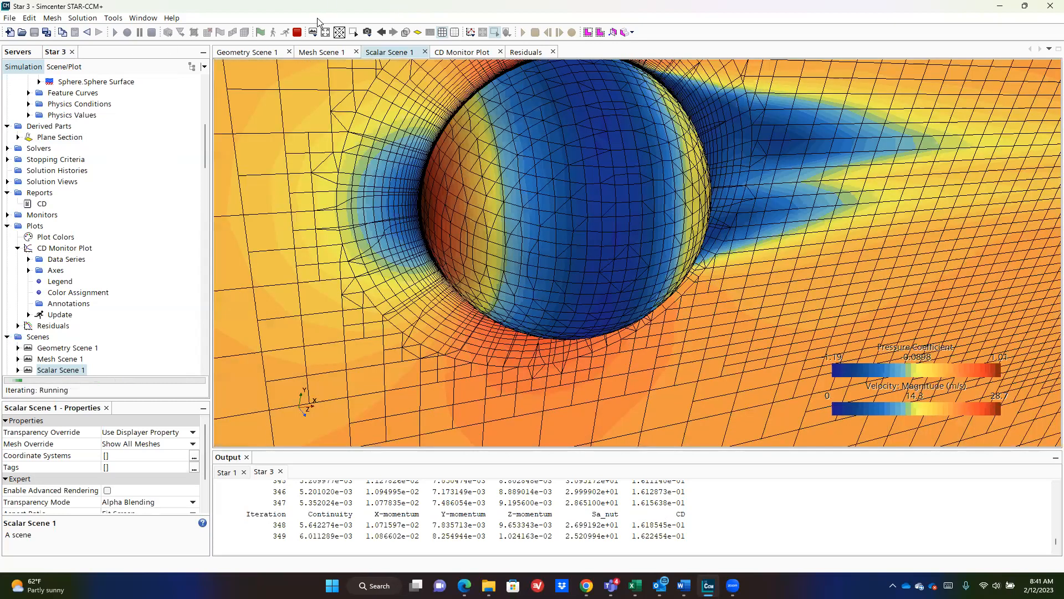